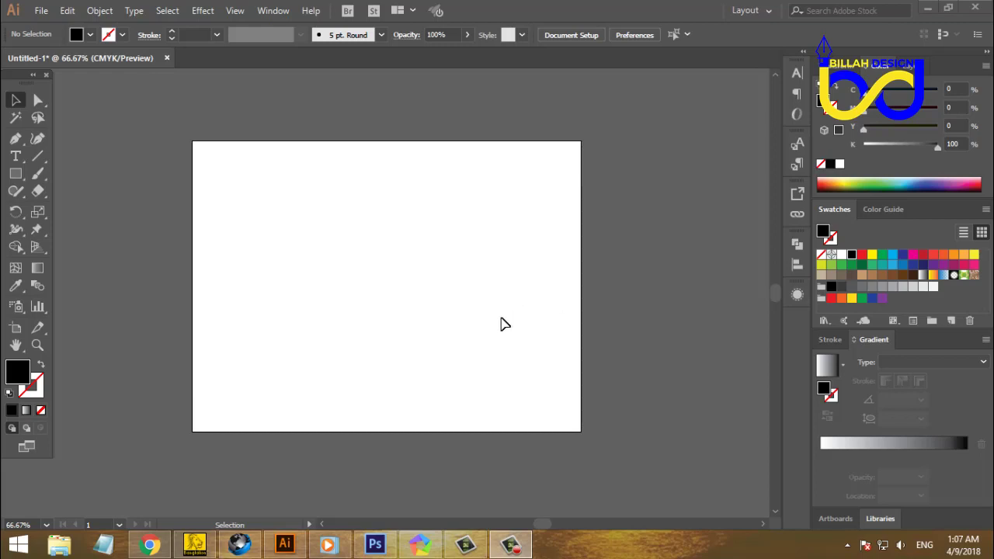
# Step: At 100% zoom, draw a black-filled rectangle about 85 × 100 px near the artboard centre
pyautogui.hotkey('ctrl', '1')
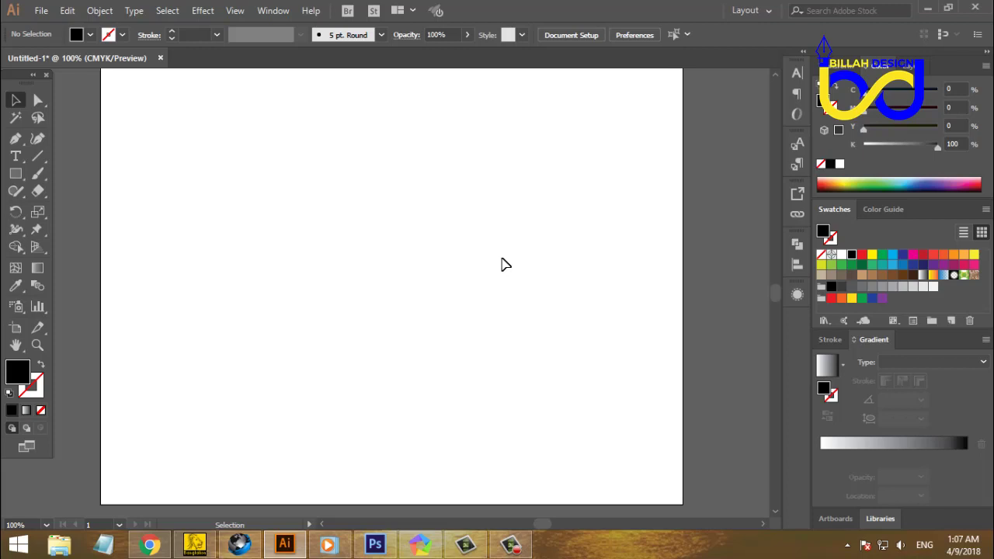
pyautogui.click(15, 174)
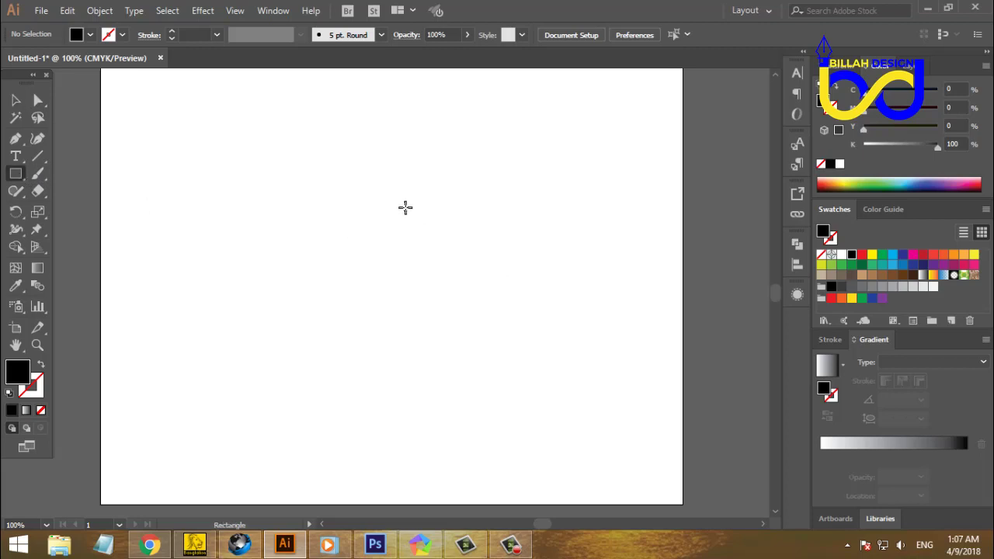
pyautogui.moveTo(404, 207); pyautogui.dragTo(466, 281)
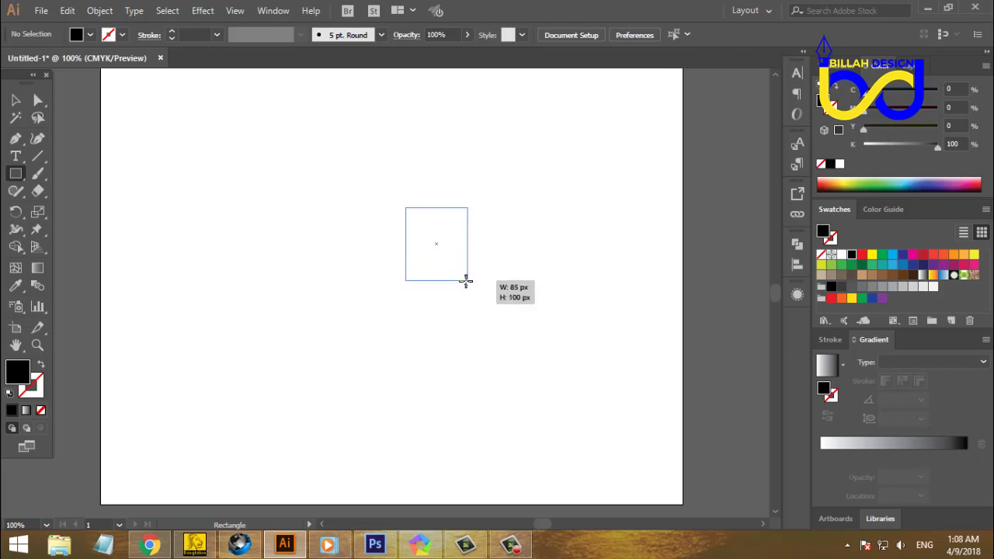
pyautogui.moveTo(467, 281); pyautogui.dragTo(467, 281)
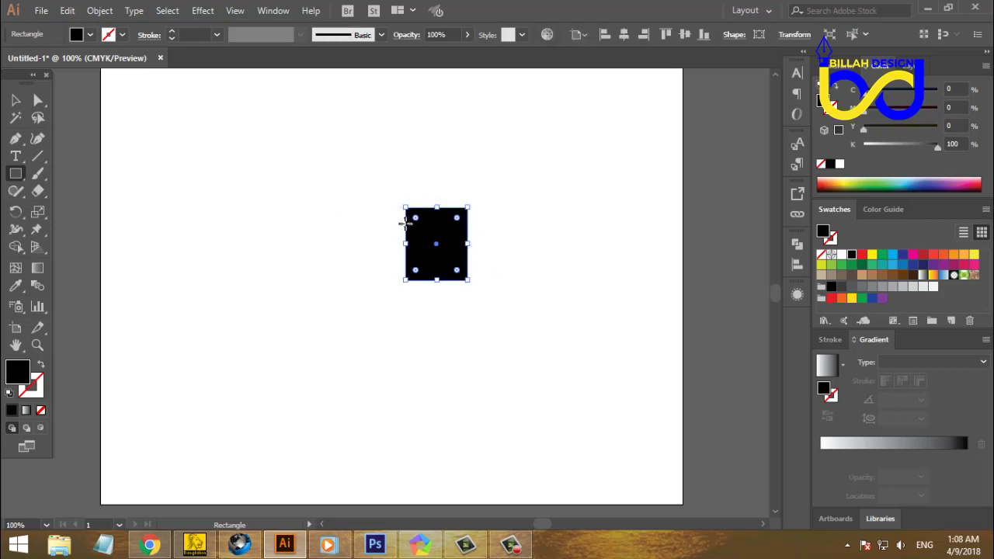
# Step: Widen the black rectangle slightly from its right side to about 88 px, then deselect it
pyautogui.click(15, 100)
pyautogui.click(311, 266)
pyautogui.click(433, 264)
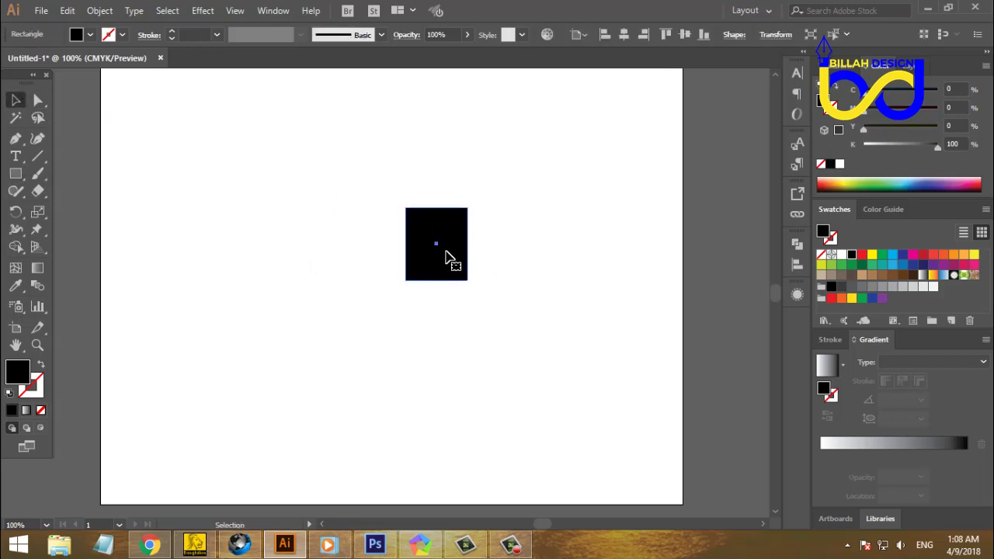
pyautogui.moveTo(469, 245); pyautogui.dragTo(471, 244)
pyautogui.click(535, 324)
pyautogui.click(459, 264)
pyautogui.click(540, 333)
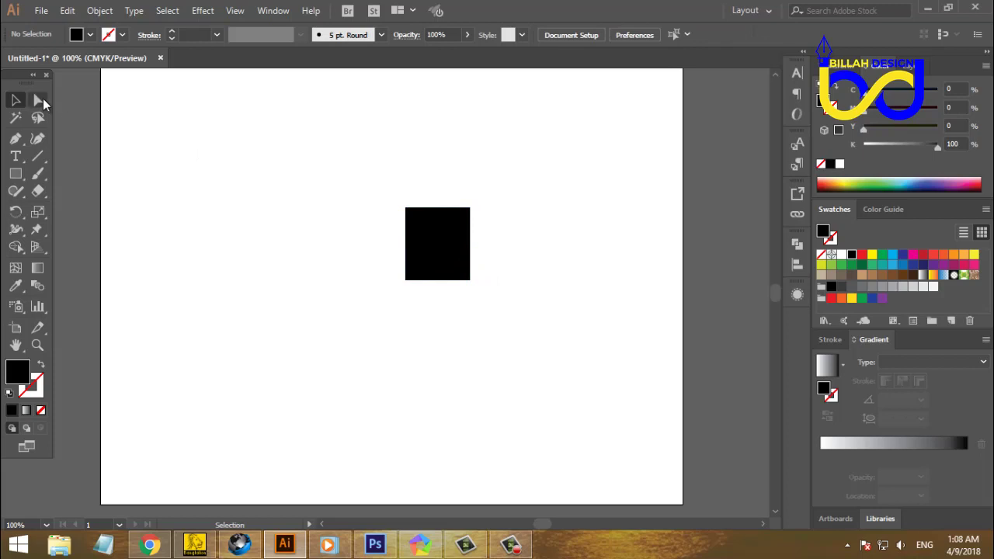
# Step: Nudge the rectangle's two right anchors up three times, skewing it into a black parallelogram
pyautogui.click(40, 102)
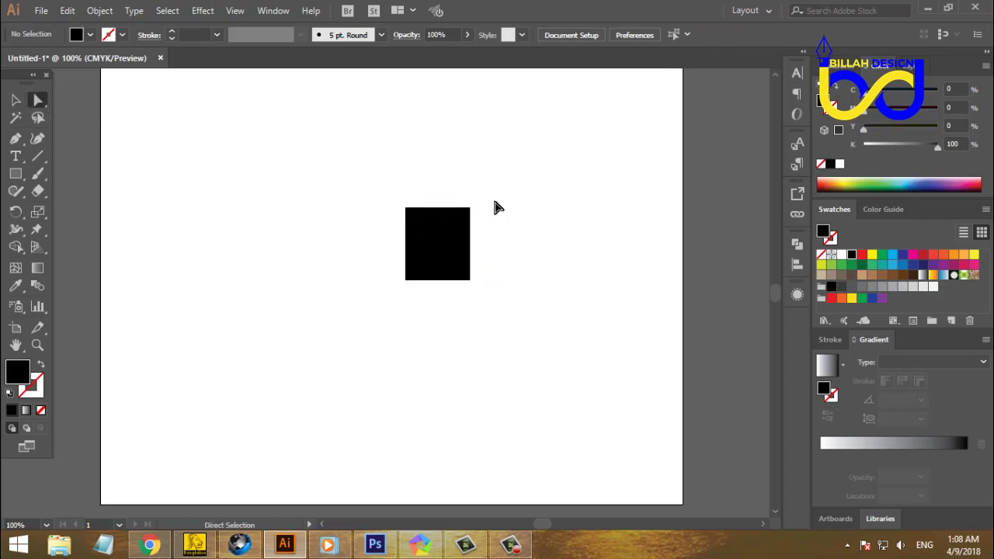
pyautogui.moveTo(501, 190); pyautogui.dragTo(466, 311)
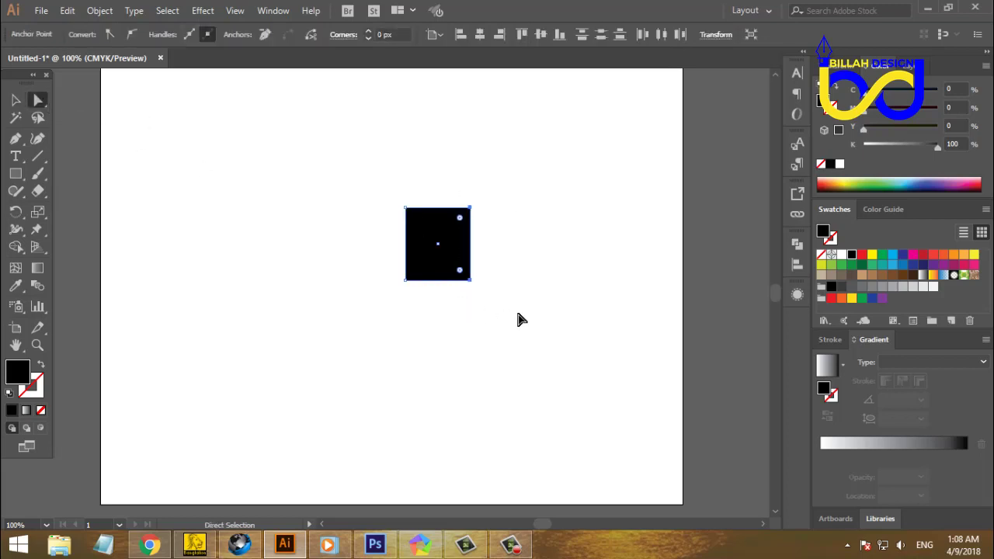
pyautogui.press('Up')
pyautogui.press('Up')
pyautogui.press('Up')
pyautogui.press('Up')
pyautogui.press('Up')
pyautogui.press('Up')
pyautogui.press('Up')
pyautogui.press('Up')
pyautogui.press('Up')
pyautogui.press('Up')
pyautogui.press('Up')
pyautogui.press('Up')
pyautogui.press('Up')
pyautogui.press('Up')
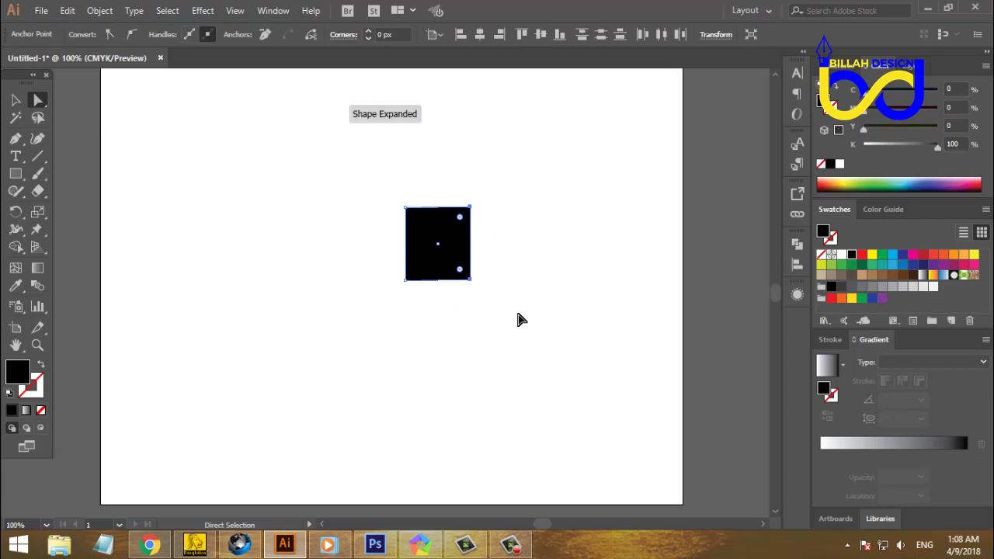
pyautogui.press('Up')
pyautogui.press('Up')
pyautogui.press('Up')
pyautogui.press('Up')
pyautogui.press('Up')
pyautogui.press('Up')
pyautogui.press('Up')
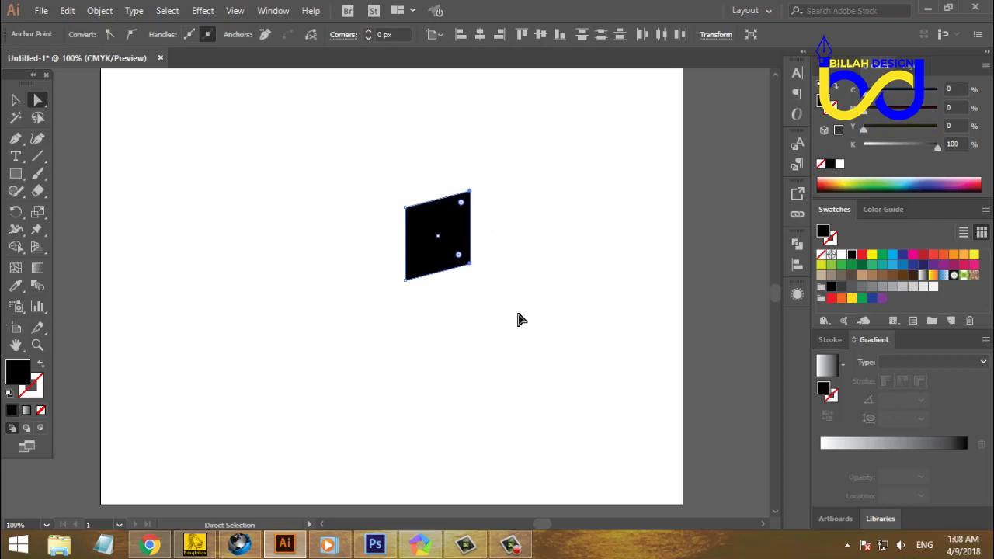
pyautogui.click(521, 302)
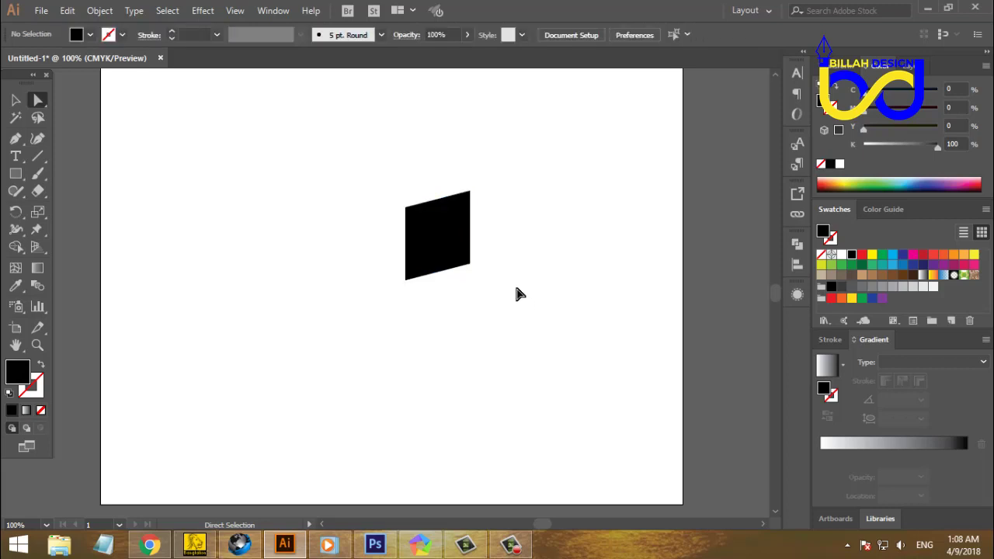
pyautogui.moveTo(502, 175); pyautogui.dragTo(455, 286)
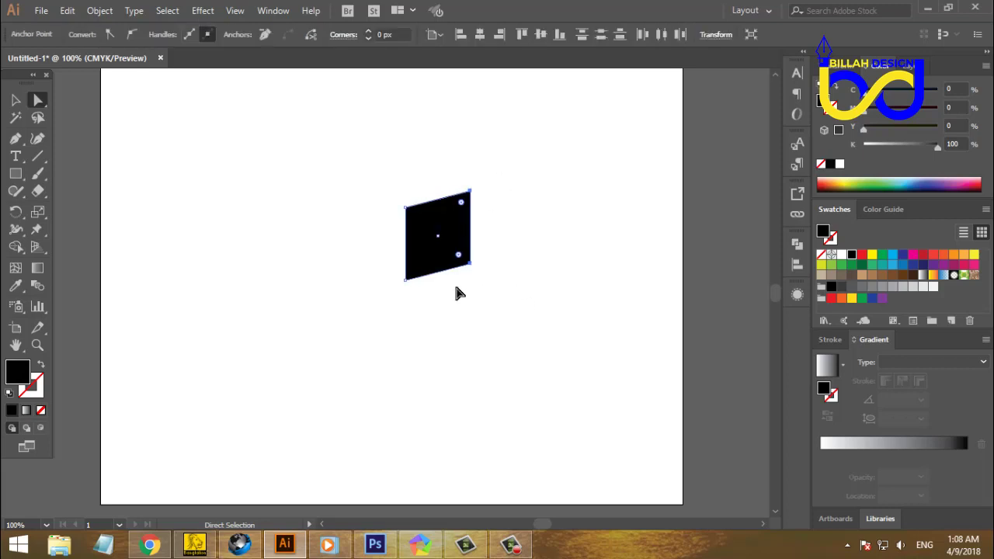
pyautogui.press('Up')
pyautogui.press('Up')
pyautogui.press('Up')
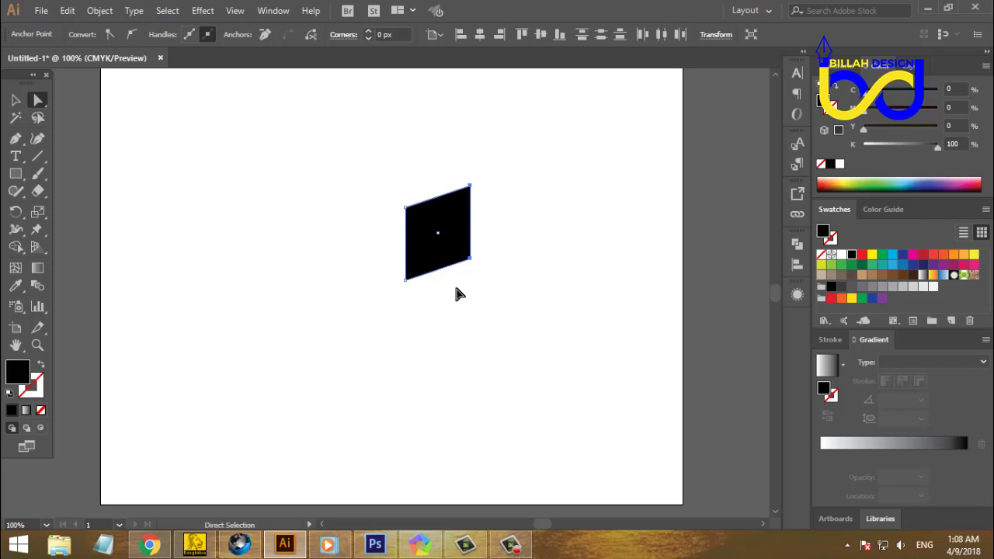
pyautogui.click(407, 319)
pyautogui.click(15, 100)
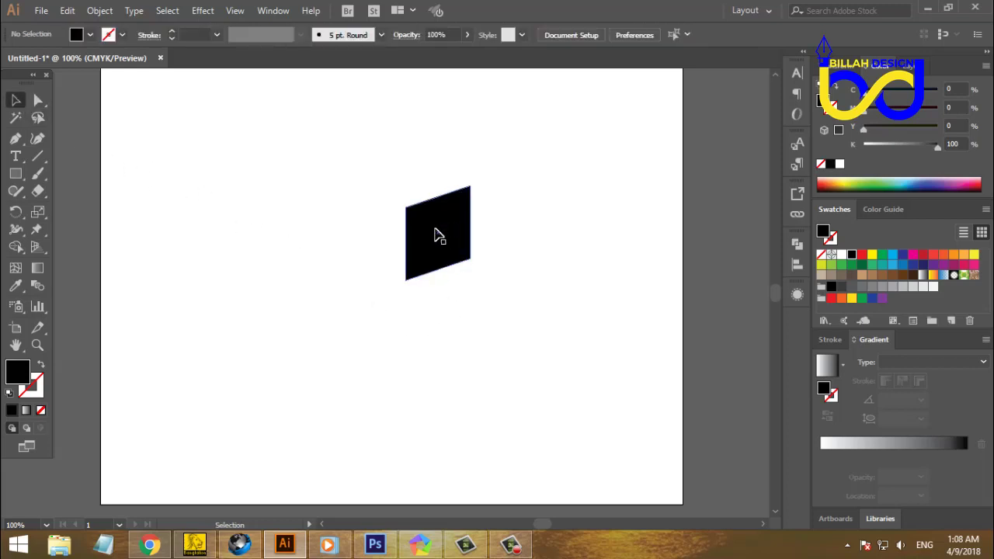
pyautogui.click(436, 235)
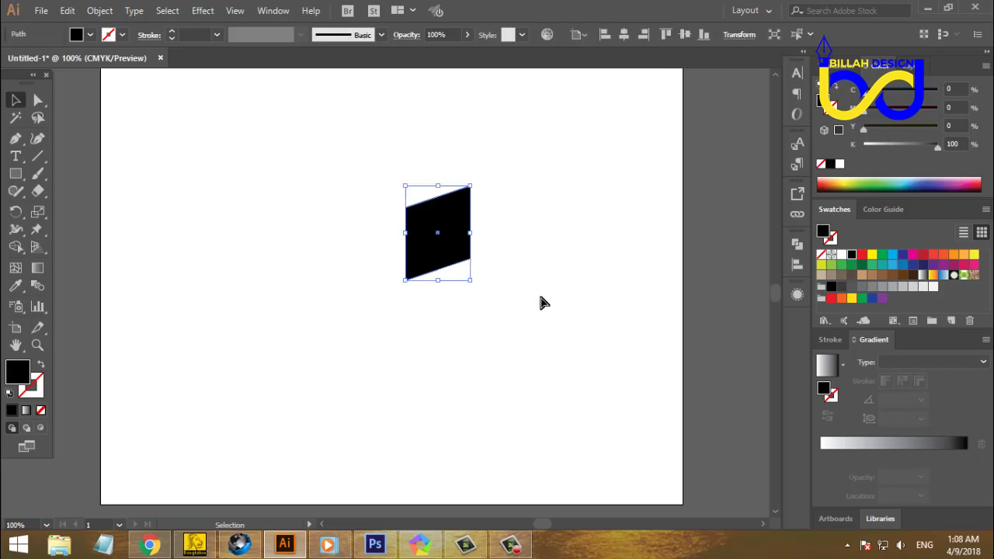
# Step: Paste a red copy behind the black parallelogram and narrow it from its right side
pyautogui.press('a')
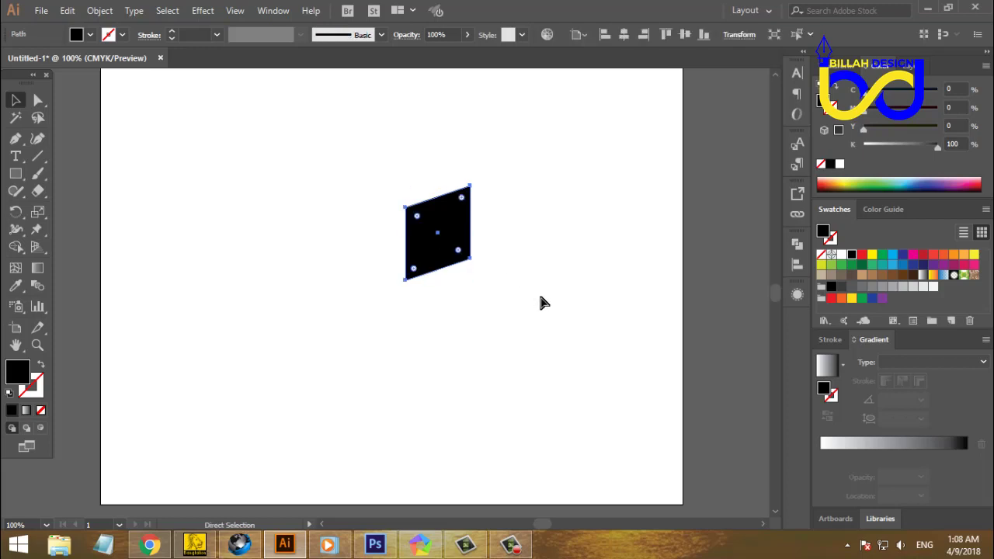
pyautogui.press('v')
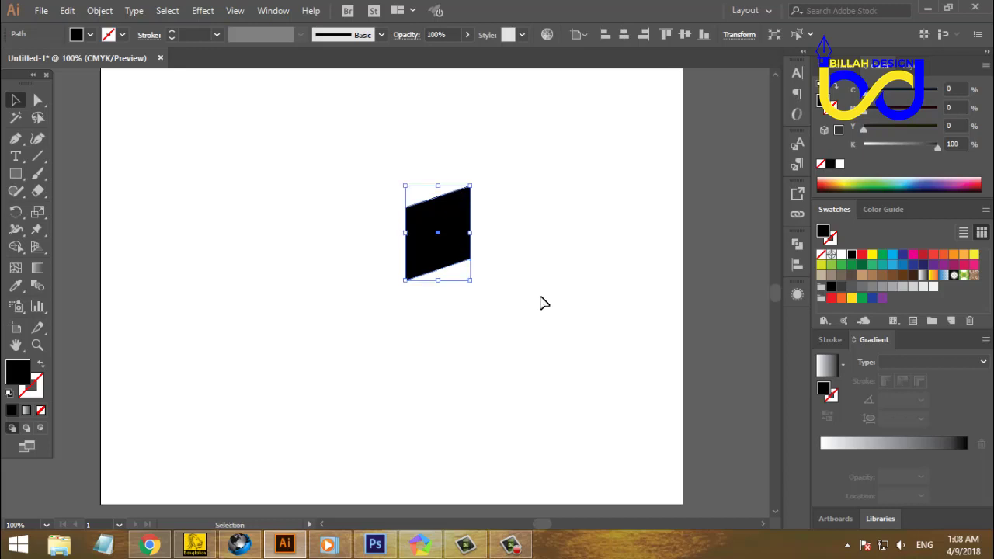
pyautogui.click(863, 256)
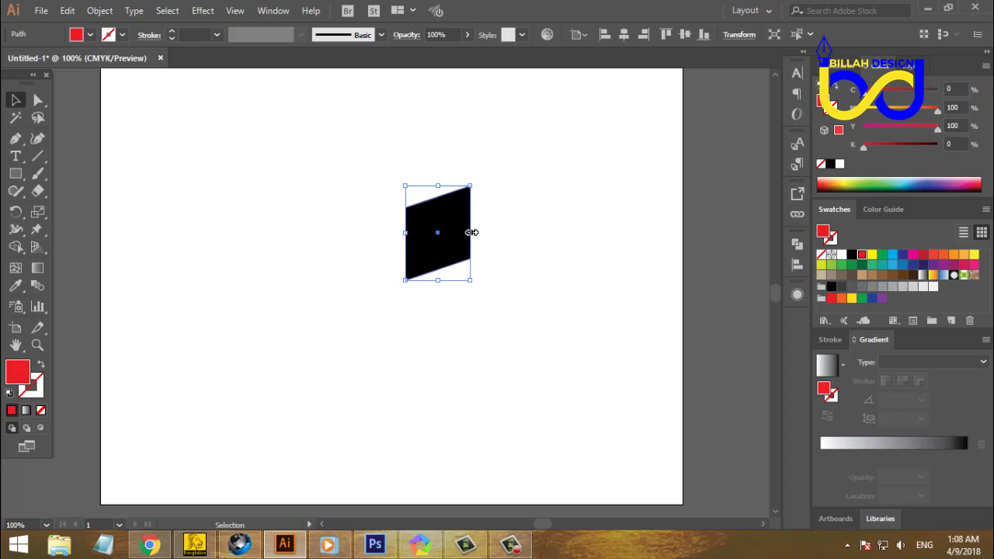
pyautogui.moveTo(471, 232); pyautogui.dragTo(459, 230)
pyautogui.click(544, 328)
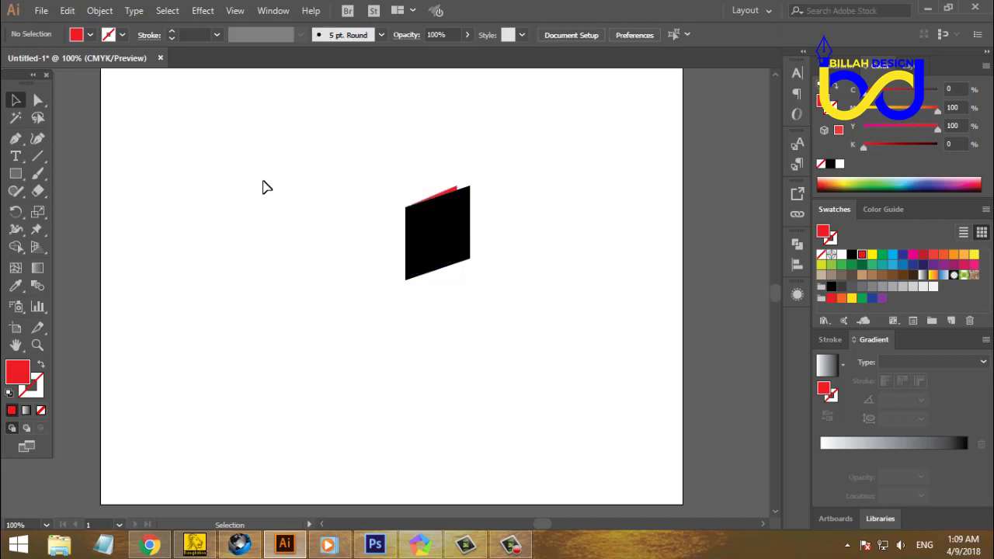
# Step: Raise the red copy's top-right anchor so a red wedge shows above the black shape
pyautogui.click(38, 101)
pyautogui.click(458, 188)
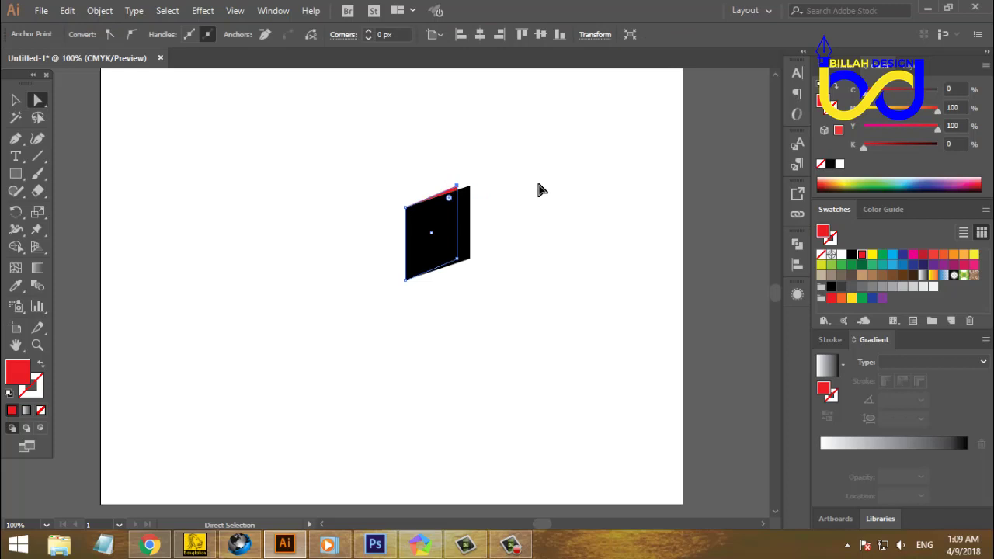
pyautogui.press('Up')
pyautogui.press('Up')
pyautogui.press('Up')
pyautogui.press('Up')
pyautogui.press('Up')
pyautogui.press('Up')
pyautogui.press('Up')
pyautogui.press('Up')
pyautogui.click(538, 197)
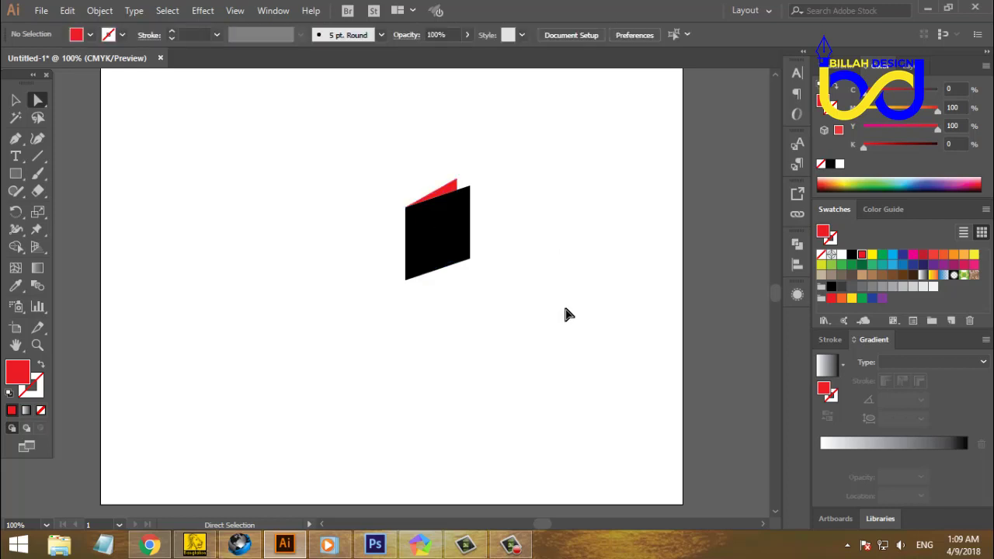
pyautogui.hotkey('ctrl', '+')
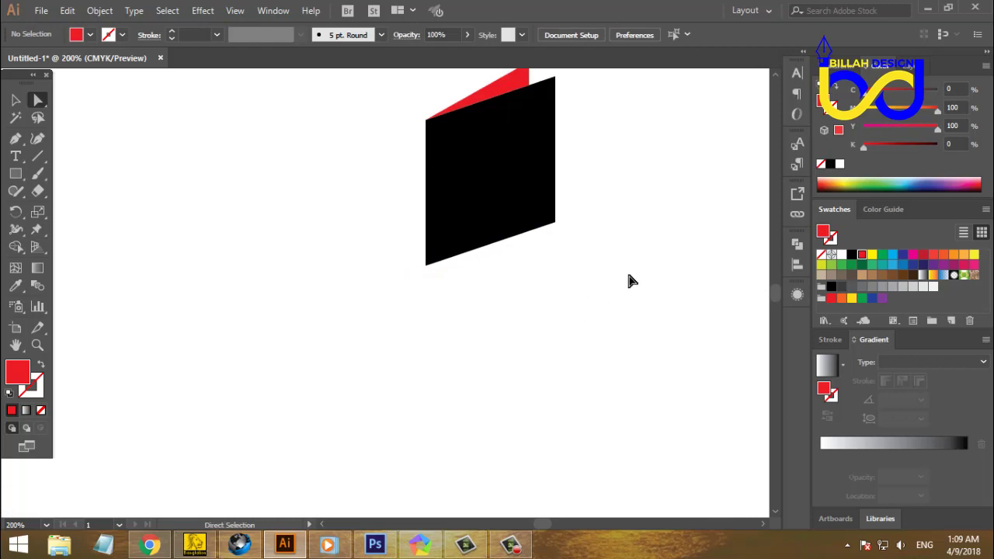
# Step: Paste a black copy behind the red page and narrow it from its right side
pyautogui.moveTo(644, 168); pyautogui.dragTo(565, 265)
pyautogui.click(19, 104)
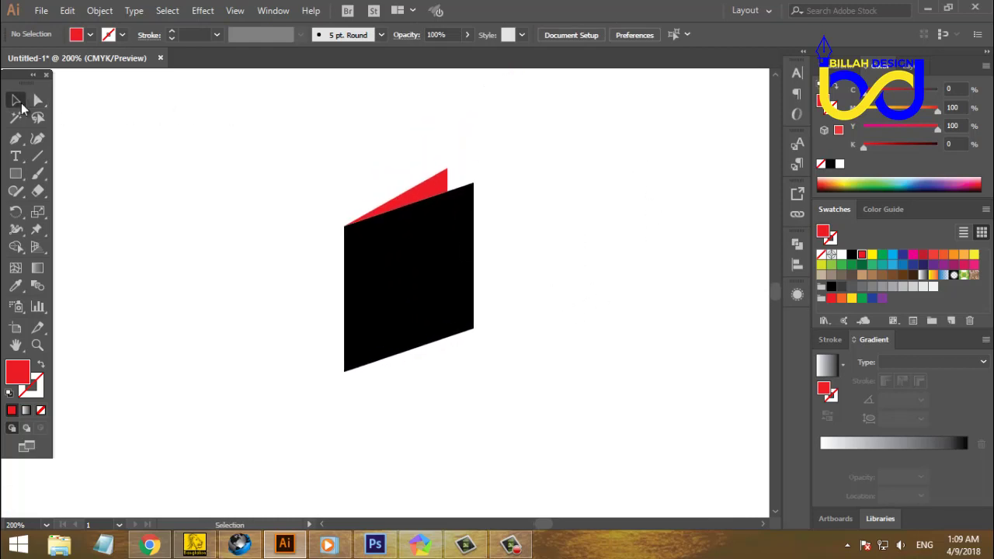
pyautogui.click(436, 194)
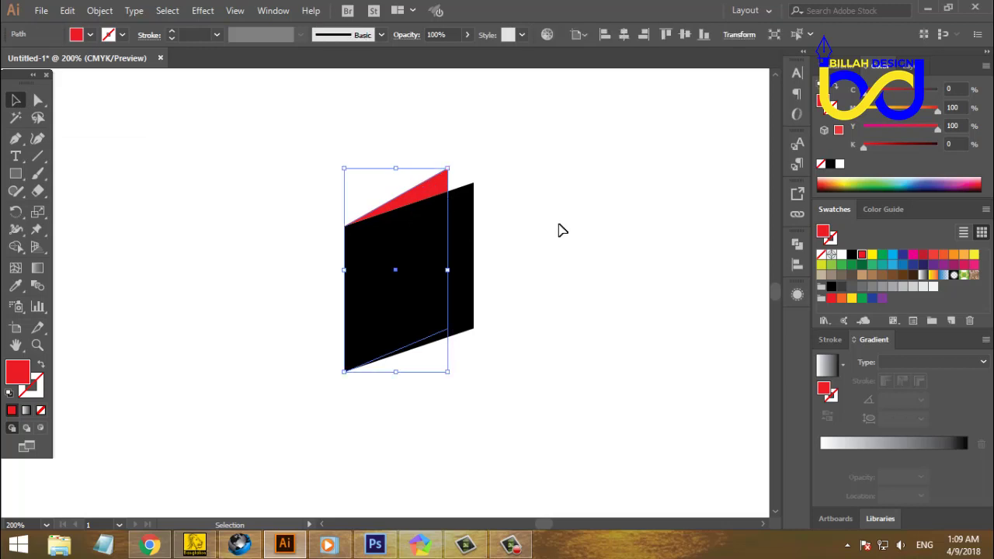
pyautogui.press('a')
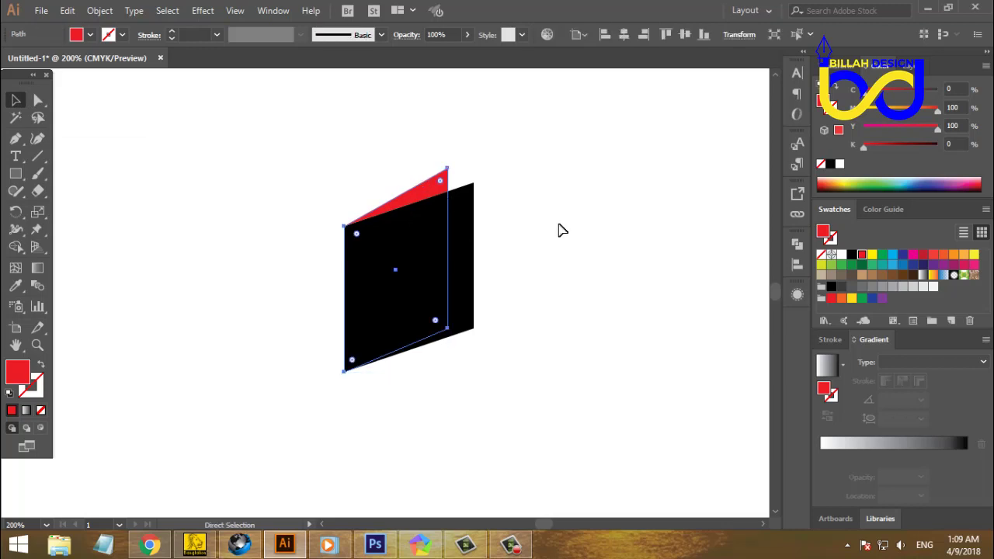
pyautogui.press('v')
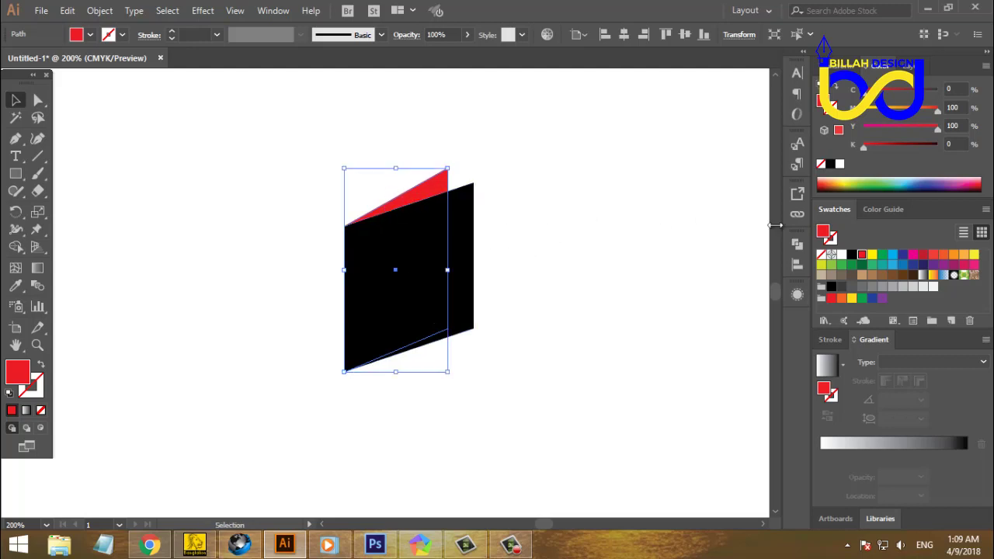
pyautogui.click(851, 254)
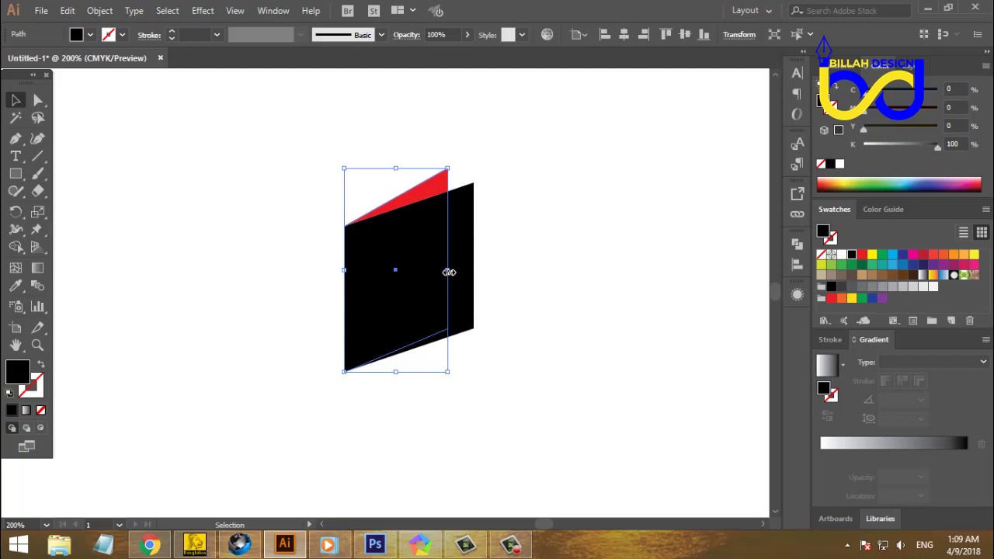
pyautogui.moveTo(449, 272); pyautogui.dragTo(424, 270)
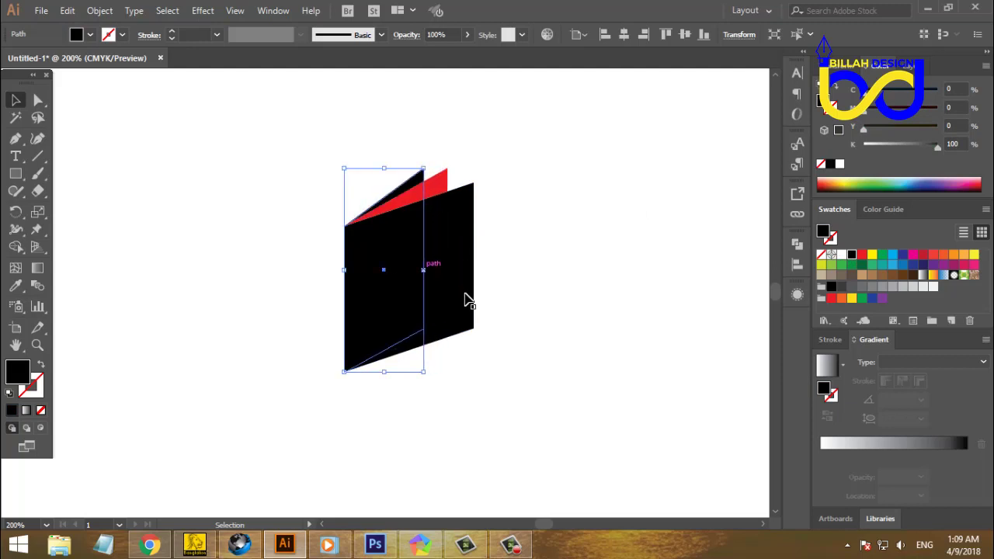
# Step: Raise the black copy's top anchor two nudges, forming a taller black wedge above
pyautogui.click(543, 351)
pyautogui.click(38, 100)
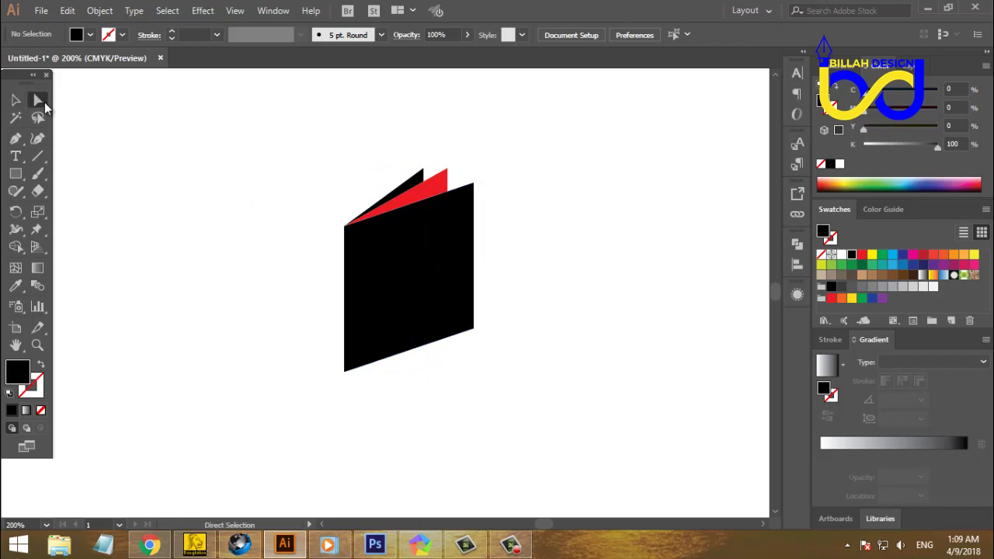
pyautogui.click(423, 168)
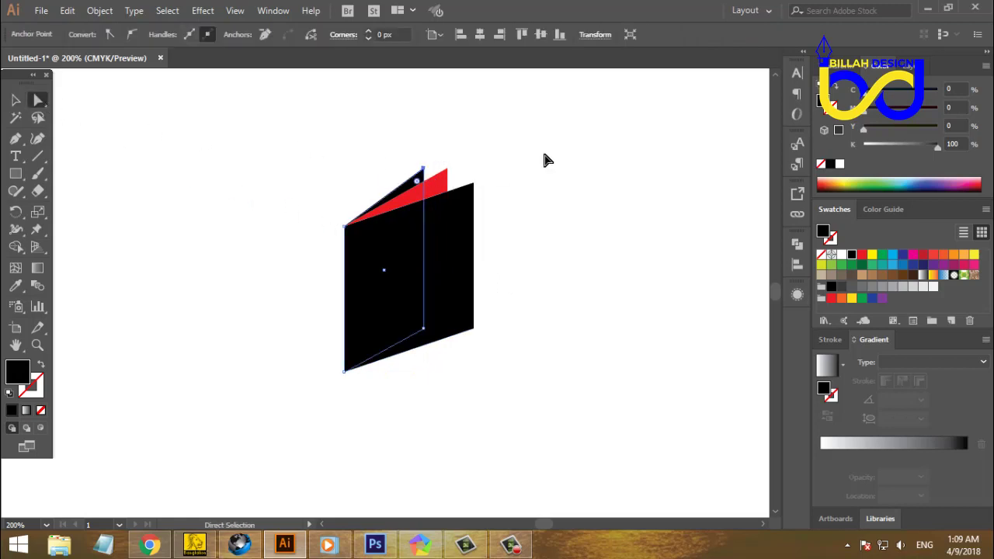
pyautogui.press('Up')
pyautogui.press('Up')
pyautogui.press('Up')
pyautogui.press('Up')
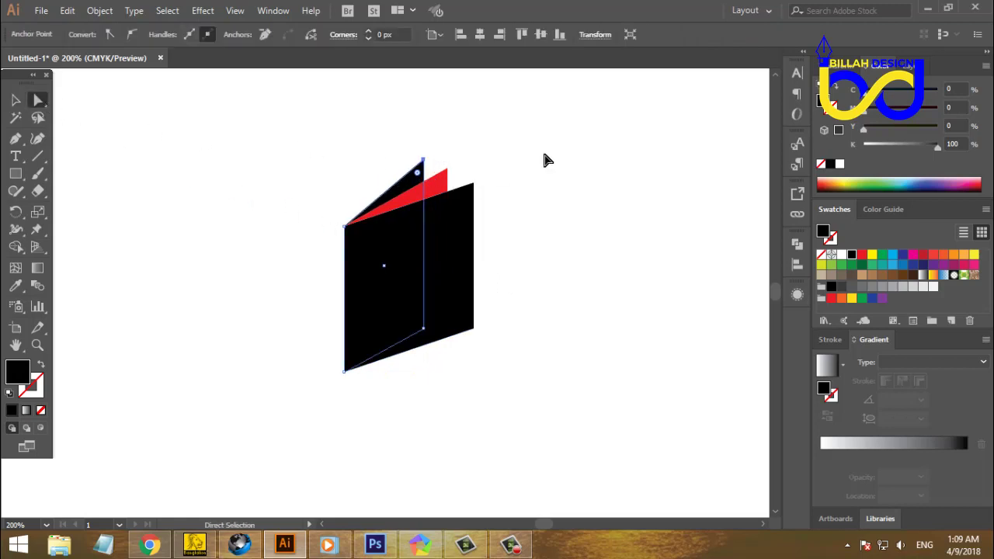
pyautogui.press('Up')
pyautogui.click(544, 160)
pyautogui.click(16, 100)
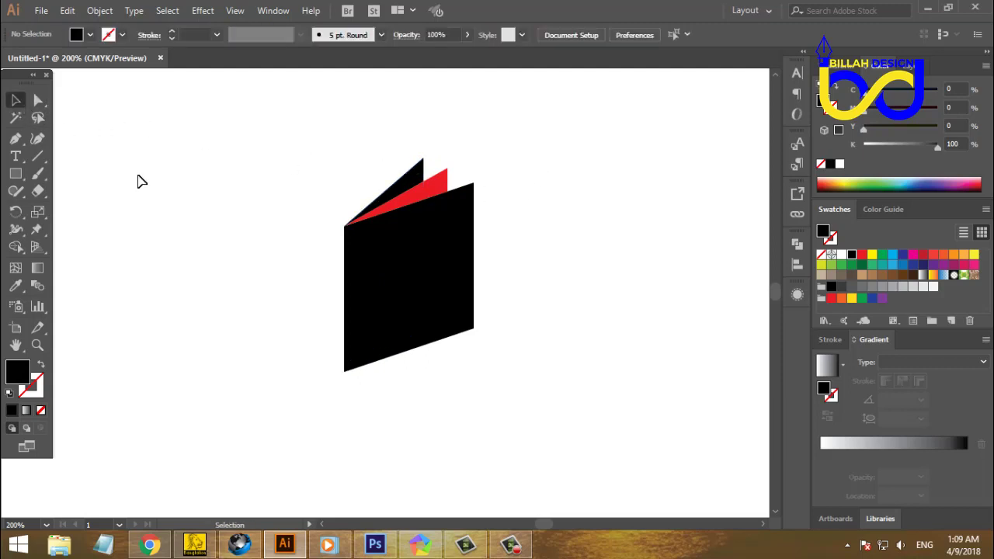
pyautogui.click(428, 200)
# Step: Fill the left black book panel red and narrow it to about 44.5 px
pyautogui.click(510, 232)
pyautogui.click(412, 189)
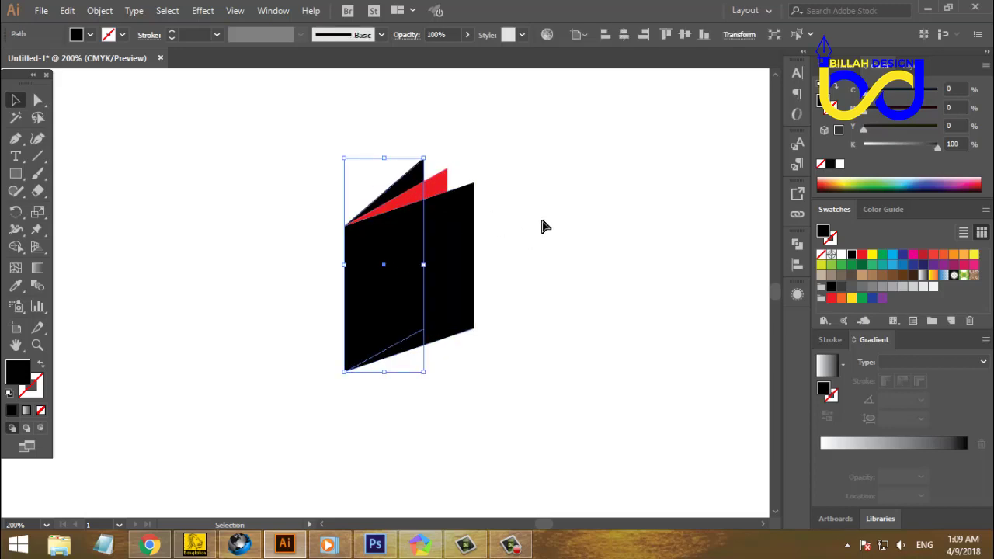
pyautogui.press('a')
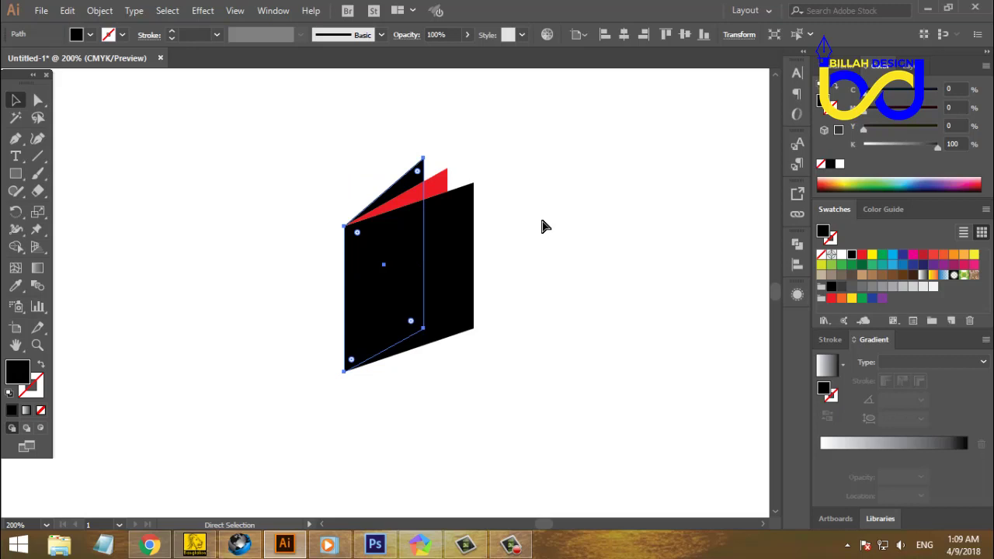
pyautogui.press('v')
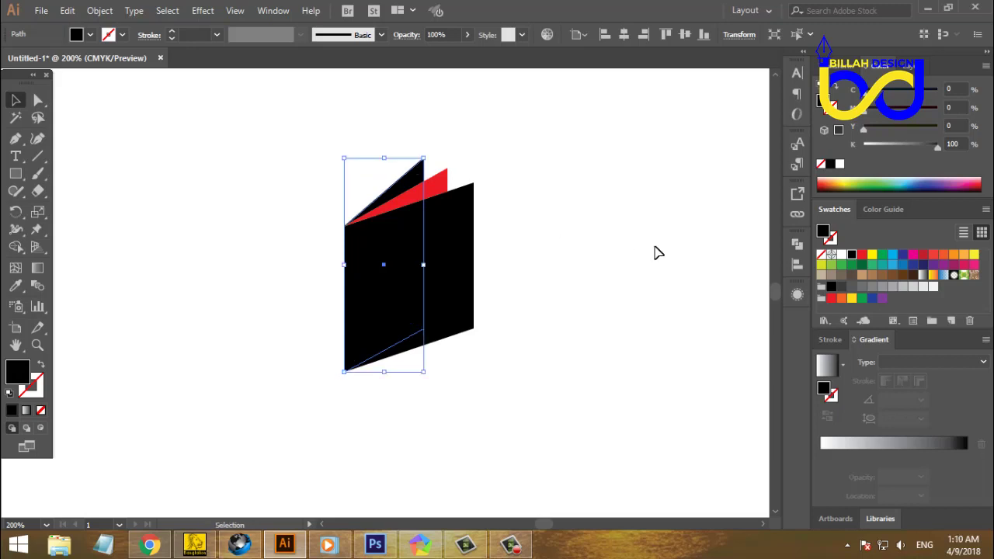
pyautogui.click(862, 254)
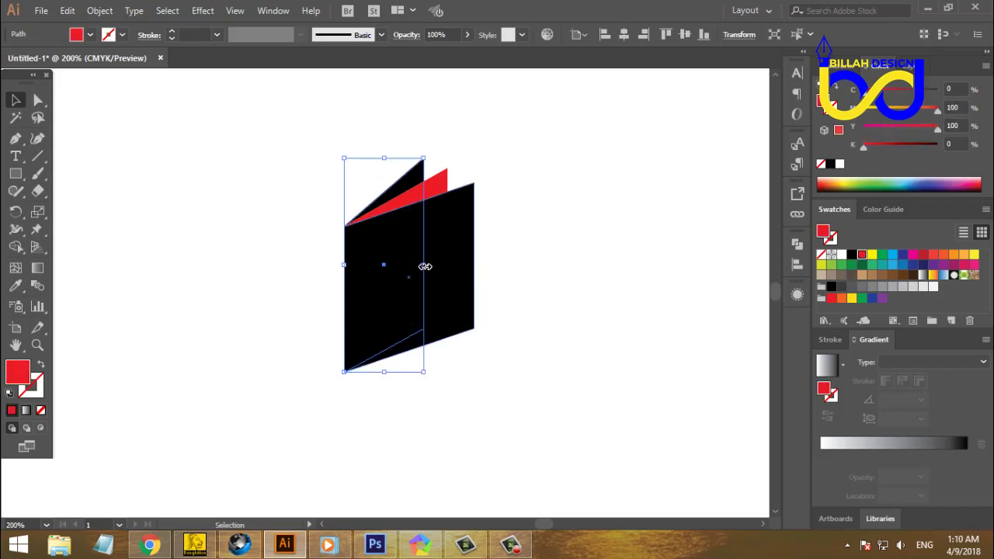
pyautogui.moveTo(425, 267); pyautogui.dragTo(405, 268)
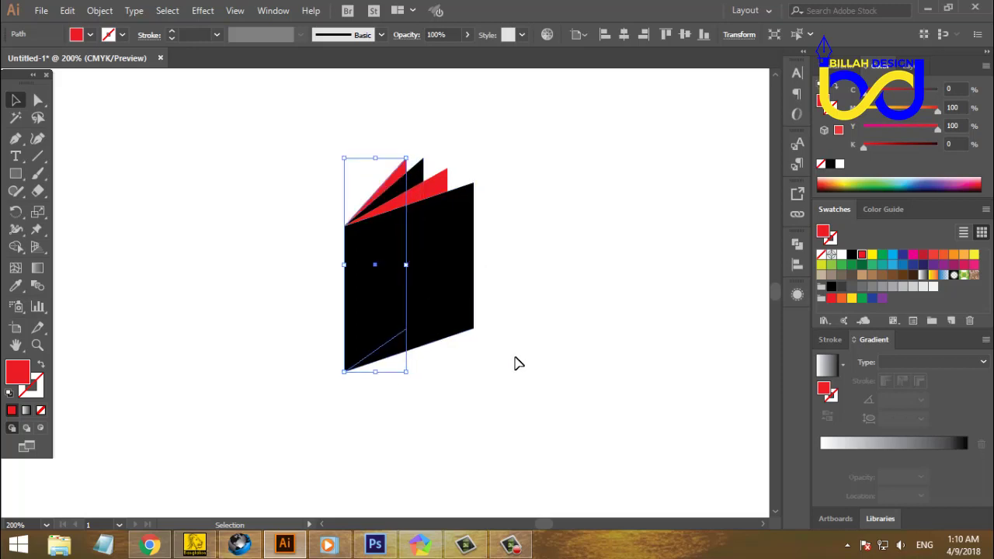
# Step: Raise the red panel's top anchor into a pointed tip, then zoom out to 150%
pyautogui.click(39, 99)
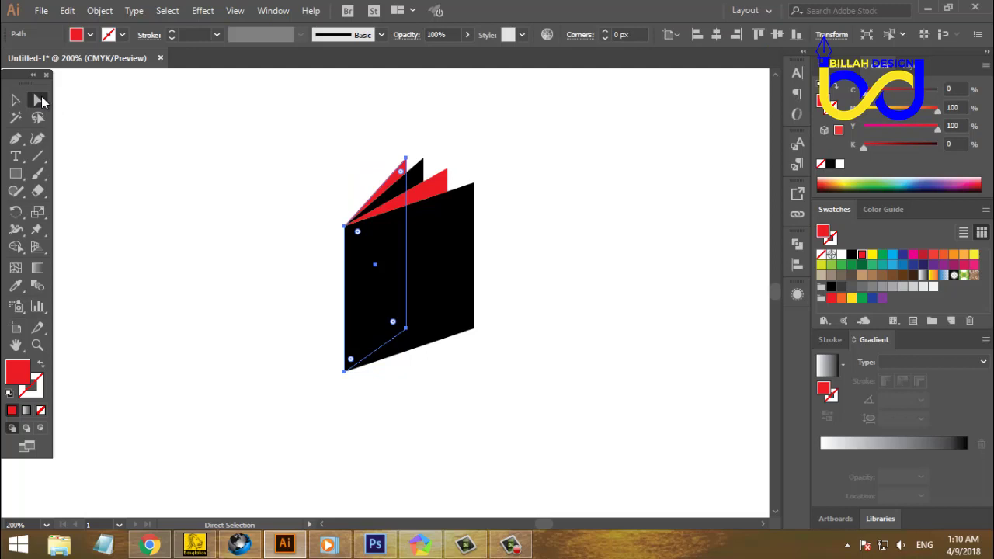
pyautogui.click(183, 166)
pyautogui.click(406, 158)
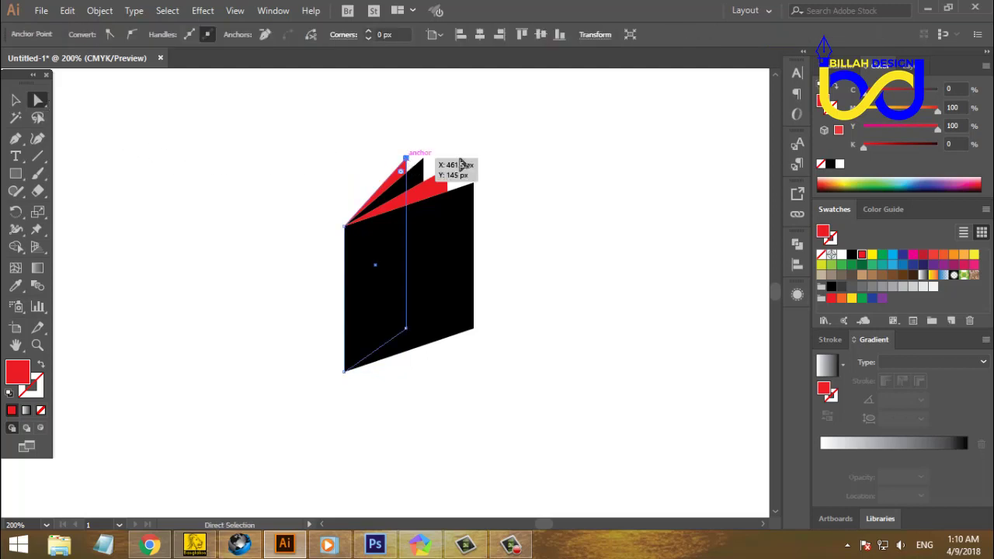
pyautogui.press('Up')
pyautogui.press('Up')
pyautogui.press('Up')
pyautogui.press('Up')
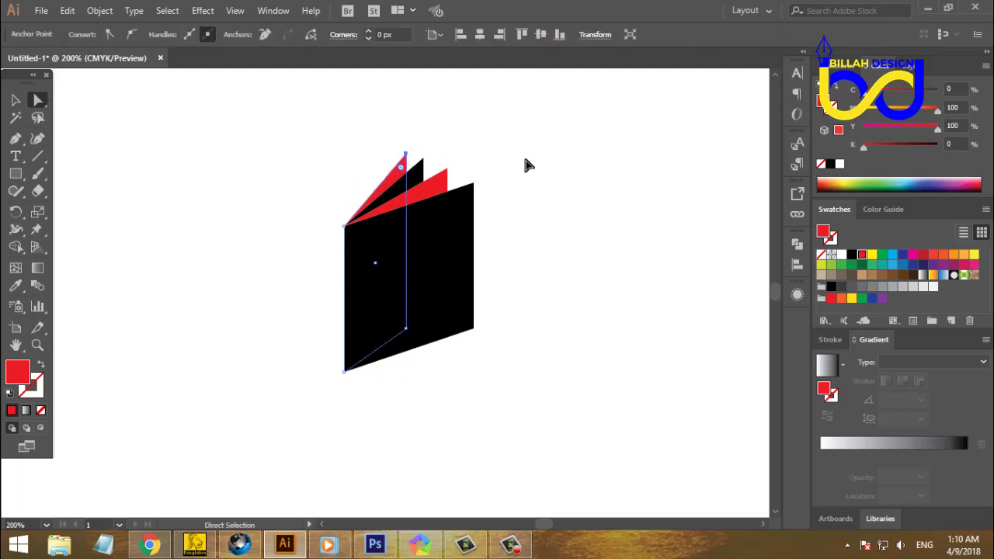
pyautogui.click(16, 100)
pyautogui.click(437, 347)
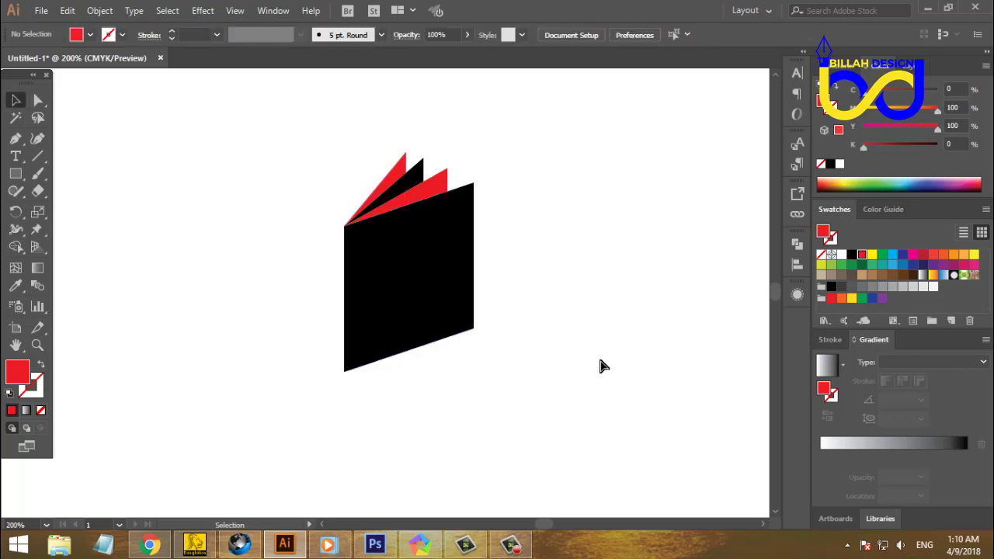
pyautogui.hotkey('ctrl', '-')
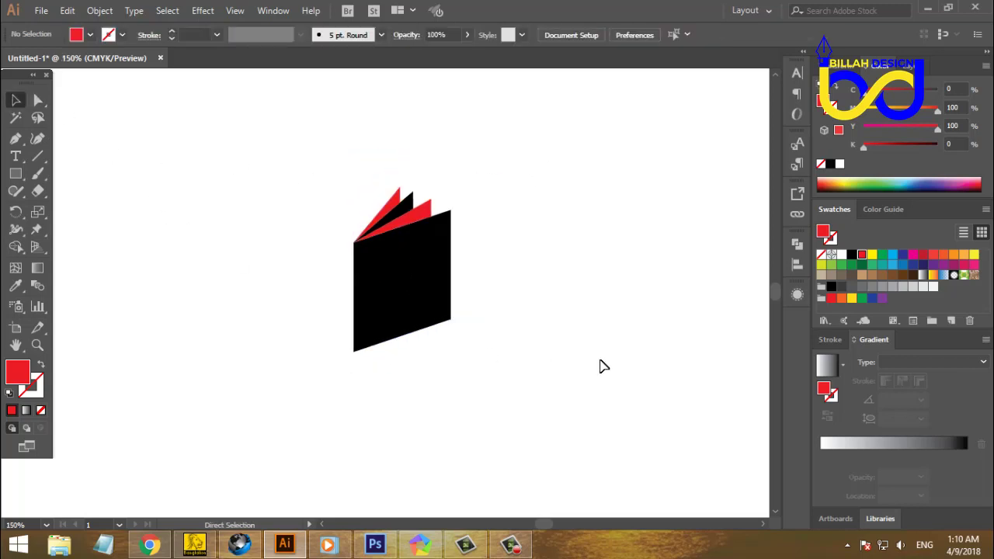
# Step: Magic Wand-select all the black book faces and fill them blue with reduced magenta
pyautogui.click(440, 259)
pyautogui.click(490, 286)
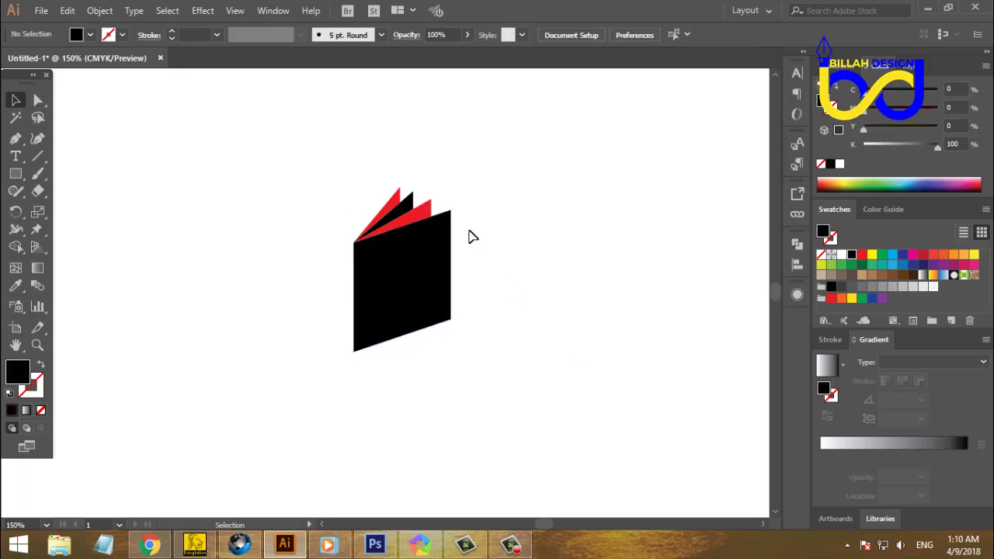
pyautogui.click(16, 117)
pyautogui.click(382, 258)
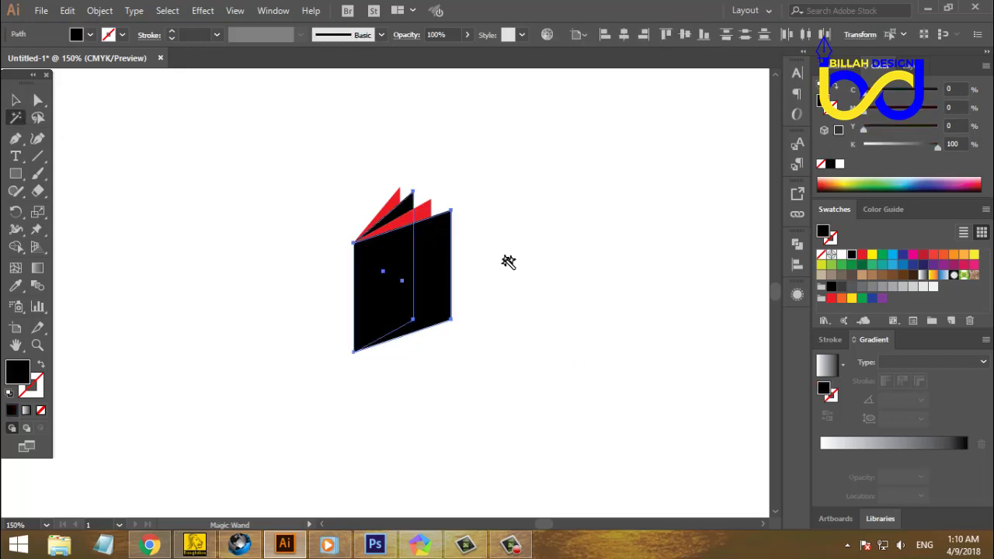
pyautogui.click(902, 254)
pyautogui.moveTo(938, 113); pyautogui.dragTo(914, 115)
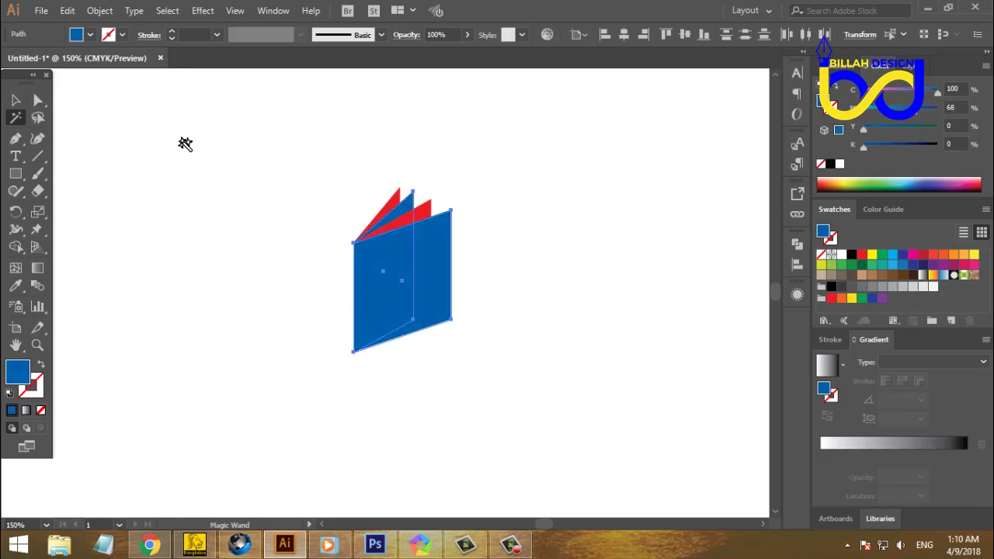
# Step: Magic Wand-select the red page faces and fill them a lighter orange
pyautogui.click(391, 197)
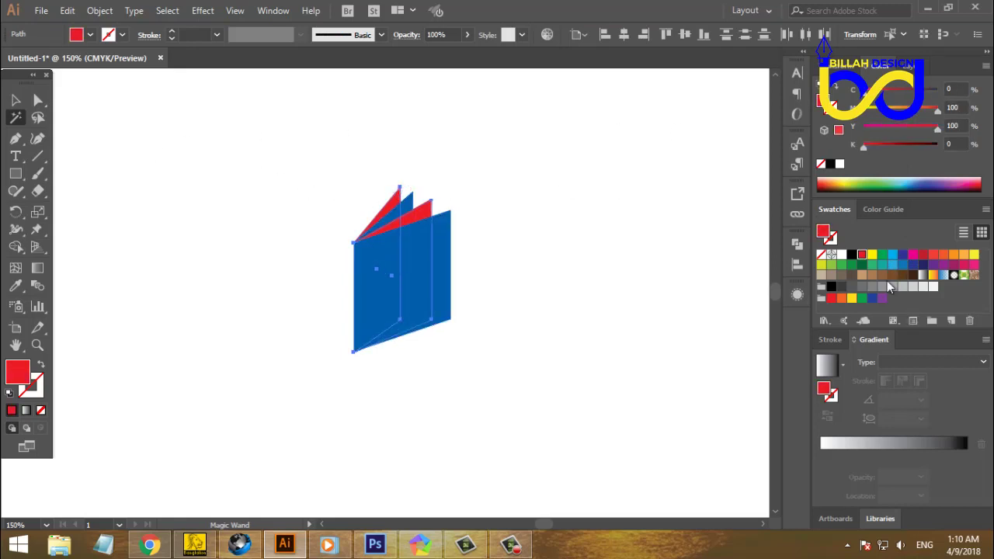
pyautogui.click(841, 299)
pyautogui.click(907, 115)
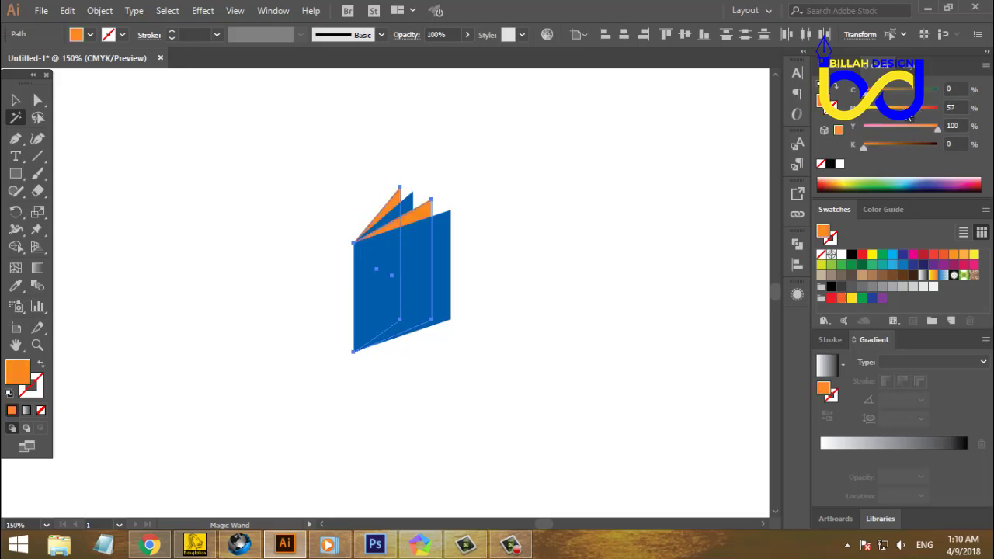
pyautogui.click(15, 101)
pyautogui.click(478, 432)
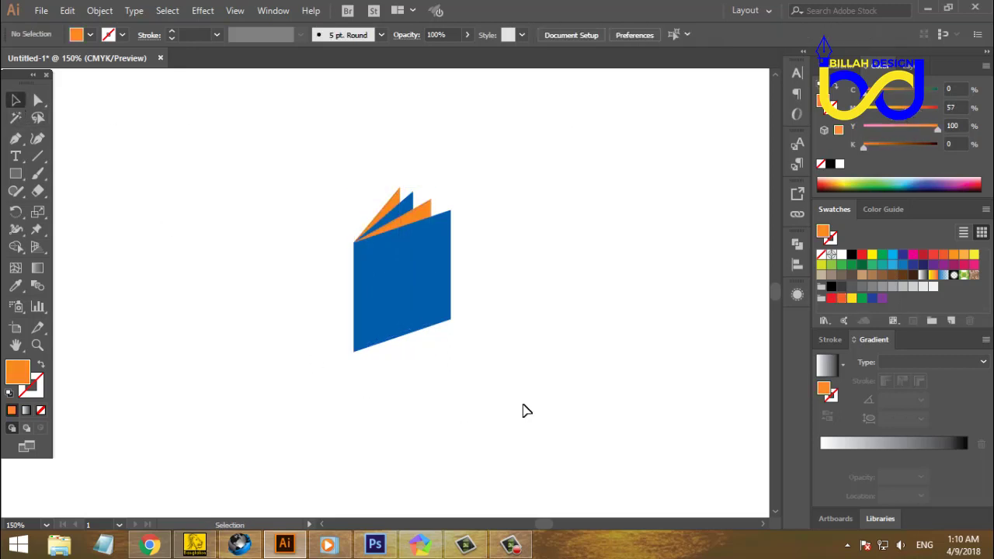
# Step: Marquee-select all the book shapes
pyautogui.moveTo(575, 363); pyautogui.dragTo(567, 364)
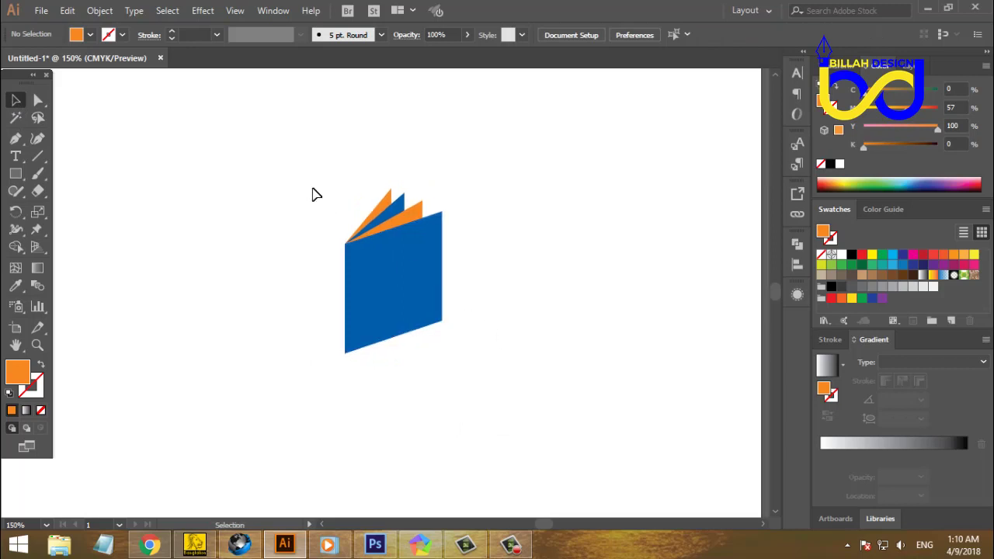
pyautogui.moveTo(312, 194); pyautogui.dragTo(523, 380)
pyautogui.click(523, 380)
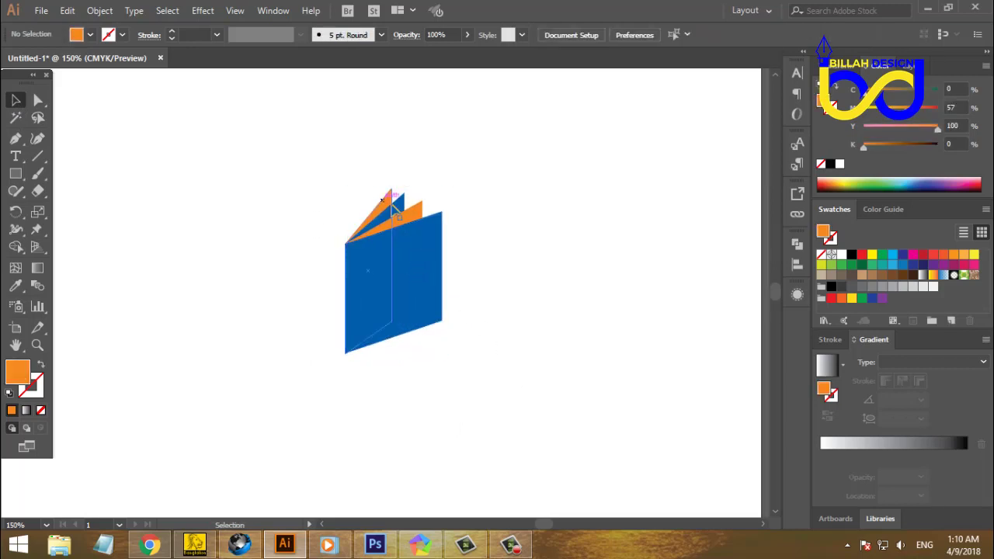
pyautogui.moveTo(439, 205); pyautogui.dragTo(360, 225)
pyautogui.click(488, 275)
pyautogui.moveTo(477, 260); pyautogui.dragTo(325, 350)
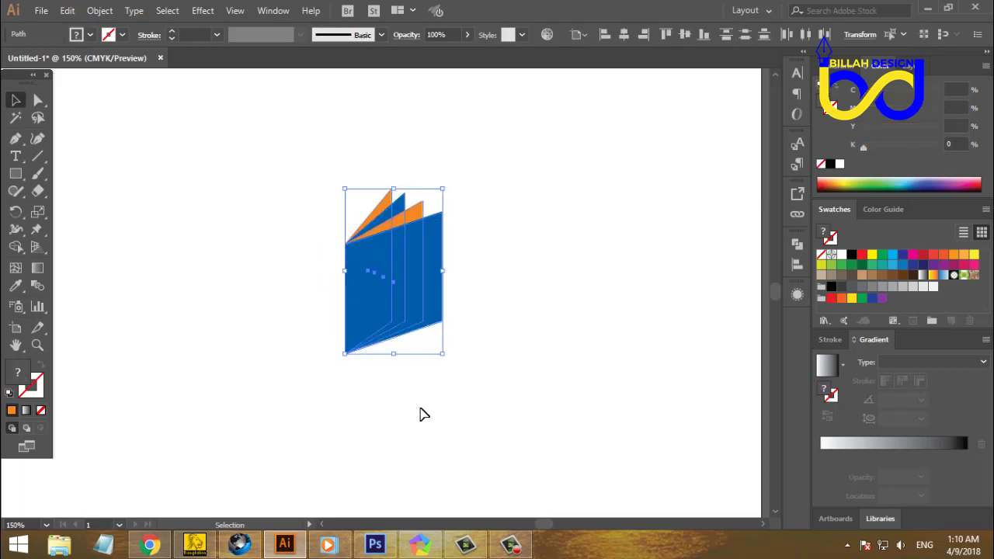
pyautogui.click(419, 415)
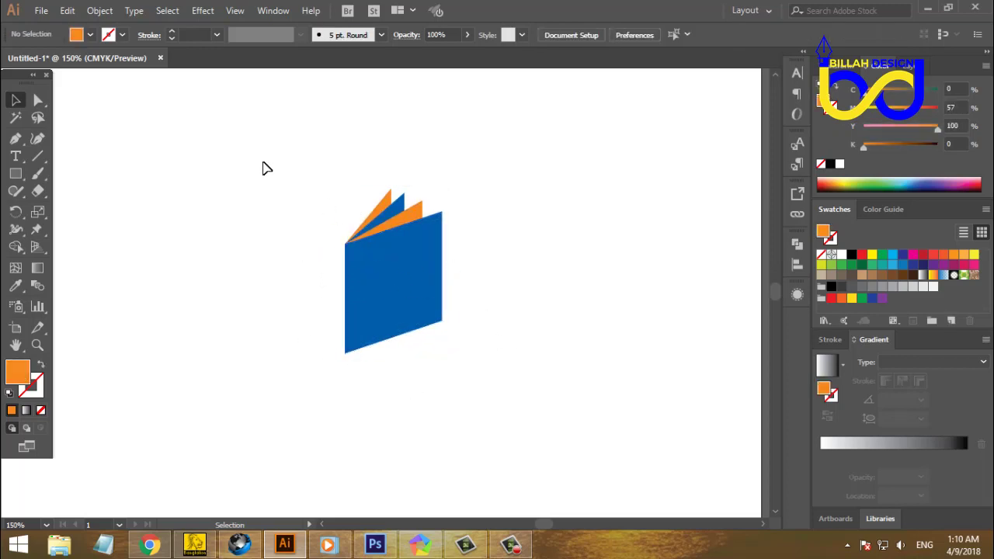
pyautogui.moveTo(263, 168); pyautogui.dragTo(452, 280)
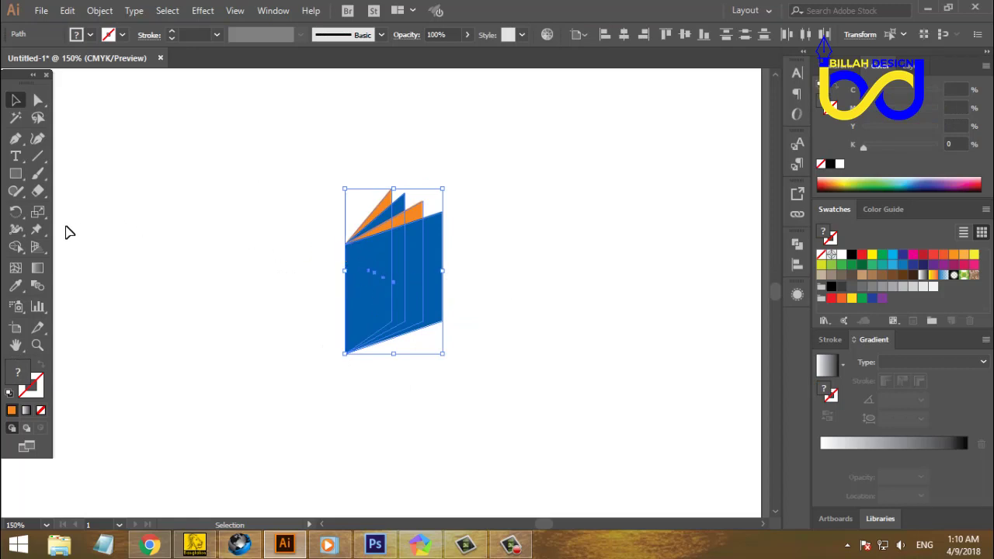
# Step: Merge the front face pieces into one shape with the Shape Builder tool
pyautogui.click(16, 247)
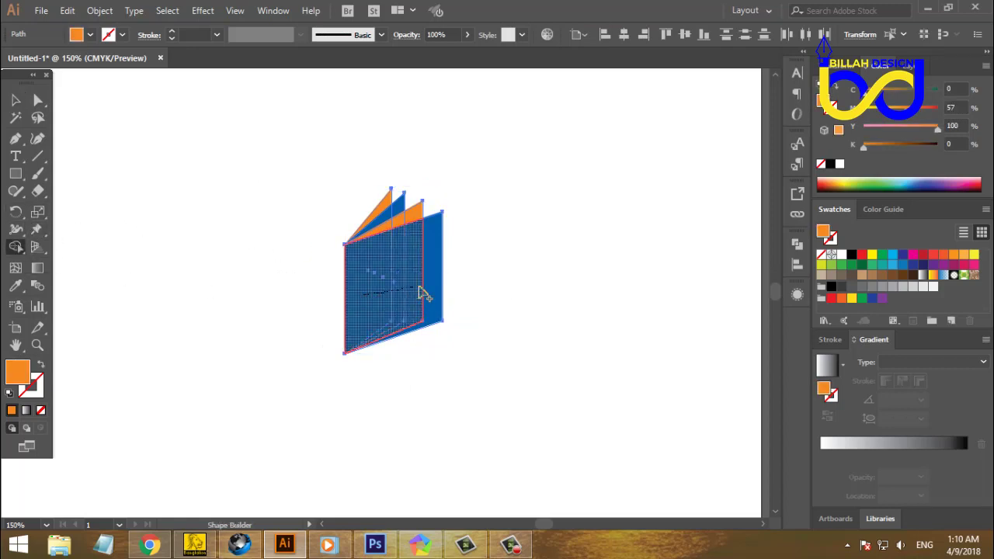
pyautogui.click(441, 290)
pyautogui.click(38, 100)
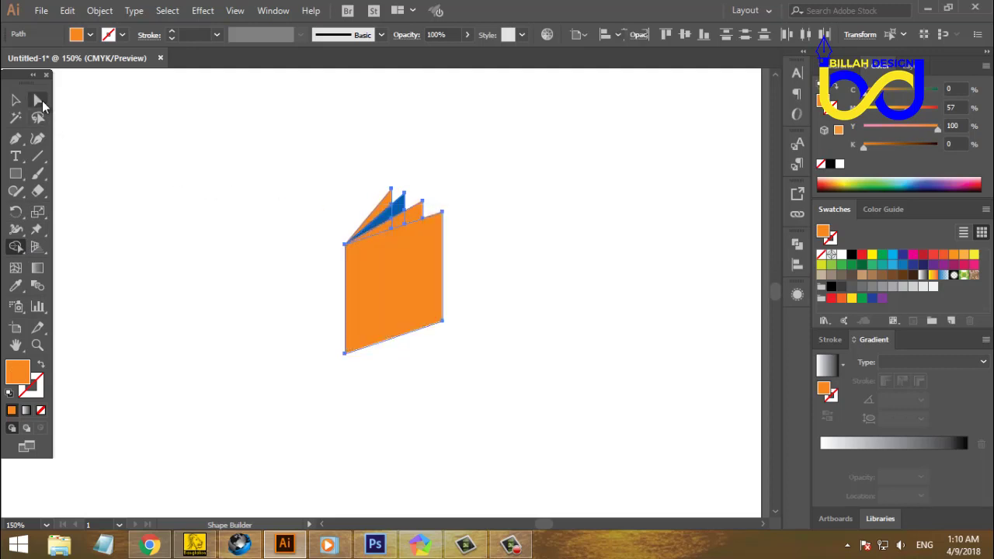
pyautogui.click(289, 327)
# Step: Recolour the merged front face with the blue fold's colour via Eyedropper, then move the book right
pyautogui.click(415, 290)
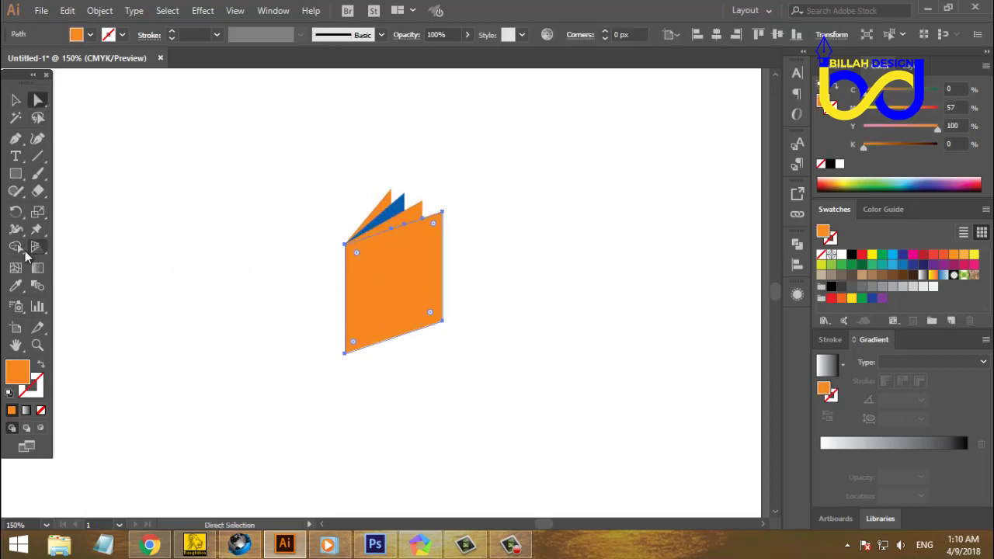
pyautogui.click(15, 285)
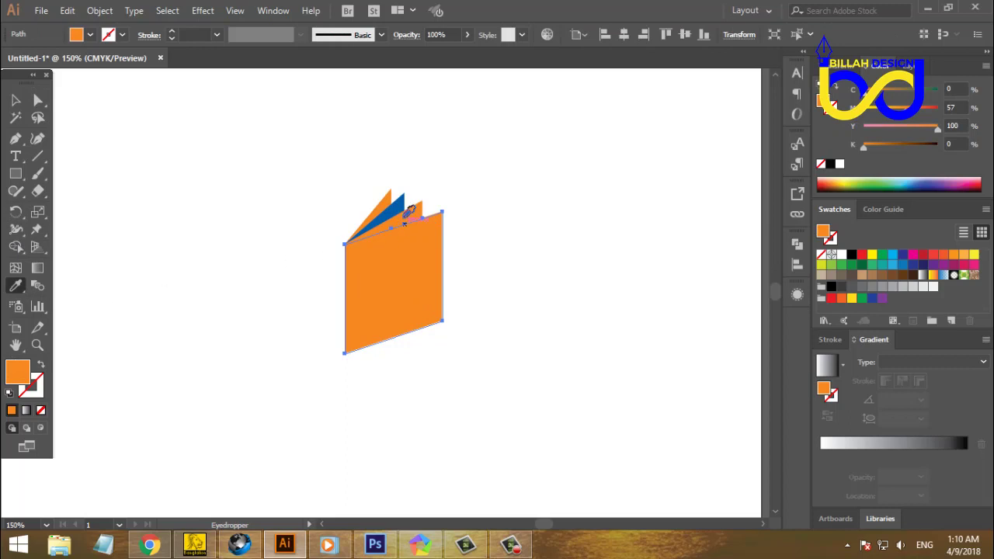
pyautogui.click(399, 205)
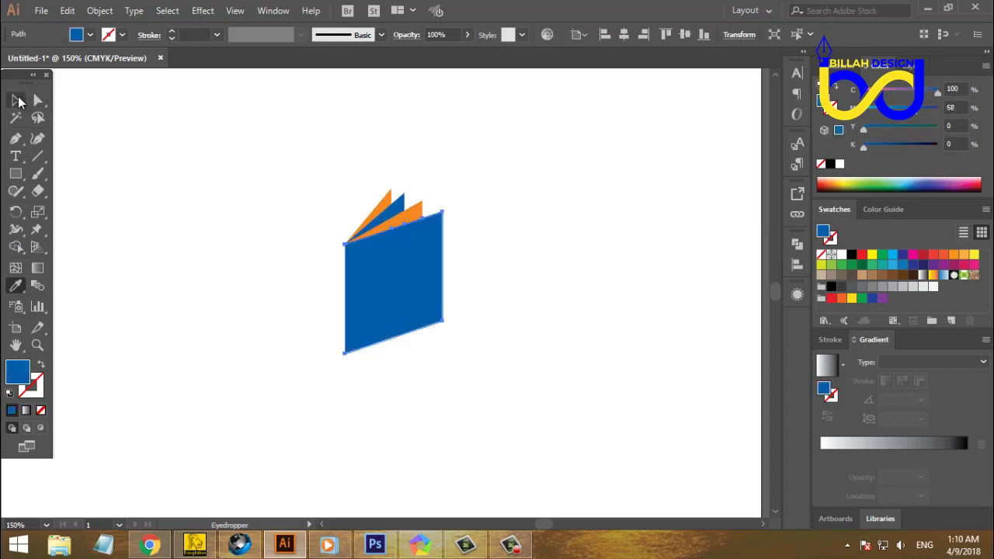
pyautogui.press('v')
pyautogui.click(240, 258)
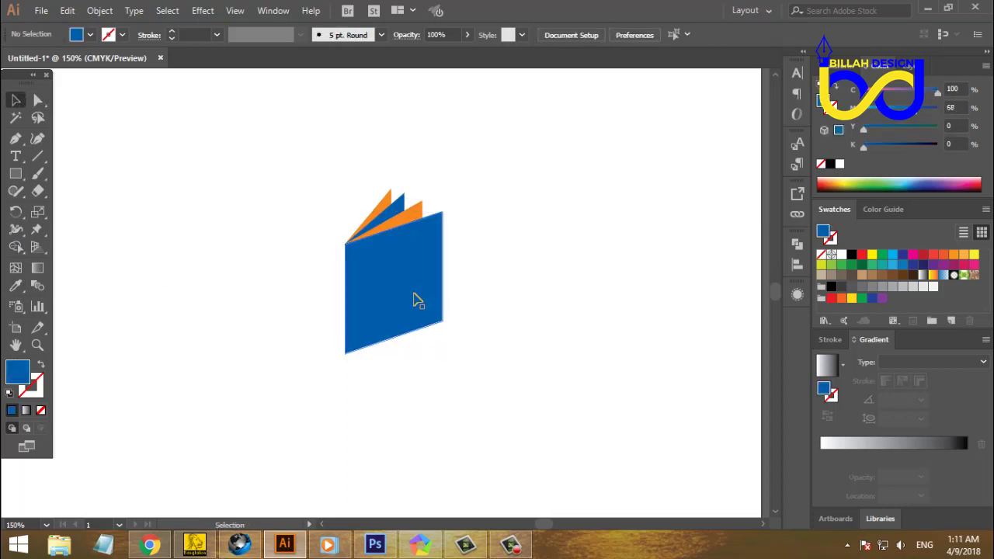
pyautogui.moveTo(415, 297); pyautogui.dragTo(574, 321)
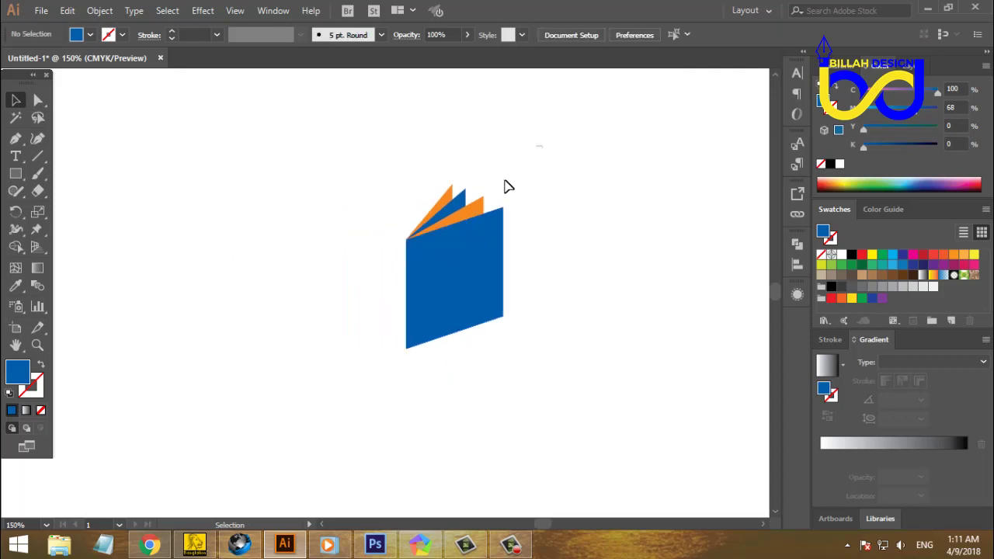
# Step: Group all the half-book pieces
pyautogui.moveTo(543, 145); pyautogui.dragTo(411, 289)
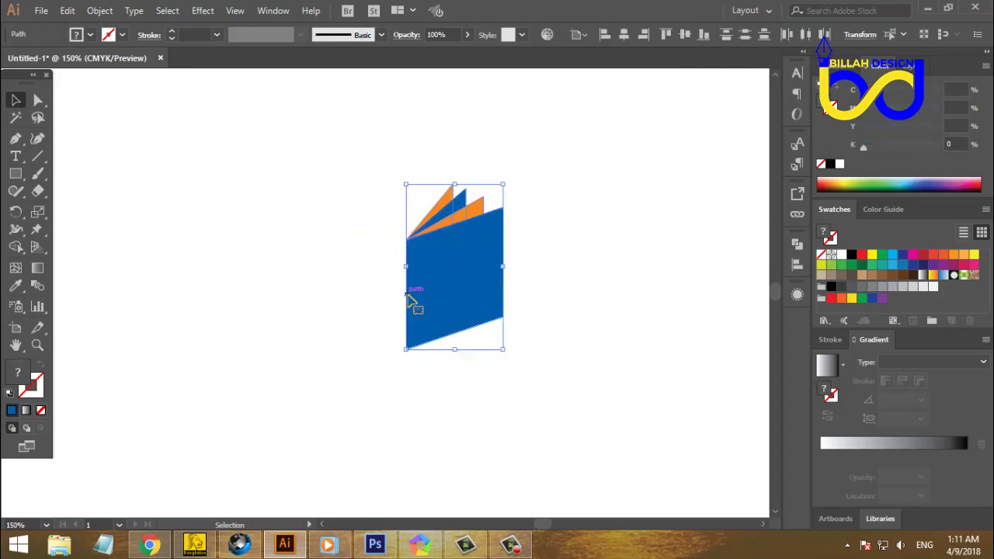
pyautogui.rightClick(478, 220)
pyautogui.click(537, 311)
pyautogui.click(581, 332)
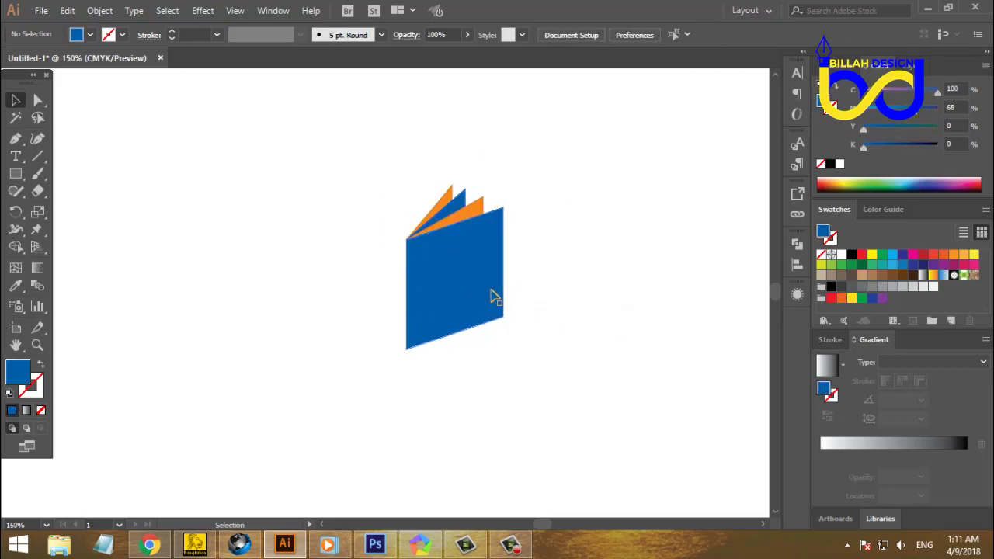
pyautogui.hotkey('ctrl', '=')
pyautogui.moveTo(611, 284); pyautogui.dragTo(600, 286)
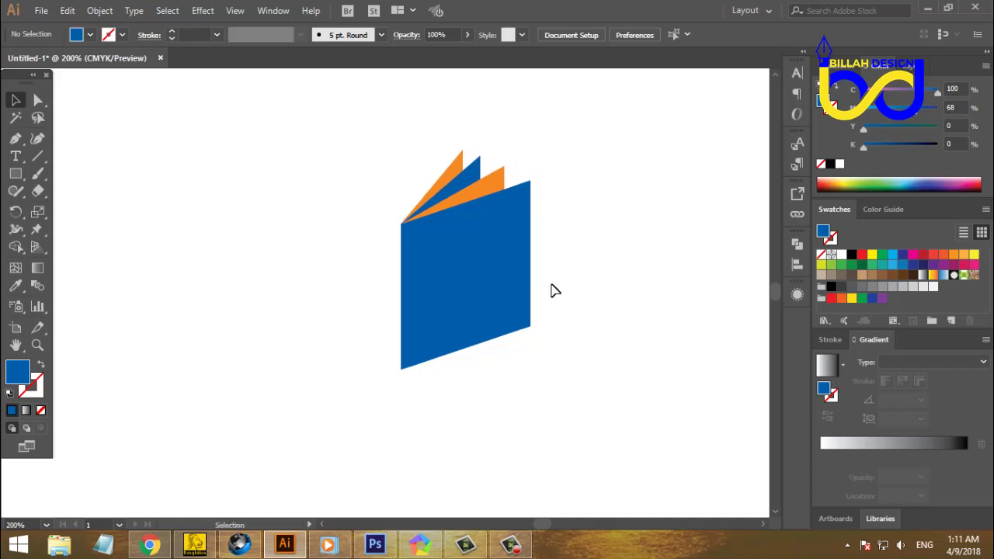
# Step: Reflect a vertical copy of the half book across its left edge
pyautogui.click(518, 259)
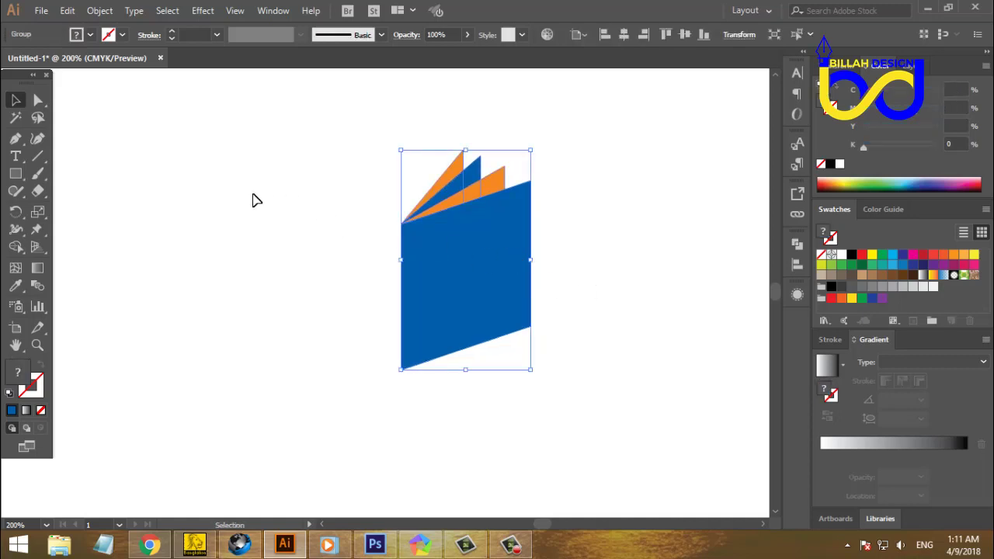
pyautogui.click(17, 213)
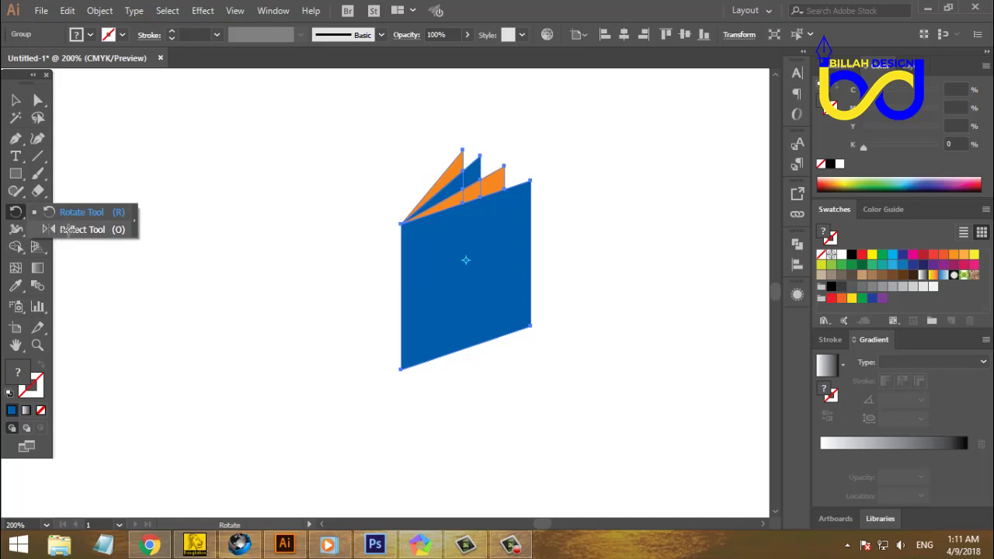
pyautogui.click(69, 230)
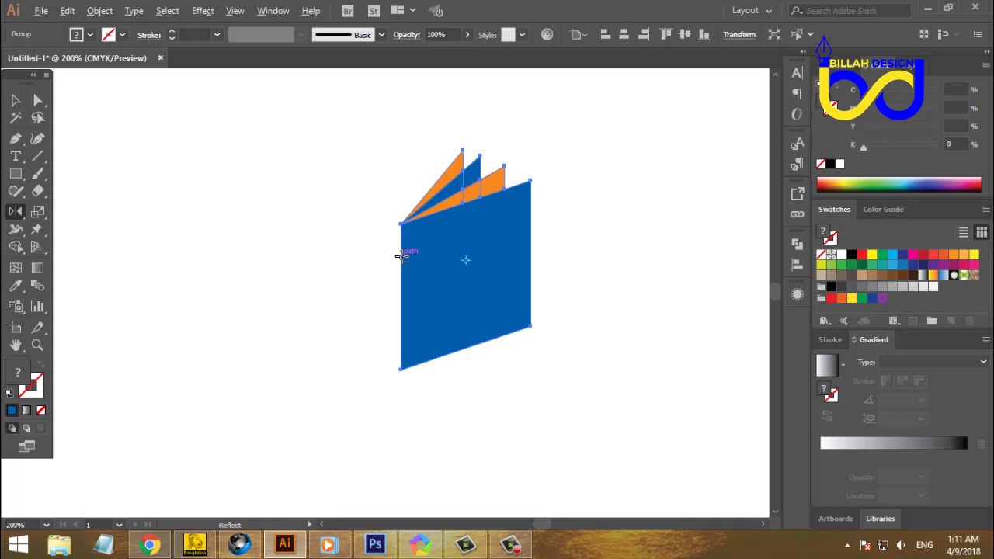
pyautogui.keyDown('alt'); pyautogui.click(402, 256); pyautogui.keyUp('alt')
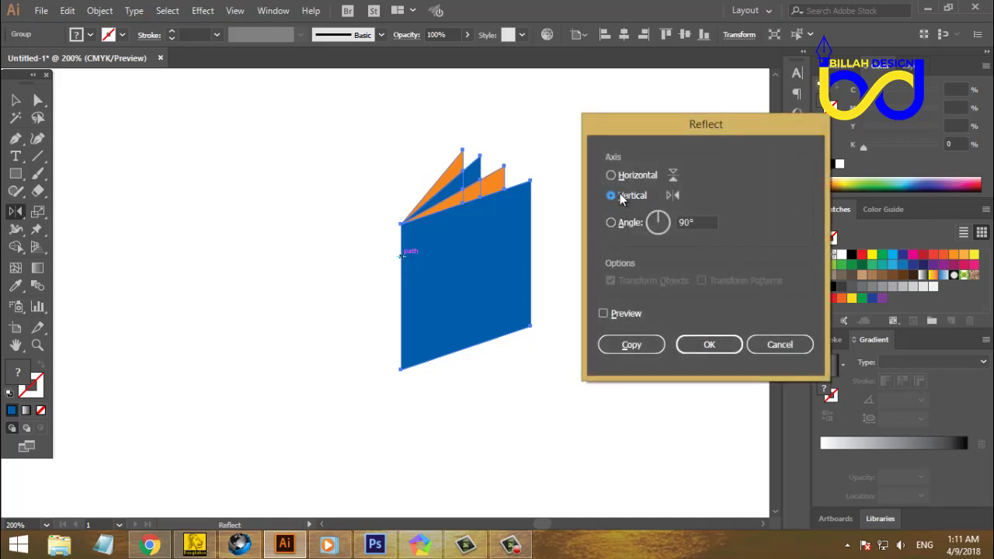
pyautogui.click(636, 347)
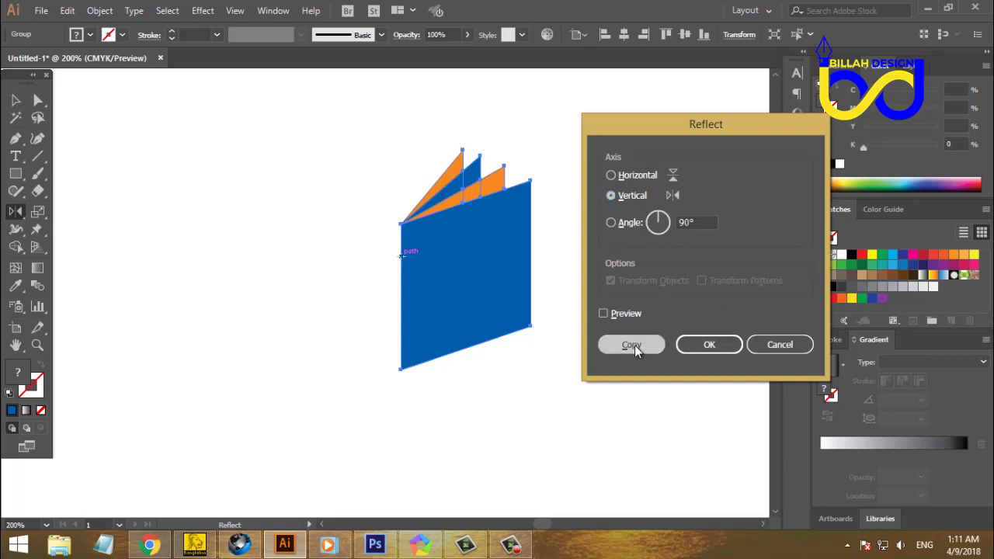
pyautogui.press('v')
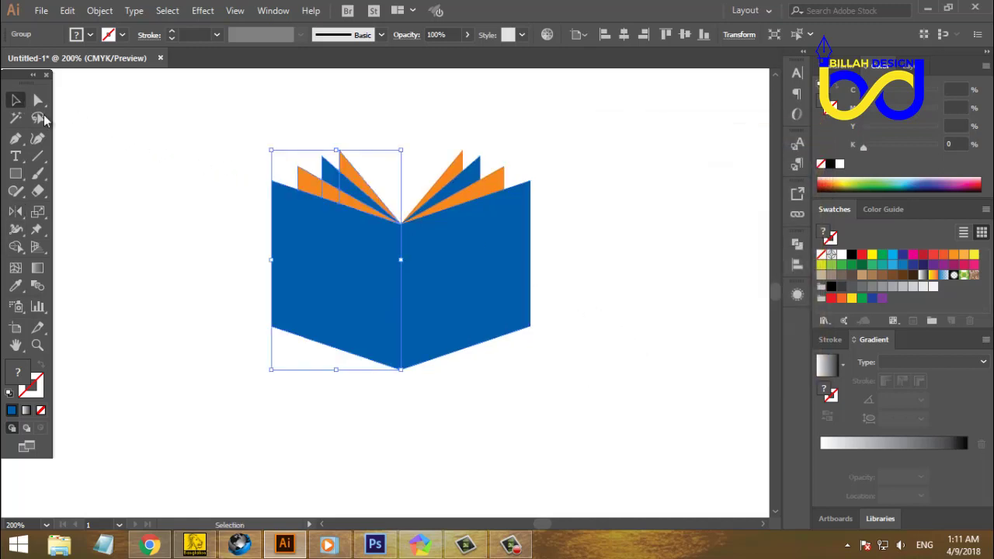
pyautogui.click(183, 252)
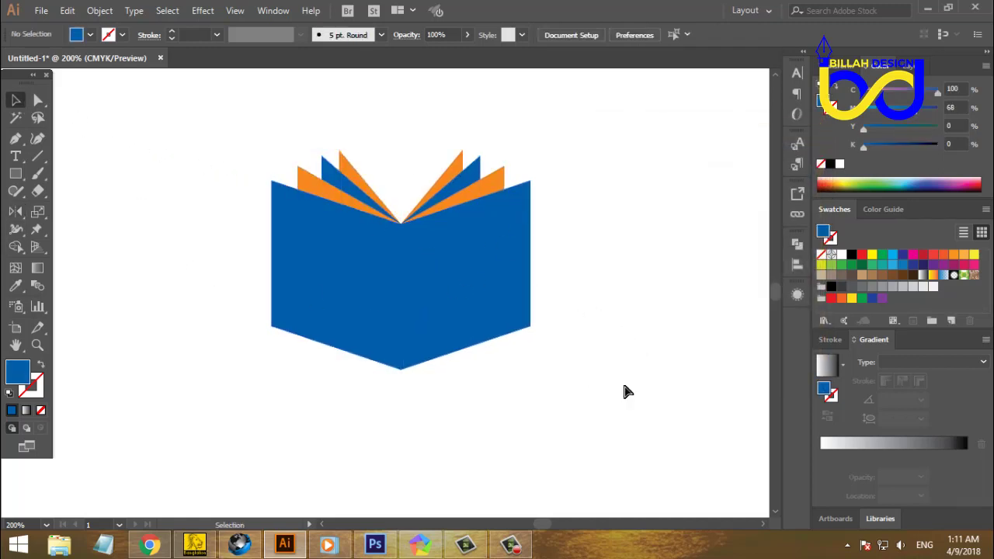
# Step: Select both blue cover halves by marqueeing their shared bottom point with Direct Selection
pyautogui.hotkey('ctrl', '-')
pyautogui.hotkey('ctrl', '-')
pyautogui.hotkey('ctrl', '-')
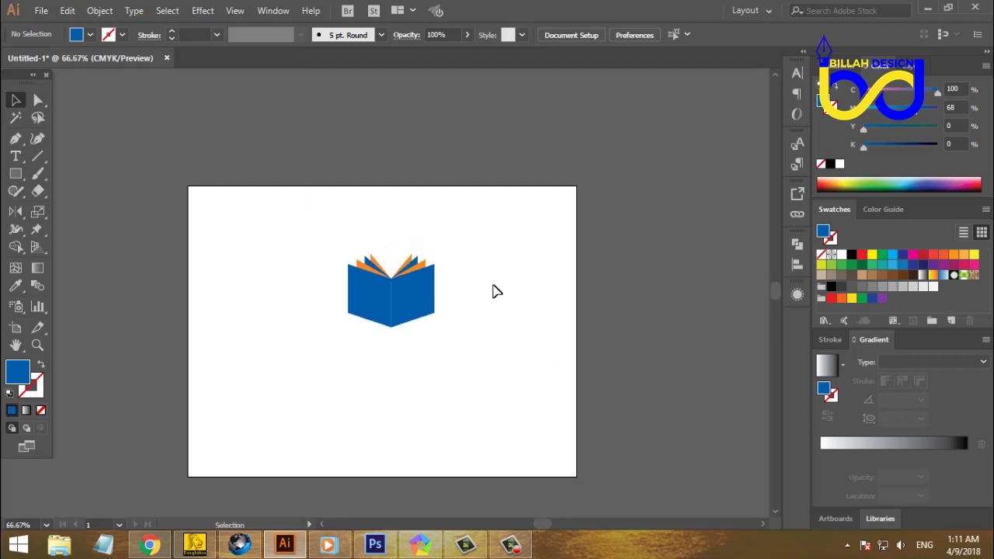
pyautogui.moveTo(503, 243); pyautogui.dragTo(346, 326)
pyautogui.click(141, 205)
pyautogui.click(39, 101)
pyautogui.hotkey('ctrl', '+')
pyautogui.hotkey('ctrl', '+')
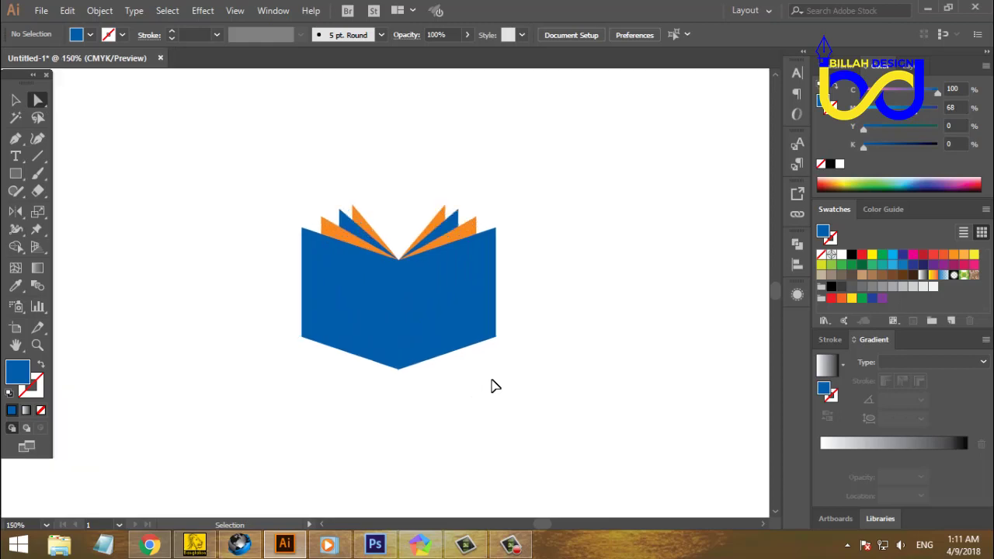
pyautogui.hotkey('ctrl', '+')
pyautogui.moveTo(559, 415); pyautogui.dragTo(531, 388)
pyautogui.click(388, 362)
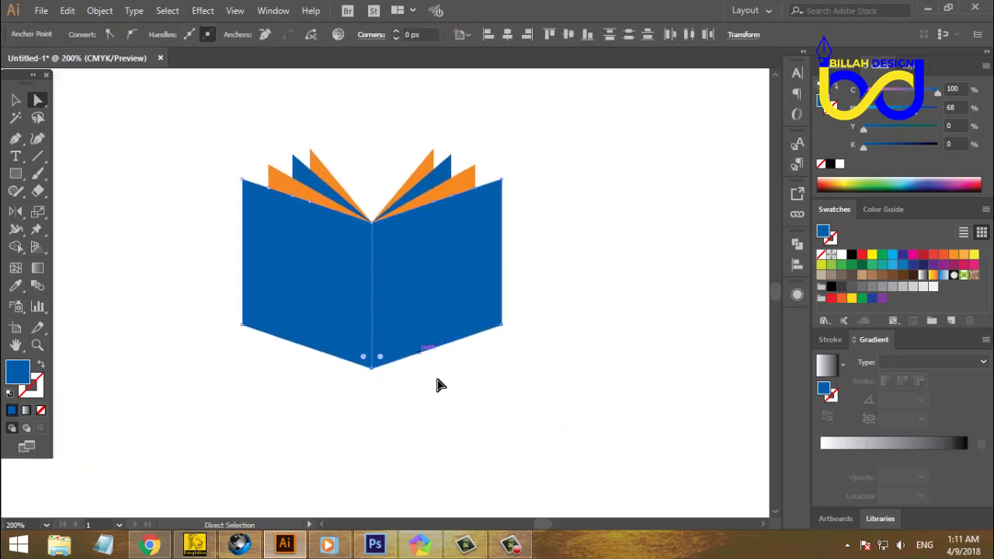
pyautogui.click(437, 385)
pyautogui.click(421, 311)
pyautogui.click(455, 401)
pyautogui.click(371, 370)
pyautogui.click(353, 399)
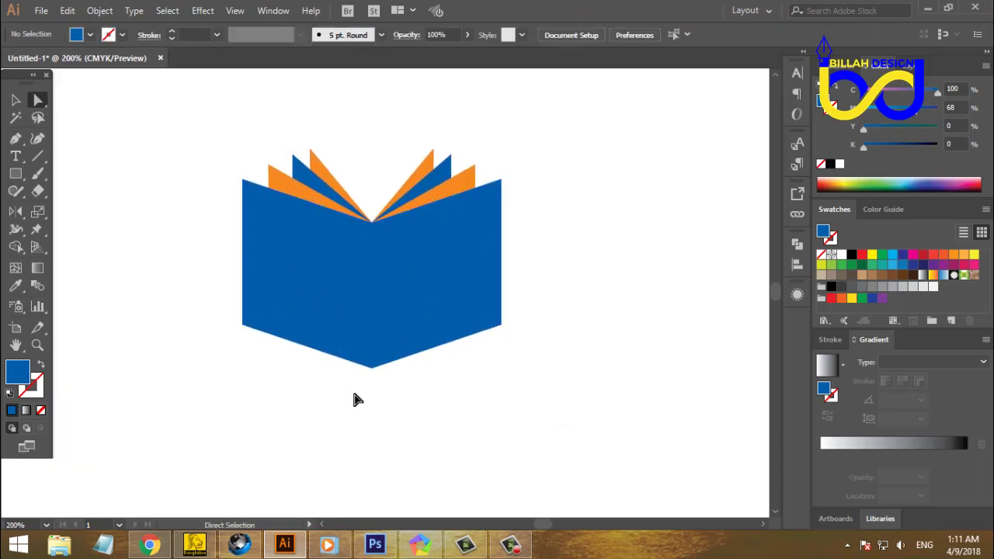
pyautogui.moveTo(398, 356); pyautogui.dragTo(399, 356)
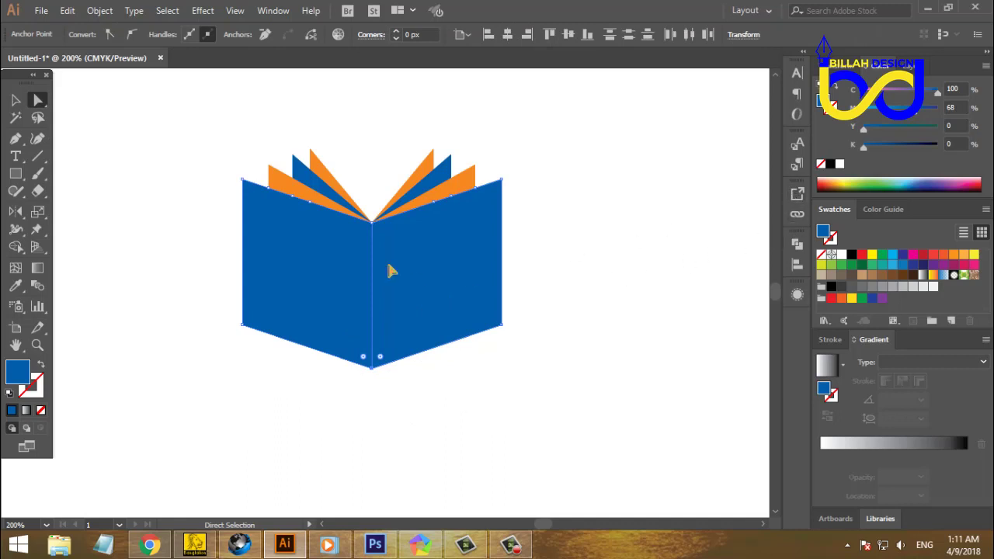
# Step: Unite the two blue covers in Pathfinder into one seamless cover
pyautogui.click(796, 246)
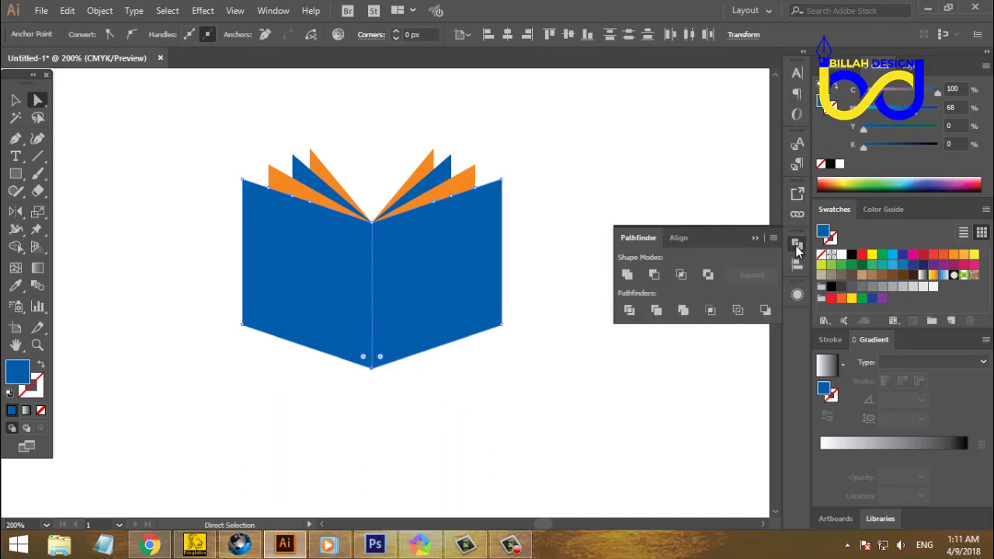
pyautogui.click(628, 276)
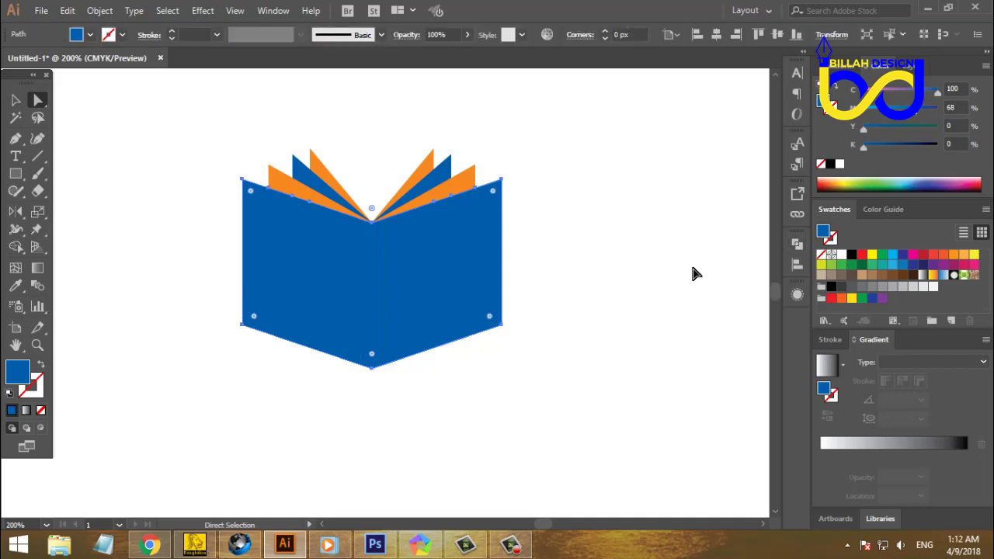
pyautogui.click(692, 272)
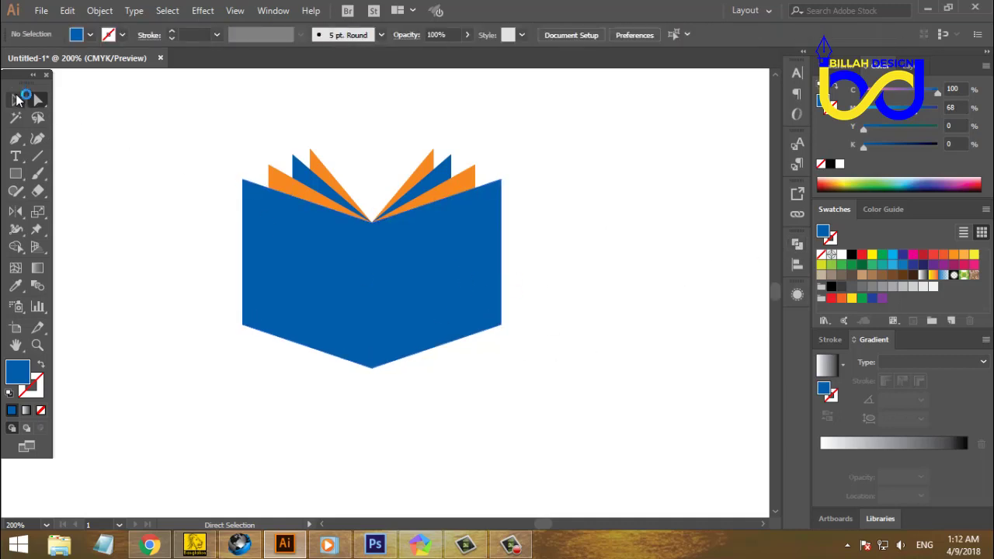
pyautogui.press('v')
pyautogui.moveTo(177, 146); pyautogui.dragTo(506, 336)
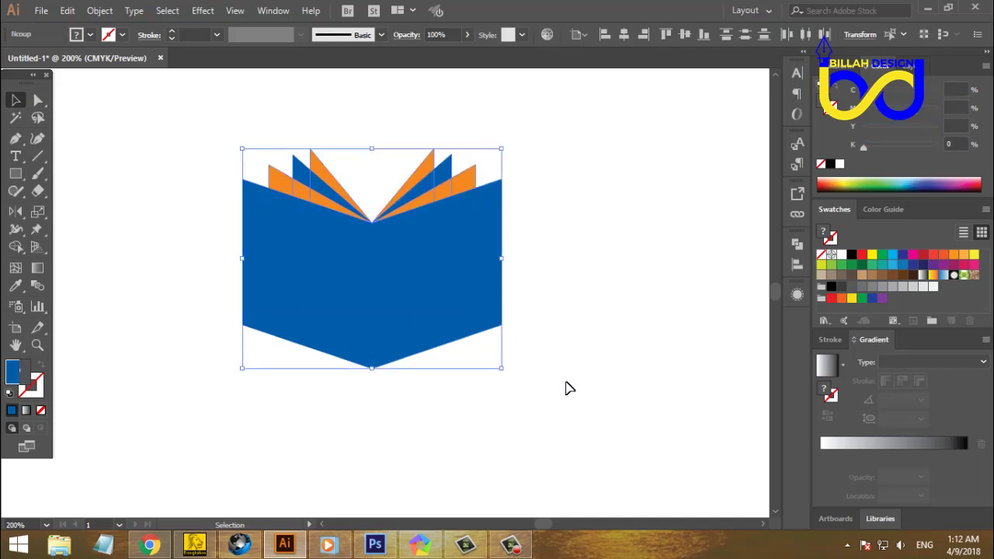
pyautogui.click(568, 388)
pyautogui.hotkey('ctrl', '-')
pyautogui.hotkey('ctrl', '-')
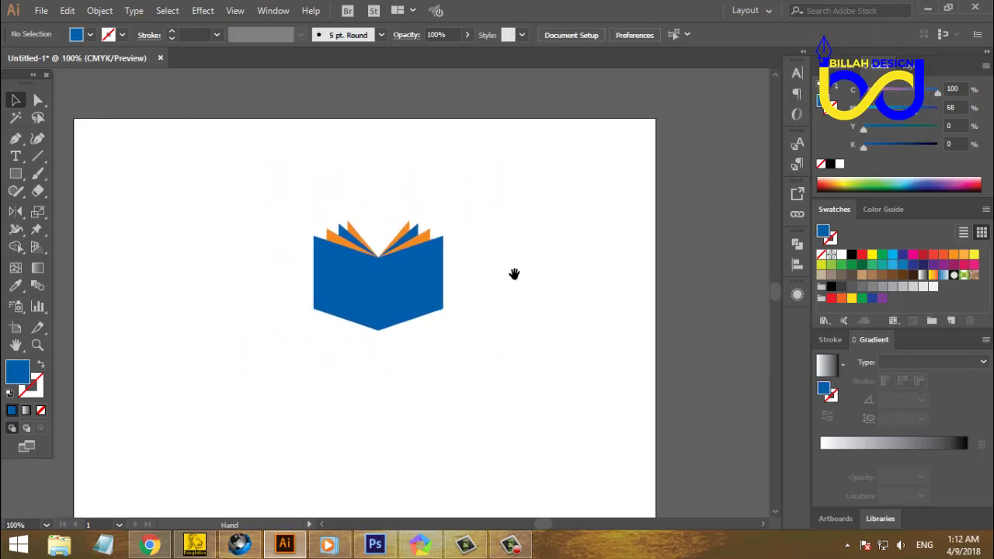
# Step: Alt-drag the whole book icon to place a duplicate to its right
pyautogui.moveTo(535, 192); pyautogui.dragTo(272, 330)
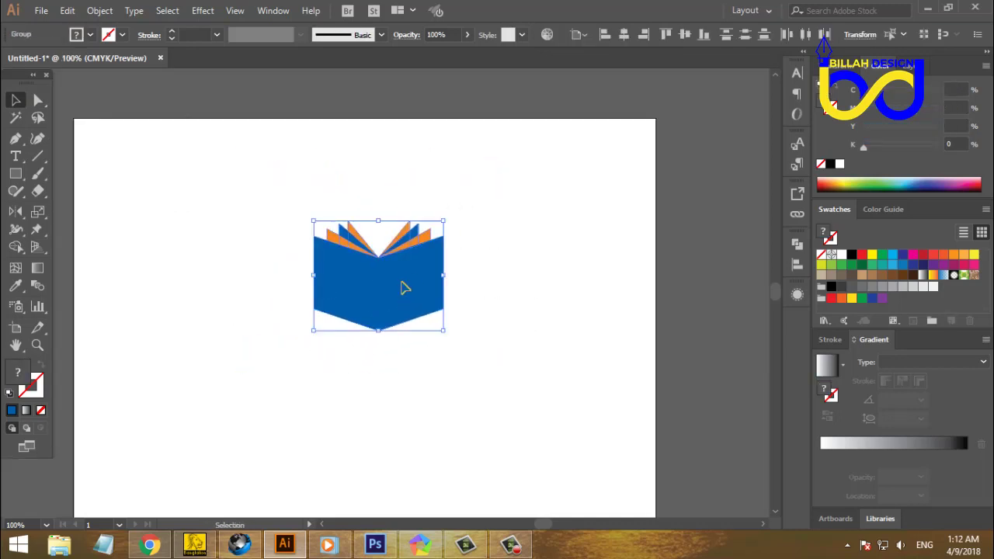
pyautogui.moveTo(403, 288); pyautogui.dragTo(564, 280)
pyautogui.click(617, 351)
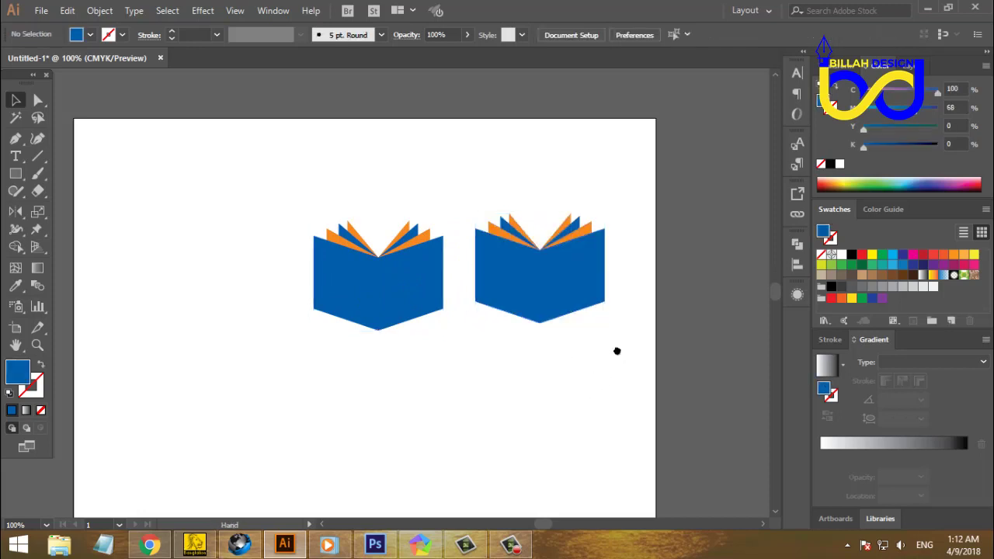
# Step: Zoom in on the second book and select its right fan pieces
pyautogui.hotkey('ctrl', '+')
pyautogui.hotkey('ctrl', '+')
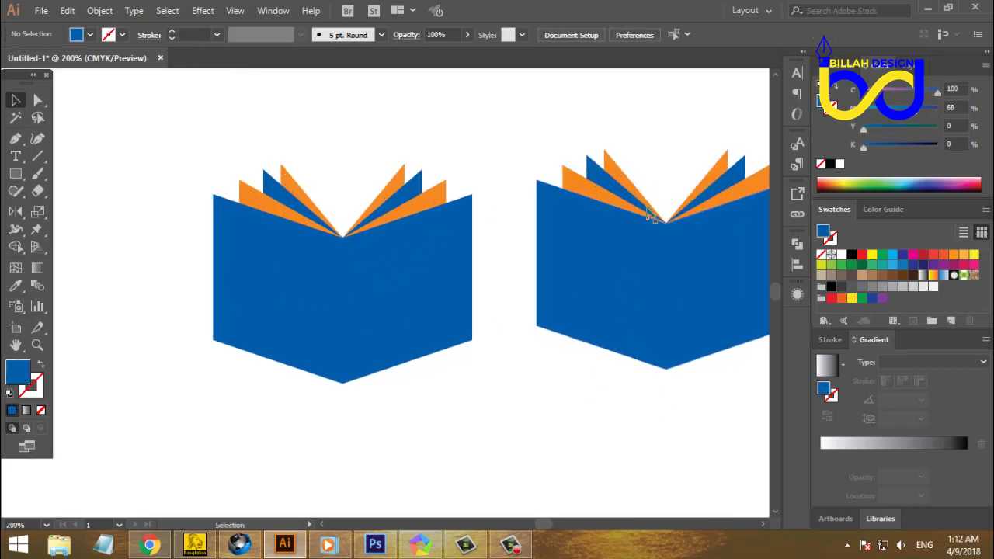
pyautogui.moveTo(651, 216); pyautogui.dragTo(544, 247)
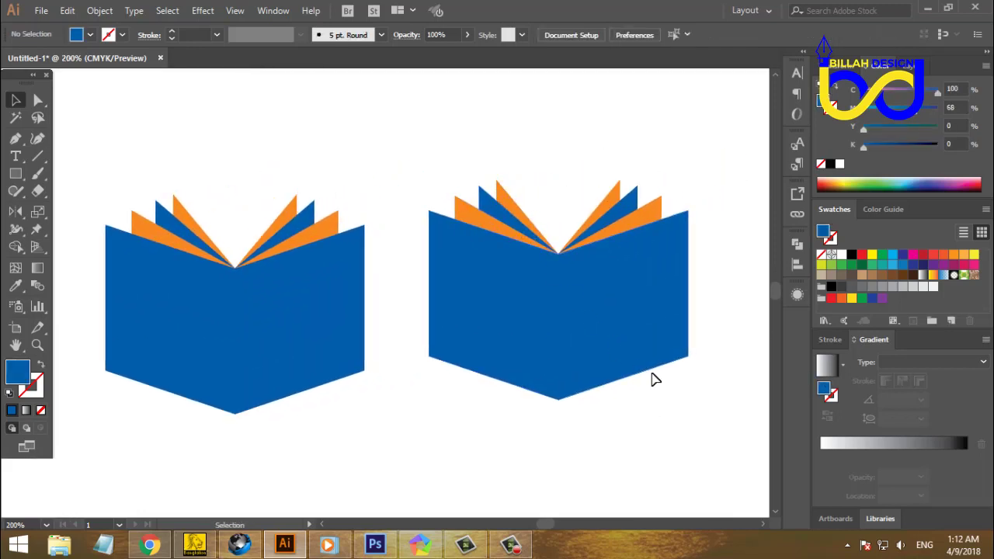
pyautogui.hscroll(2, 684, 391)
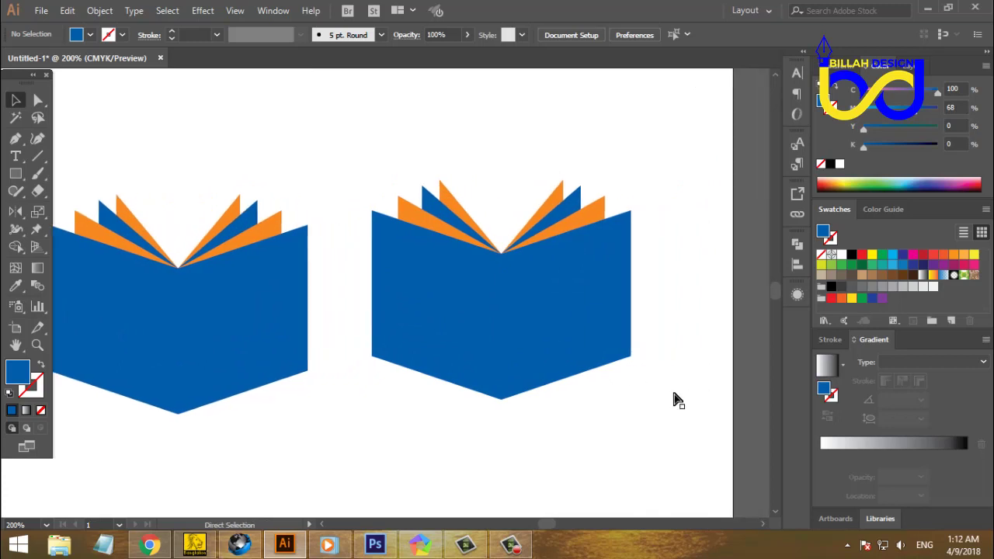
pyautogui.hotkey('ctrl', '+')
pyautogui.hscroll(5, 626, 225)
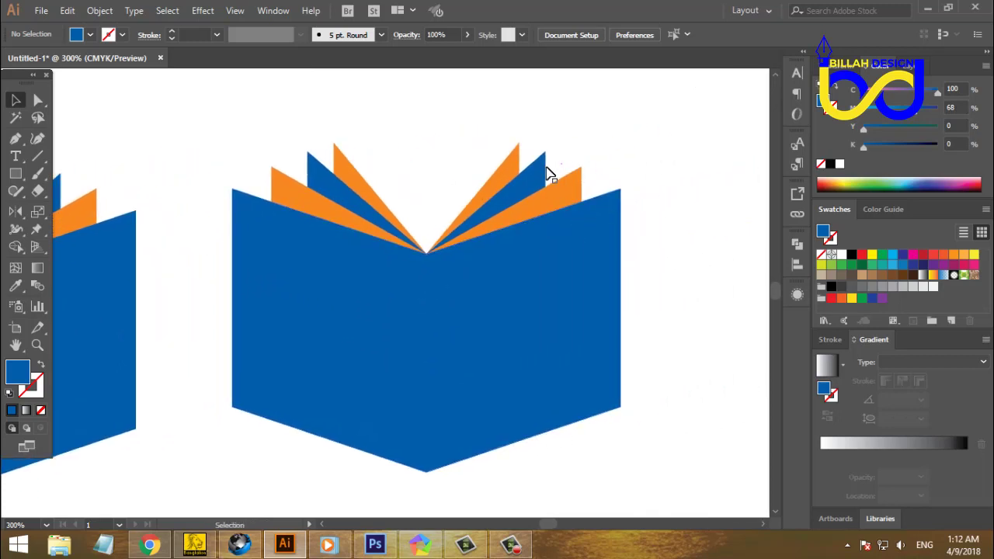
pyautogui.click(546, 174)
pyautogui.click(657, 182)
pyautogui.click(526, 194)
pyautogui.rightClick(526, 194)
pyautogui.click(560, 311)
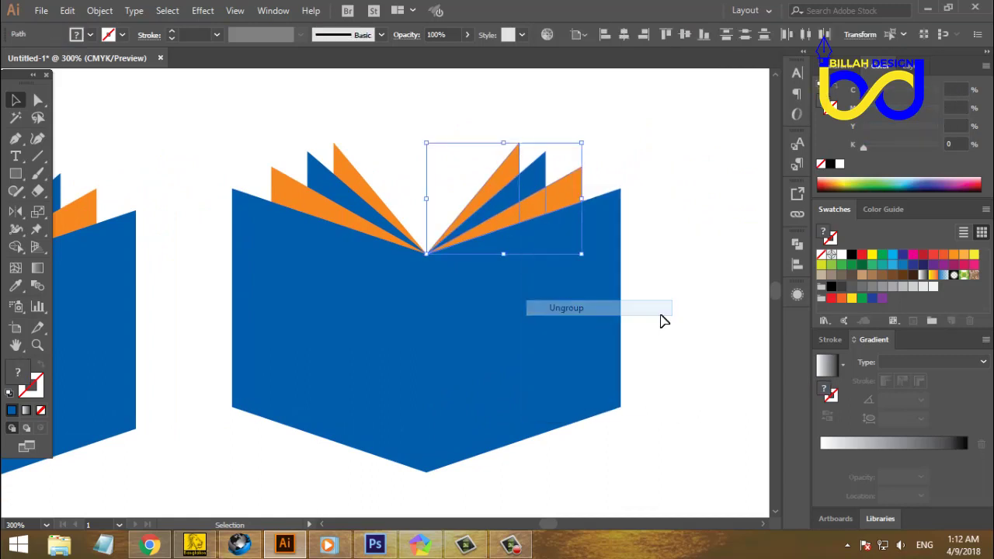
pyautogui.click(382, 228)
pyautogui.rightClick(382, 225)
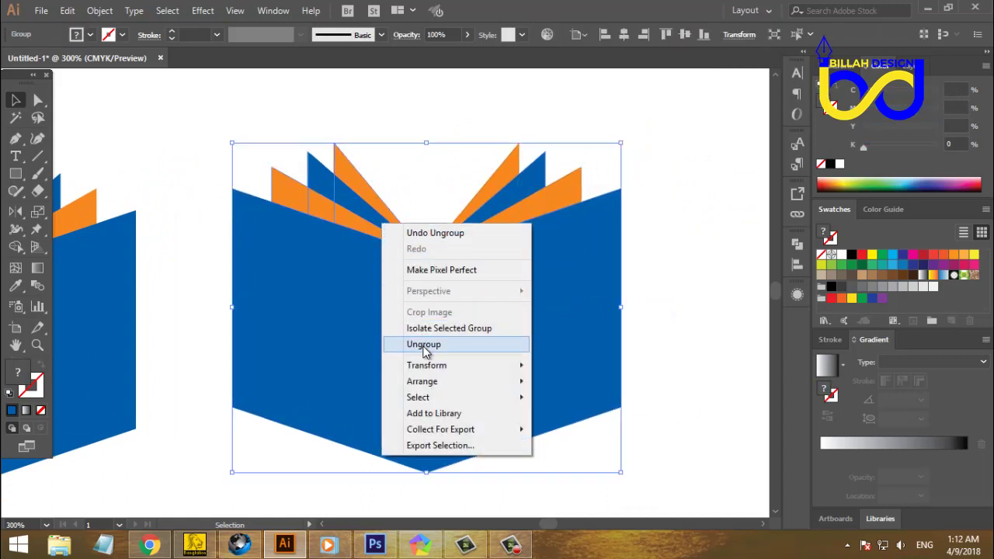
pyautogui.click(460, 349)
pyautogui.click(380, 199)
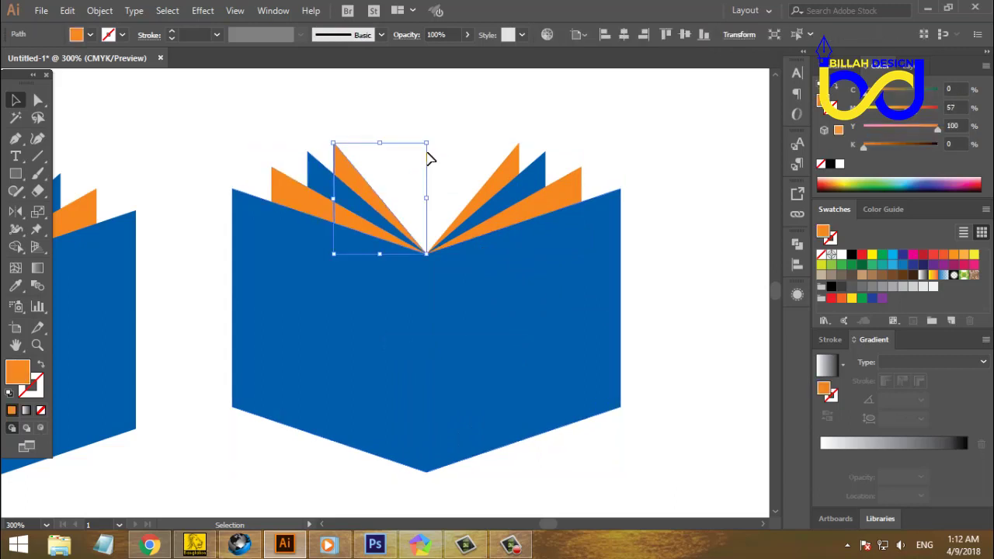
pyautogui.click(432, 157)
pyautogui.hotkey('ctrl', '=')
pyautogui.hotkey('ctrl', '=')
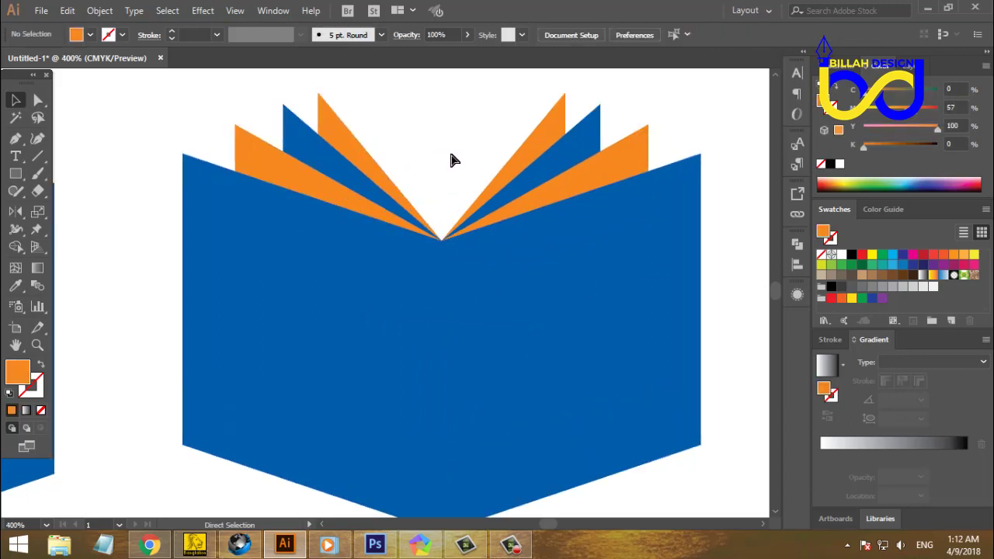
pyautogui.moveTo(453, 152); pyautogui.dragTo(467, 220)
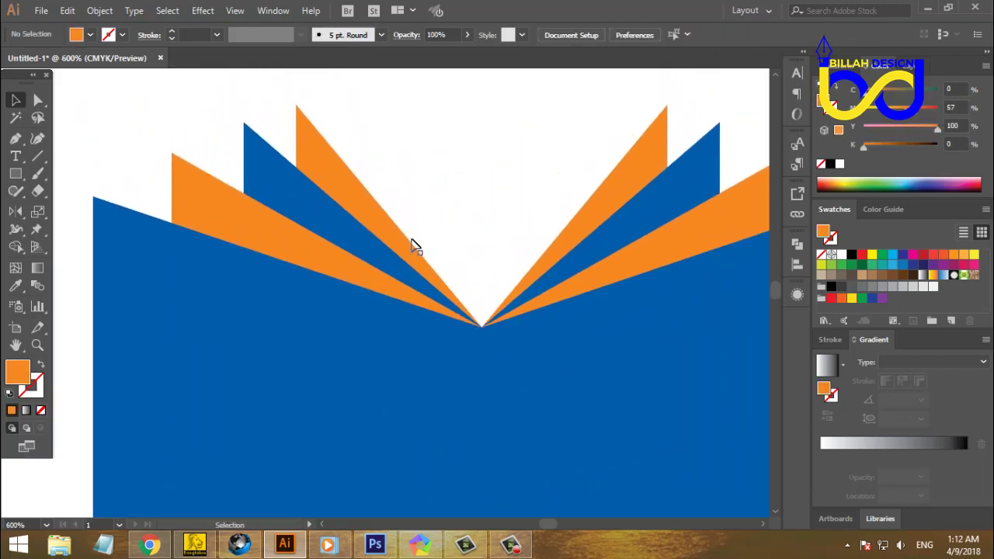
pyautogui.click(296, 161)
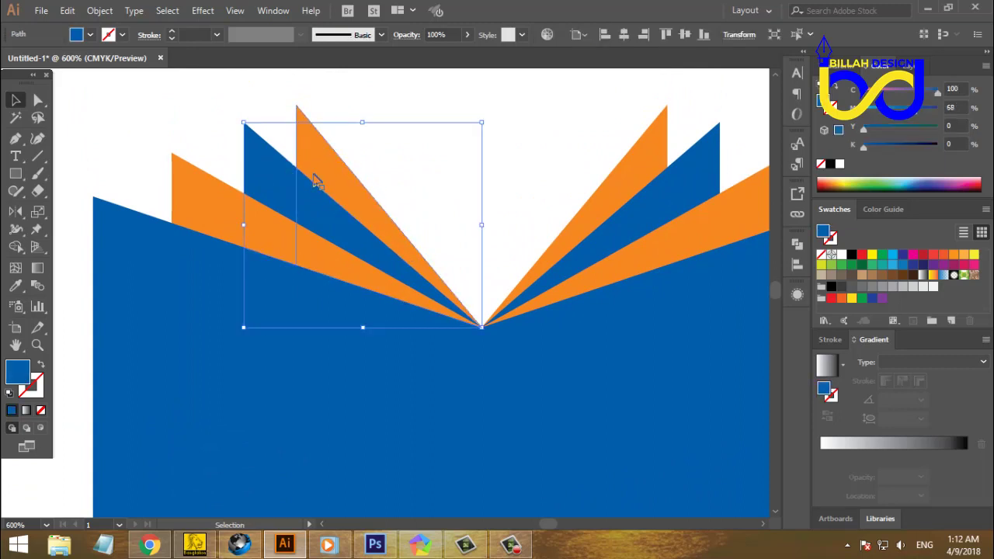
pyautogui.click(432, 178)
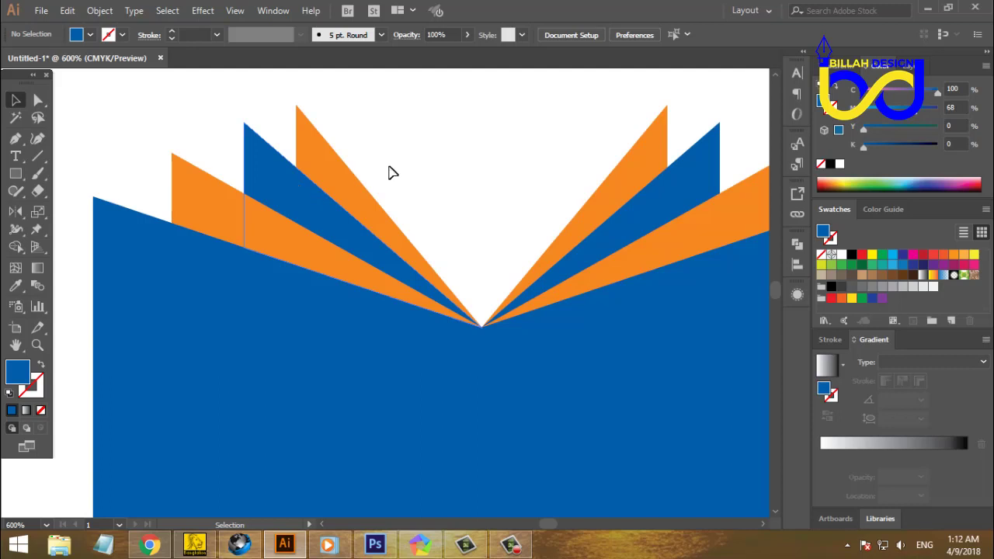
# Step: Fill the copied triangle over the orange page with black
pyautogui.click(279, 174)
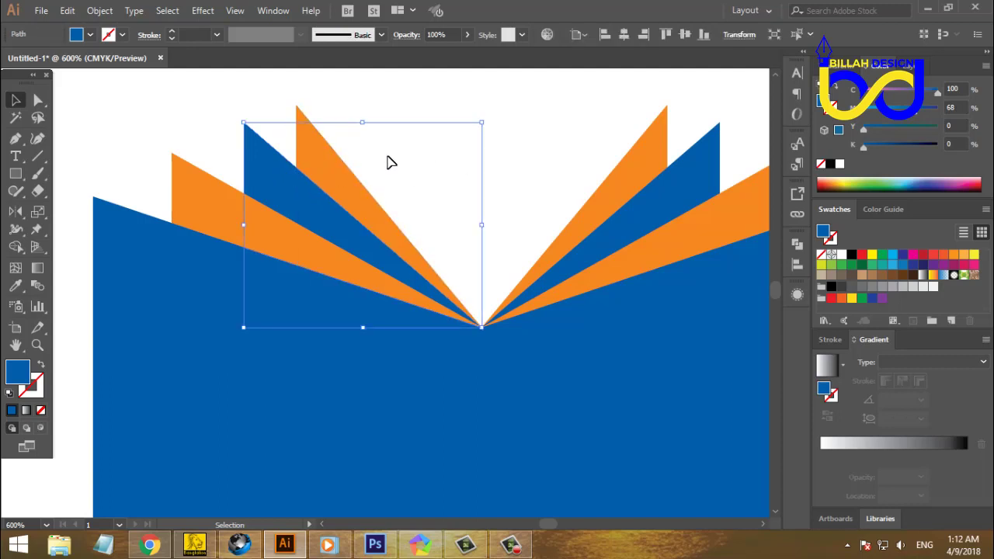
pyautogui.press('a')
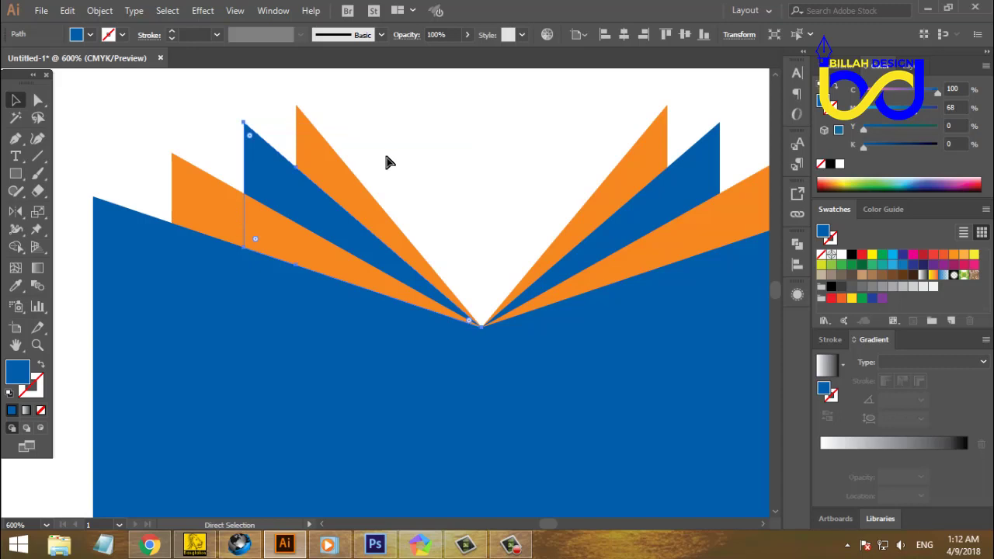
pyautogui.press('v')
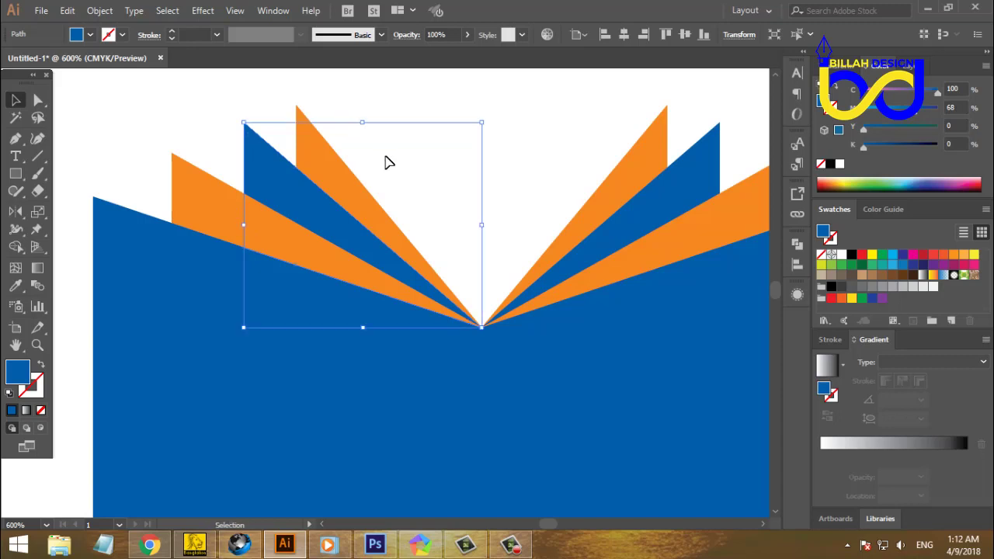
pyautogui.click(853, 256)
# Step: Nudge the black triangle's top anchor up twice with the arrow key
pyautogui.click(37, 99)
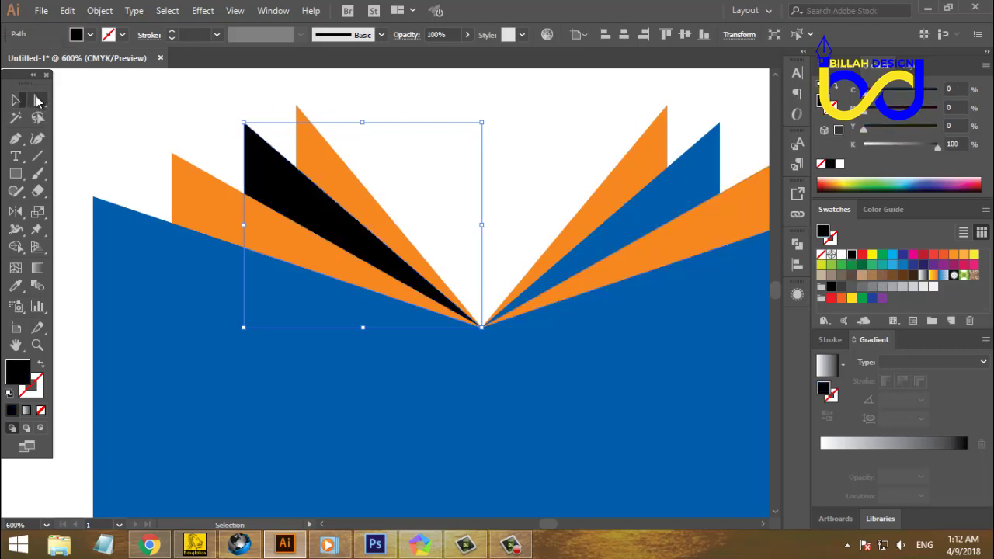
pyautogui.click(166, 116)
pyautogui.click(244, 124)
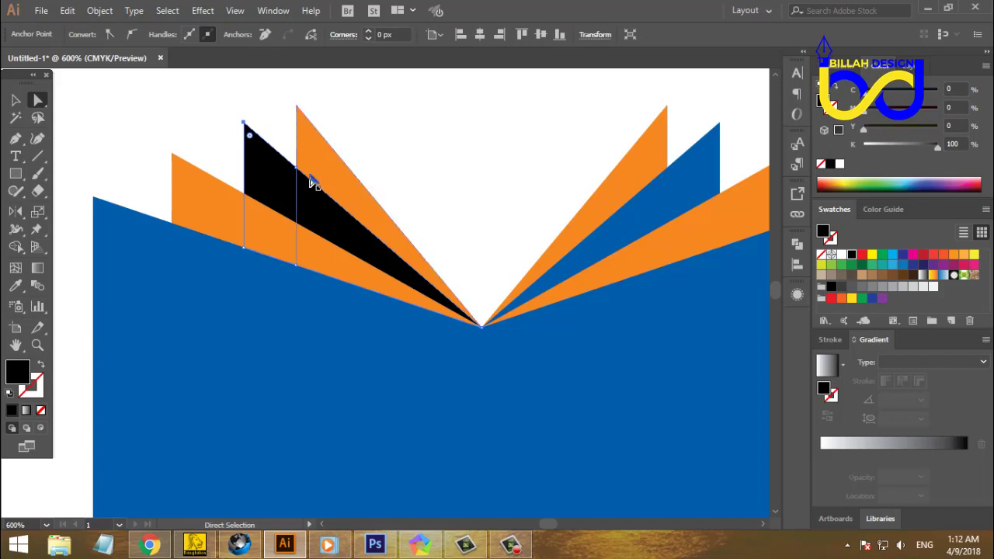
pyautogui.moveTo(16, 138); pyautogui.dragTo(80, 179)
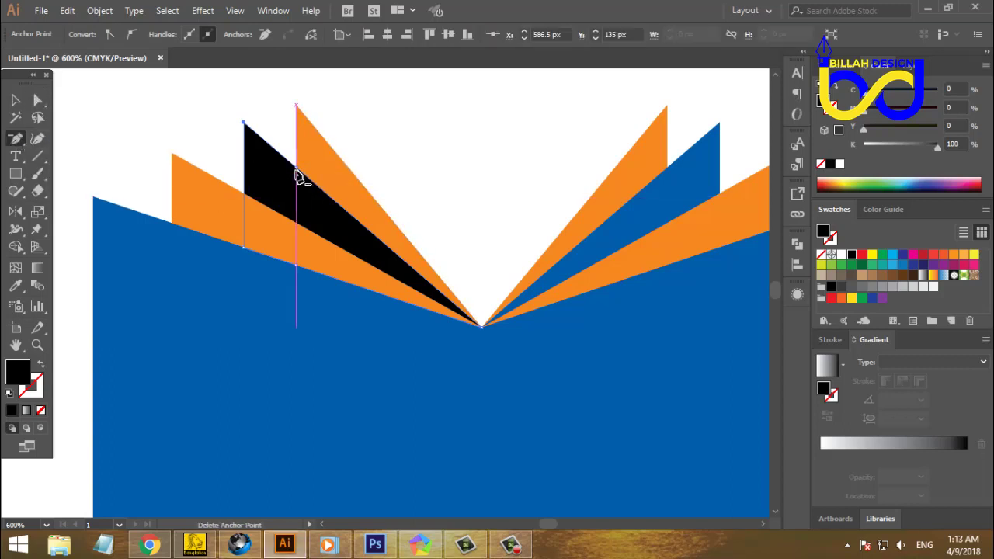
pyautogui.click(37, 99)
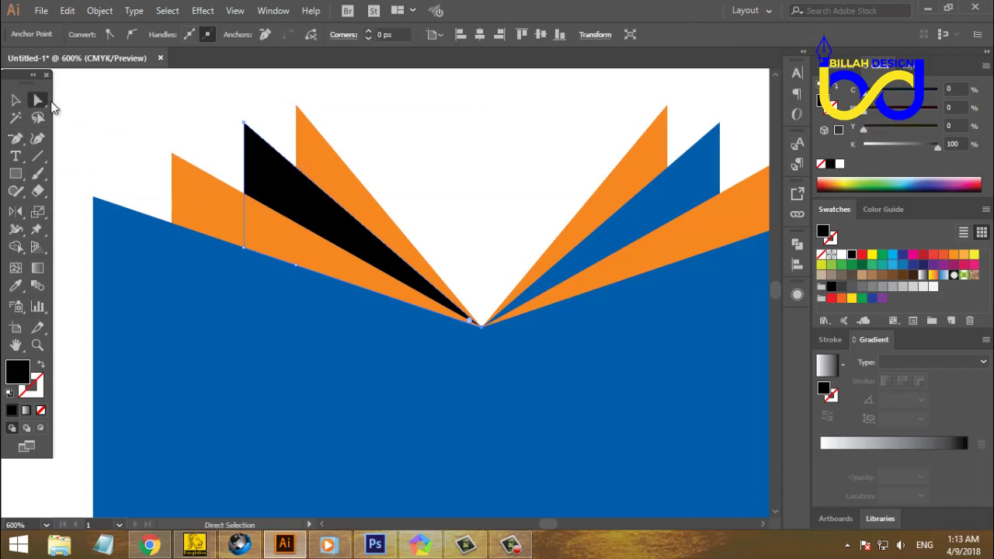
pyautogui.click(194, 131)
pyautogui.click(243, 123)
pyautogui.press('Up')
pyautogui.press('Up')
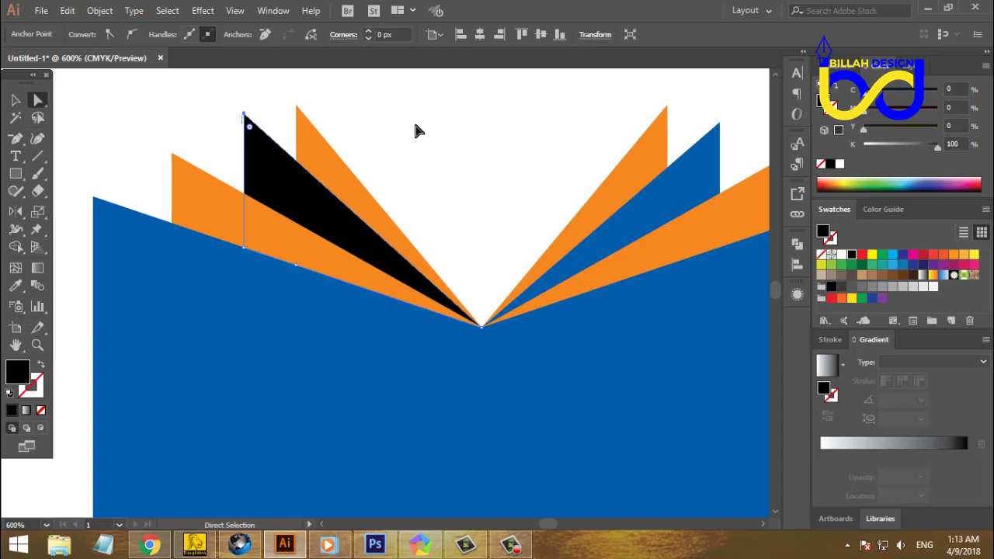
pyautogui.press('Up')
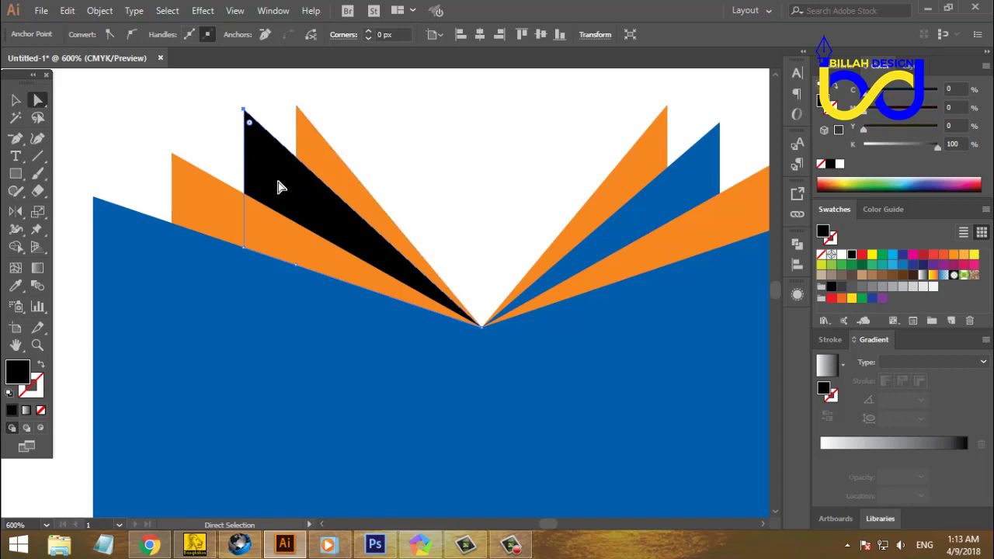
# Step: Apply Pathfinder Minus Front to the black triangle and orange triangle, cutting a thin gap
pyautogui.keyDown('shift'); pyautogui.click(337, 161); pyautogui.keyUp('shift')
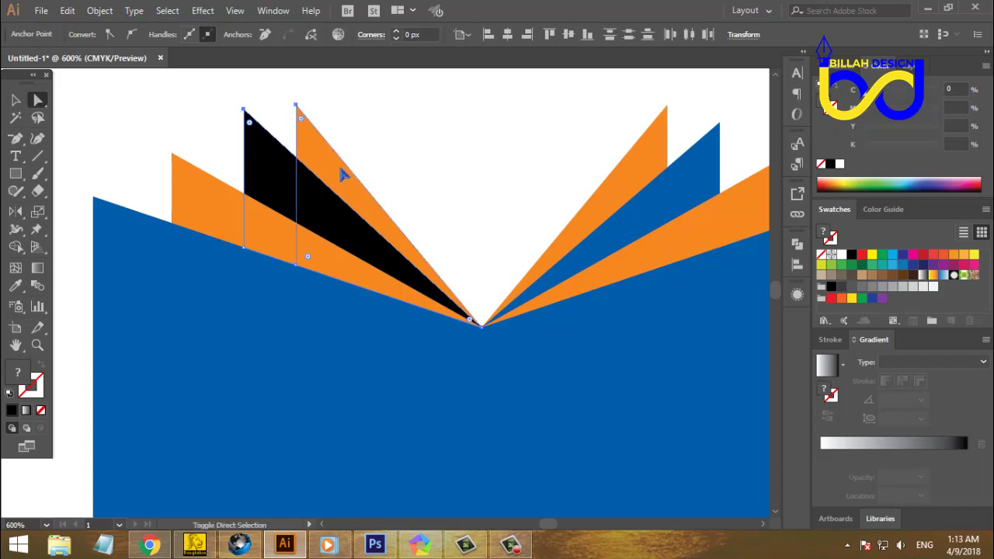
pyautogui.click(797, 244)
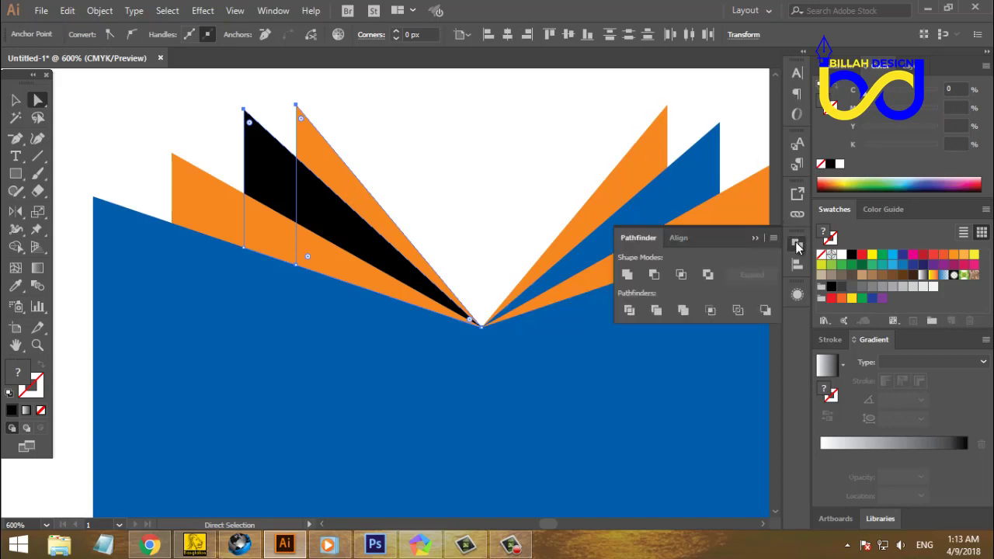
pyautogui.click(655, 276)
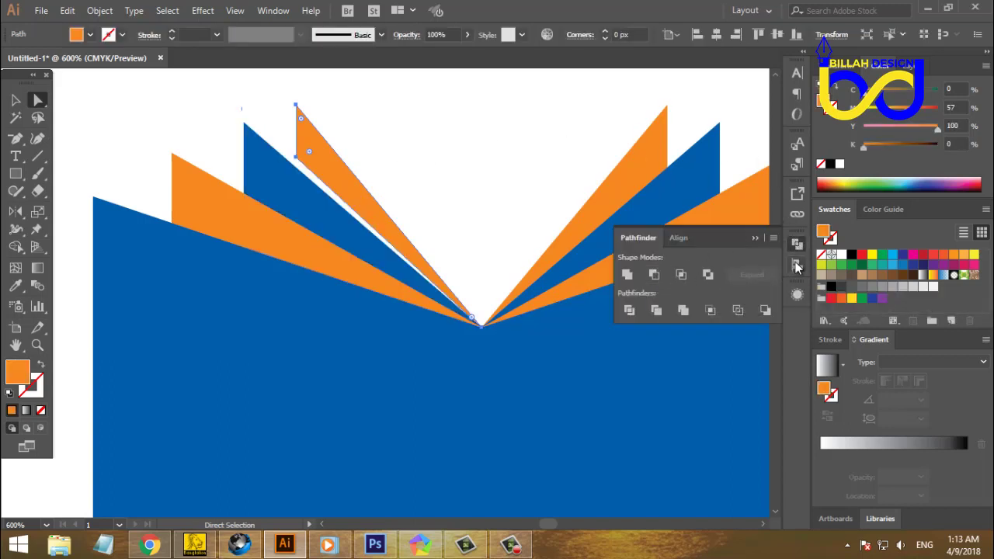
pyautogui.click(461, 270)
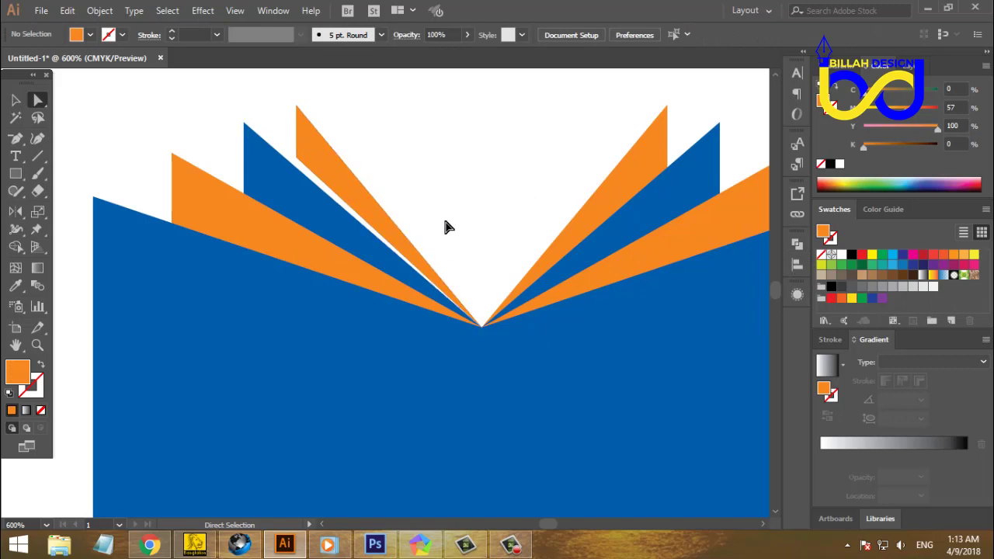
pyautogui.click(321, 164)
pyautogui.click(428, 199)
# Step: Fill the leftmost orange triangle copy with black
pyautogui.moveTo(478, 207); pyautogui.dragTo(485, 206)
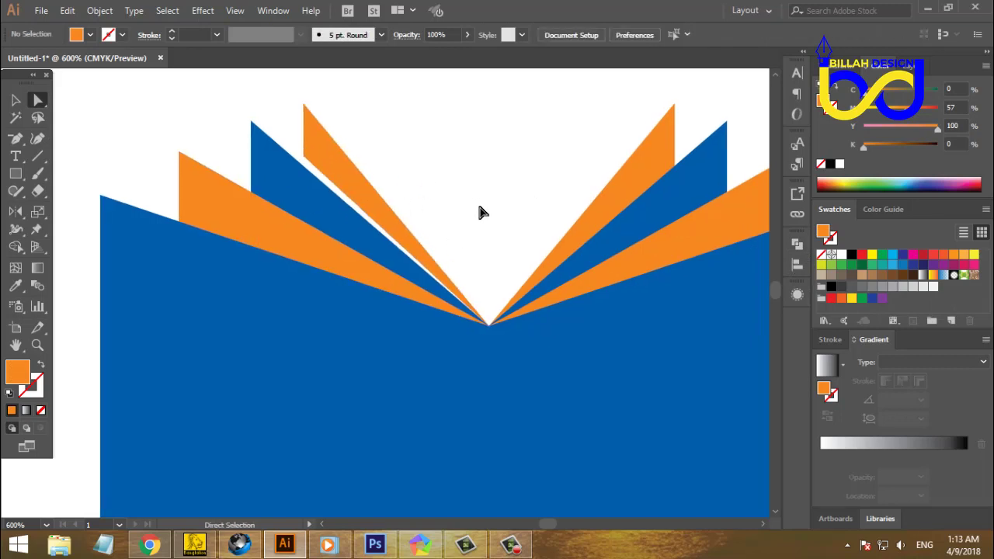
pyautogui.click(240, 214)
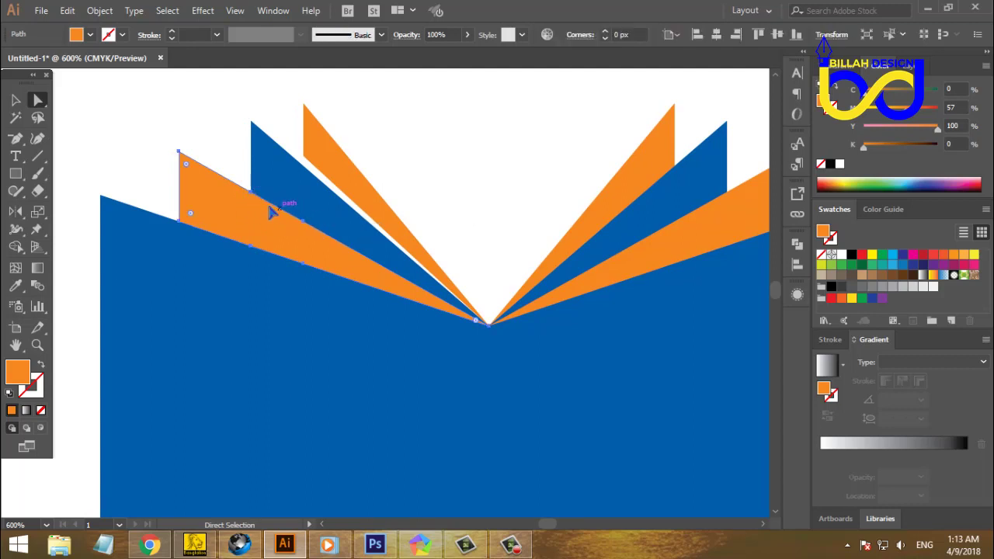
pyautogui.click(16, 139)
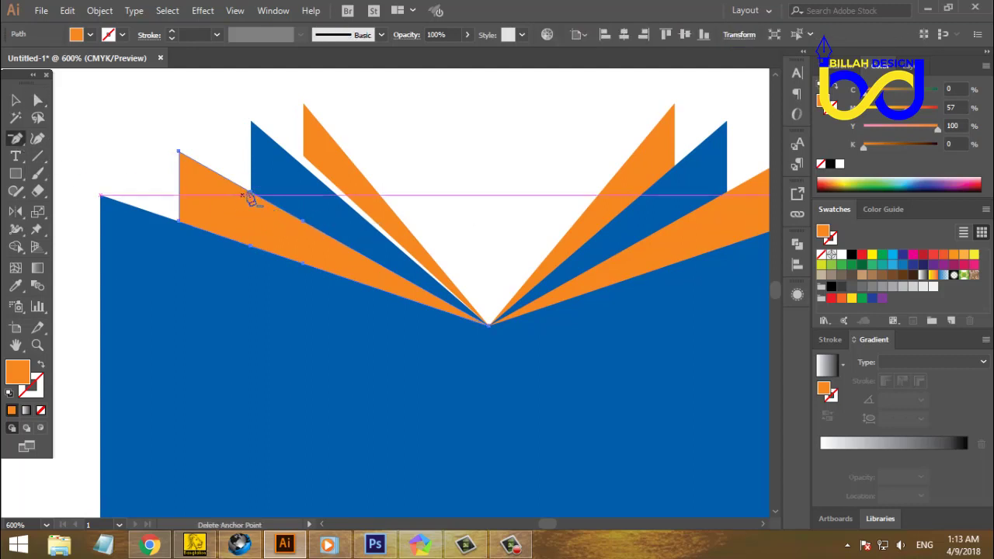
pyautogui.click(253, 196)
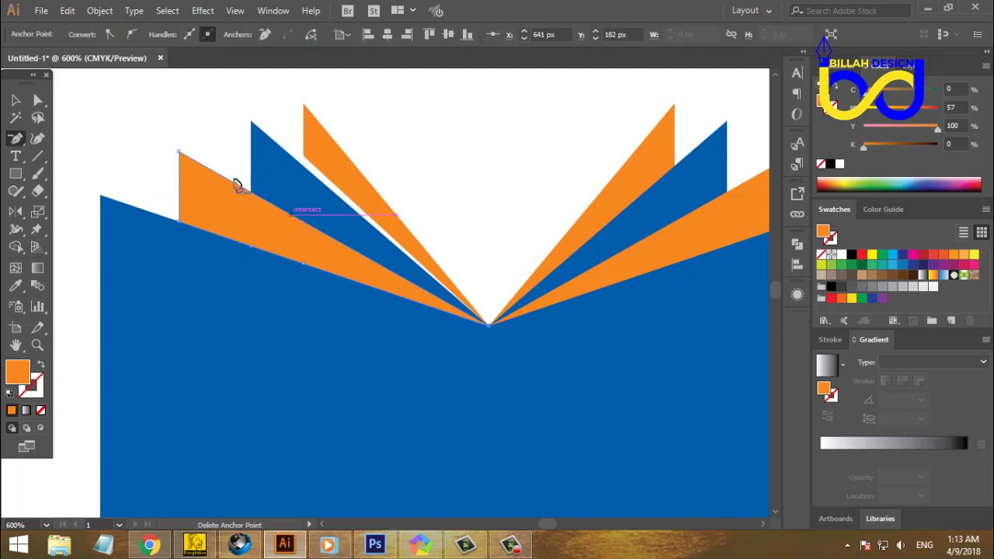
pyautogui.press('v')
pyautogui.click(122, 129)
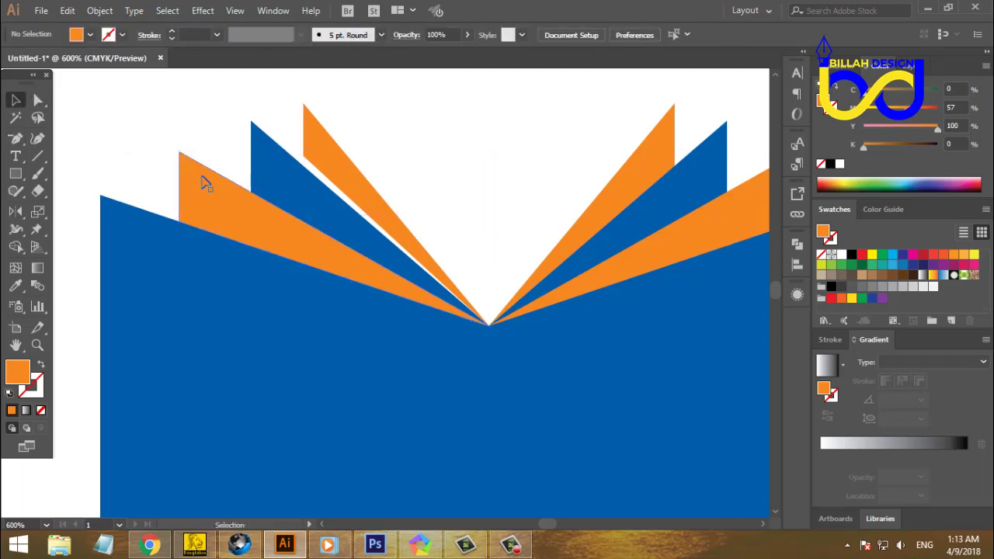
pyautogui.click(204, 184)
pyautogui.press('a')
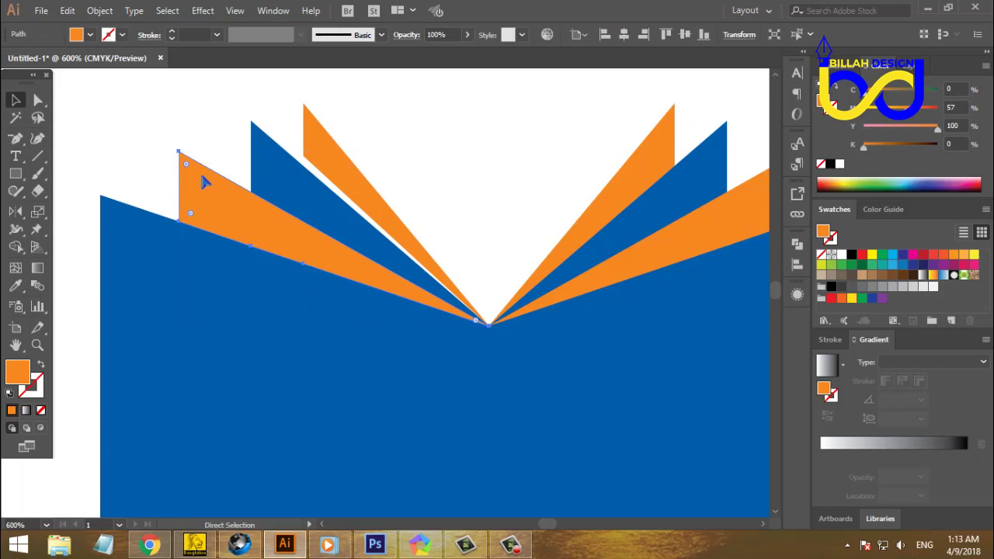
pyautogui.press('v')
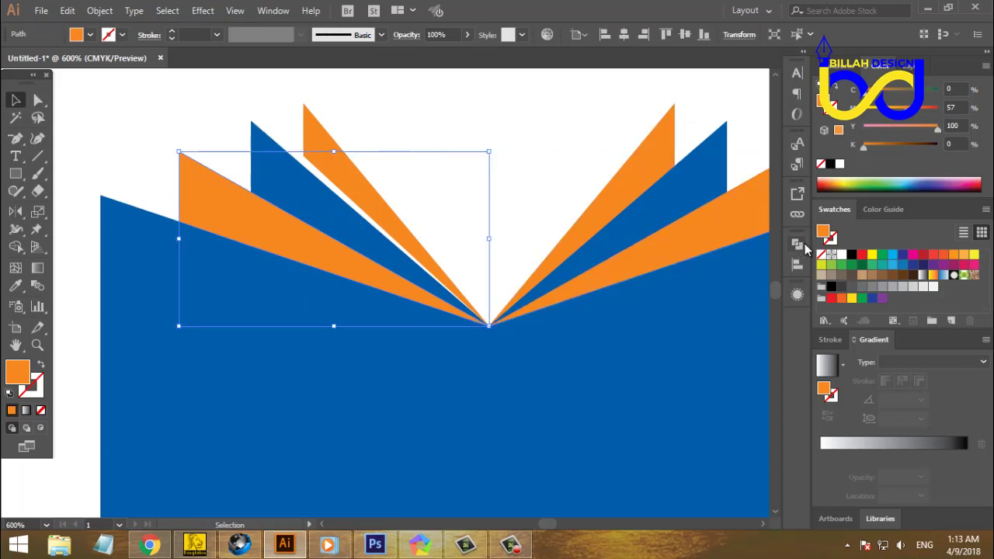
pyautogui.click(852, 255)
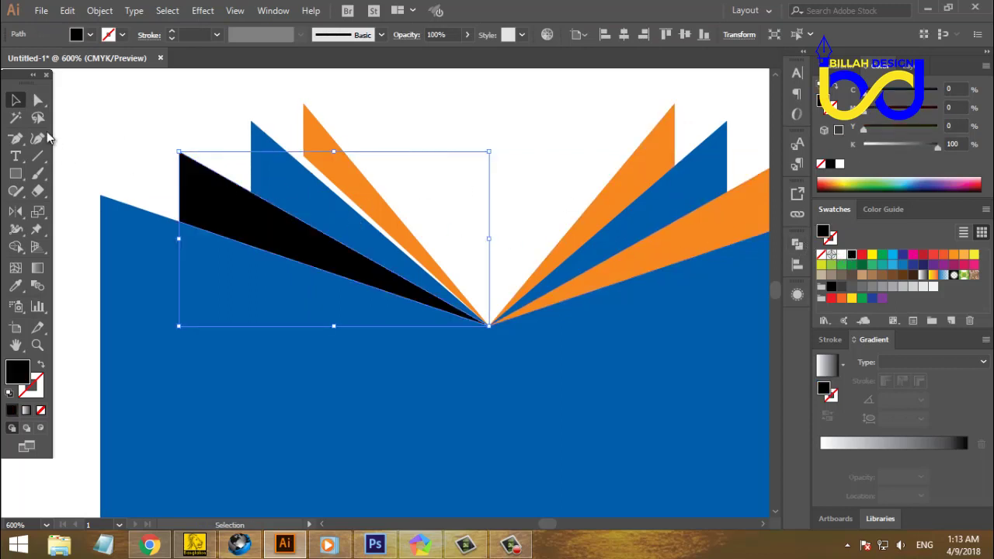
# Step: Raise the black triangle's top anchor one nudge with the Up arrow
pyautogui.click(38, 99)
pyautogui.click(101, 109)
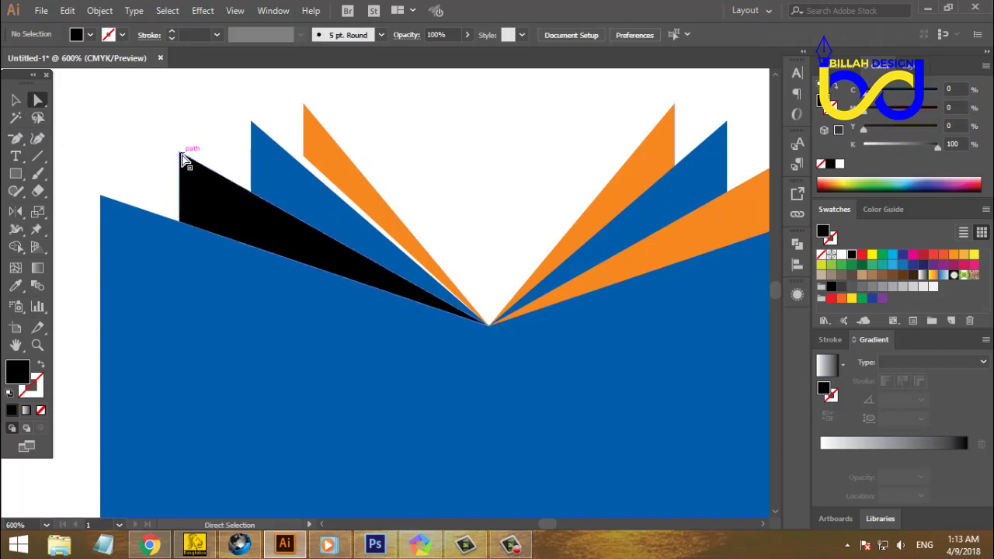
pyautogui.click(180, 153)
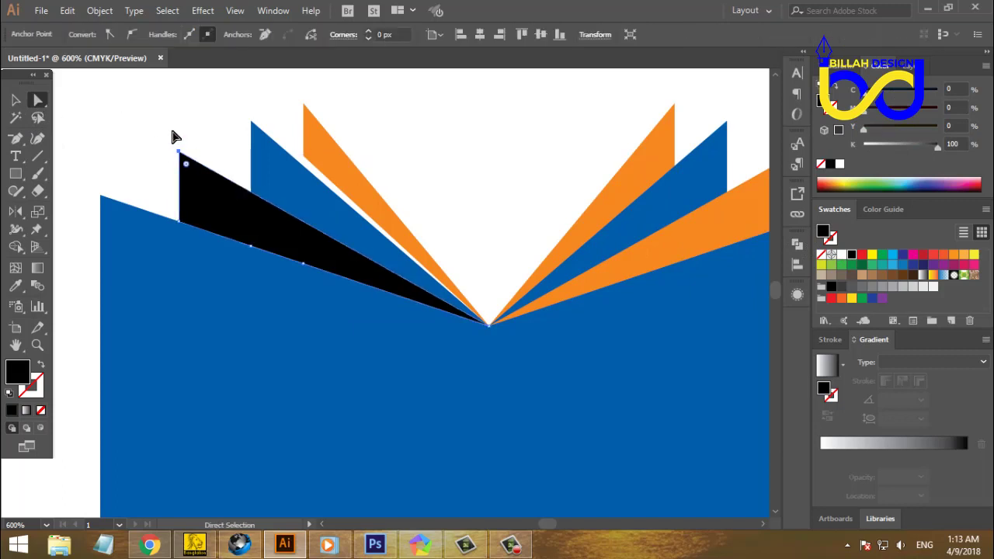
pyautogui.press('Up')
pyautogui.press('Up')
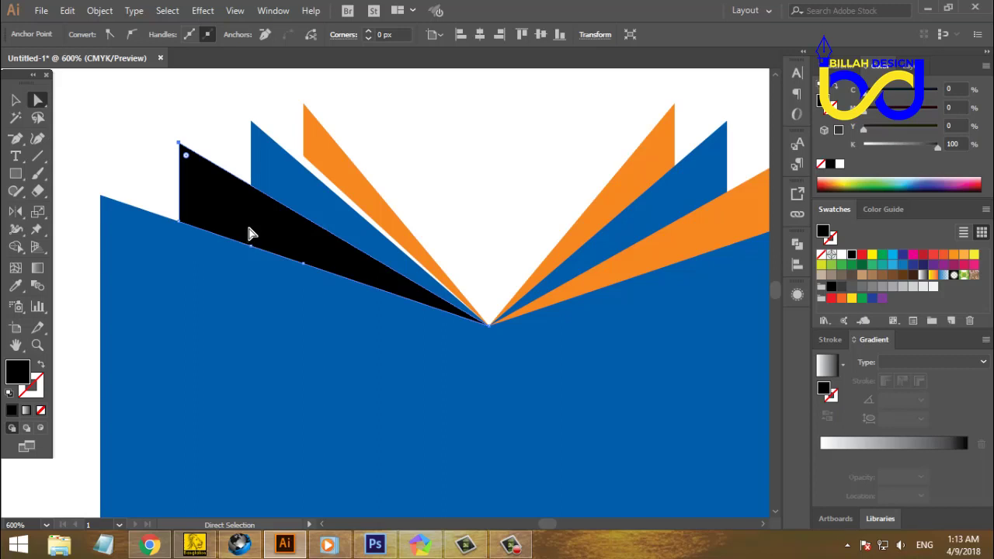
# Step: Apply Pathfinder Minus Front to the black triangle and blue page, leaving a thin gap
pyautogui.keyDown('shift'); pyautogui.click(305, 191); pyautogui.keyUp('shift')
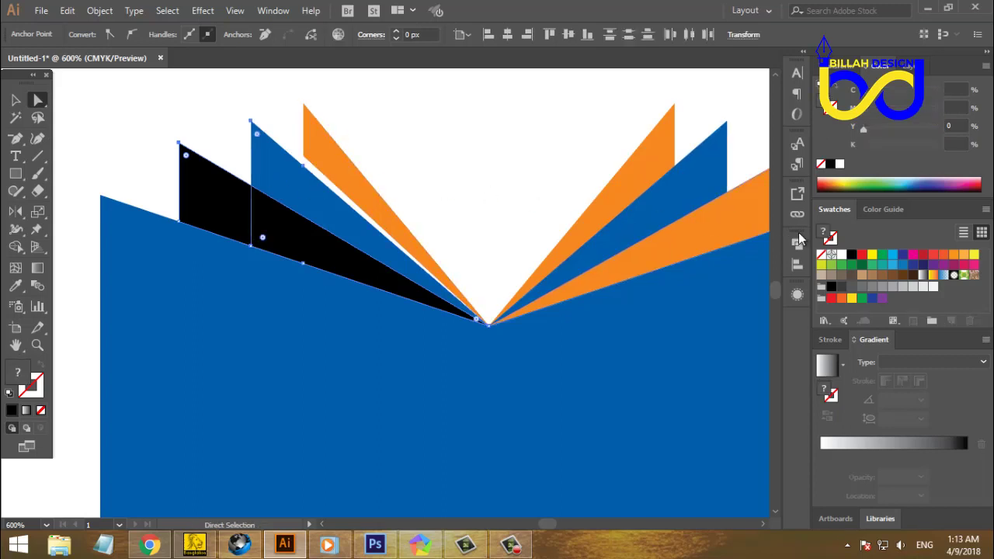
pyautogui.click(804, 244)
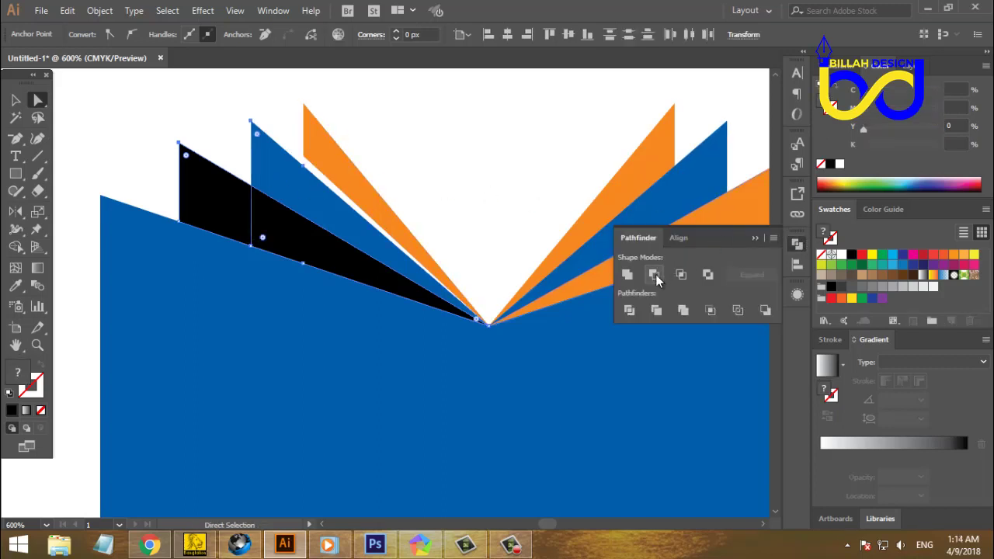
pyautogui.click(656, 274)
pyautogui.click(798, 244)
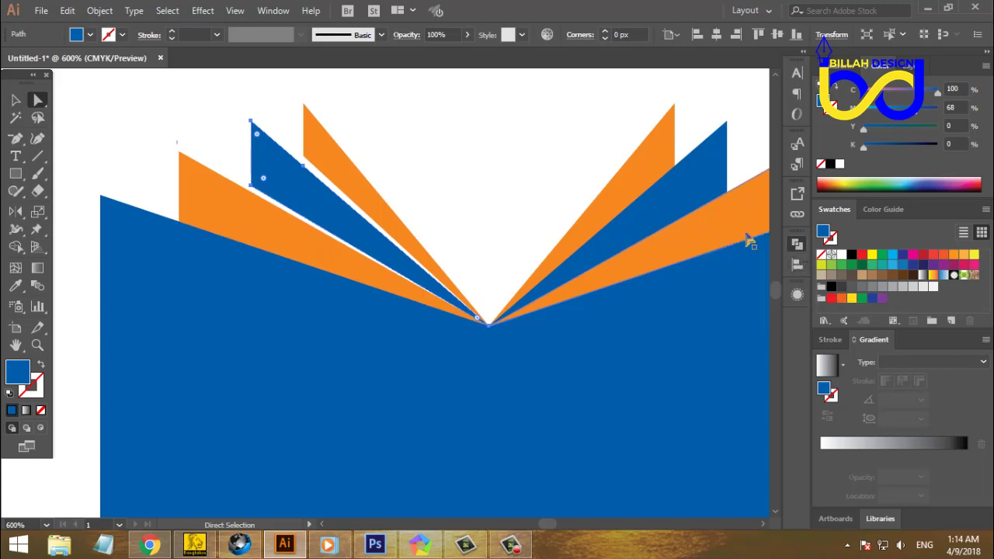
pyautogui.click(526, 174)
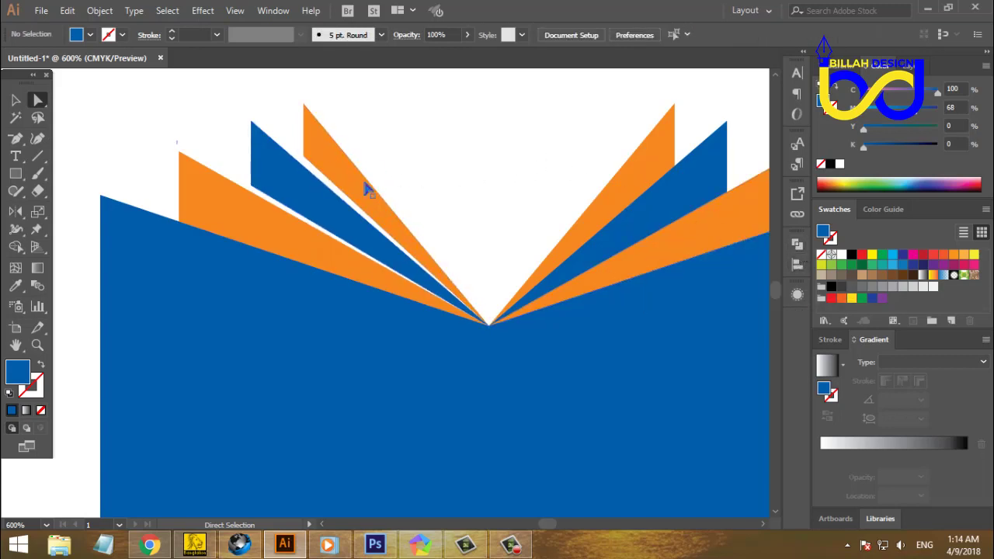
pyautogui.click(253, 189)
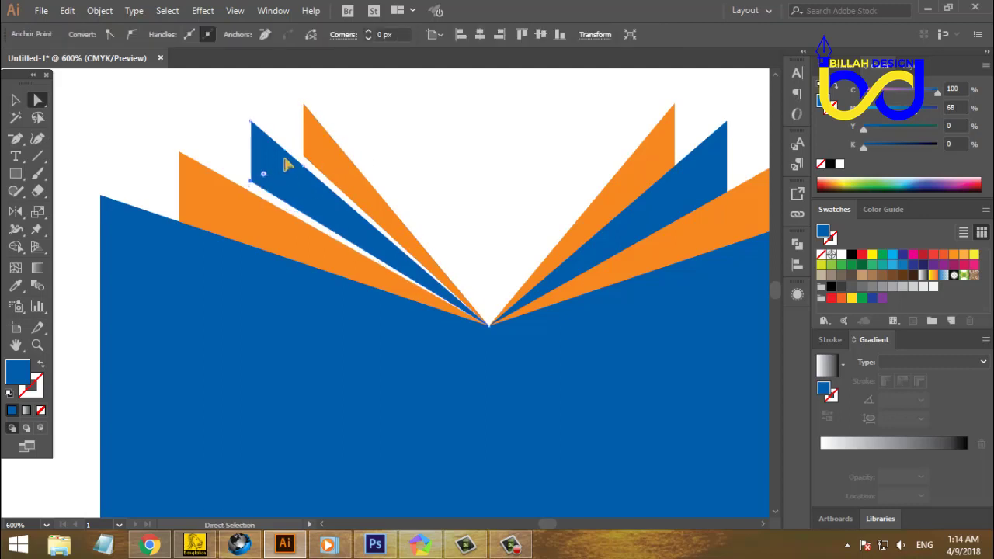
pyautogui.click(455, 173)
pyautogui.hotkey('ctrl', '-')
pyautogui.hotkey('ctrl', '-')
pyautogui.hotkey('ctrl', '-')
pyautogui.hotkey('ctrl', '-')
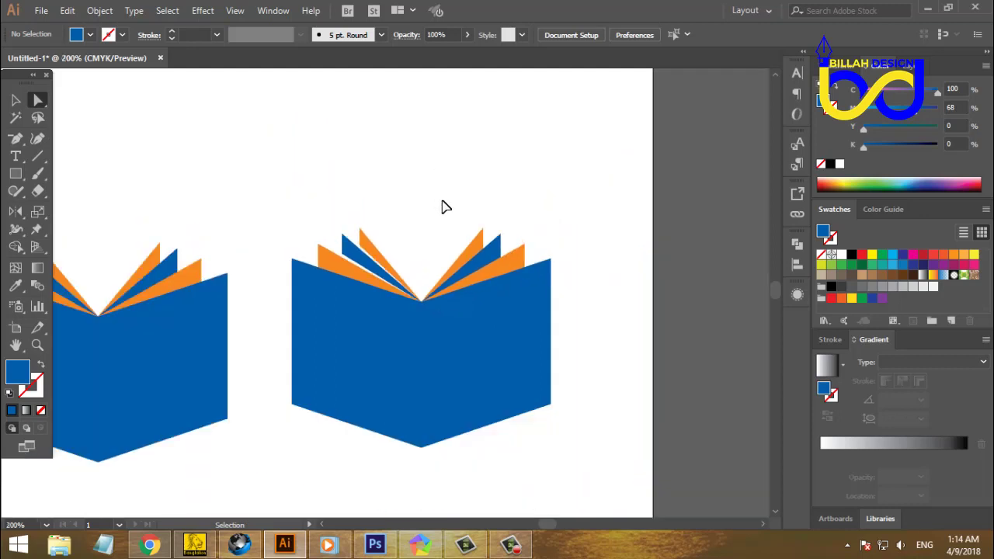
pyautogui.hotkey('ctrl', '-')
pyautogui.scroll(-2, 505, 357)
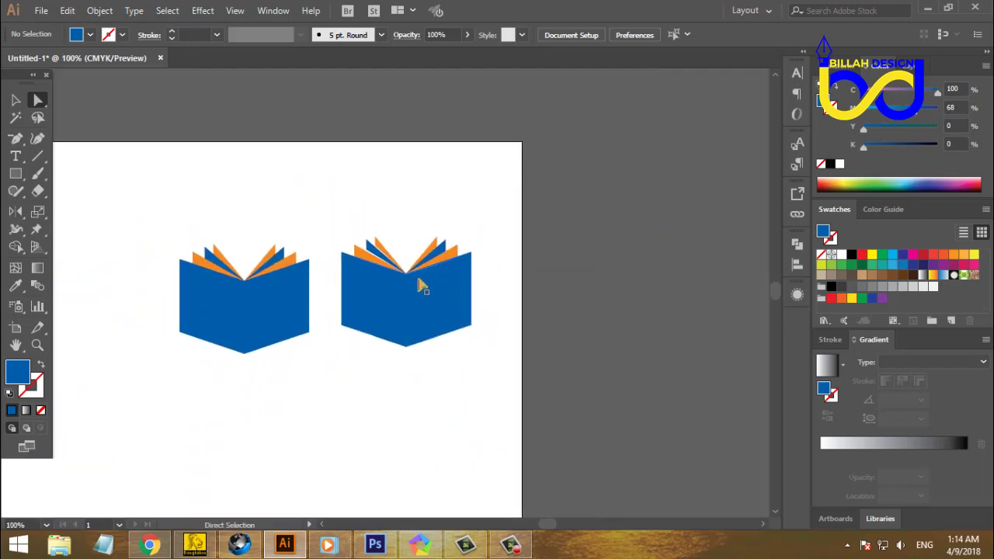
pyautogui.press('ctrl')
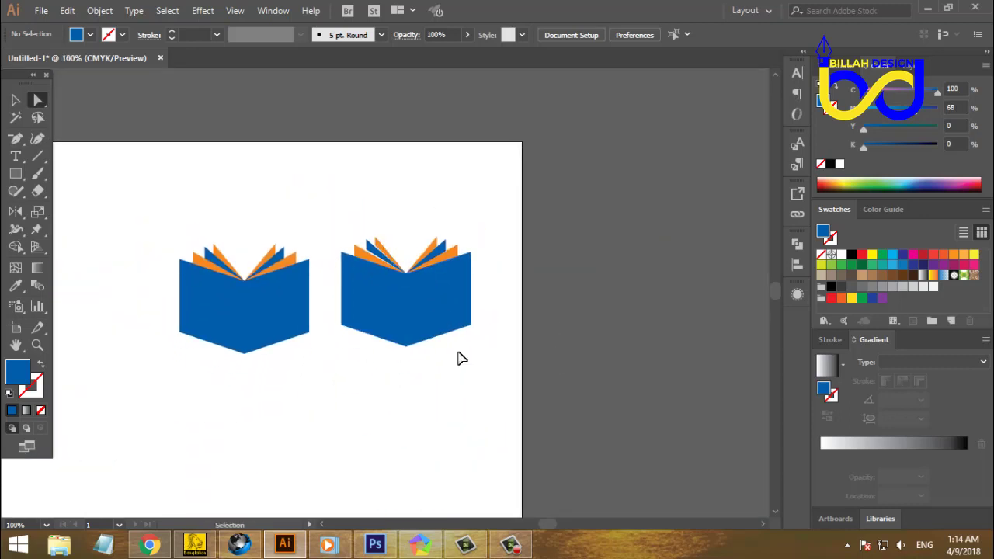
pyautogui.hotkey('ctrl', '=')
pyautogui.hotkey('ctrl', '=')
pyautogui.hotkey('ctrl', '=')
pyautogui.hotkey('ctrl', '=')
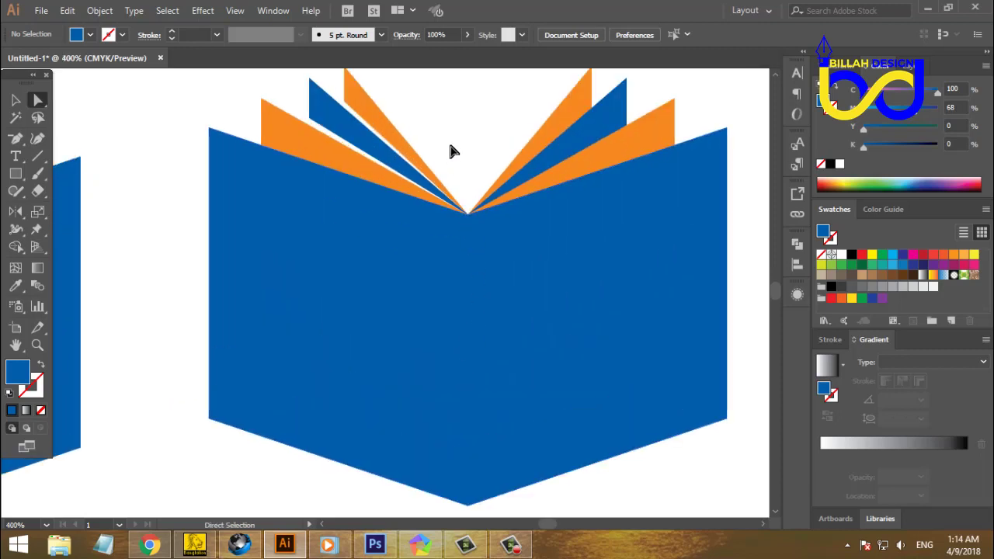
pyautogui.moveTo(450, 151); pyautogui.dragTo(465, 243)
pyautogui.click(377, 215)
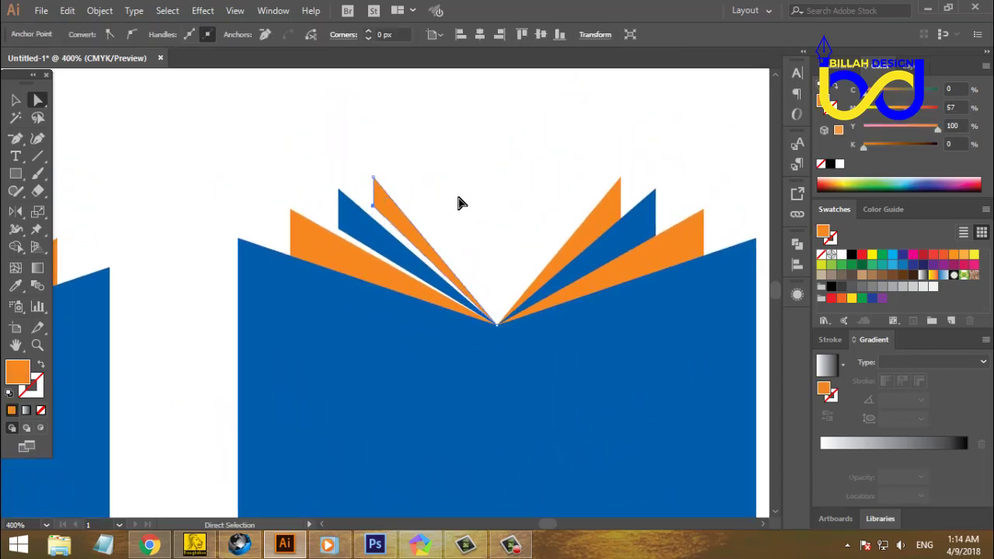
pyautogui.click(431, 216)
pyautogui.click(339, 230)
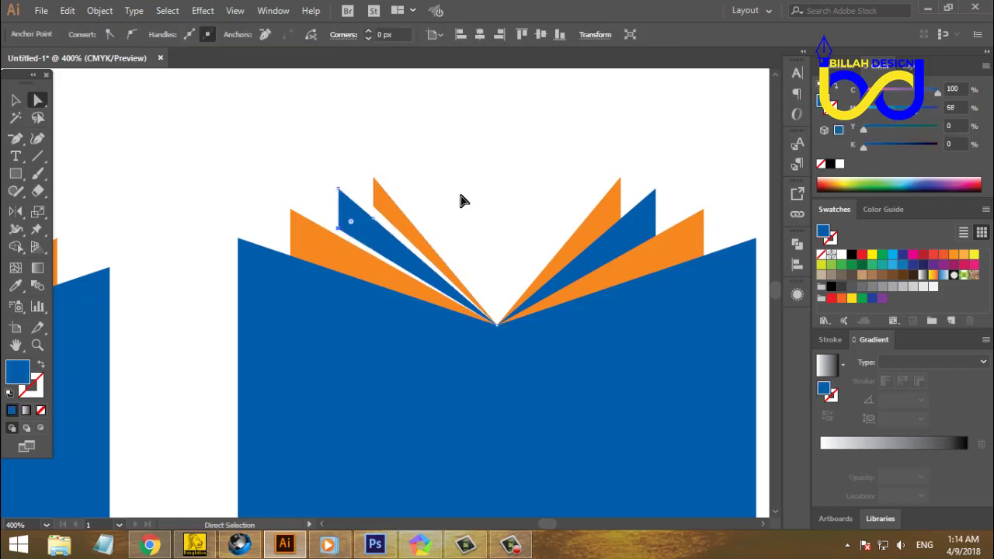
pyautogui.click(438, 176)
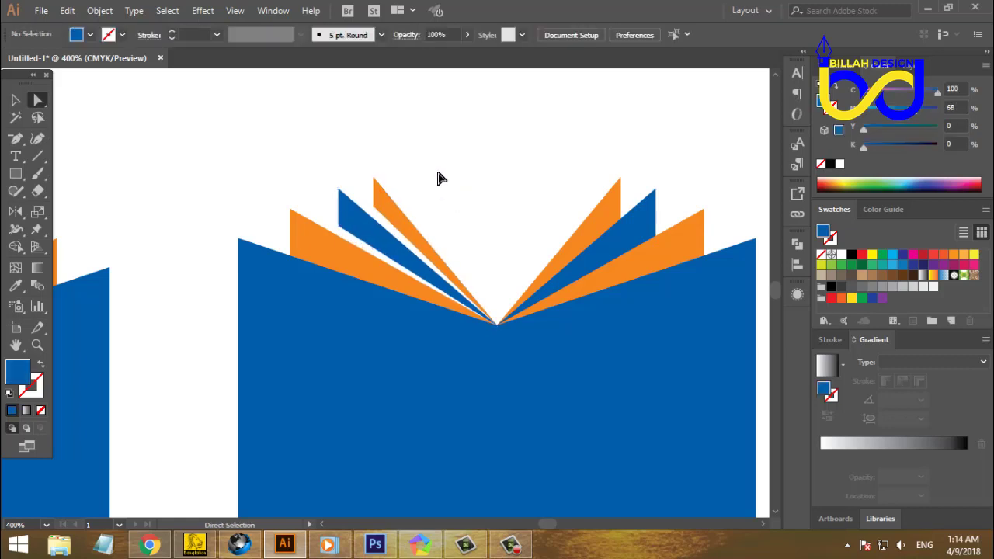
pyautogui.hotkey('ctrl', '+')
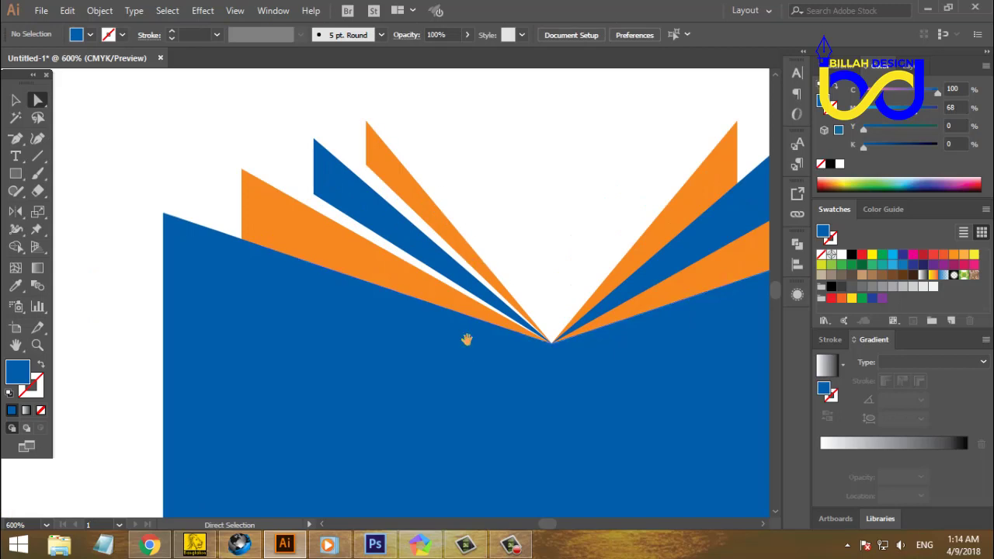
pyautogui.moveTo(466, 339); pyautogui.dragTo(455, 308)
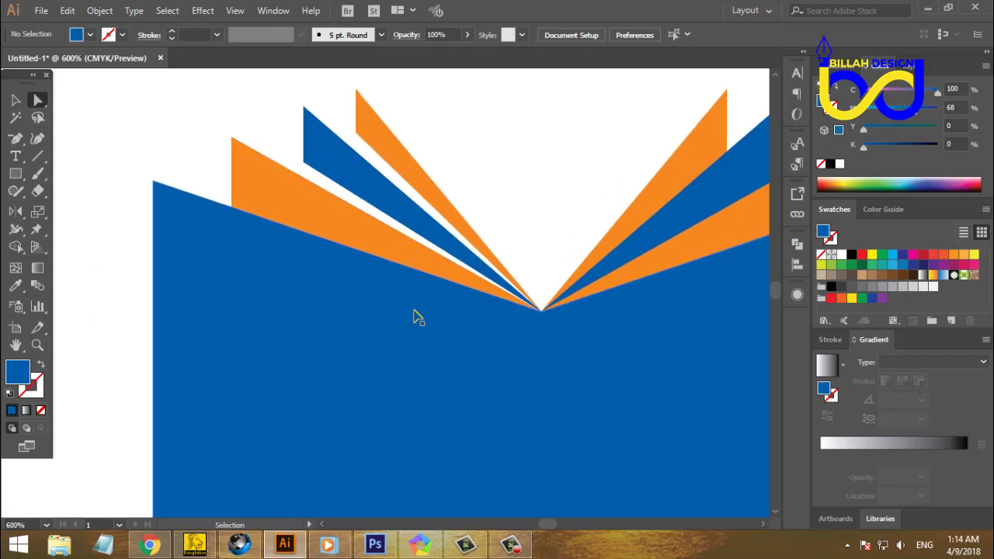
pyautogui.hotkey('ctrl', '-')
pyautogui.hotkey('ctrl', '-')
pyautogui.hotkey('ctrl', '-')
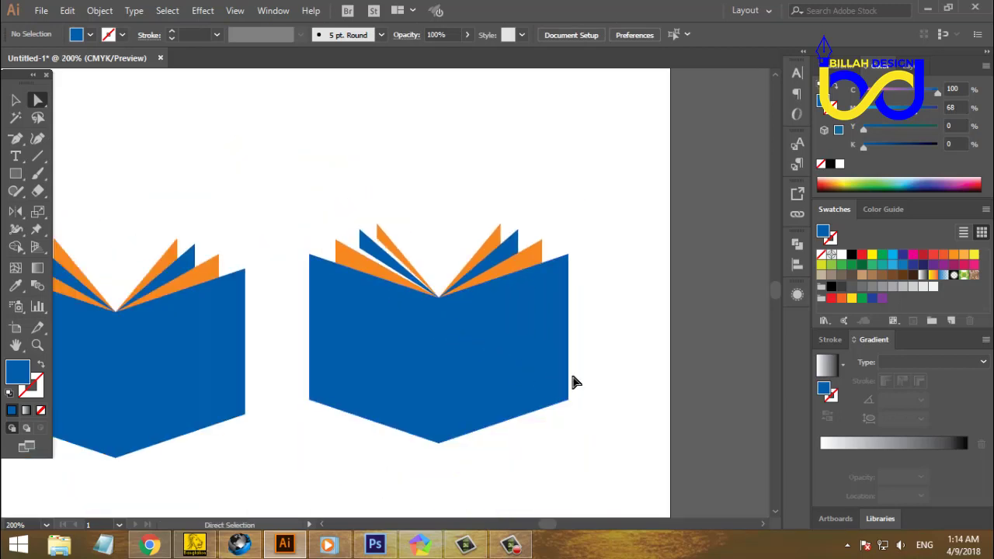
pyautogui.press('a')
pyautogui.scroll(-1, 637, 401)
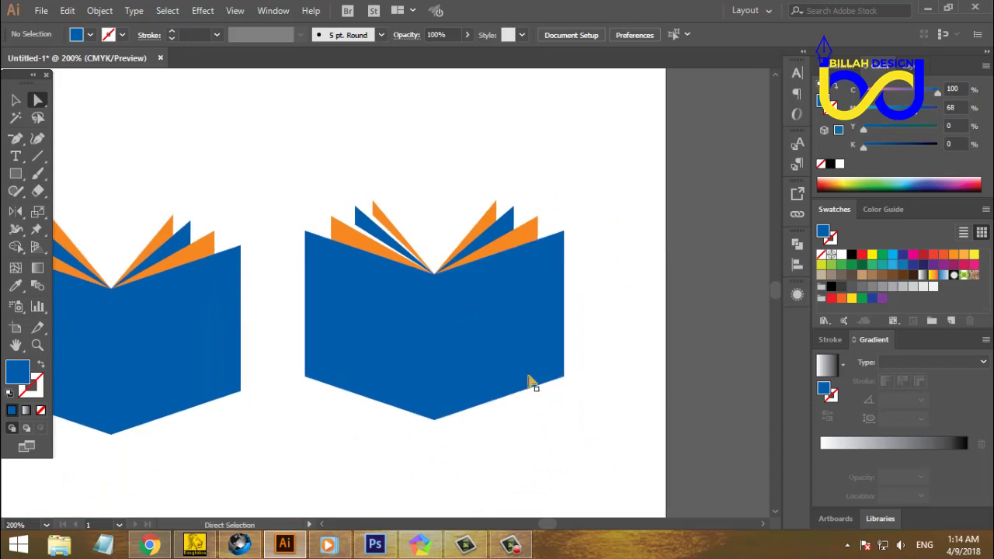
pyautogui.click(430, 329)
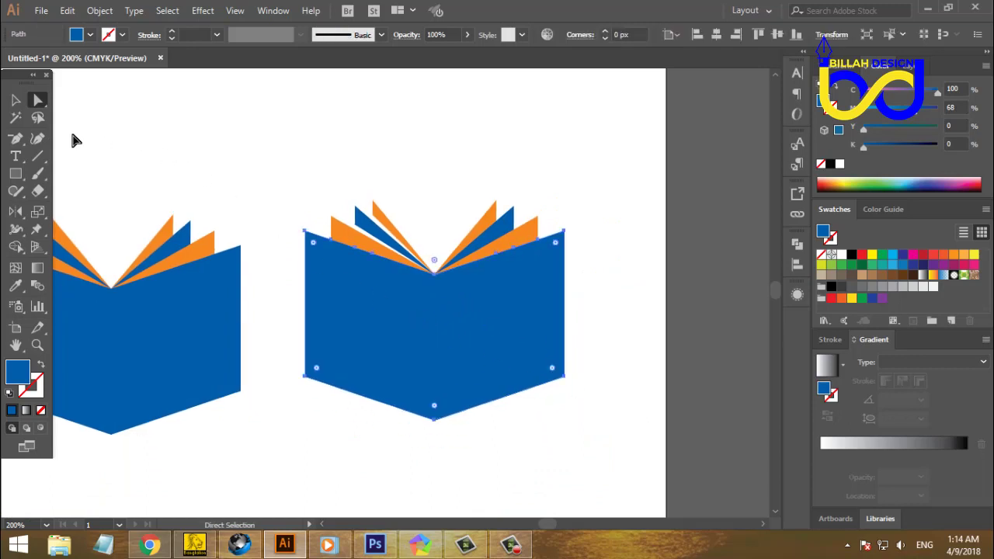
# Step: Remove a top-edge point, fill the cover copy black, and nudge its top-left corner up
pyautogui.click(16, 139)
pyautogui.click(336, 250)
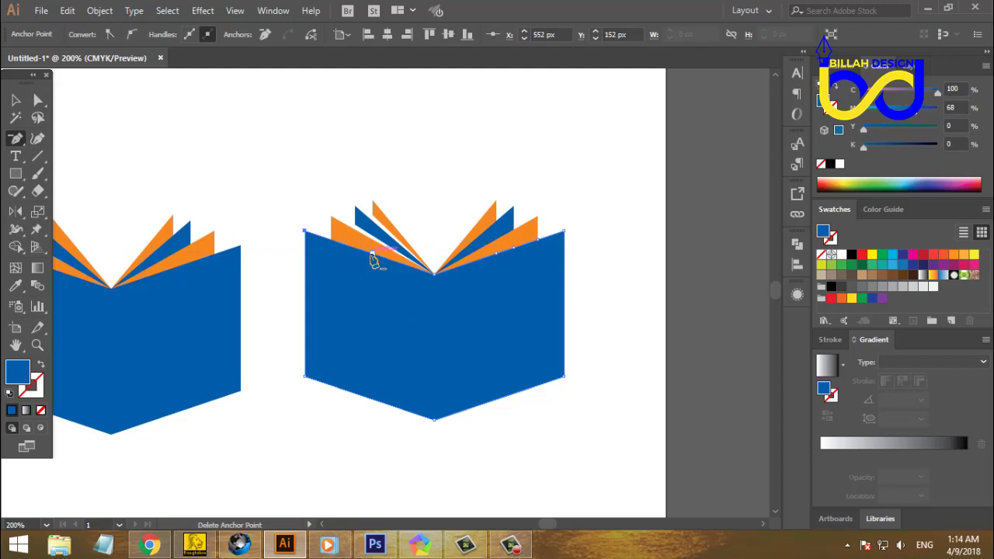
pyautogui.click(38, 100)
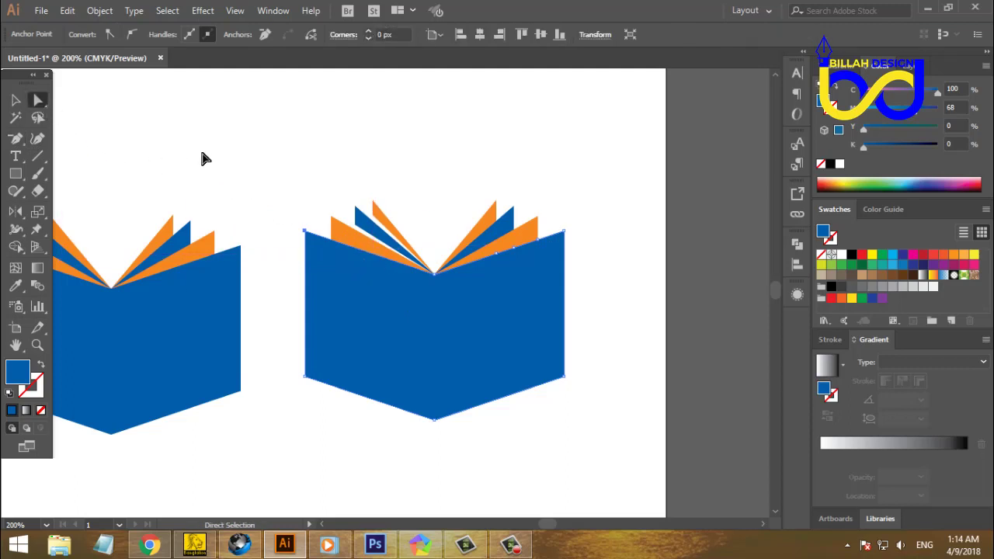
pyautogui.click(202, 158)
pyautogui.click(360, 300)
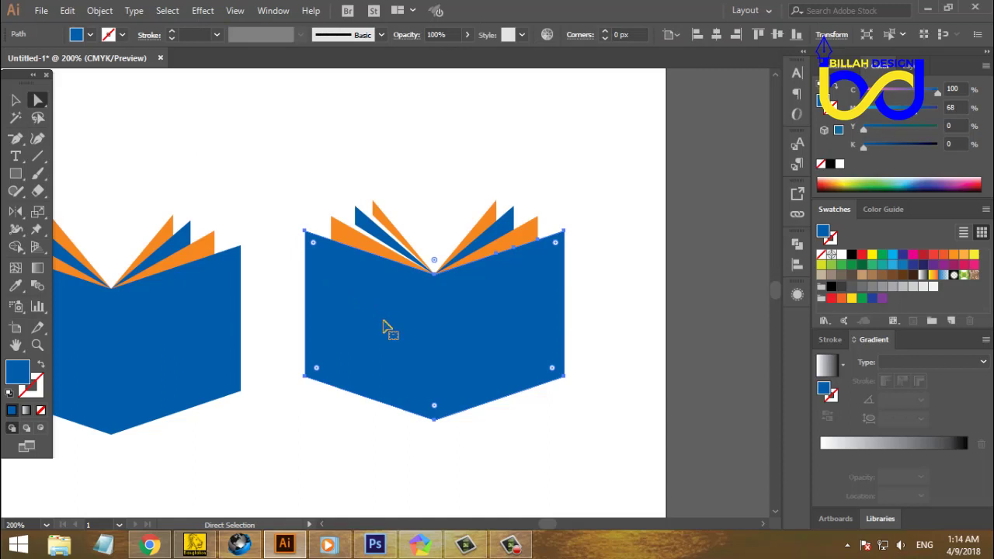
pyautogui.press('ctrl')
pyautogui.click(851, 255)
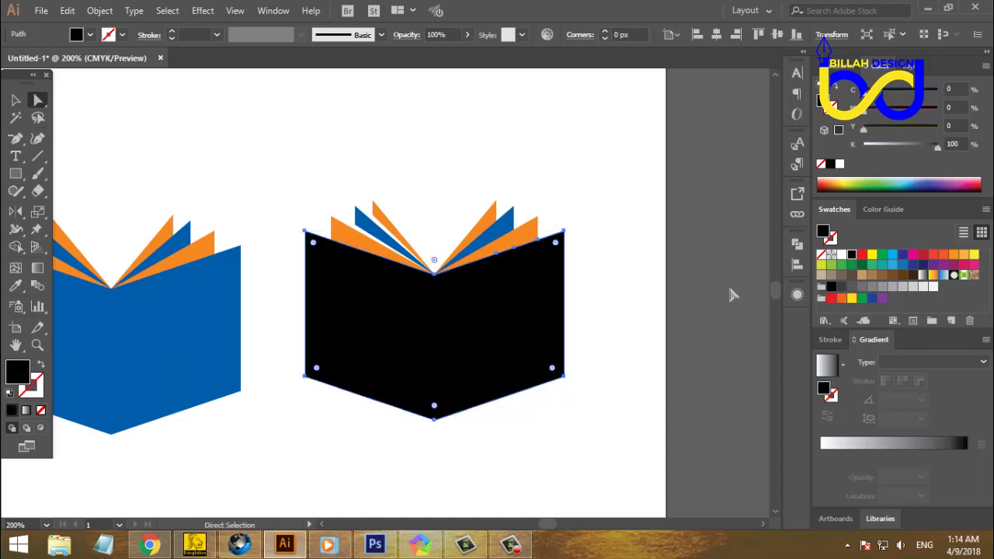
pyautogui.click(306, 230)
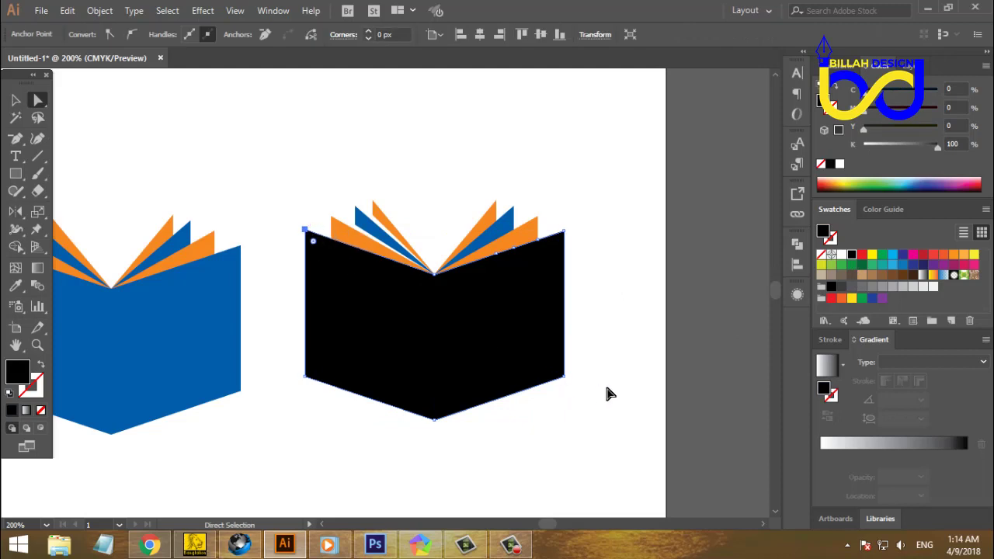
pyautogui.press('Up')
pyautogui.press('Up')
# Step: Apply Pathfinder Minus Front to the cover and outer orange page, leaving a thin gap
pyautogui.keyDown('shift'); pyautogui.click(362, 250); pyautogui.keyUp('shift')
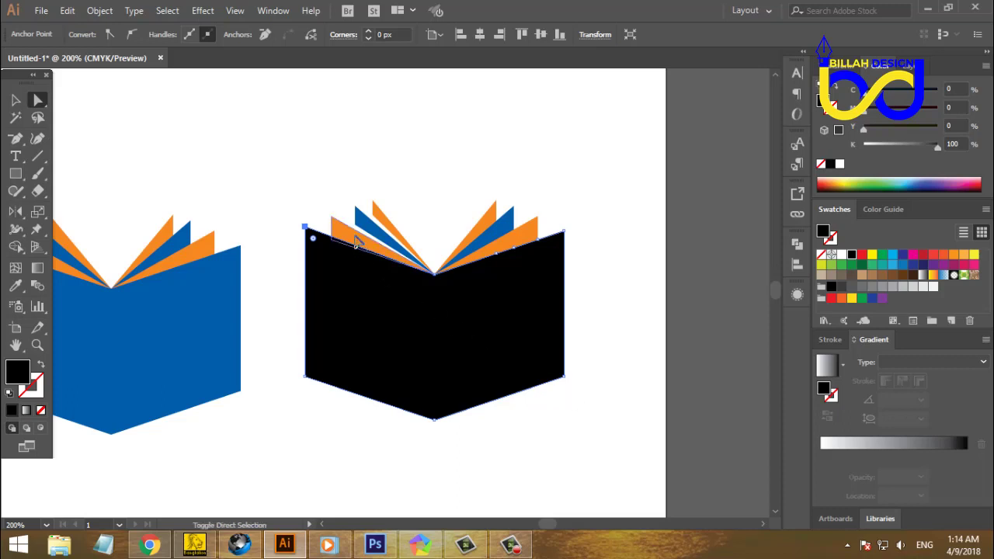
pyautogui.click(798, 243)
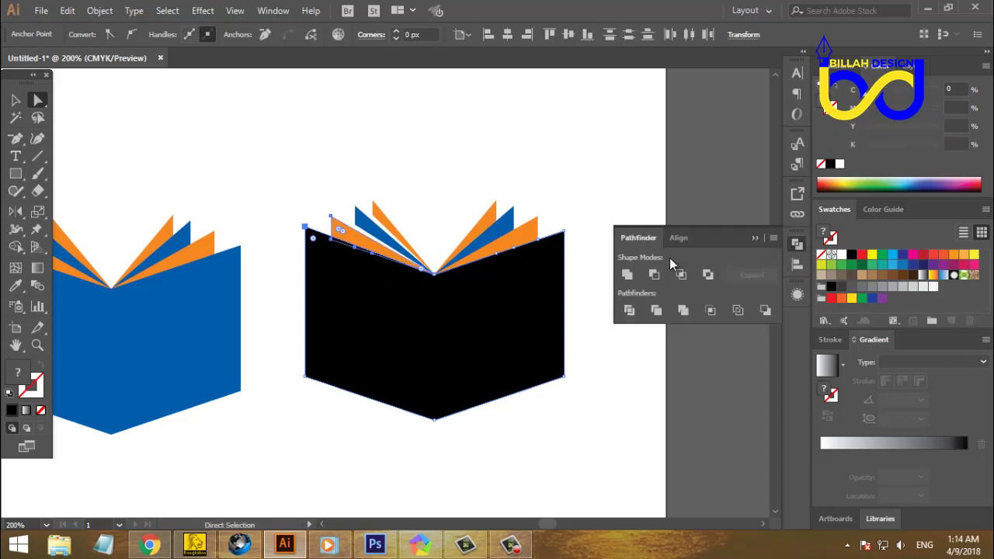
pyautogui.click(654, 274)
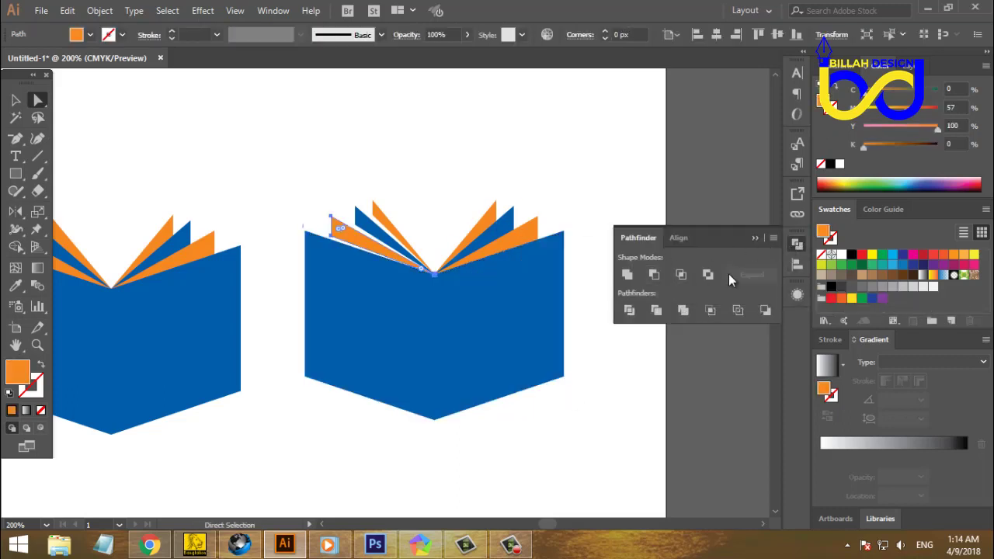
pyautogui.click(798, 265)
pyautogui.click(675, 205)
pyautogui.click(799, 265)
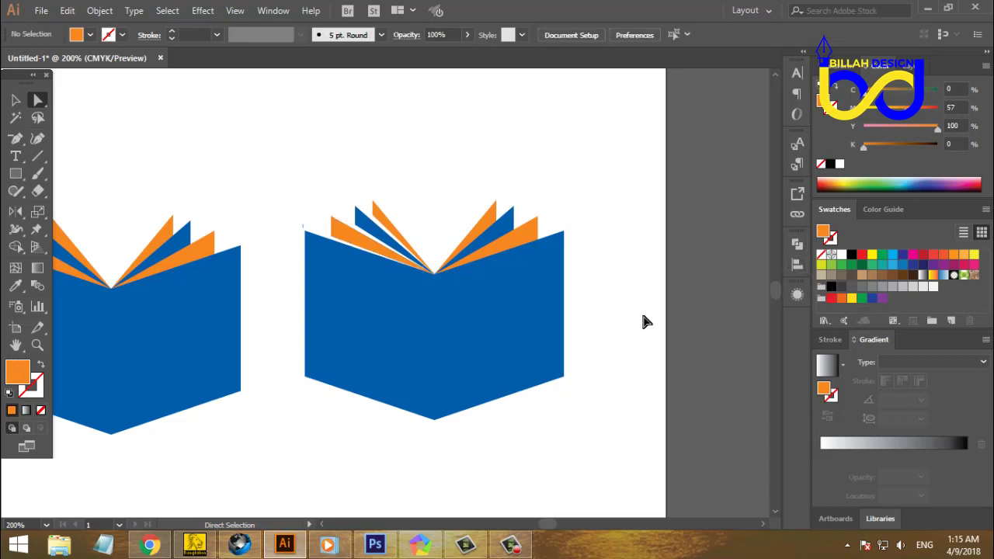
# Step: Delete the right-hand pages of the right book
pyautogui.hotkey('ctrl', '-')
pyautogui.hotkey('ctrl', '-')
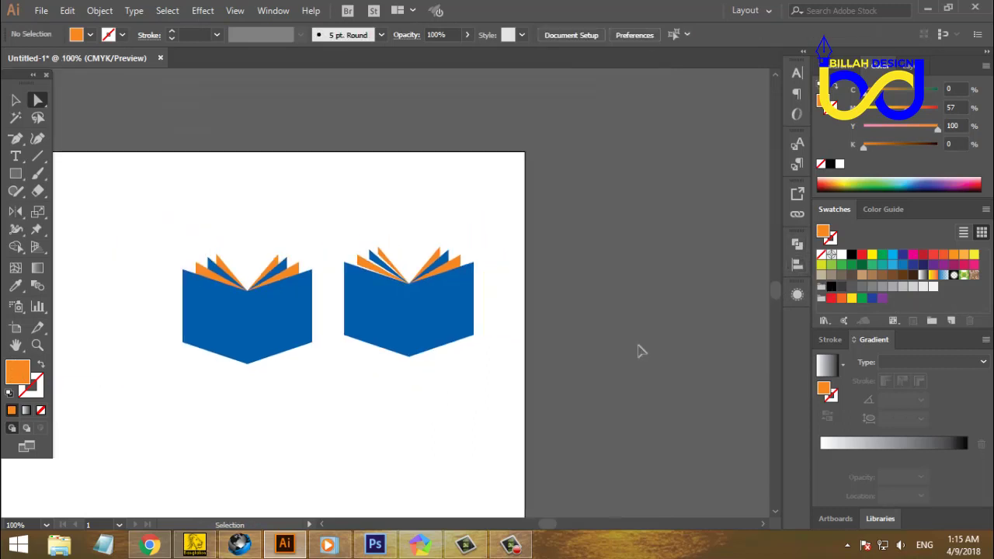
pyautogui.hotkey('ctrl', '+')
pyautogui.hotkey('ctrl', '+')
pyautogui.hotkey('ctrl', '+')
pyautogui.scroll(3, 466, 178)
pyautogui.hscroll(-2, 466, 177)
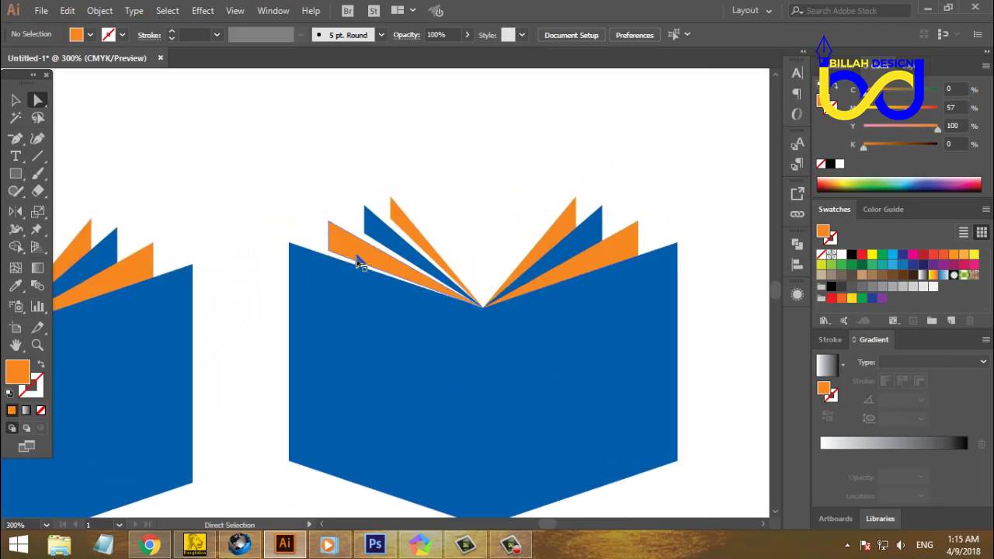
pyautogui.click(330, 253)
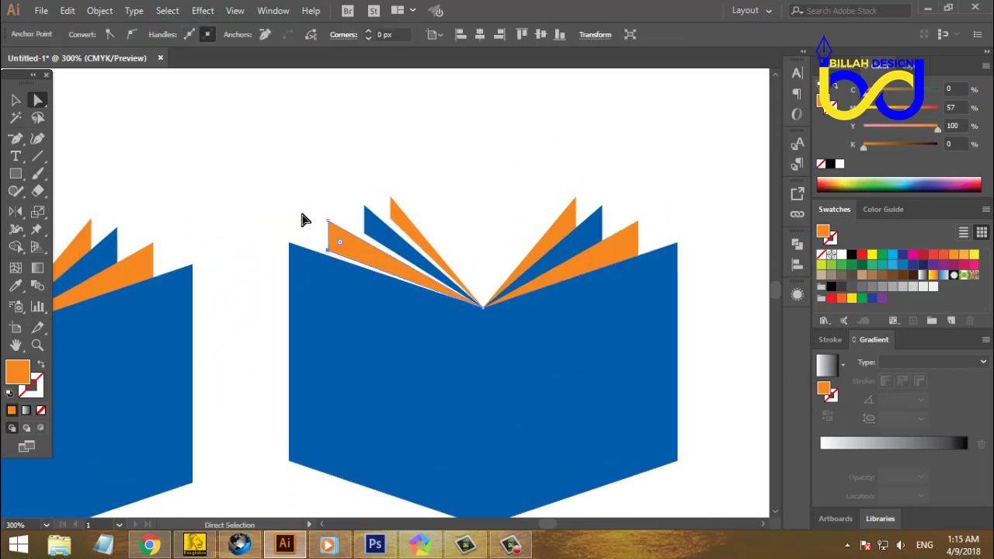
pyautogui.click(305, 221)
pyautogui.press('space')
pyautogui.moveTo(492, 208); pyautogui.dragTo(482, 208)
pyautogui.moveTo(518, 163); pyautogui.dragTo(625, 247)
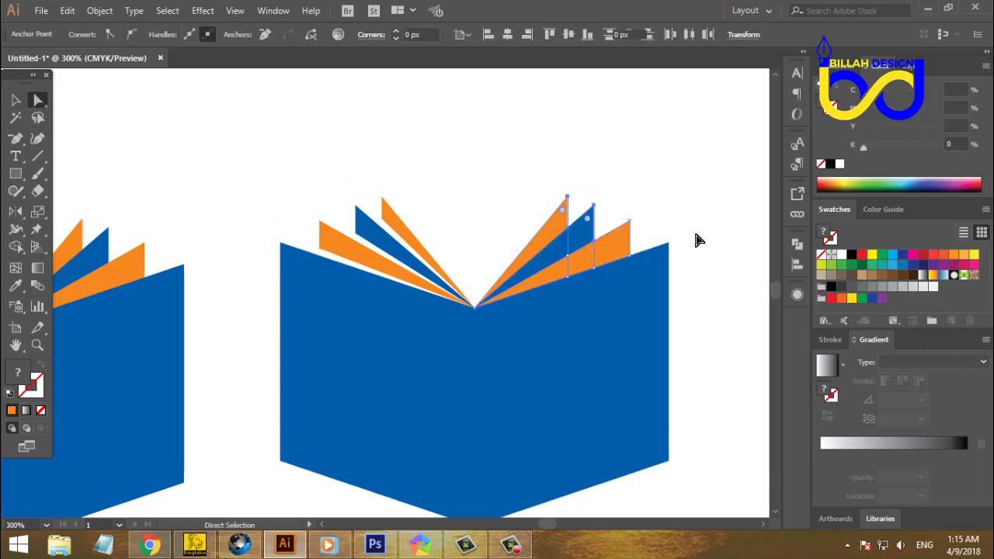
pyautogui.press('Delete')
pyautogui.press('Delete')
# Step: Reflect a copy of the left page fan vertically across the book's spine
pyautogui.click(15, 99)
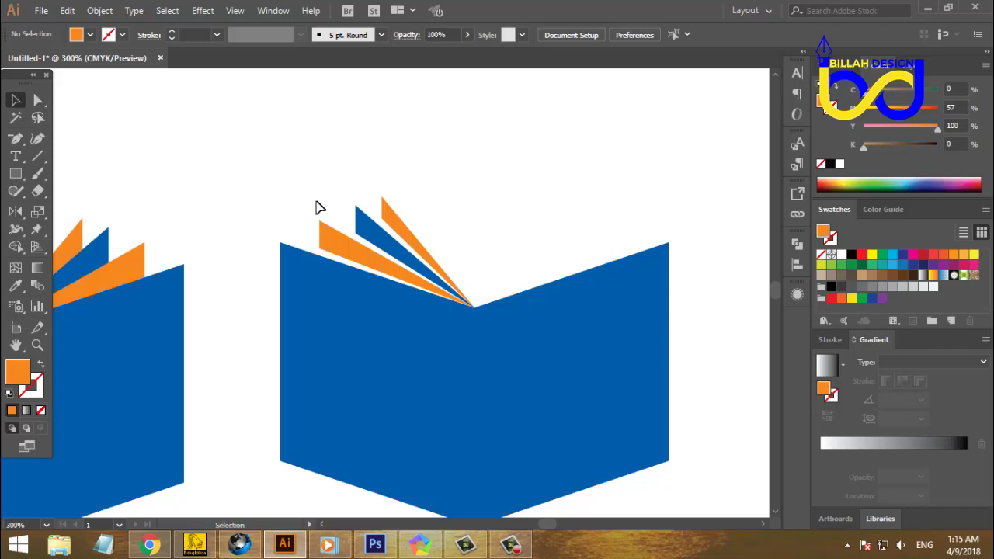
pyautogui.click(405, 252)
pyautogui.click(441, 216)
pyautogui.moveTo(442, 200); pyautogui.dragTo(330, 240)
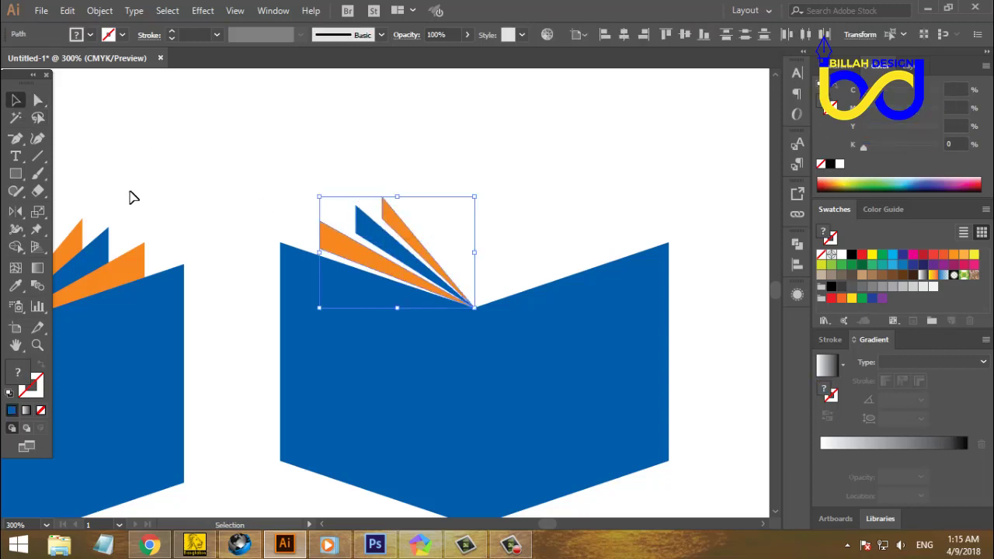
pyautogui.click(19, 214)
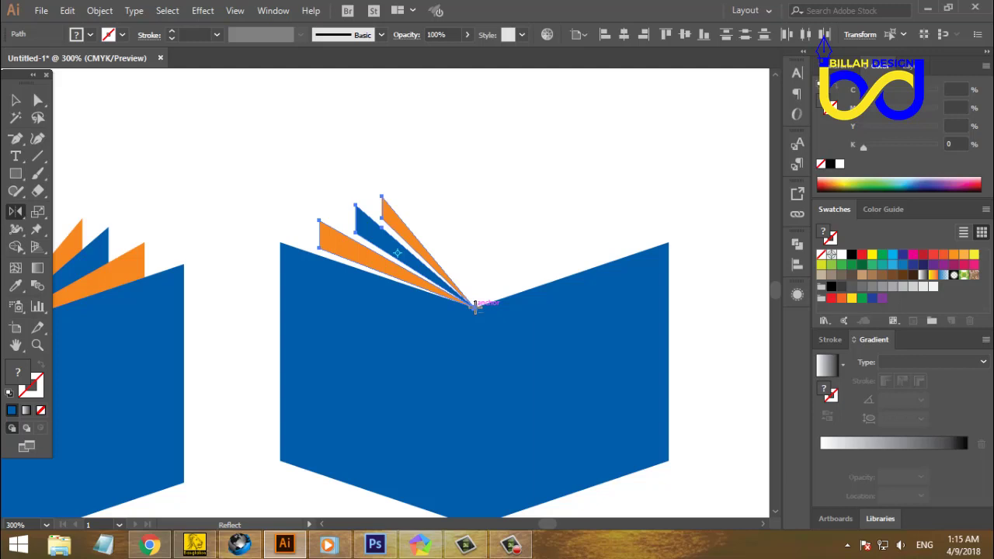
pyautogui.keyDown('alt'); pyautogui.click(476, 305); pyautogui.keyUp('alt')
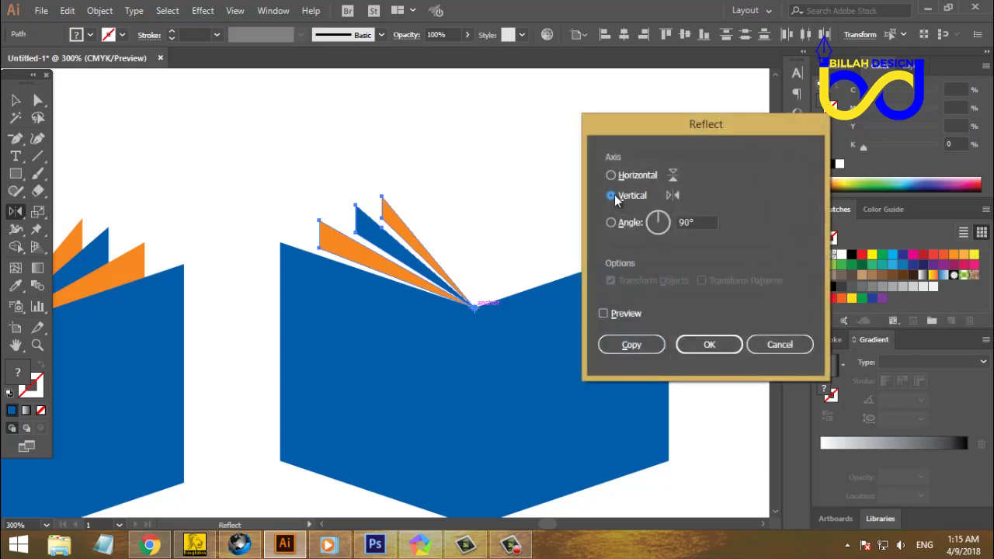
pyautogui.click(651, 344)
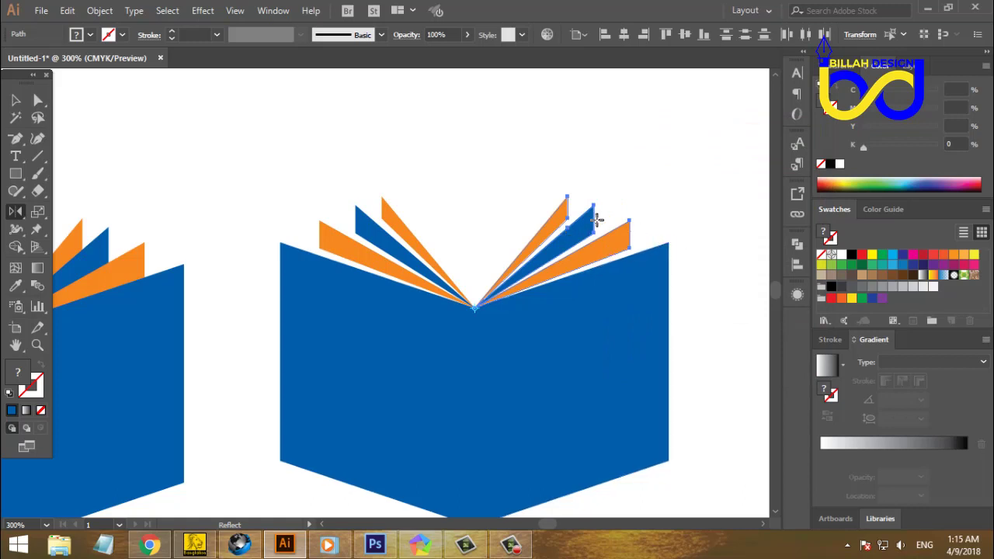
pyautogui.press('v')
pyautogui.click(222, 118)
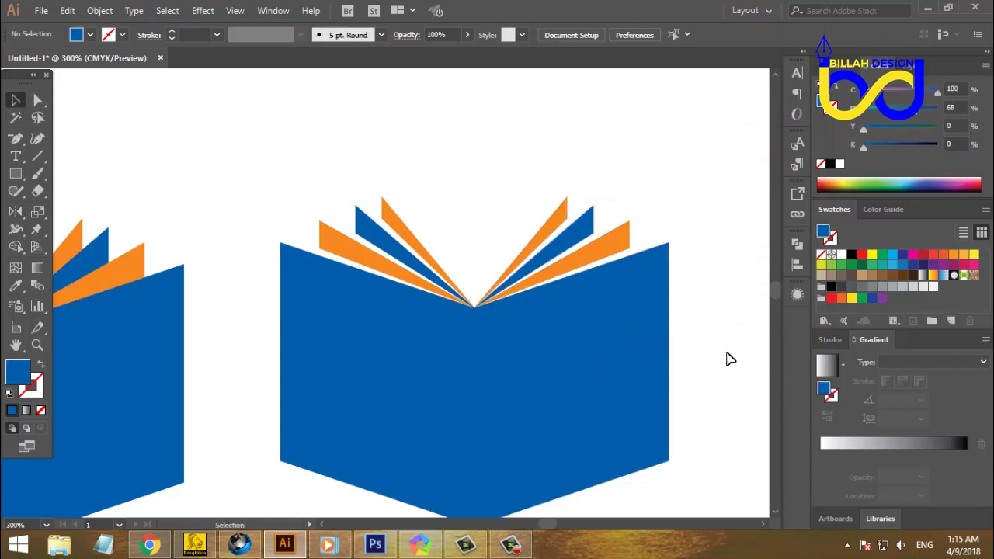
pyautogui.hotkey('ctrl', '-')
pyautogui.hotkey('ctrl', '-')
pyautogui.hotkey('ctrl', '-')
# Step: Move the left book to the artboard's top-left corner
pyautogui.moveTo(482, 396); pyautogui.dragTo(491, 376)
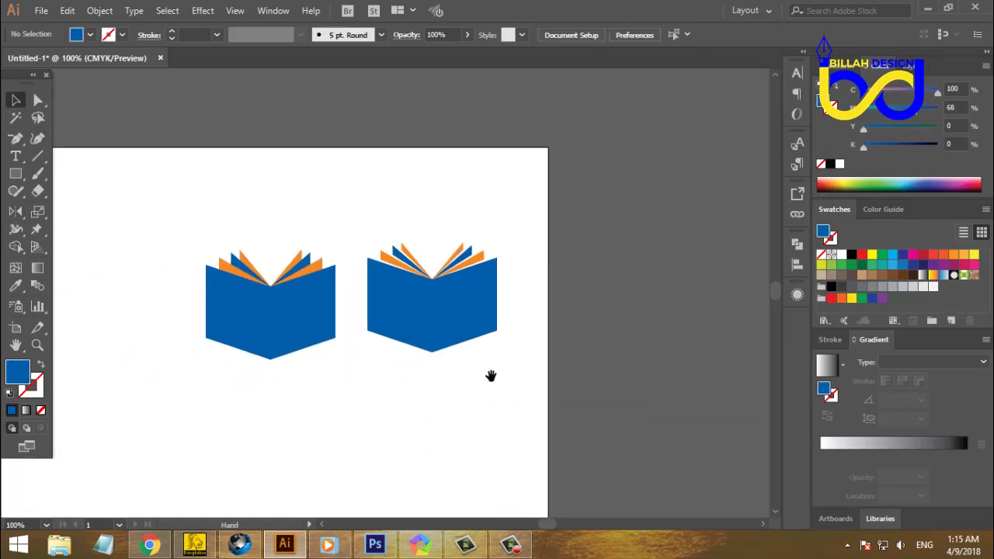
pyautogui.click(439, 278)
pyautogui.moveTo(427, 307); pyautogui.dragTo(122, 214)
pyautogui.moveTo(459, 369); pyautogui.dragTo(479, 350)
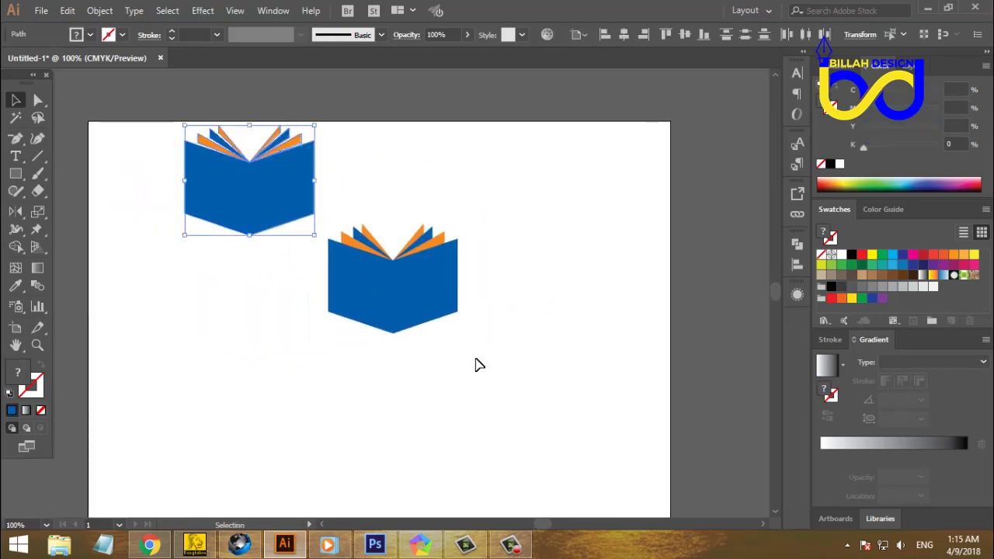
pyautogui.click(479, 365)
pyautogui.moveTo(143, 132); pyautogui.dragTo(206, 208)
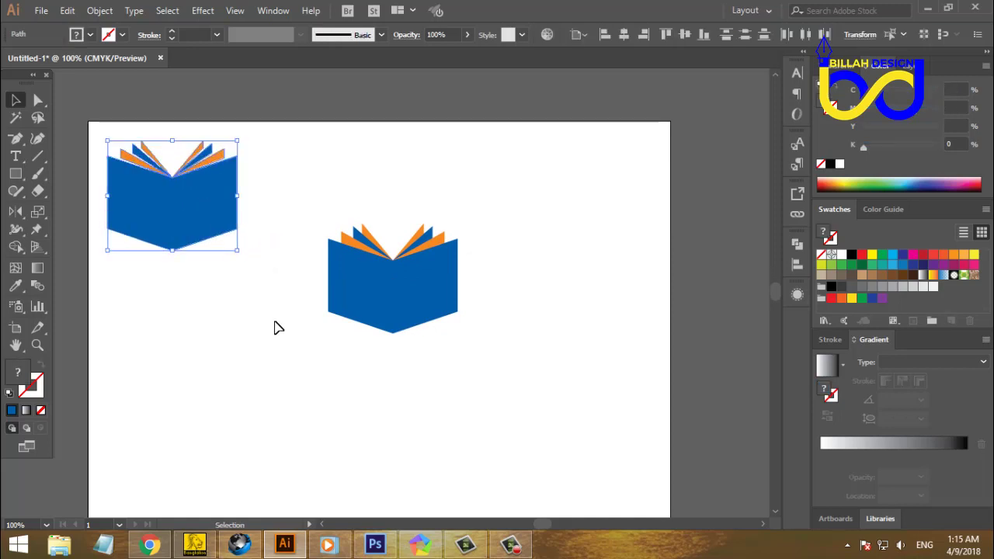
# Step: Move the right book to the artboard's top-right corner
pyautogui.click(277, 326)
pyautogui.moveTo(315, 193); pyautogui.dragTo(469, 320)
pyautogui.moveTo(433, 282); pyautogui.dragTo(590, 210)
pyautogui.click(584, 306)
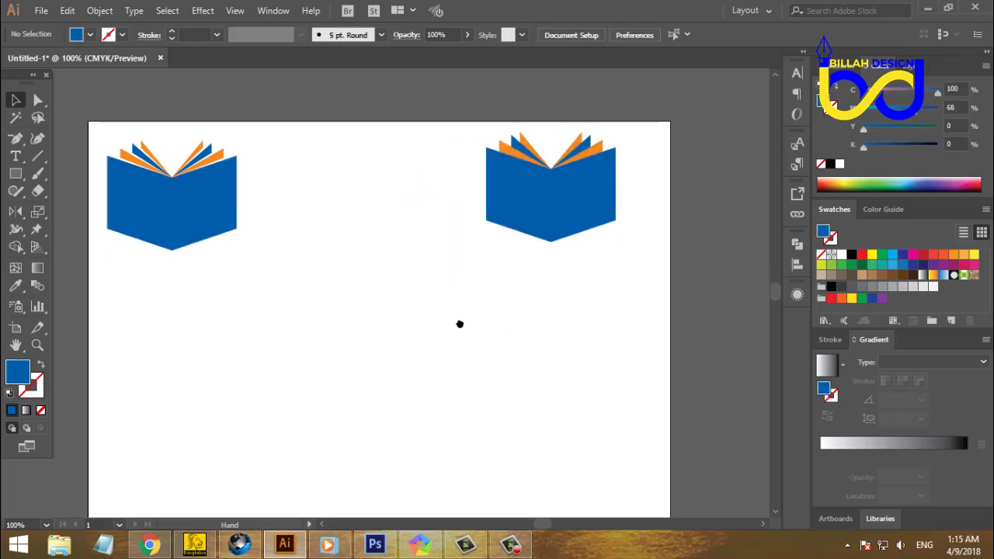
pyautogui.scroll(-3, 462, 316)
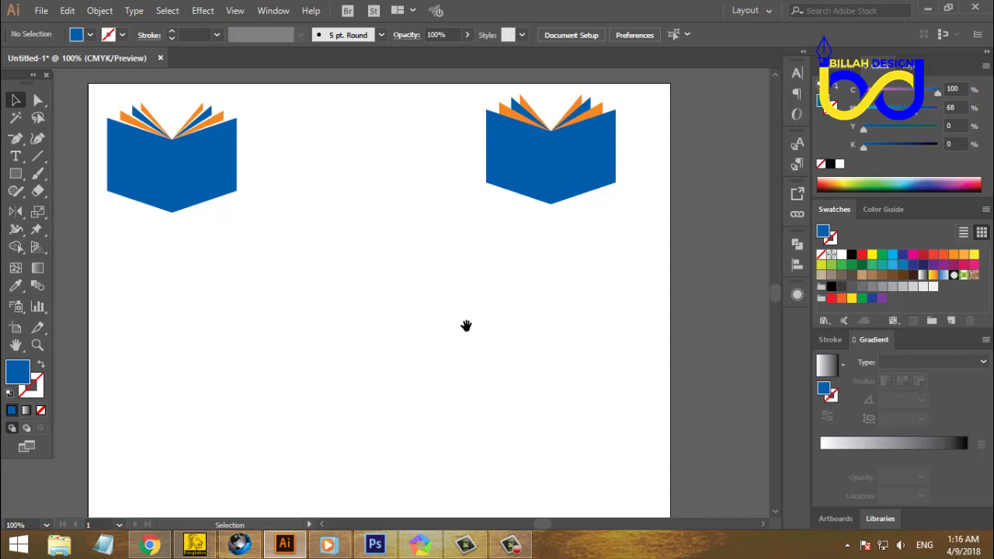
pyautogui.moveTo(456, 319); pyautogui.dragTo(438, 304)
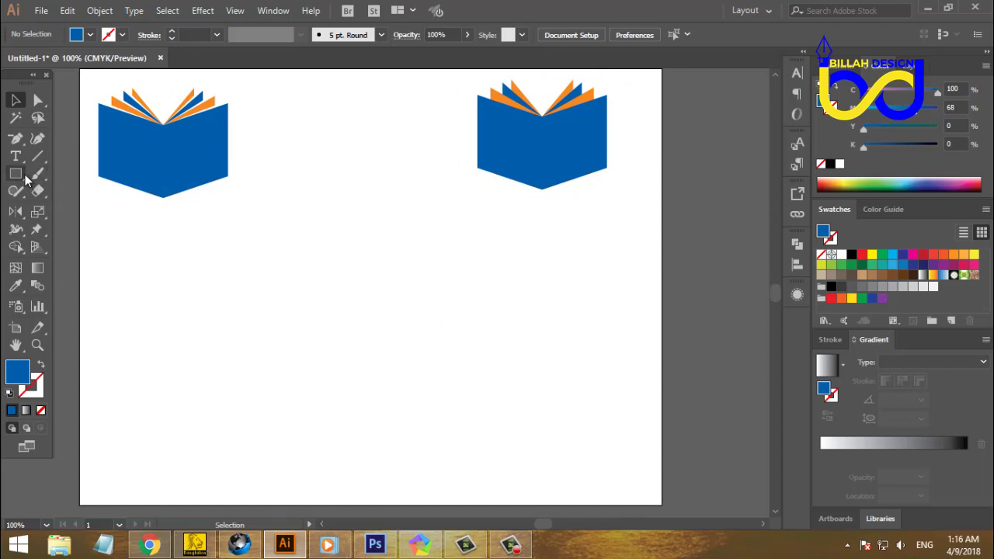
# Step: Draw a blue square between the books and rotate it 45° into a diamond
pyautogui.moveTo(17, 178); pyautogui.dragTo(86, 172)
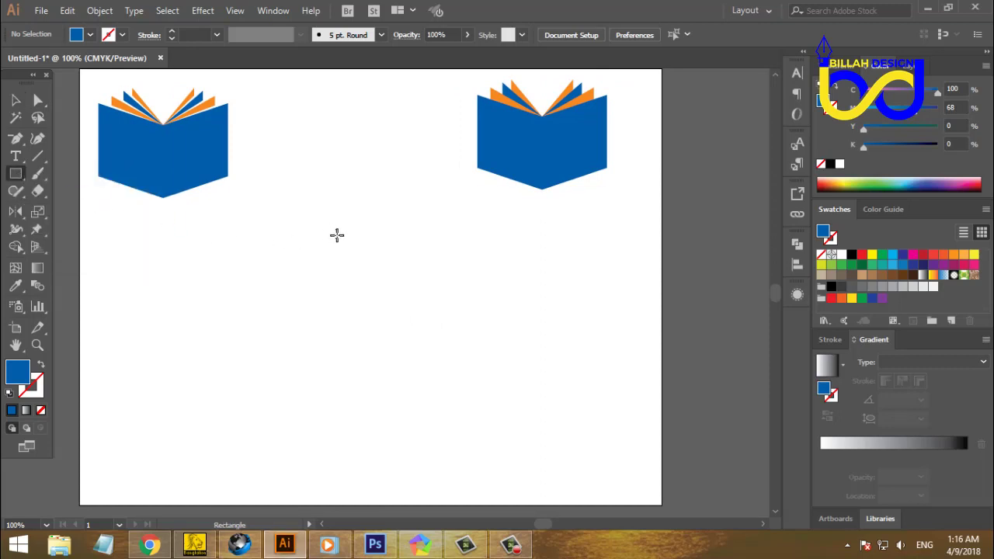
pyautogui.moveTo(336, 235)
pyautogui.mouseDown()
pyautogui.moveTo(375, 264)
pyautogui.moveTo(365, 265)
pyautogui.mouseUp()
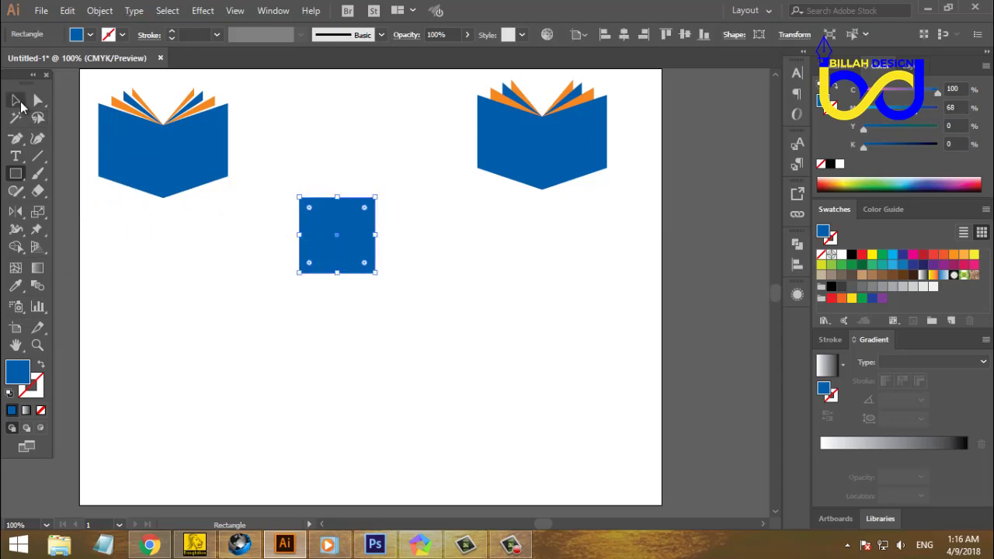
pyautogui.click(16, 101)
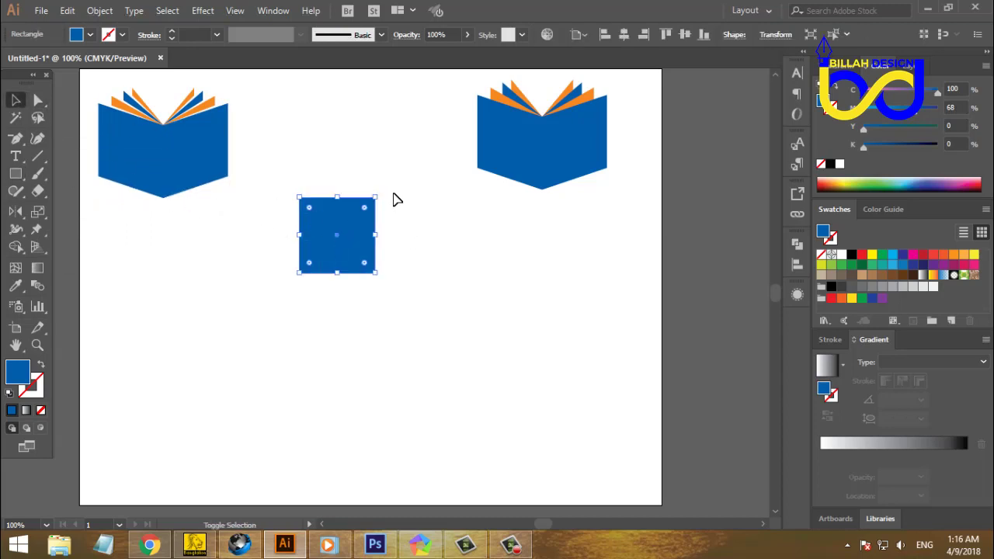
pyautogui.moveTo(381, 191); pyautogui.dragTo(437, 287)
pyautogui.moveTo(365, 272)
pyautogui.mouseDown()
pyautogui.moveTo(399, 280)
pyautogui.moveTo(373, 288)
pyautogui.moveTo(379, 281)
pyautogui.mouseUp()
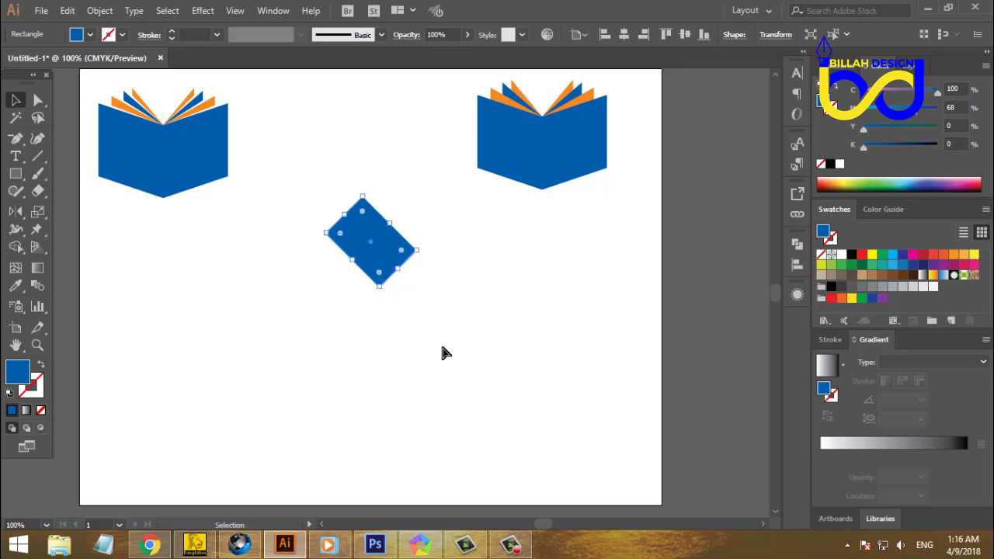
pyautogui.hotkey('ctrl', 'z')
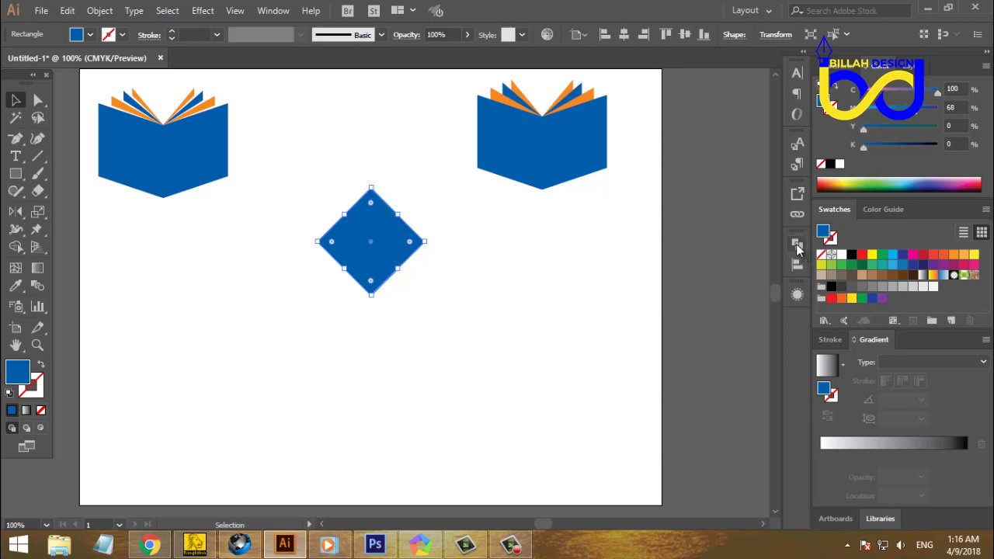
# Step: Apply Pathfinder Divide, then flatten and widen the diamond to about 147 × 72 px
pyautogui.click(797, 243)
pyautogui.click(630, 315)
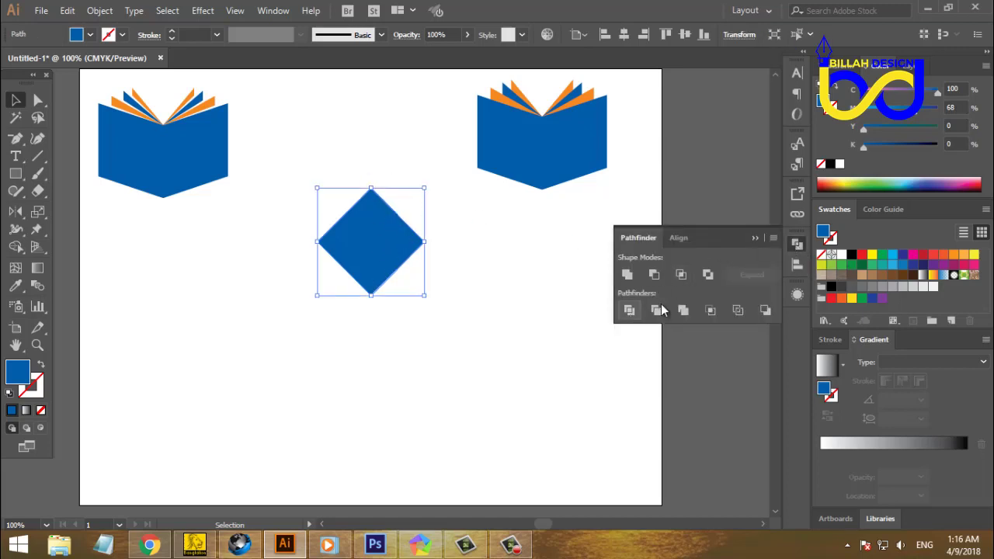
pyautogui.click(797, 243)
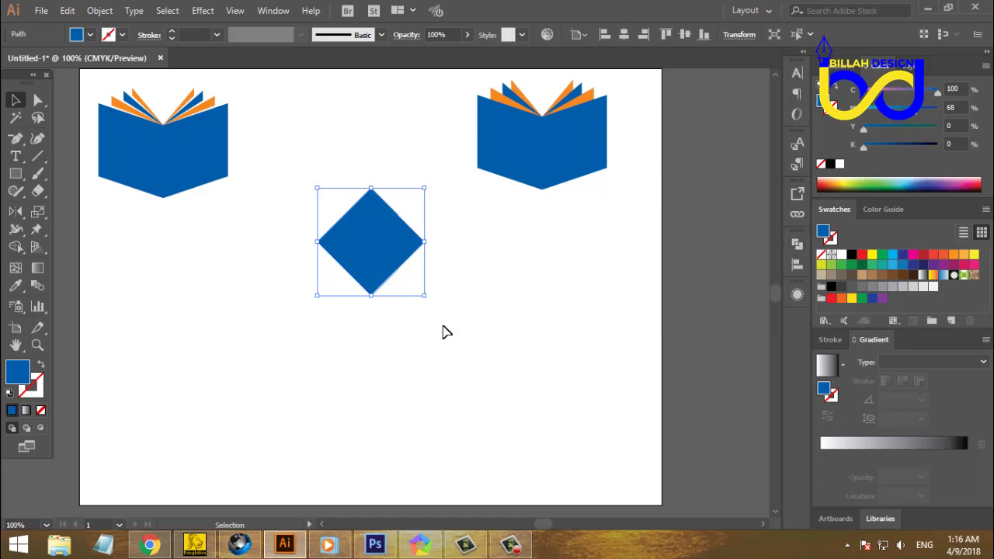
pyautogui.moveTo(374, 301); pyautogui.dragTo(375, 269)
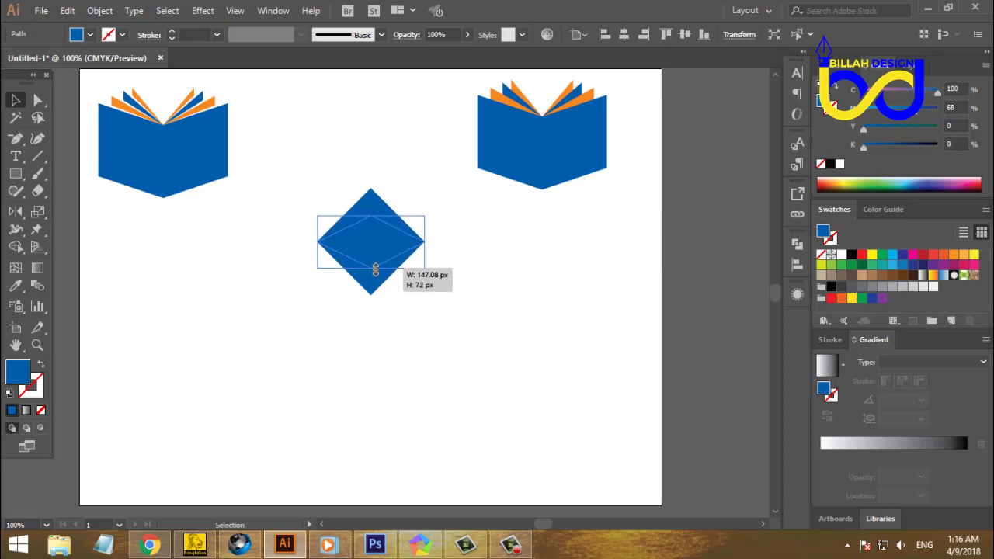
pyautogui.moveTo(375, 269); pyautogui.dragTo(374, 267)
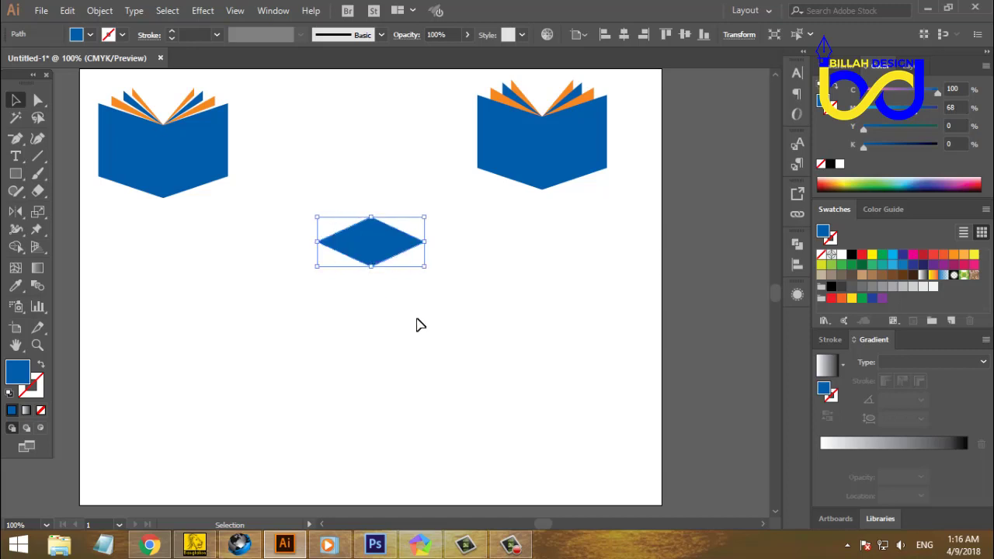
pyautogui.click(440, 350)
pyautogui.click(424, 241)
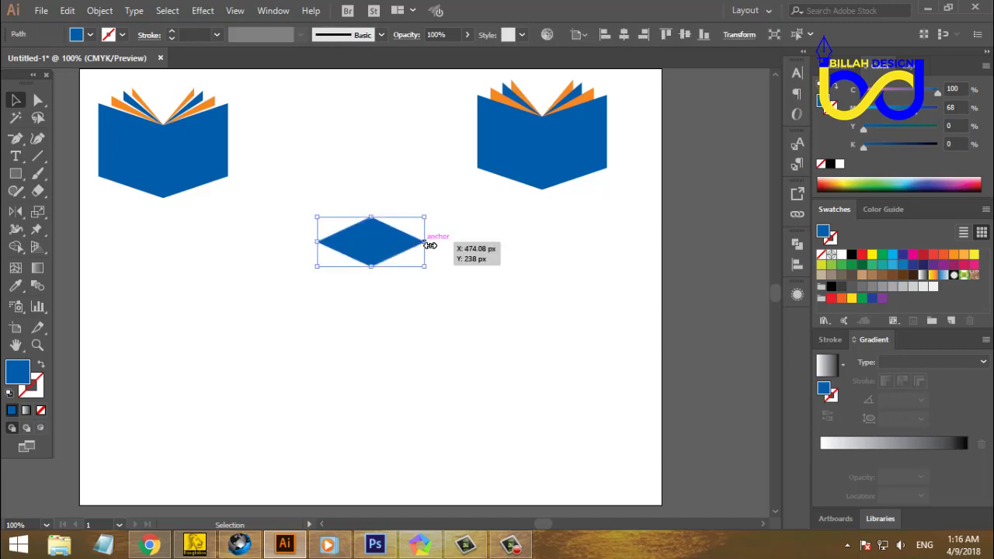
pyautogui.moveTo(428, 243); pyautogui.dragTo(388, 246)
pyautogui.click(493, 328)
pyautogui.click(432, 311)
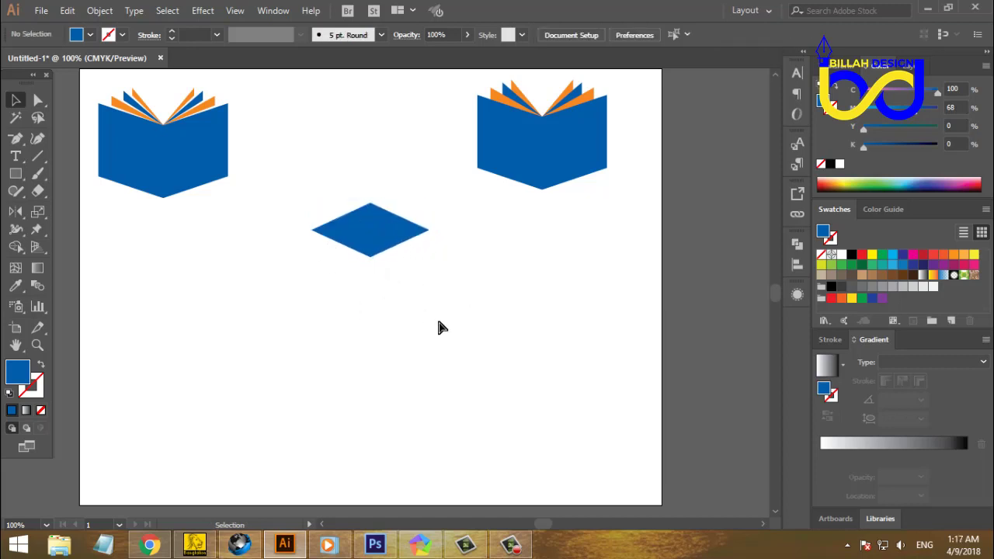
pyautogui.hotkey('ctrl', '=')
# Step: Draw a black rectangle under the diamond and send it behind the diamond
pyautogui.scroll(1, 443, 271)
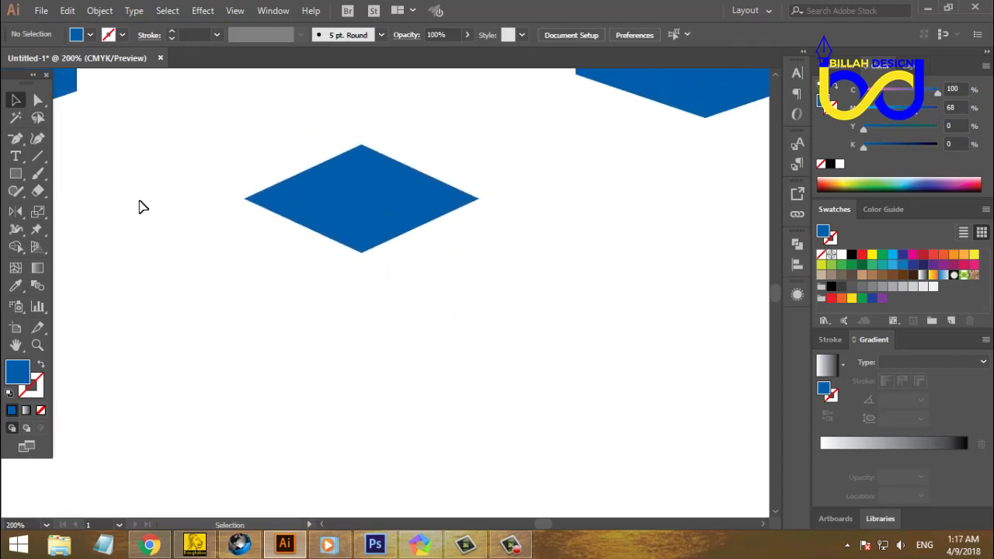
pyautogui.click(16, 173)
pyautogui.moveTo(267, 204); pyautogui.dragTo(452, 291)
pyautogui.click(16, 99)
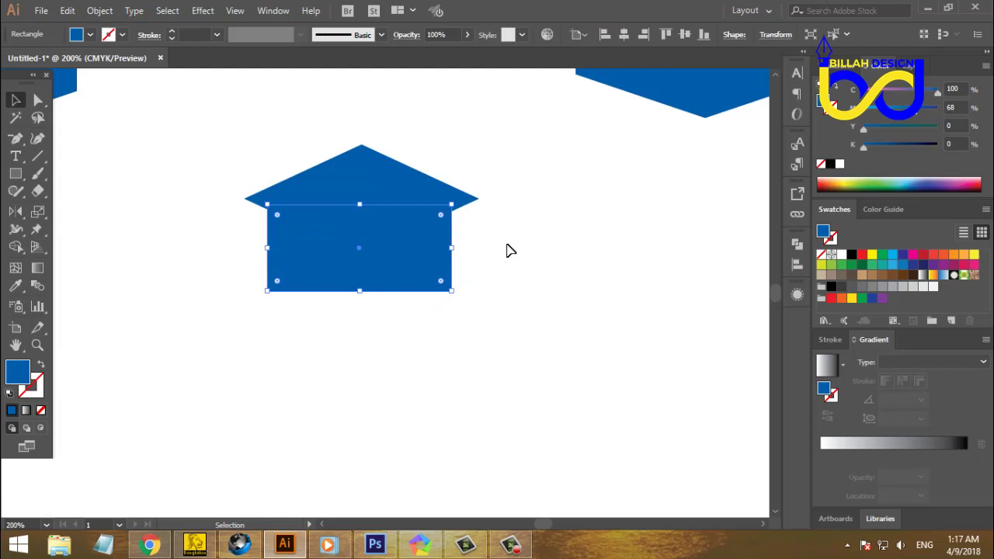
pyautogui.click(852, 256)
pyautogui.rightClick(346, 251)
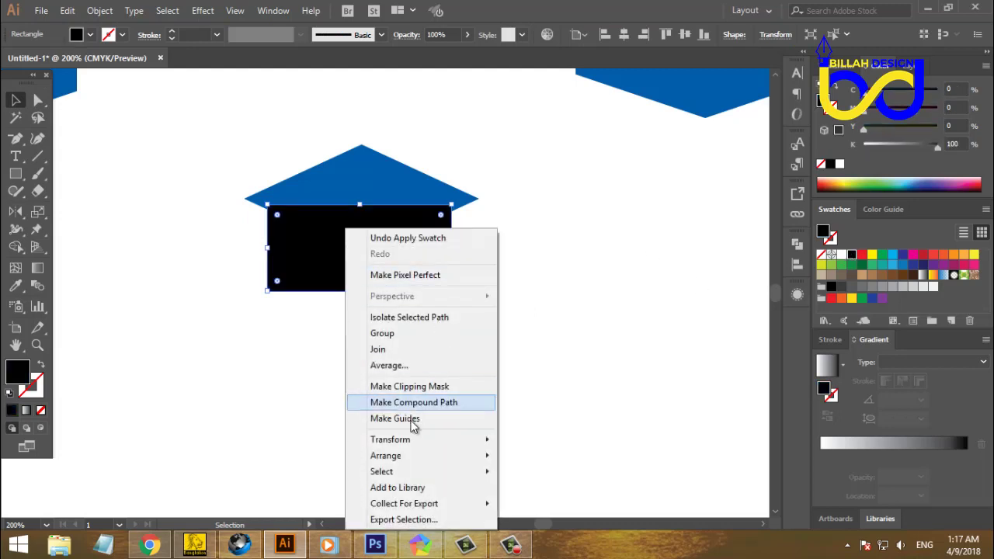
pyautogui.moveTo(397, 458)
pyautogui.click(536, 503)
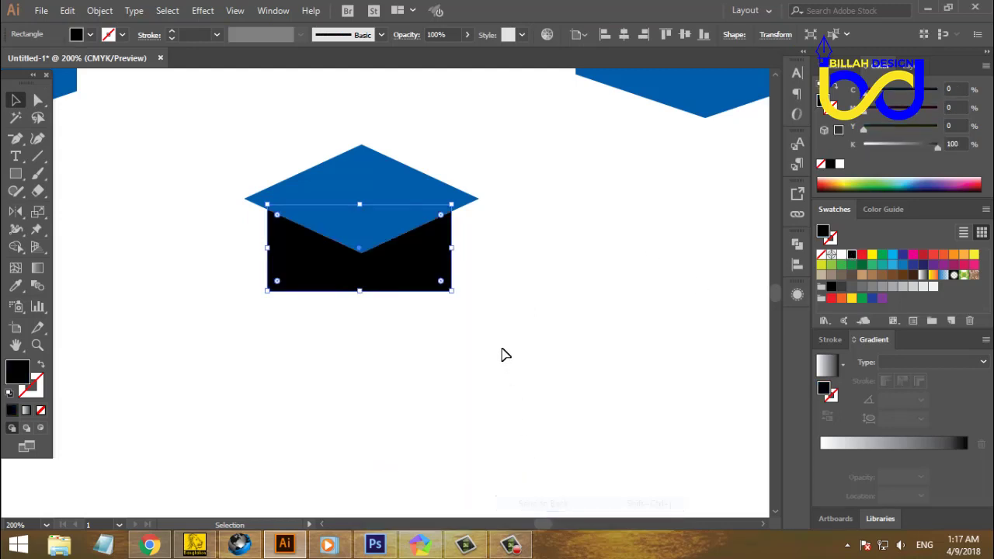
pyautogui.click(504, 355)
# Step: Centre the black rectangle horizontally beneath the diamond
pyautogui.moveTo(506, 175); pyautogui.dragTo(356, 228)
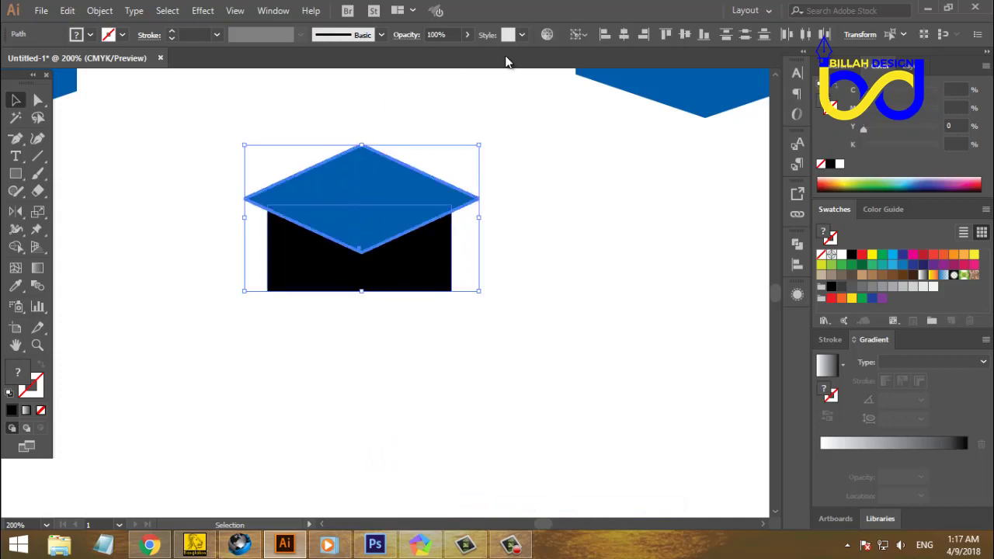
pyautogui.click(623, 36)
pyautogui.click(555, 340)
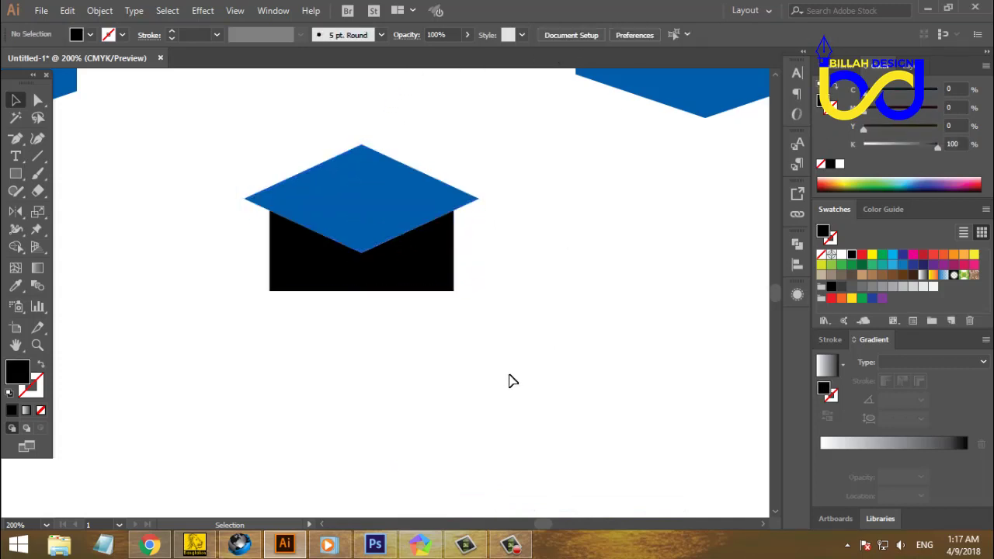
pyautogui.hotkey('ctrl', '0')
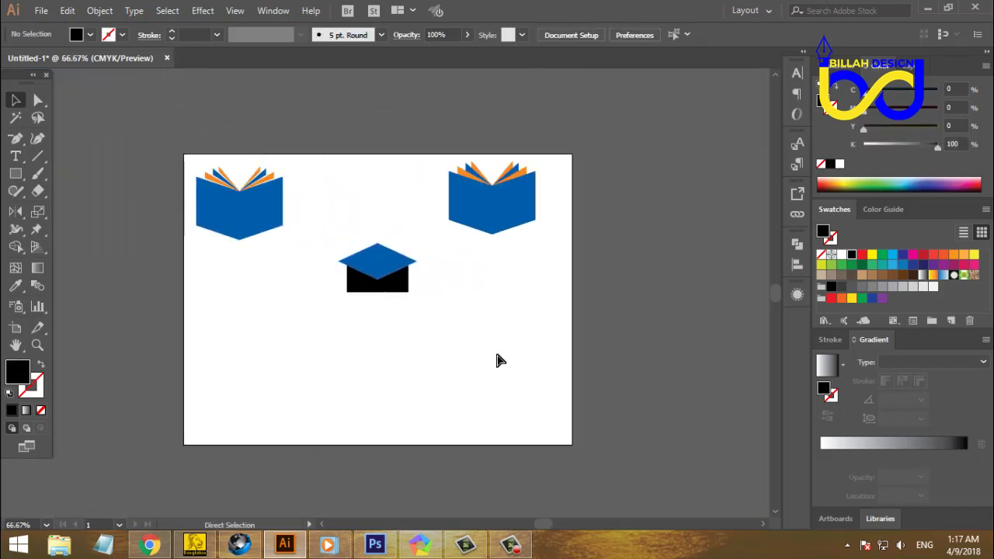
pyautogui.hotkey('ctrl', '=')
pyautogui.hotkey('ctrl', '=')
pyautogui.hotkey('ctrl', '=')
# Step: Narrow the black rectangle symmetrically and make it slightly taller
pyautogui.click(428, 284)
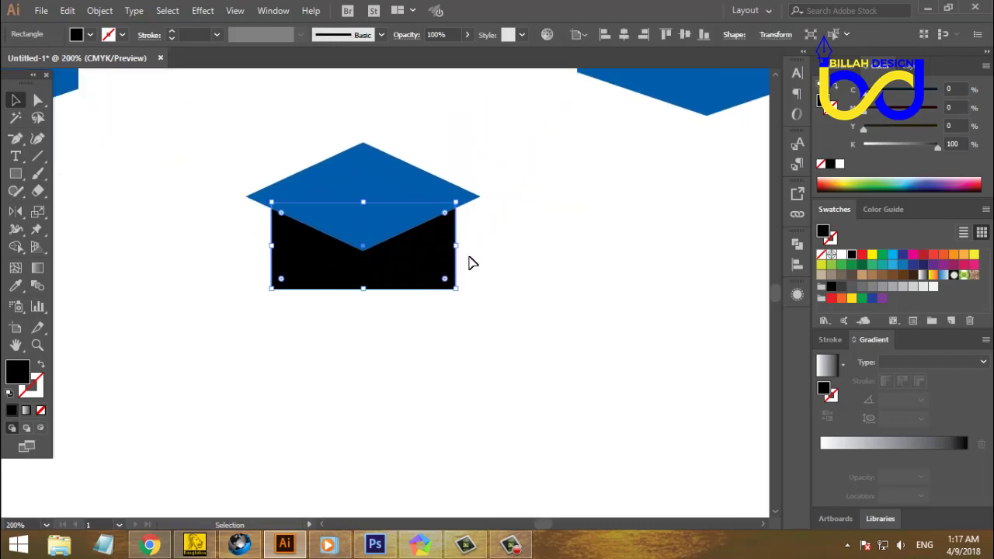
pyautogui.moveTo(459, 246); pyautogui.dragTo(451, 247)
pyautogui.click(497, 347)
pyautogui.click(376, 292)
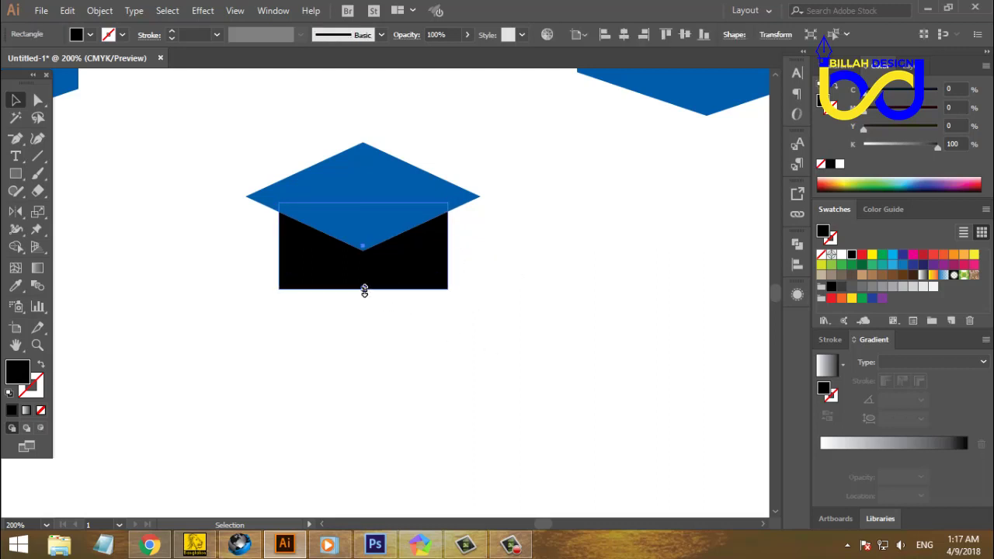
pyautogui.moveTo(364, 289); pyautogui.dragTo(364, 300)
pyautogui.click(377, 324)
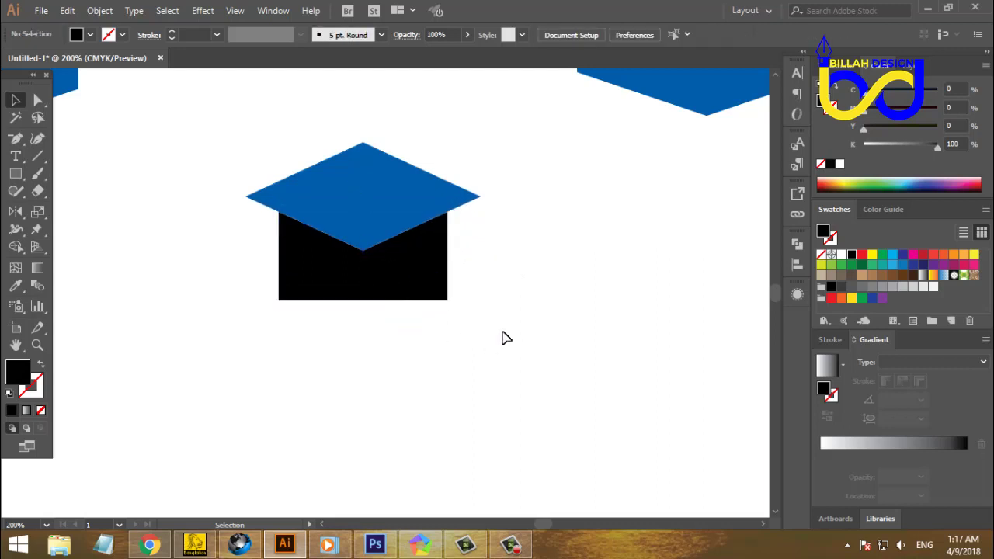
pyautogui.scroll(2, 513, 311)
pyautogui.click(438, 281)
pyautogui.click(435, 282)
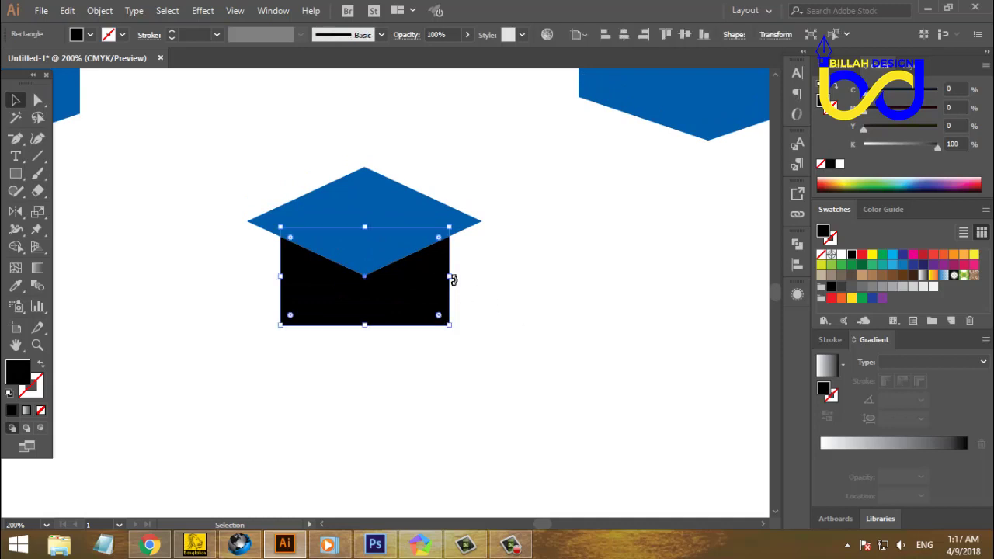
pyautogui.moveTo(452, 281); pyautogui.dragTo(444, 279)
pyautogui.click(522, 357)
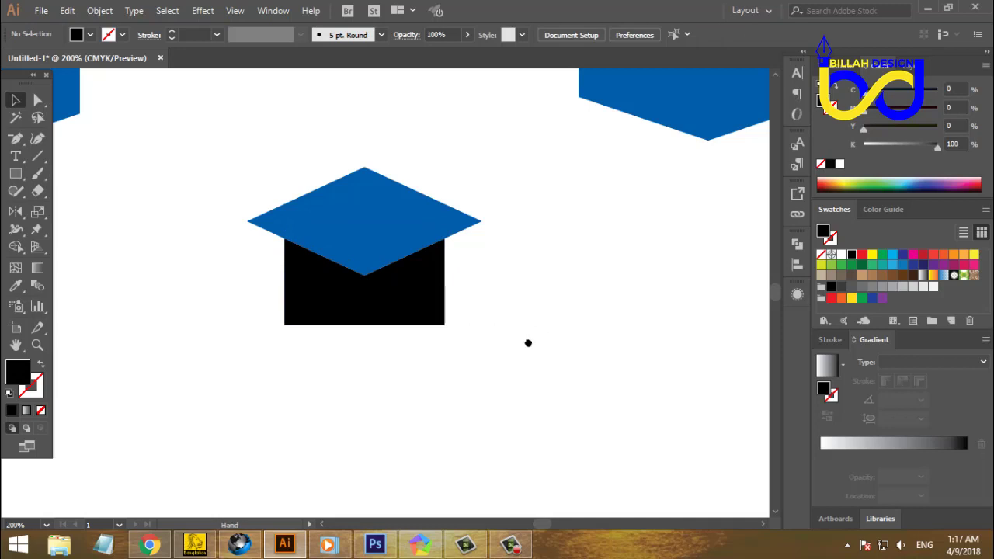
# Step: Narrow the black base further from both sides at 400% zoom
pyautogui.moveTo(529, 343); pyautogui.dragTo(537, 360)
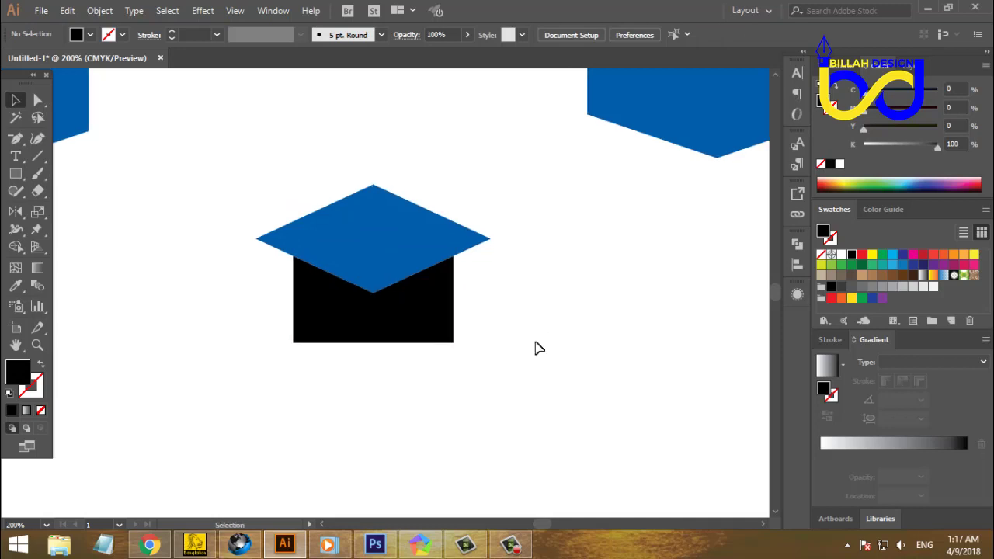
pyautogui.hotkey('ctrl', '=')
pyautogui.hotkey('ctrl', '=')
pyautogui.moveTo(598, 293); pyautogui.dragTo(602, 301)
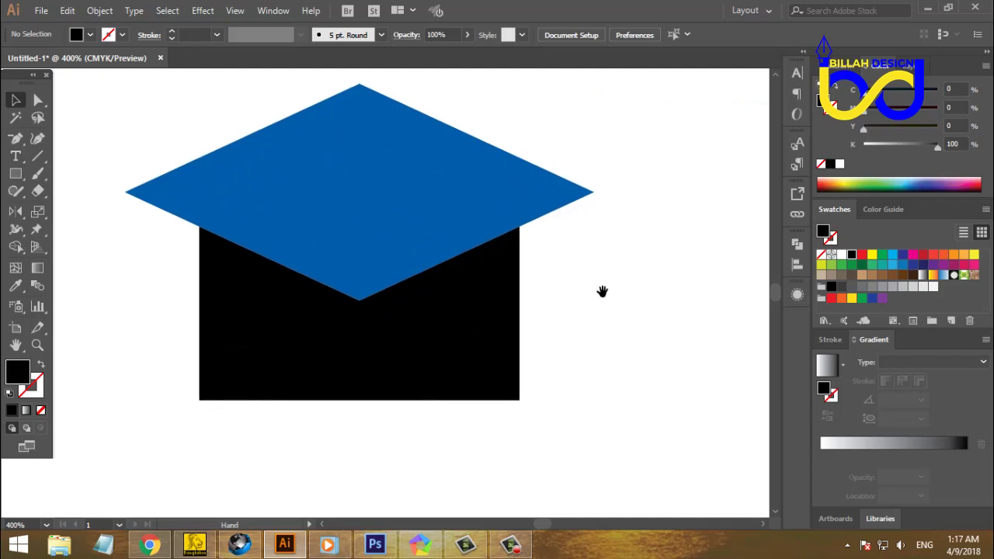
pyautogui.click(518, 309)
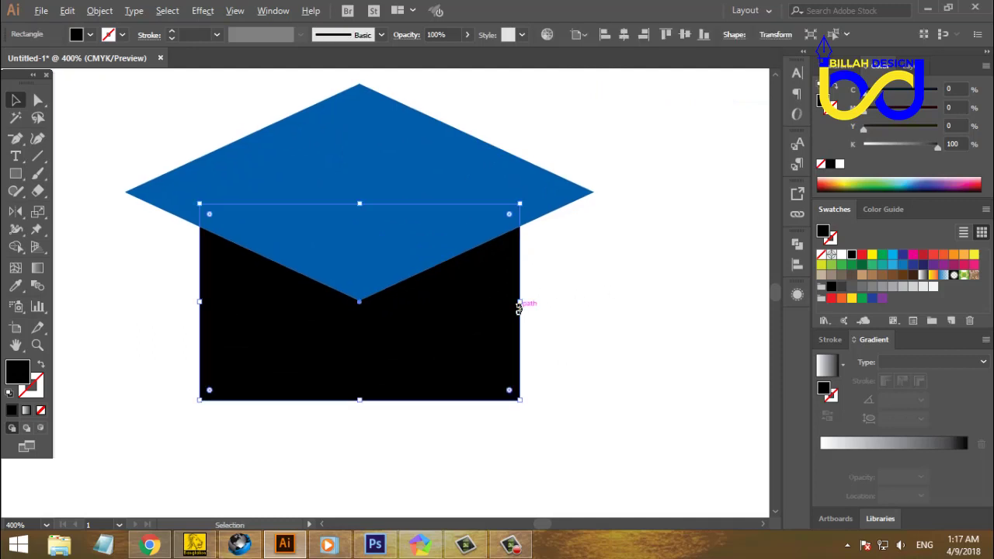
pyautogui.moveTo(521, 302); pyautogui.dragTo(514, 302)
pyautogui.click(590, 359)
pyautogui.moveTo(613, 346); pyautogui.dragTo(580, 349)
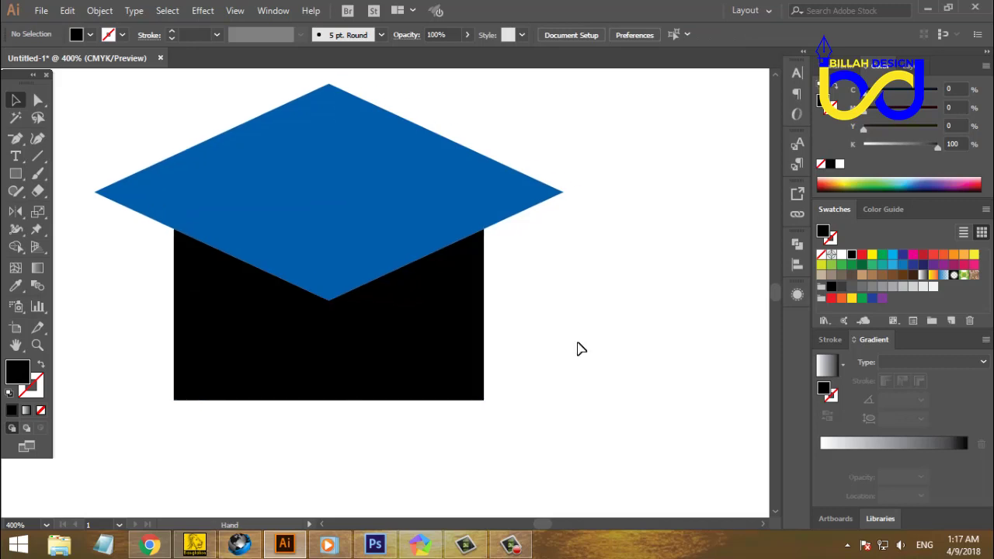
pyautogui.click(40, 155)
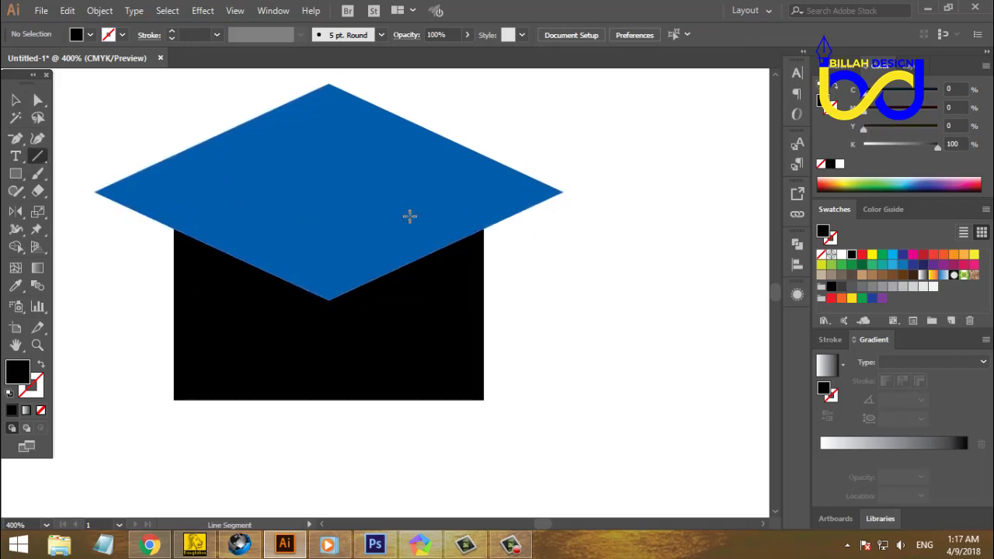
# Step: Draw a vertical black line down from the blue top's right corner with a 2 pt stroke
pyautogui.moveTo(174, 203)
pyautogui.mouseDown()
pyautogui.moveTo(504, 238)
pyautogui.moveTo(546, 200)
pyautogui.moveTo(533, 202)
pyautogui.moveTo(543, 204)
pyautogui.moveTo(553, 277)
pyautogui.mouseUp()
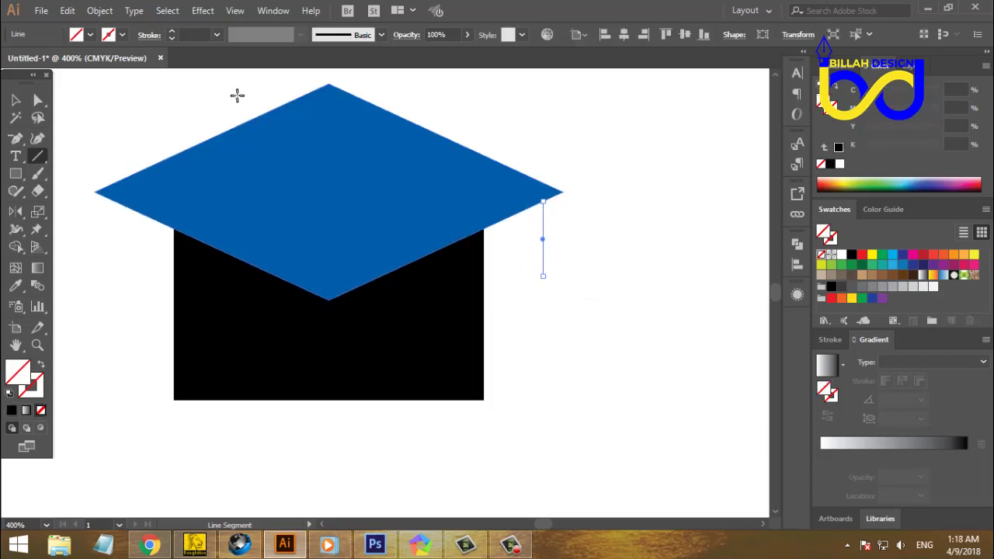
pyautogui.click(172, 31)
pyautogui.click(171, 31)
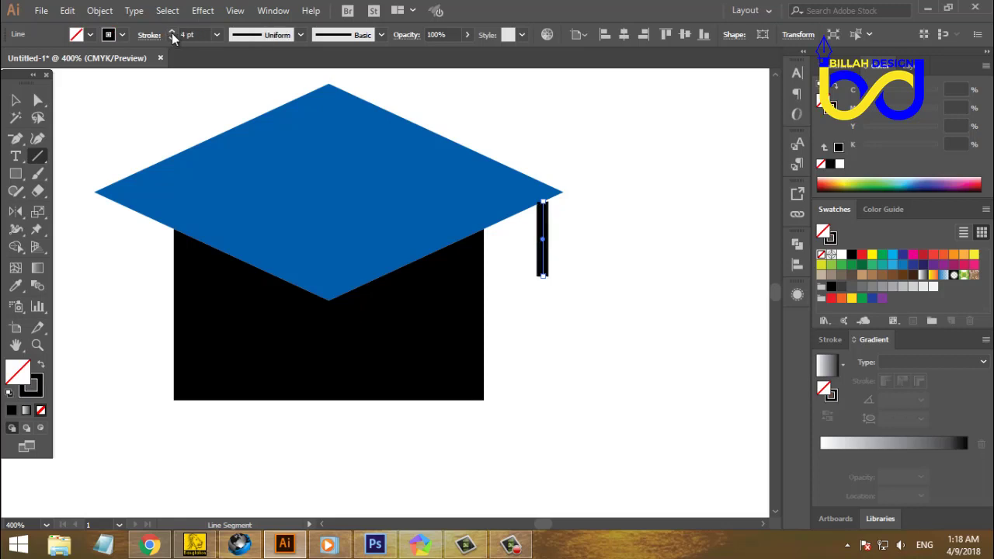
pyautogui.click(172, 39)
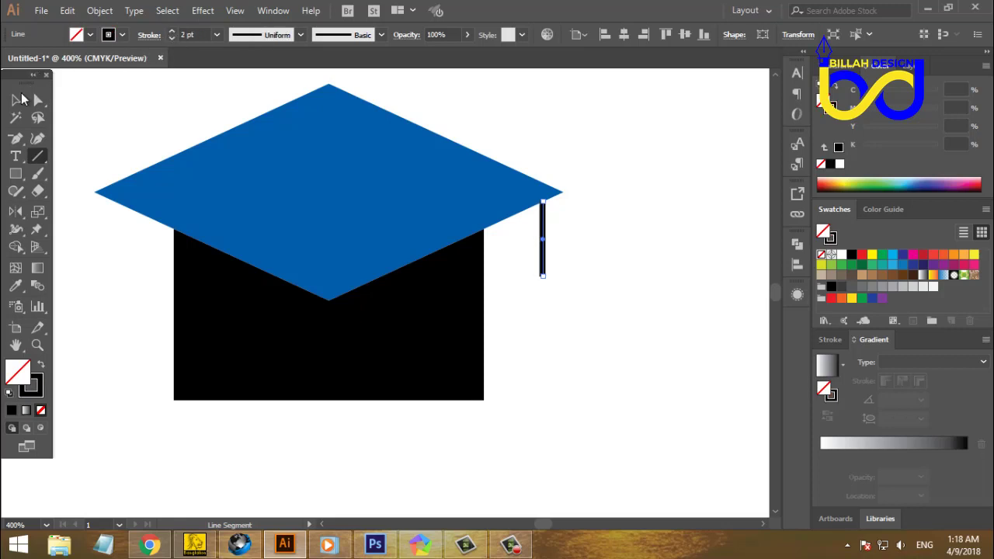
pyautogui.press('v')
# Step: Expand the tassel line into a filled shape with Object > Expand, cancelling an accidental Rasterize
pyautogui.click(584, 360)
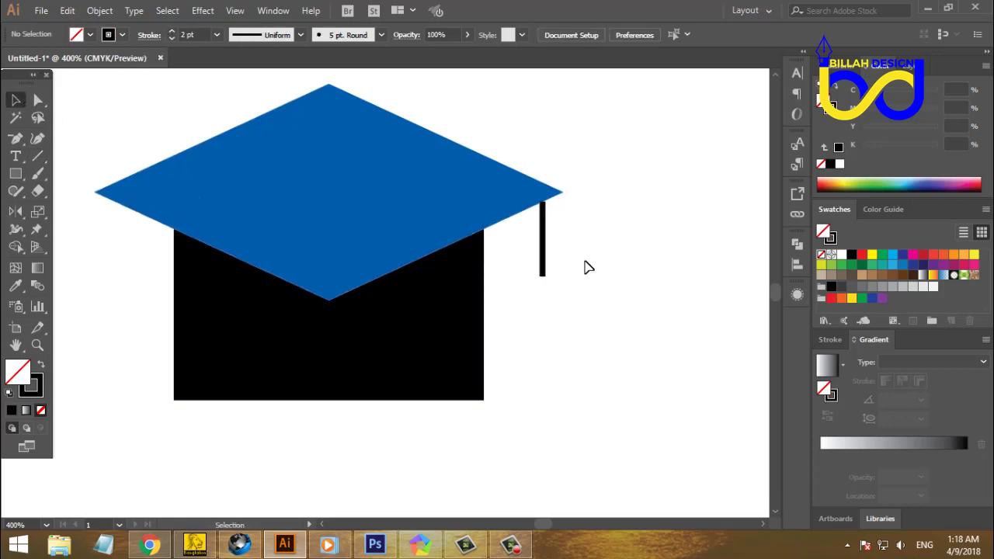
pyautogui.click(542, 268)
pyautogui.click(583, 322)
pyautogui.hotkey('ctrl', '-')
pyautogui.hotkey('ctrl', '-')
pyautogui.hotkey('ctrl', '-')
pyautogui.hotkey('ctrl', '-')
pyautogui.hotkey('ctrl', '-')
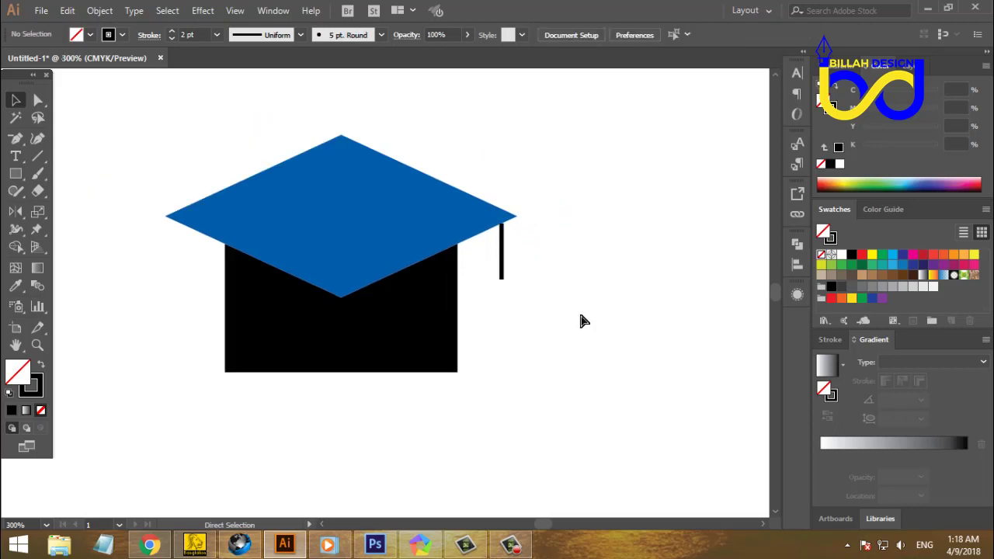
pyautogui.hotkey('ctrl', '+')
pyautogui.hotkey('ctrl', '+')
pyautogui.hotkey('ctrl', '+')
pyautogui.hotkey('ctrl', '+')
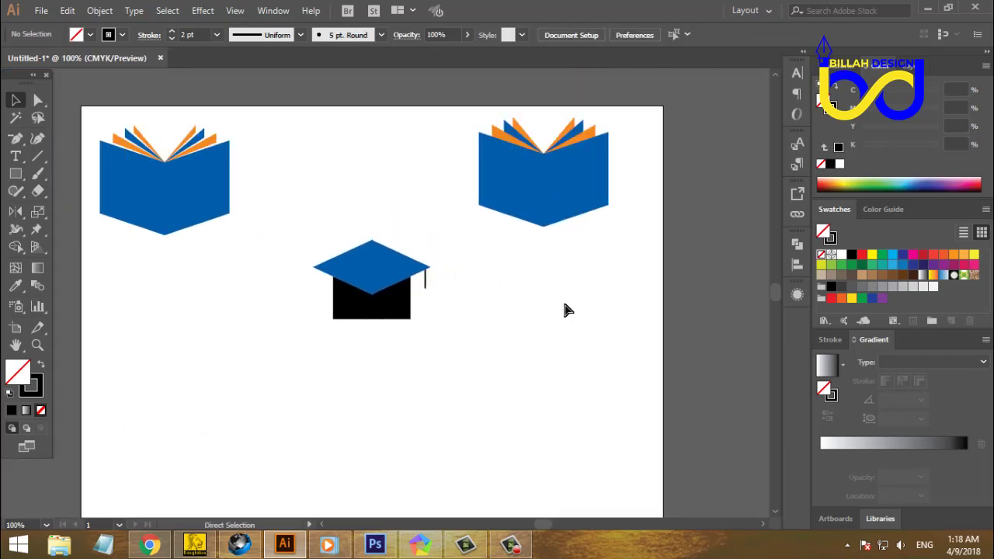
pyautogui.click(501, 280)
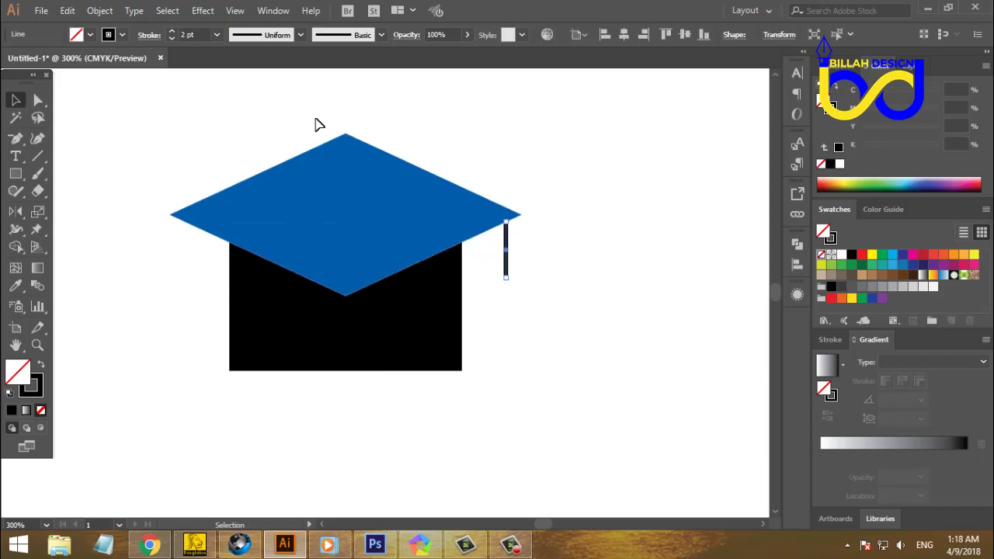
pyautogui.click(99, 10)
pyautogui.click(172, 195)
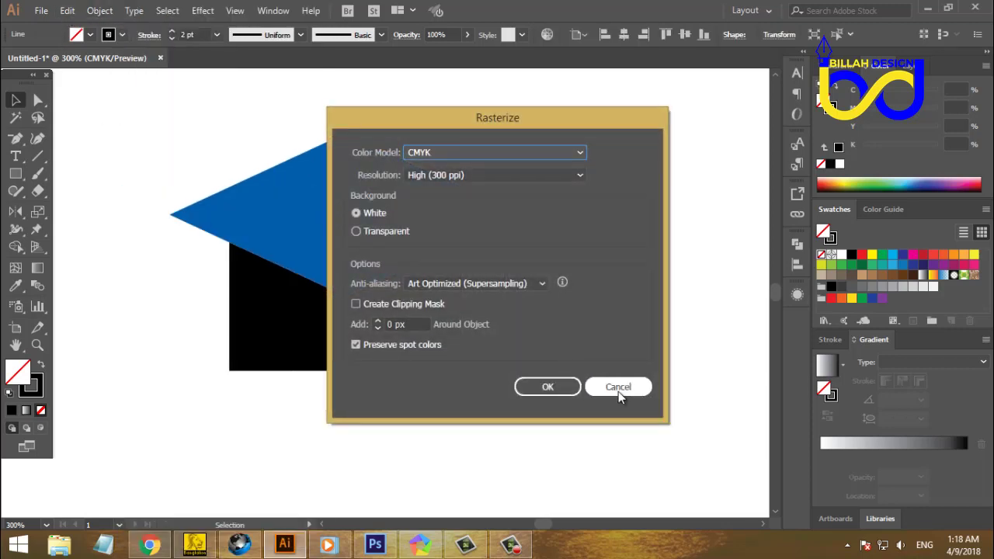
pyautogui.click(618, 387)
pyautogui.click(99, 10)
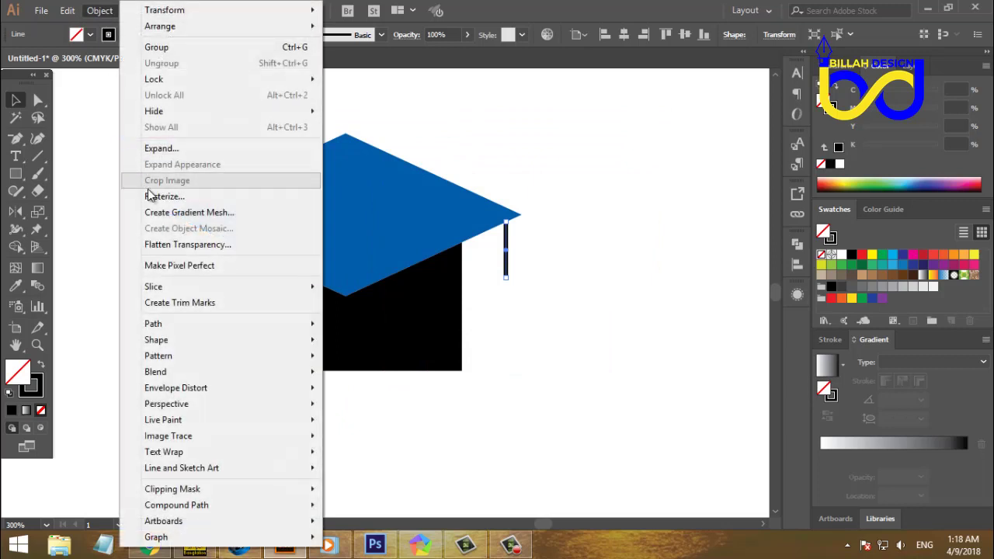
pyautogui.click(158, 149)
# Step: Confirm the expansion of the tassel line and zoom in on the cord
pyautogui.click(463, 354)
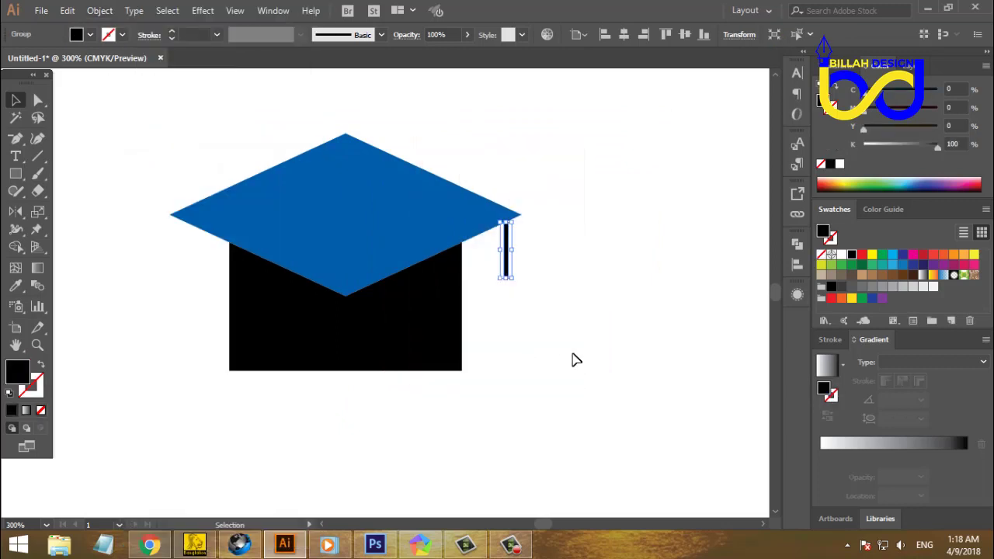
pyautogui.click(575, 359)
pyautogui.hotkey('ctrl', '+')
pyautogui.hotkey('ctrl', '+')
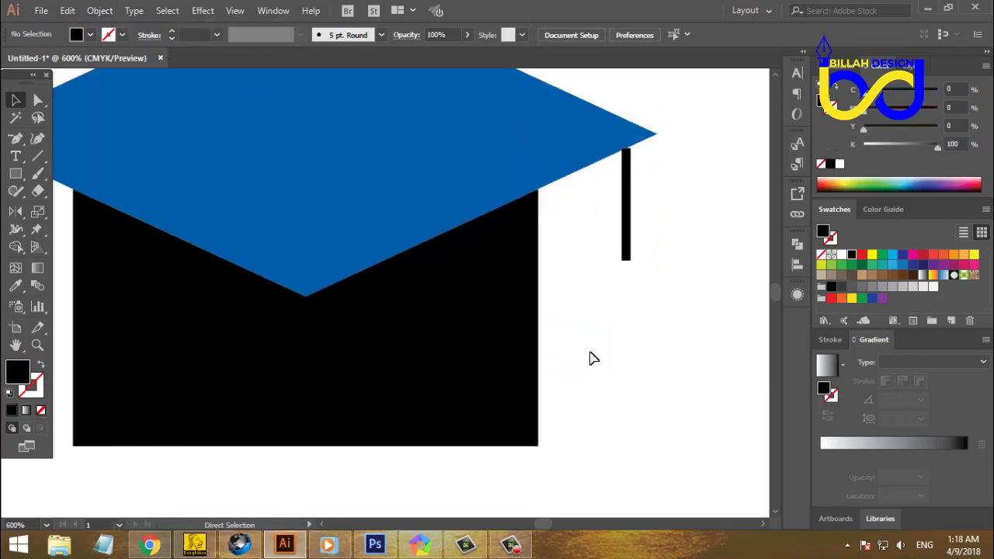
pyautogui.moveTo(664, 328); pyautogui.dragTo(552, 346)
# Step: Draw a small black circle with the Ellipse tool at the cord's bottom end
pyautogui.moveTo(15, 173); pyautogui.dragTo(89, 191)
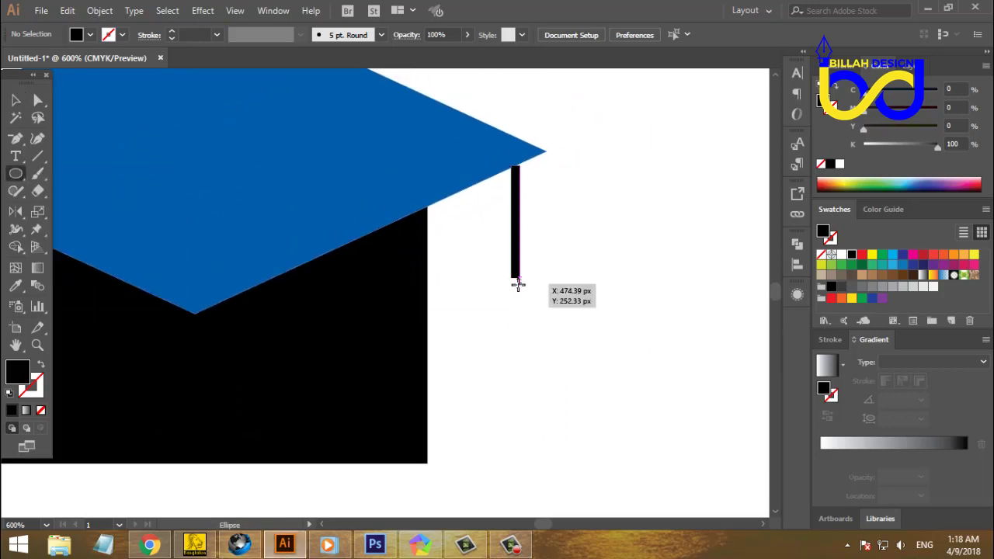
pyautogui.moveTo(518, 278); pyautogui.dragTo(529, 291)
pyautogui.press('v')
pyautogui.moveTo(583, 251); pyautogui.dragTo(482, 349)
pyautogui.click(568, 401)
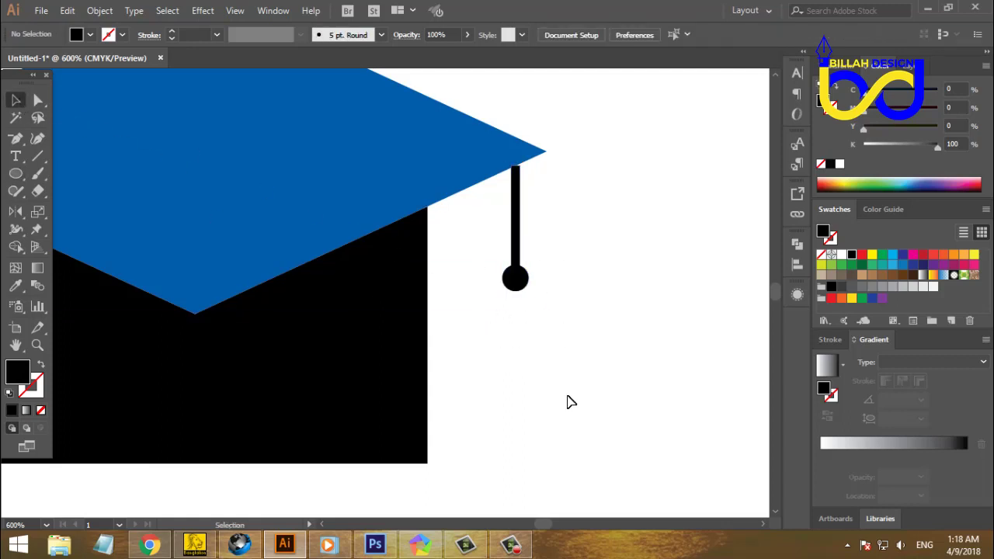
pyautogui.scroll(-1, 572, 384)
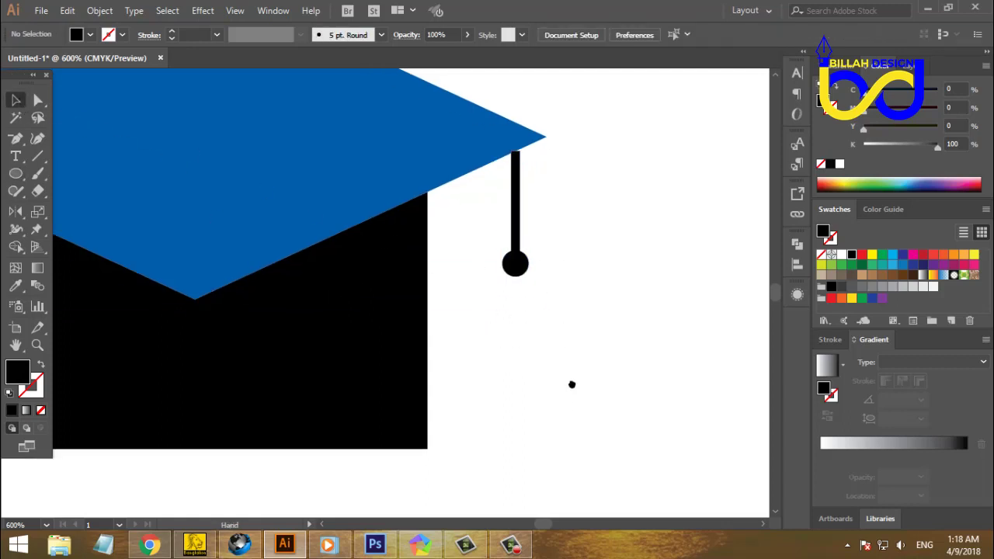
# Step: Sketch a triangle with the Shaper tool, with no stroke and a black fill
pyautogui.click(16, 191)
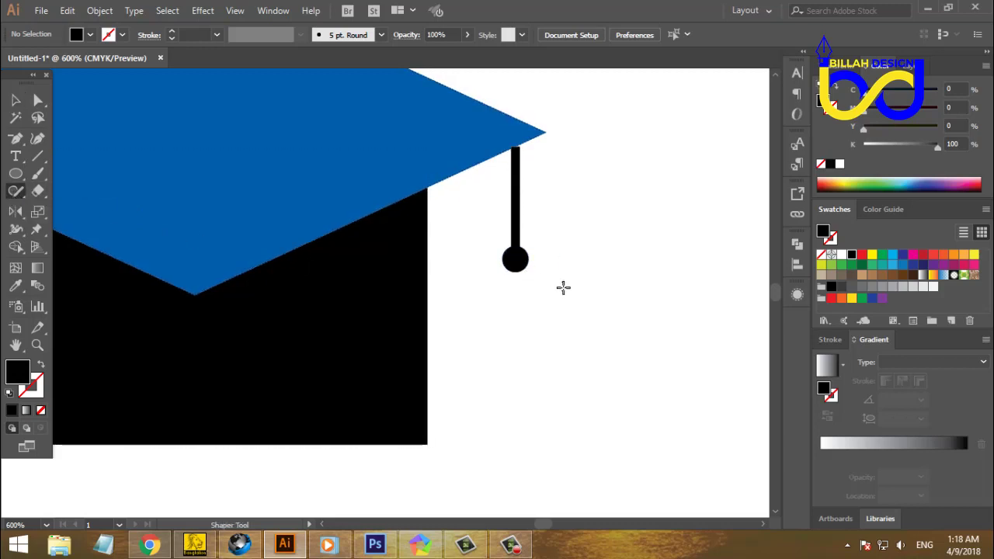
pyautogui.moveTo(622, 322); pyautogui.dragTo(600, 270)
pyautogui.press('v')
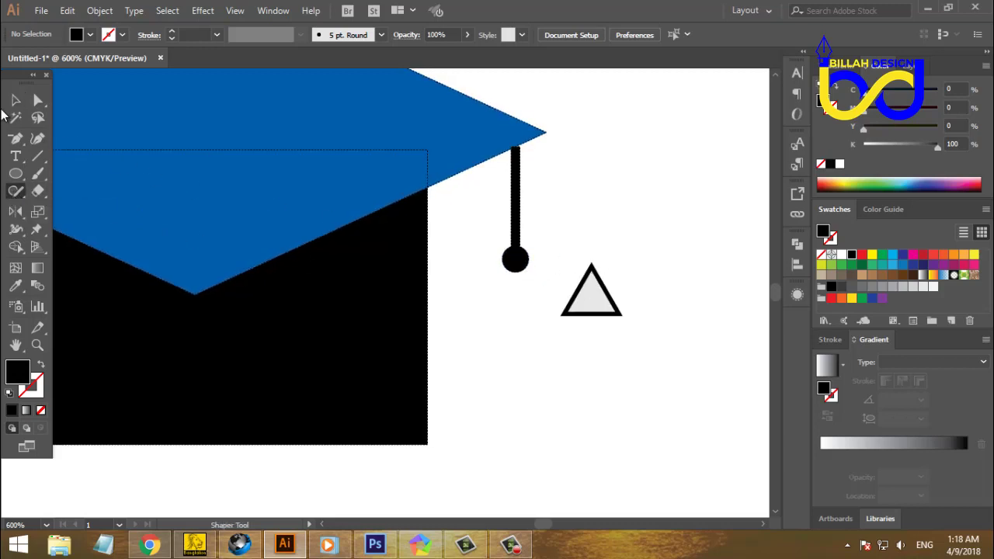
pyautogui.click(591, 311)
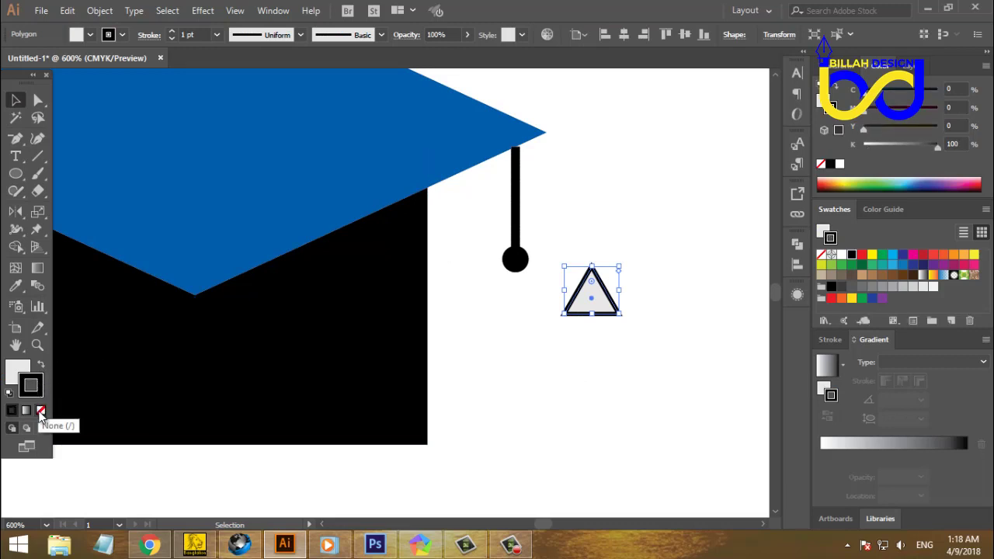
pyautogui.click(40, 410)
pyautogui.press('x')
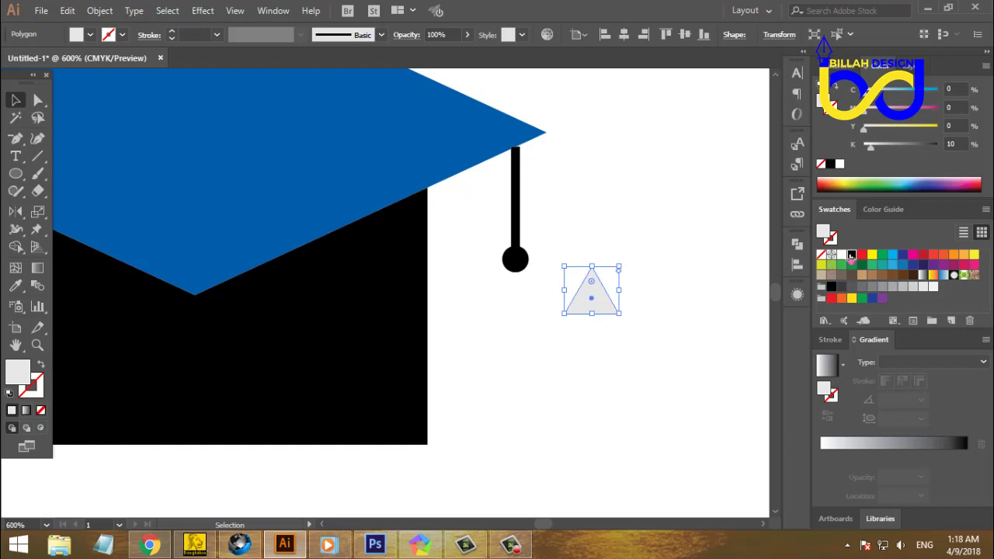
pyautogui.click(851, 255)
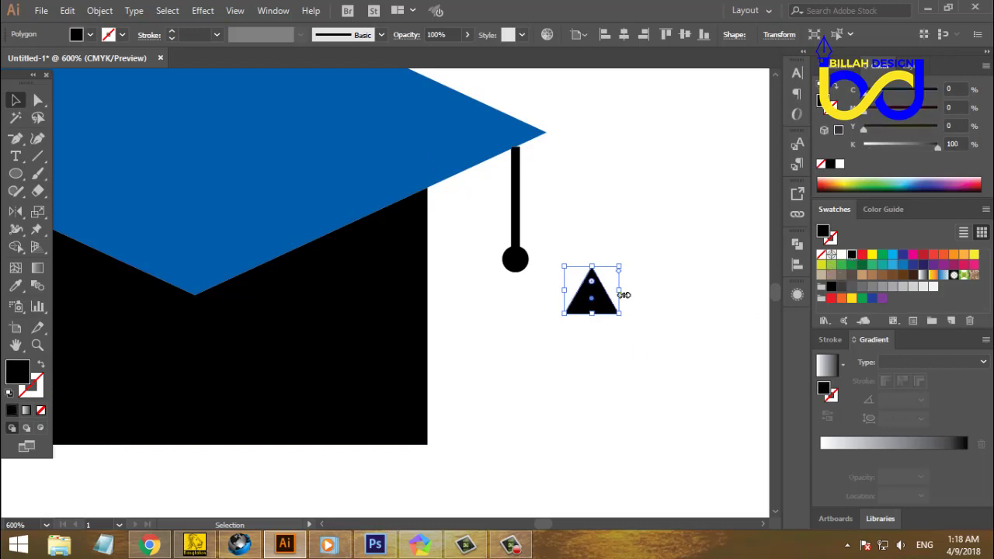
# Step: Resize the triangle into a narrow tip of about 8 × 19 px under the circle
pyautogui.moveTo(623, 295); pyautogui.dragTo(517, 344)
pyautogui.click(632, 400)
pyautogui.click(588, 400)
pyautogui.hotkey('ctrl', '-')
pyautogui.hotkey('ctrl', '-')
pyautogui.hotkey('ctrl', '-')
pyautogui.hotkey('ctrl', '-')
pyautogui.hotkey('ctrl', '-')
pyautogui.hotkey('ctrl', '-')
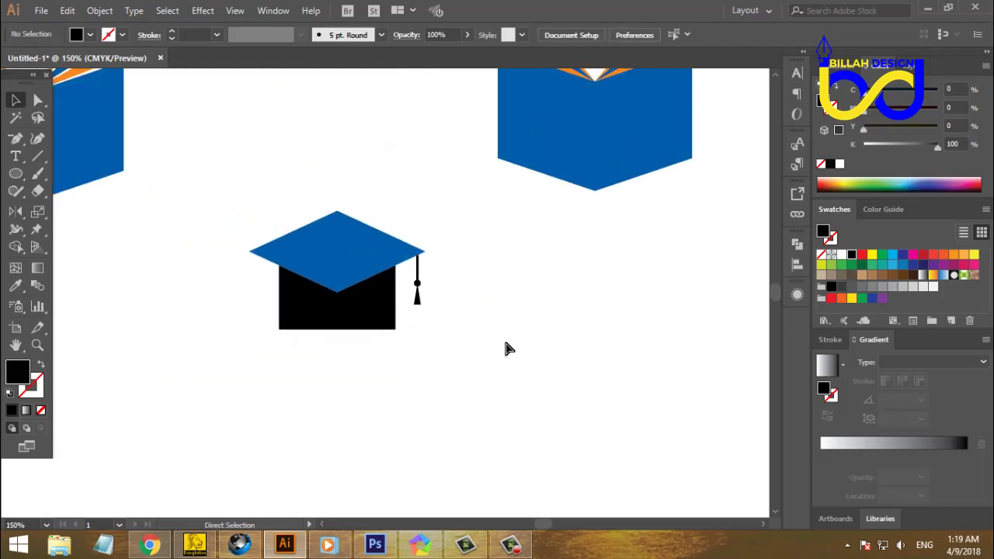
pyautogui.hotkey('ctrl', '+')
pyautogui.hotkey('ctrl', '+')
pyautogui.hotkey('ctrl', '+')
pyautogui.hotkey('ctrl', '+')
pyautogui.hotkey('ctrl', '+')
pyautogui.hotkey('ctrl', '+')
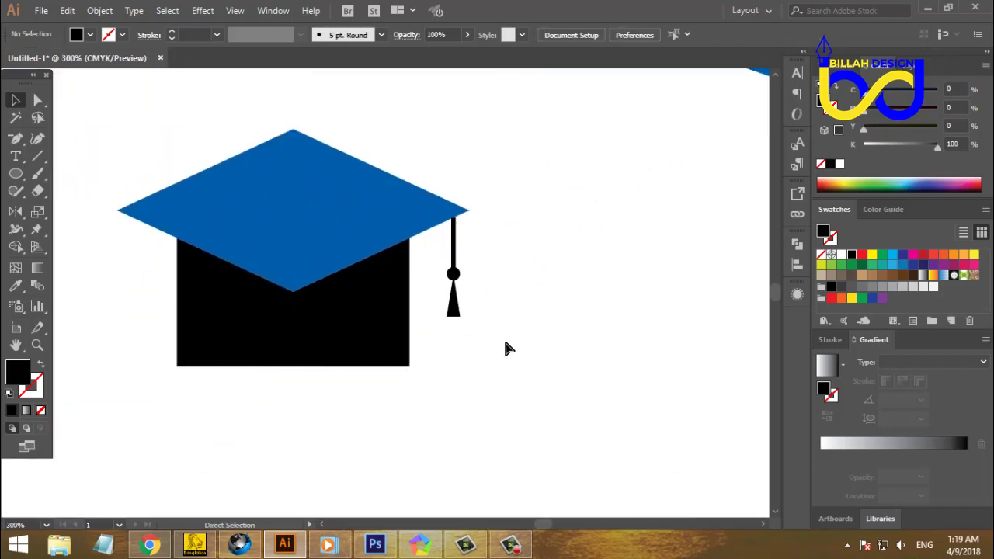
pyautogui.click(519, 340)
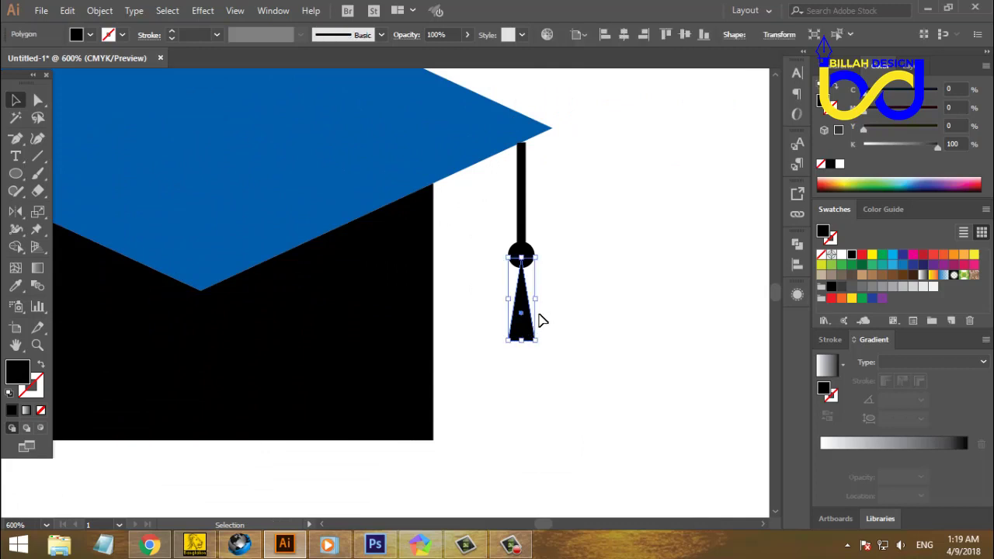
pyautogui.moveTo(537, 300); pyautogui.dragTo(539, 299)
pyautogui.click(588, 371)
pyautogui.hotkey('ctrl', '-')
pyautogui.hotkey('ctrl', '-')
pyautogui.hotkey('ctrl', '-')
pyautogui.hotkey('ctrl', '-')
pyautogui.hotkey('ctrl', '-')
pyautogui.hotkey('ctrl', '-')
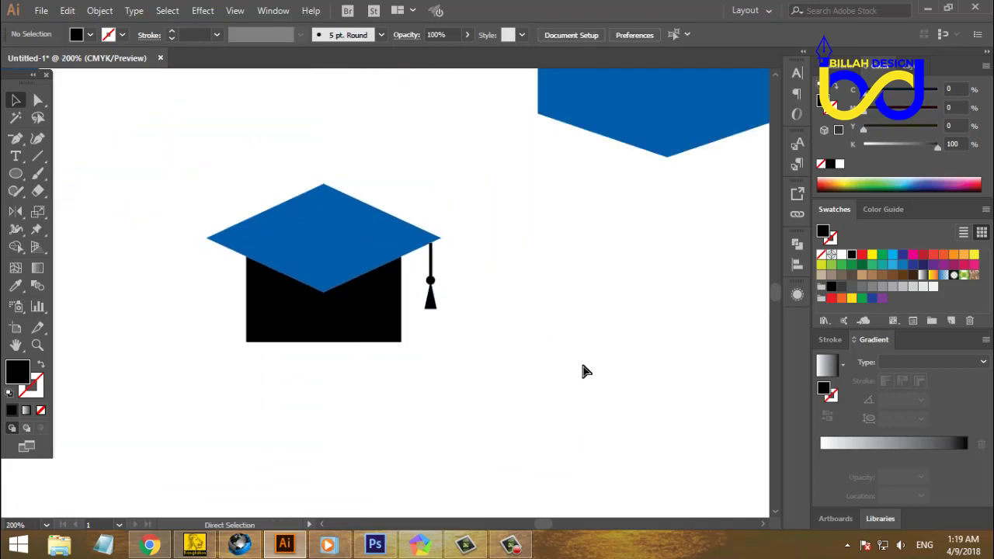
pyautogui.hotkey('ctrl', '+')
pyautogui.hotkey('ctrl', '+')
pyautogui.hotkey('ctrl', '+')
pyautogui.hotkey('ctrl', '+')
pyautogui.hotkey('ctrl', '+')
pyautogui.hotkey('ctrl', '+')
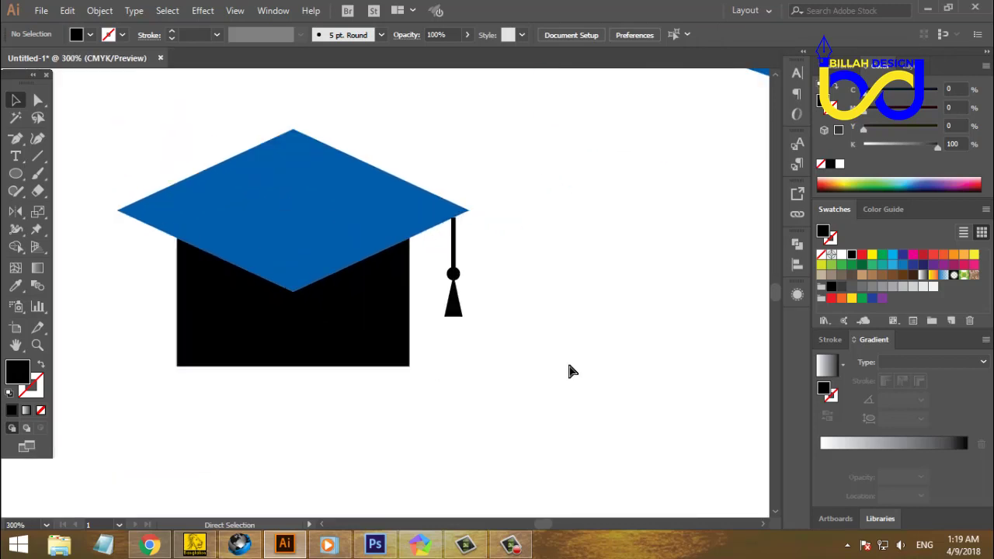
# Step: Unite the cord, circle and triangle into one tassel shape with Pathfinder
pyautogui.moveTo(543, 250); pyautogui.dragTo(490, 324)
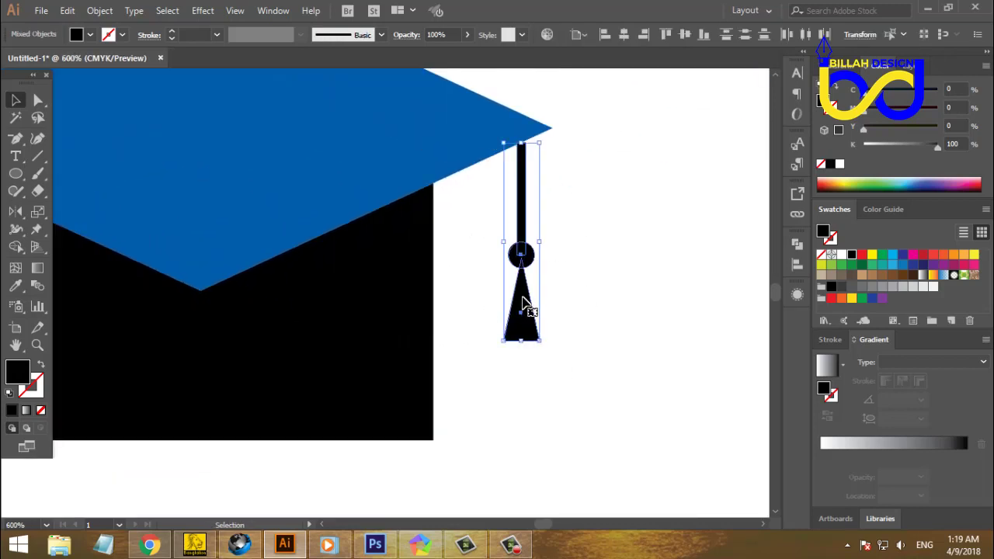
pyautogui.click(525, 304)
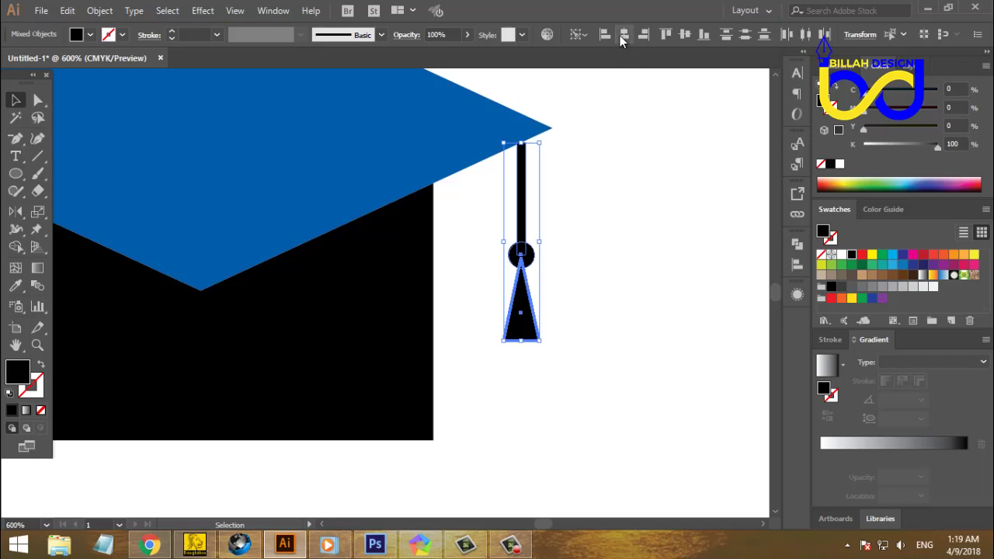
pyautogui.click(796, 245)
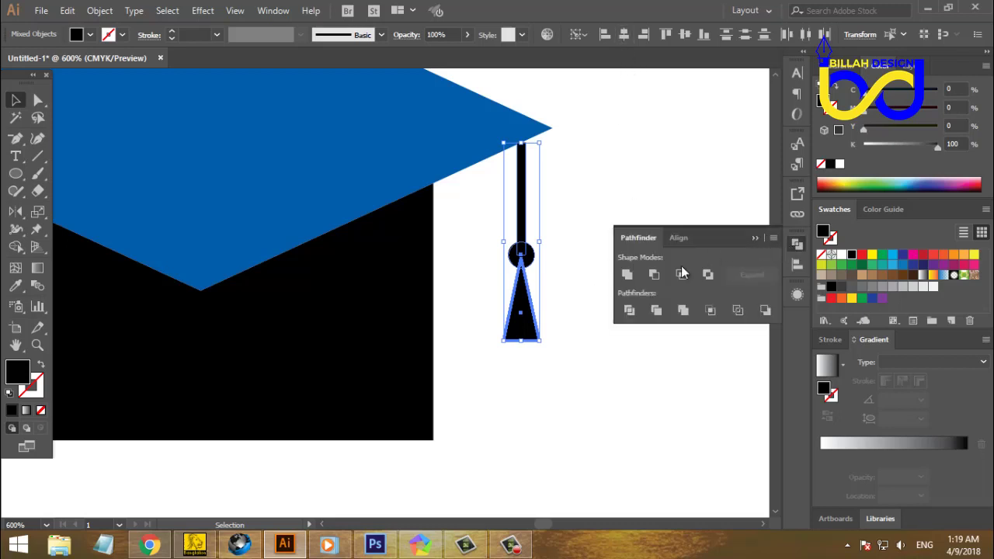
pyautogui.click(626, 274)
pyautogui.click(798, 247)
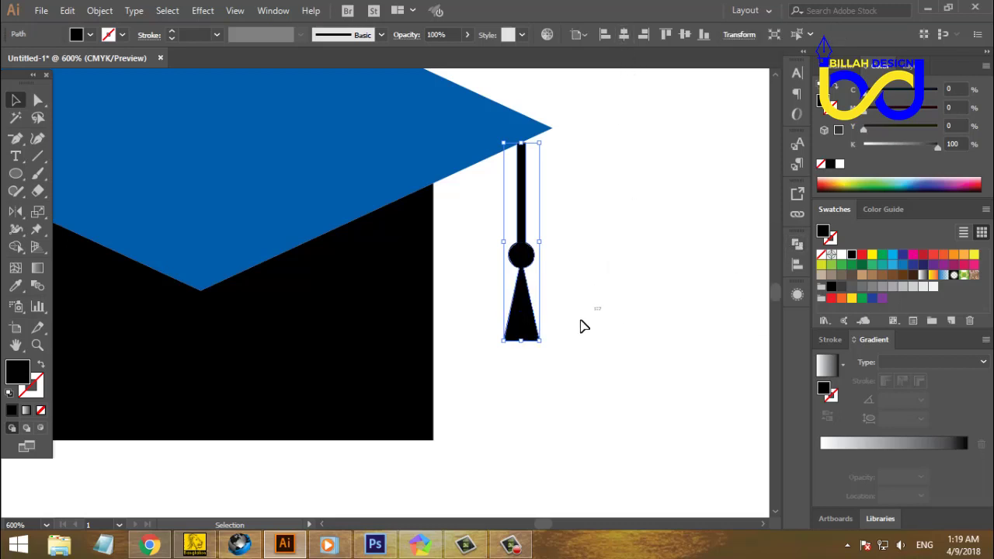
pyautogui.click(576, 345)
# Step: Select the whole graduation cap and Alt-drag a copy to the right
pyautogui.moveTo(590, 408); pyautogui.dragTo(637, 407)
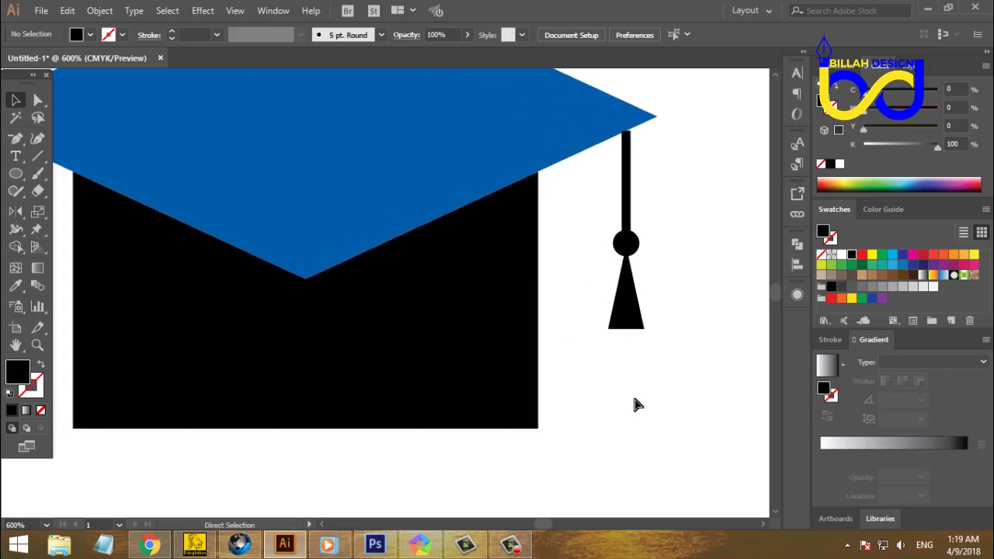
pyautogui.hotkey('ctrl', '-')
pyautogui.hotkey('ctrl', '-')
pyautogui.hotkey('ctrl', '-')
pyautogui.moveTo(524, 340); pyautogui.dragTo(547, 354)
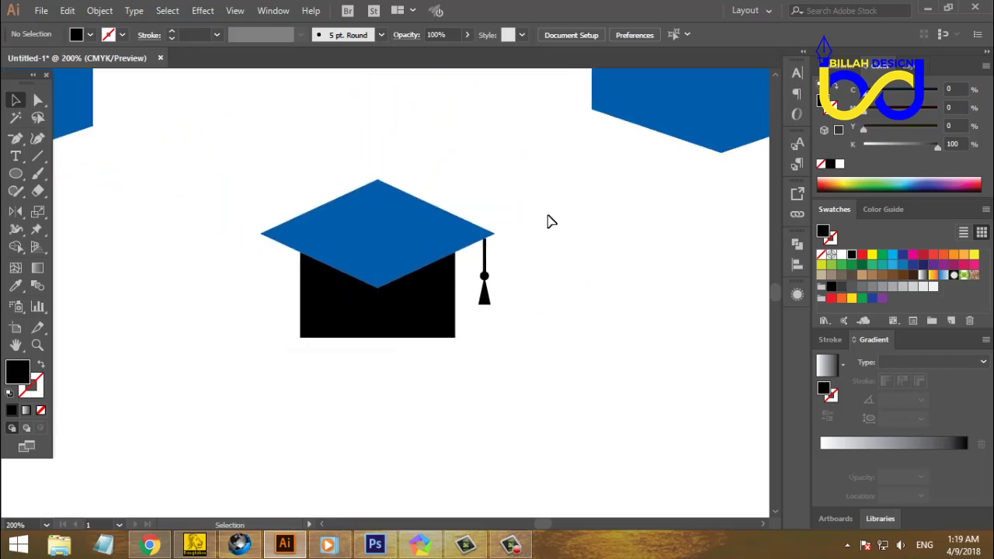
pyautogui.moveTo(548, 222); pyautogui.dragTo(373, 364)
pyautogui.moveTo(408, 327); pyautogui.dragTo(684, 308)
# Step: Duplicate the left cap's blue diamond top so the copy sits 4 px below the original
pyautogui.click(640, 439)
pyautogui.click(388, 236)
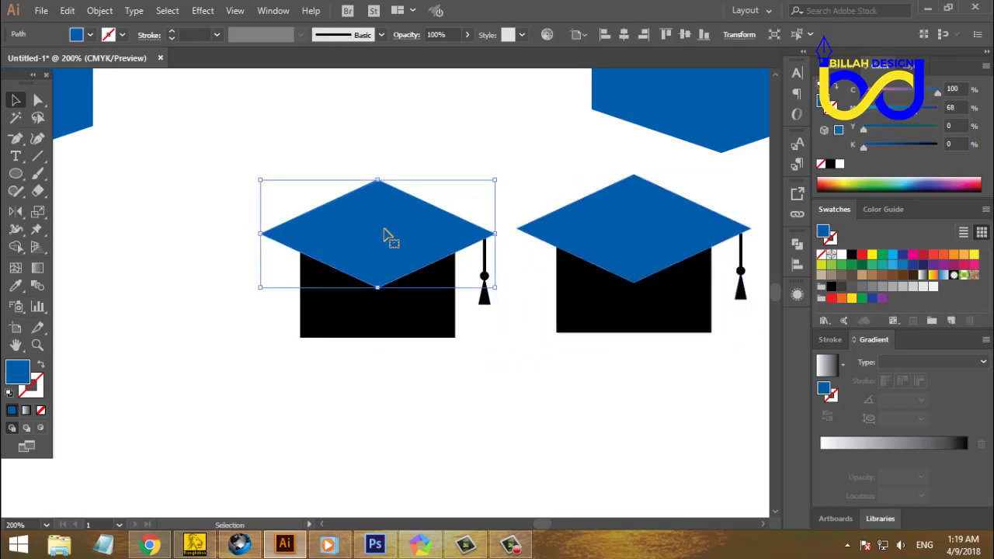
pyautogui.click(102, 13)
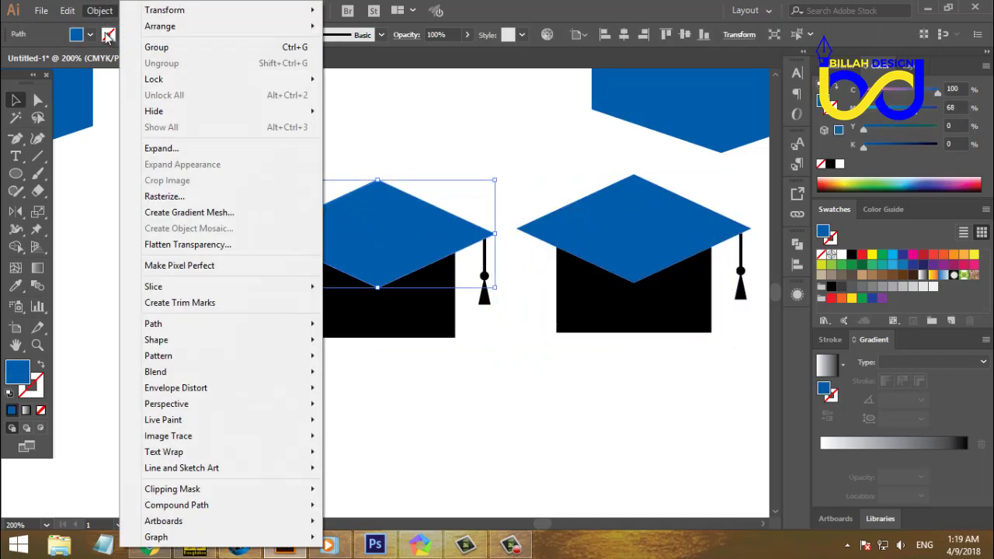
pyautogui.moveTo(180, 325)
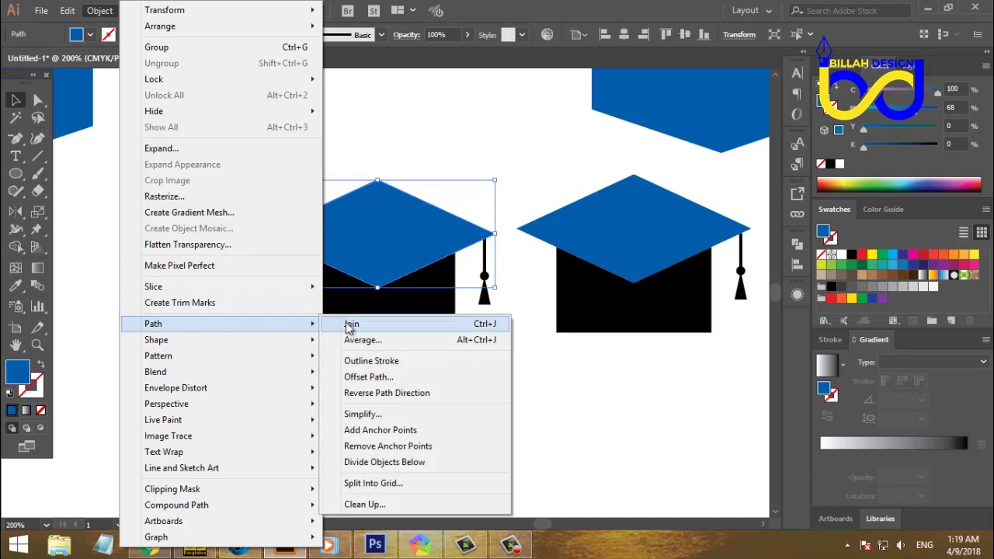
pyautogui.click(388, 142)
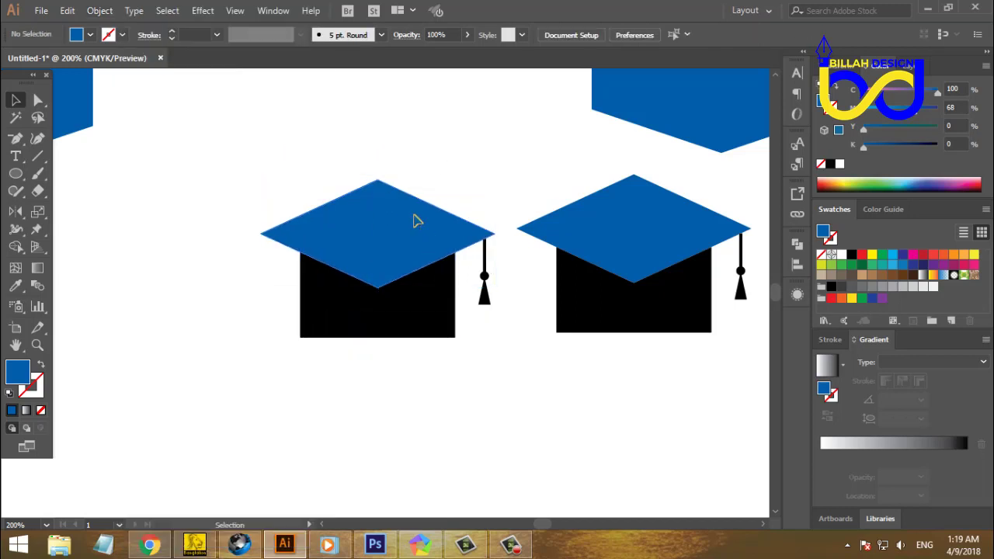
pyautogui.moveTo(415, 223); pyautogui.dragTo(415, 226)
pyautogui.press('Down')
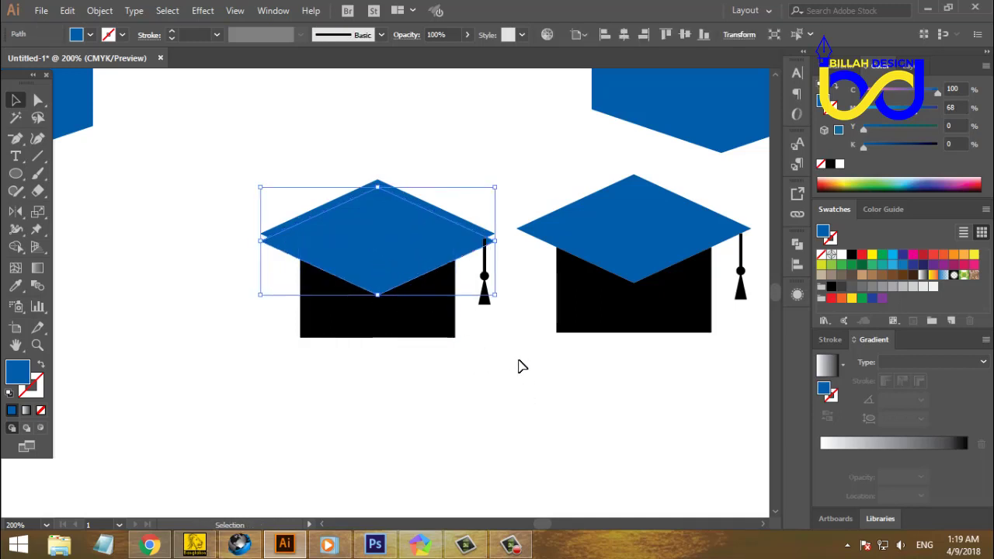
# Step: Fill the top's copy red and subtract it from the black body with Minus Front
pyautogui.click(862, 257)
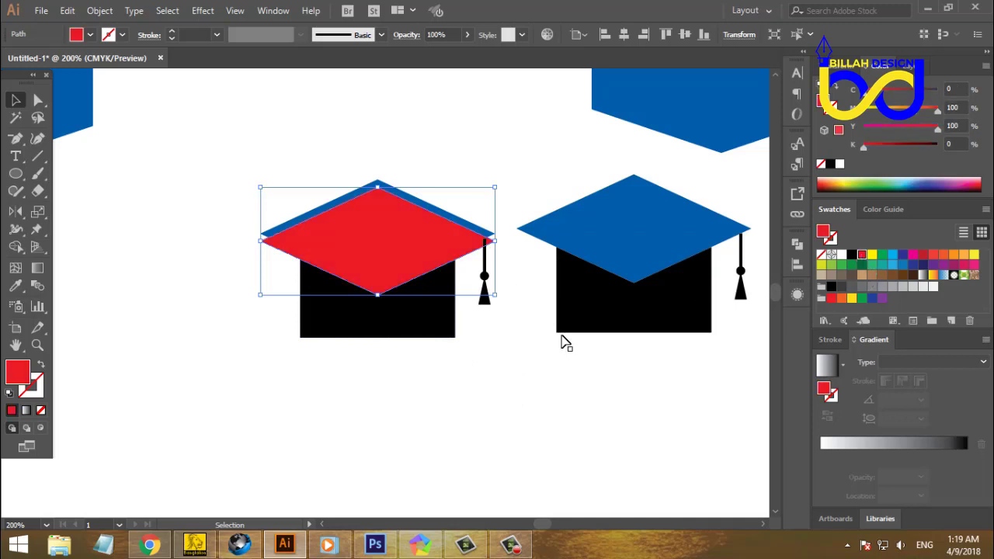
pyautogui.click(470, 359)
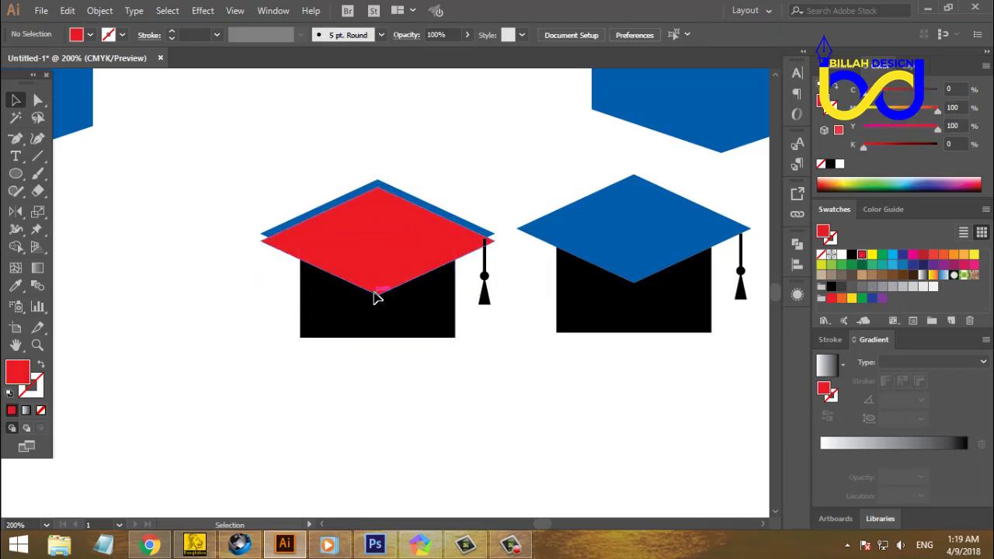
pyautogui.click(376, 294)
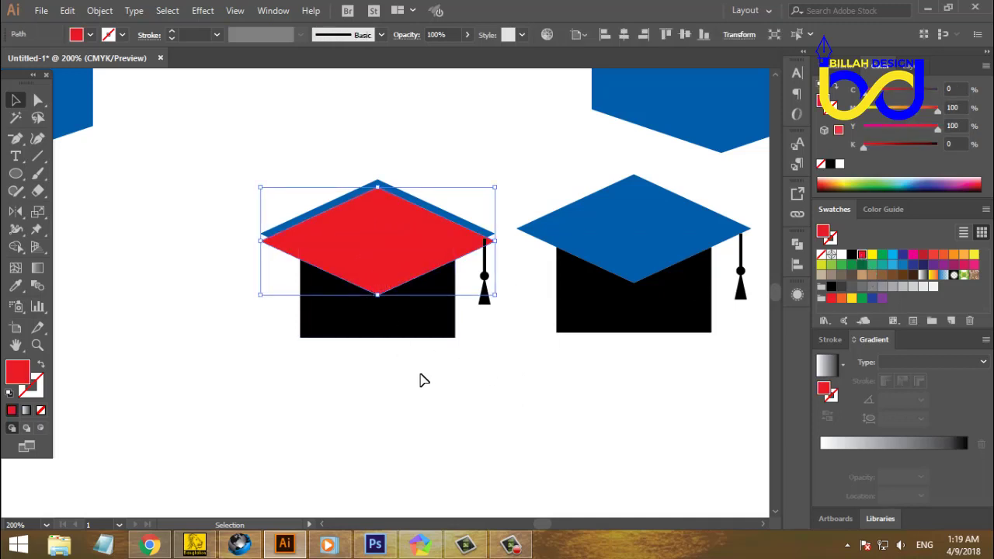
pyautogui.keyDown('shift'); pyautogui.click(411, 318); pyautogui.keyUp('shift')
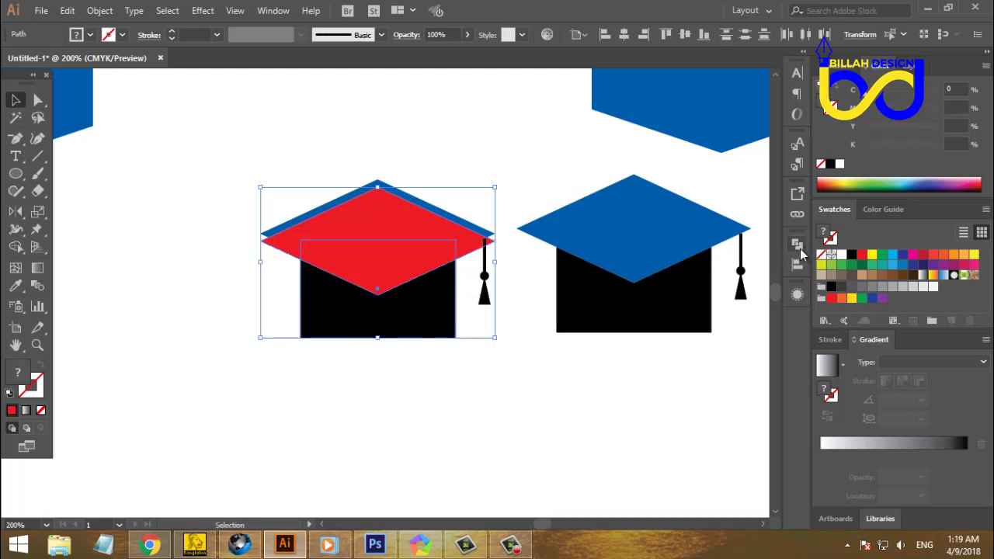
pyautogui.click(797, 245)
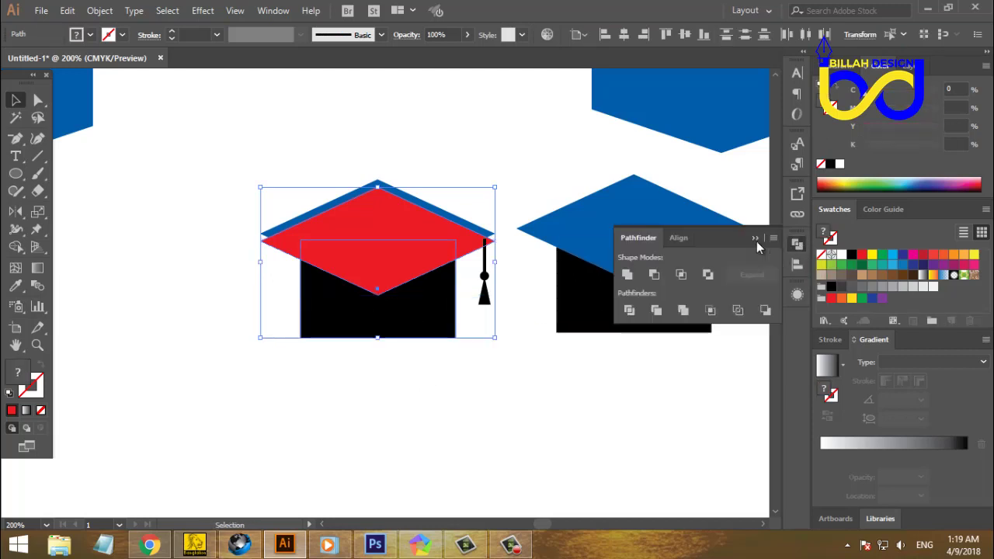
pyautogui.click(654, 274)
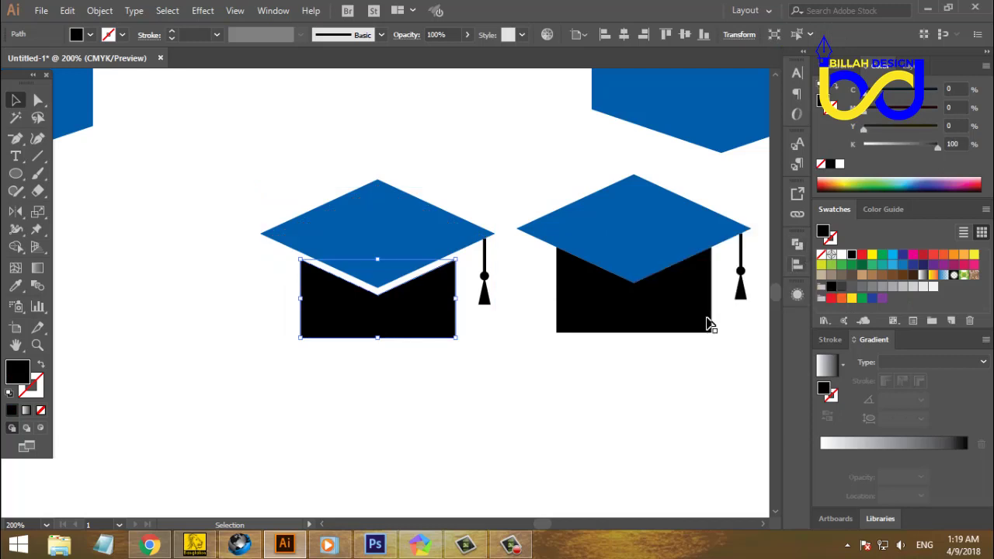
pyautogui.click(427, 341)
pyautogui.click(415, 334)
pyautogui.click(484, 414)
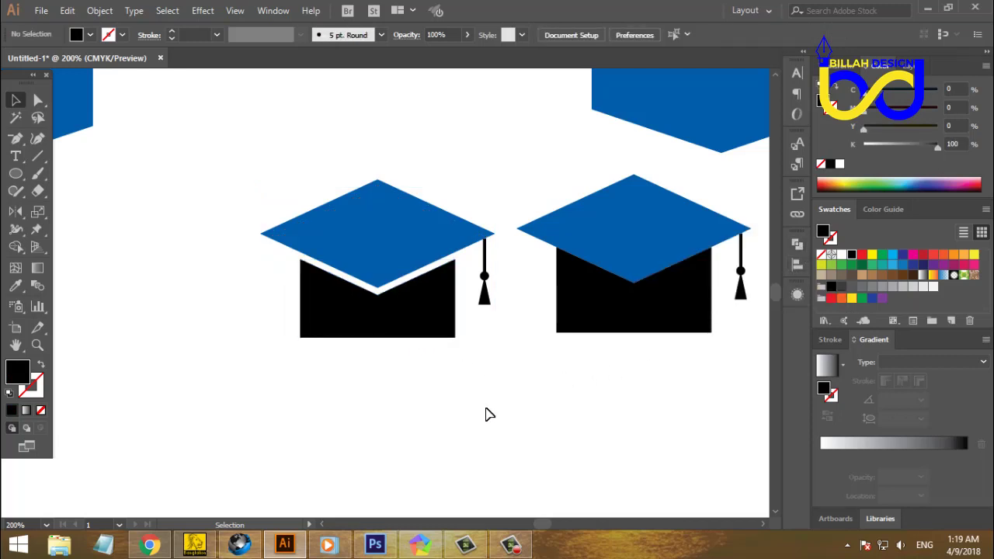
pyautogui.hotkey('ctrl', '-')
pyautogui.hotkey('ctrl', '-')
pyautogui.hotkey('ctrl', '-')
pyautogui.hotkey('ctrl', '-')
pyautogui.hotkey('ctrl', '+')
pyautogui.hotkey('ctrl', '+')
pyautogui.hotkey('ctrl', '+')
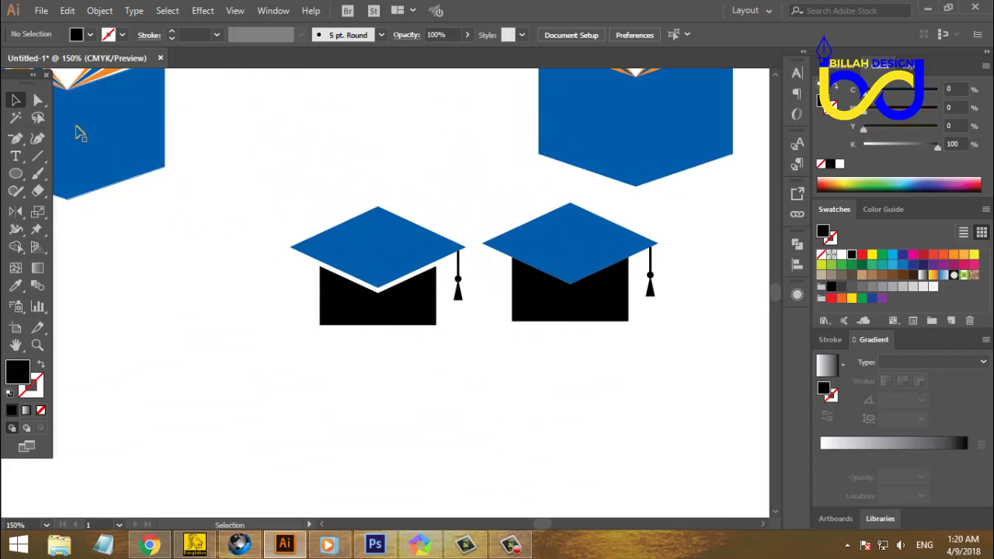
# Step: Select a bottom corner anchor of the left cap's body with Direct Selection, then deselect it
pyautogui.click(38, 100)
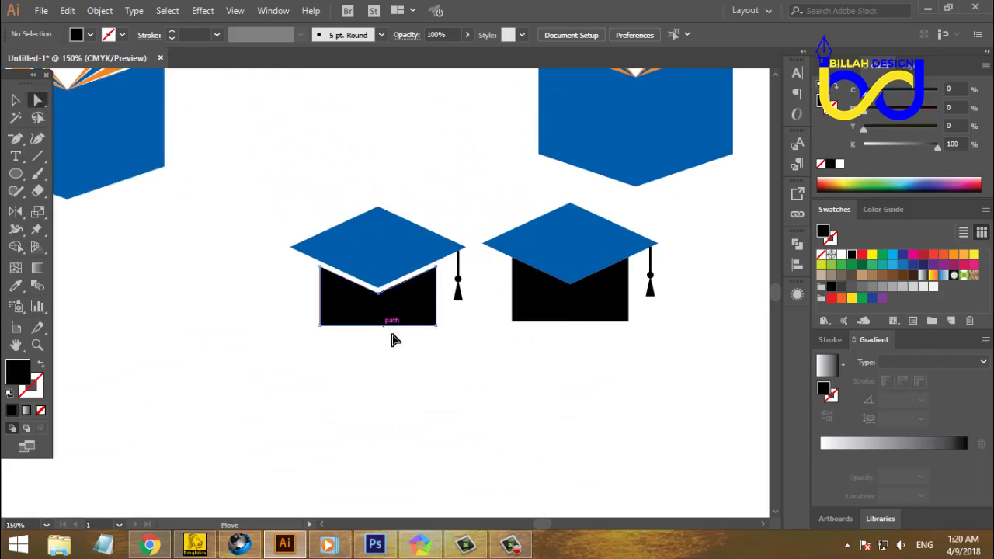
pyautogui.click(320, 325)
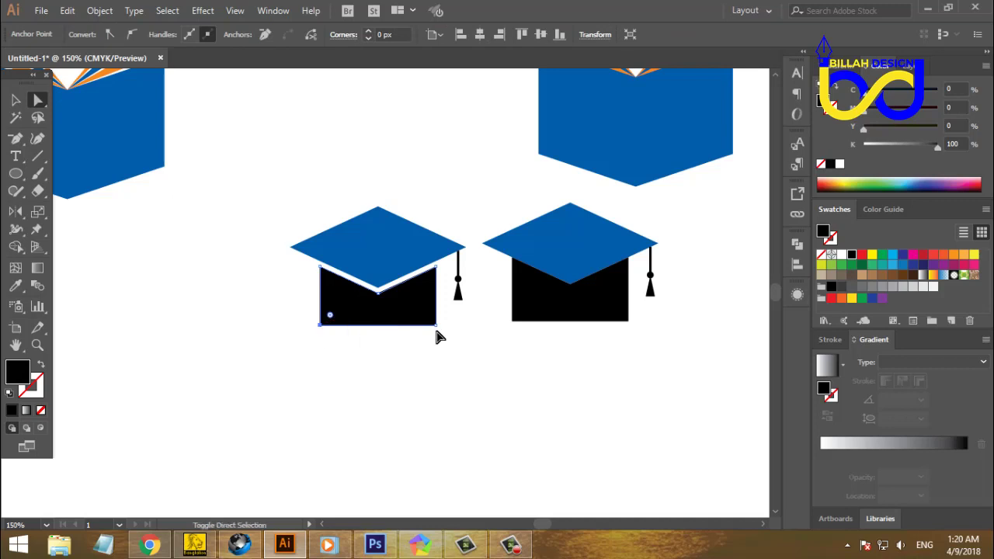
pyautogui.click(379, 336)
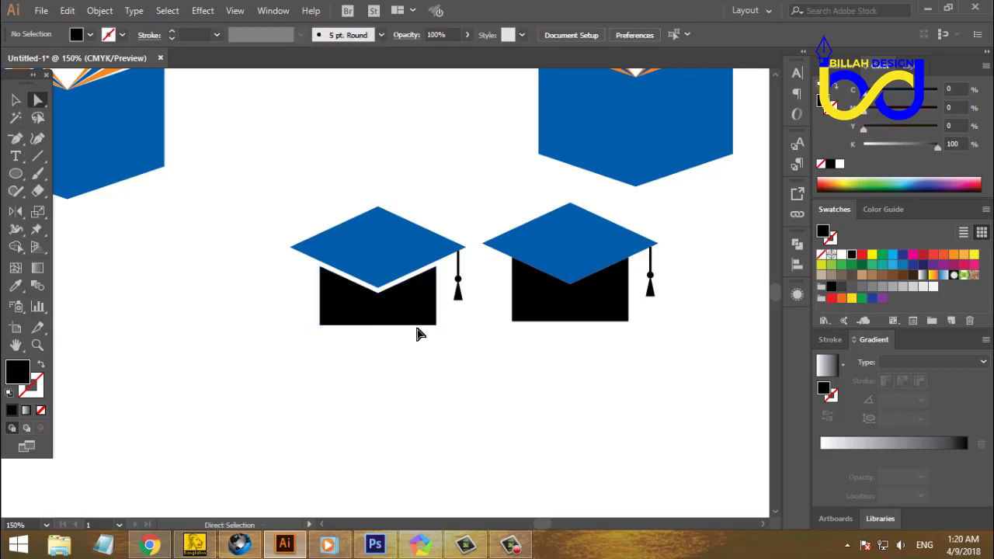
# Step: Bend the left cap body's bottom-middle anchor with the Anchor Point tool into a downward curve
pyautogui.click(15, 139)
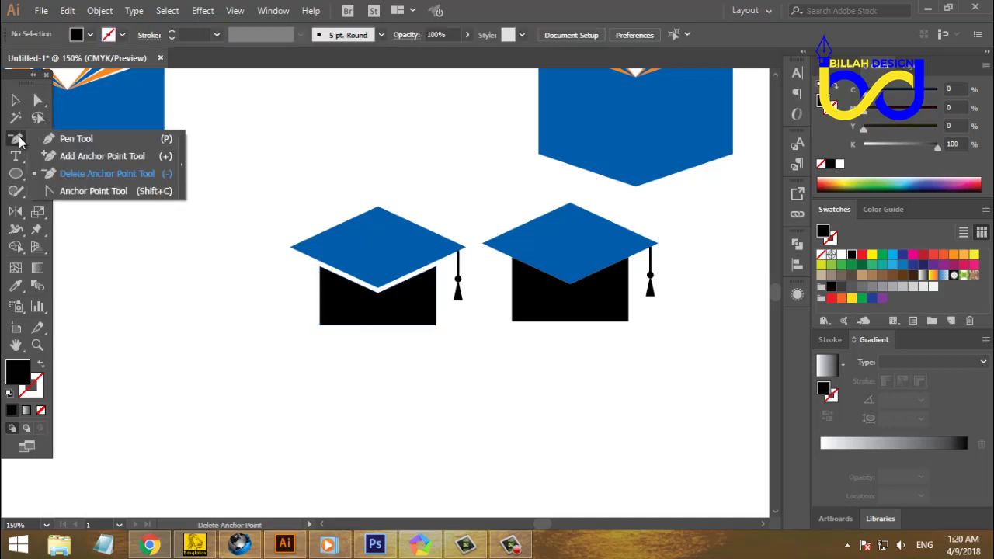
pyautogui.click(101, 191)
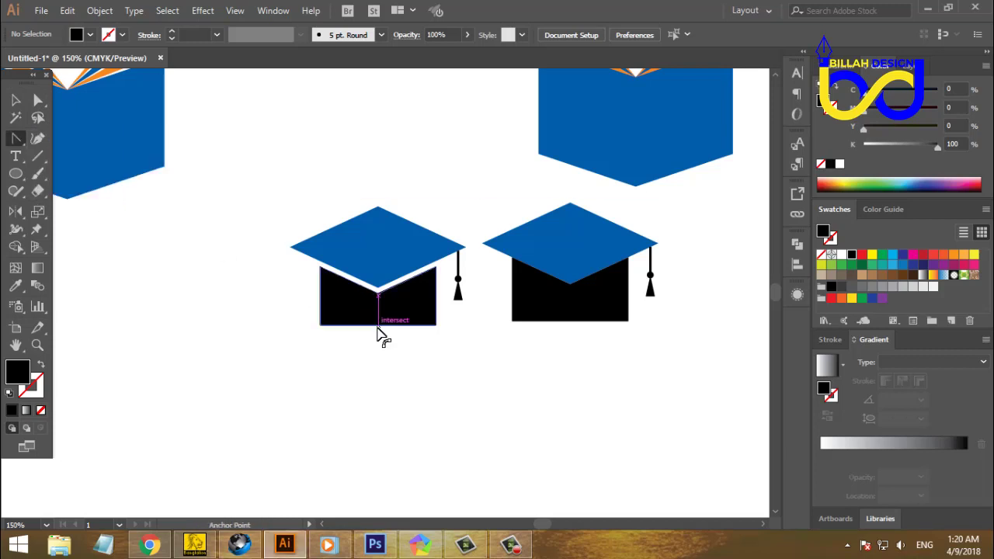
pyautogui.moveTo(378, 331); pyautogui.dragTo(378, 333)
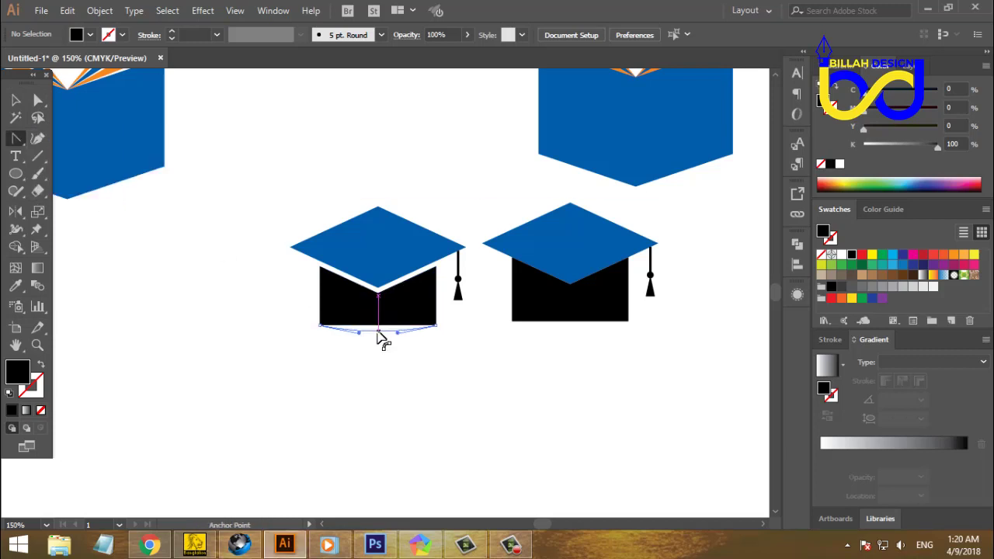
pyautogui.press('v')
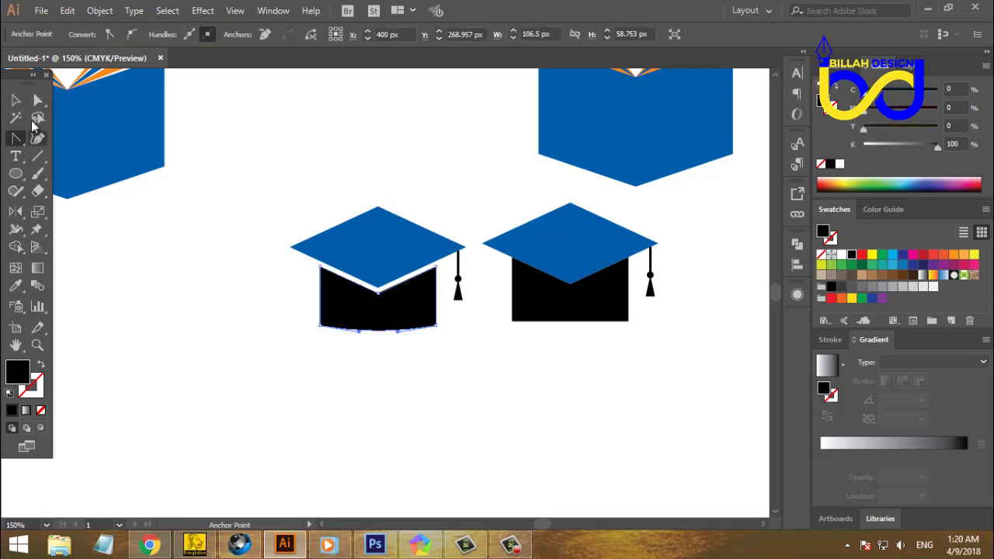
pyautogui.click(204, 326)
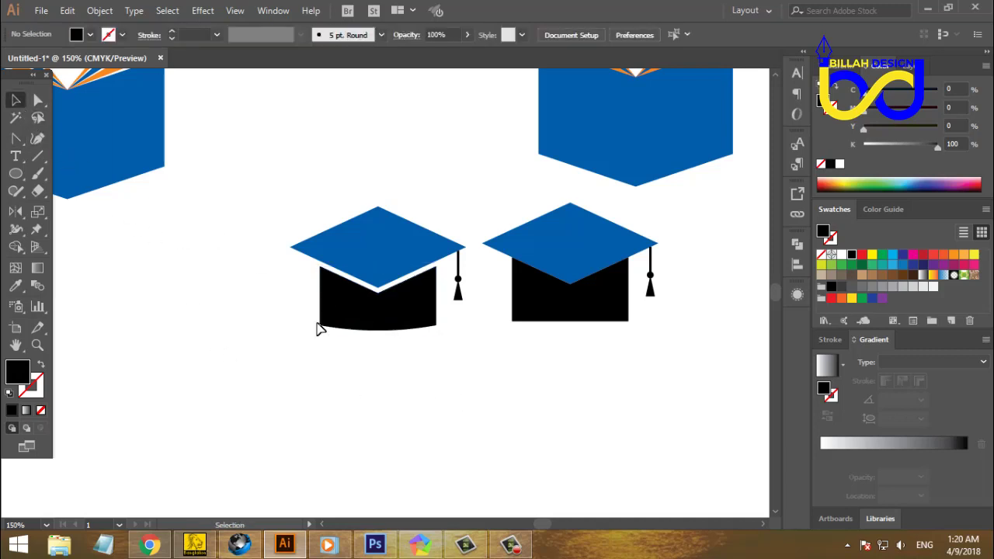
pyautogui.press('a')
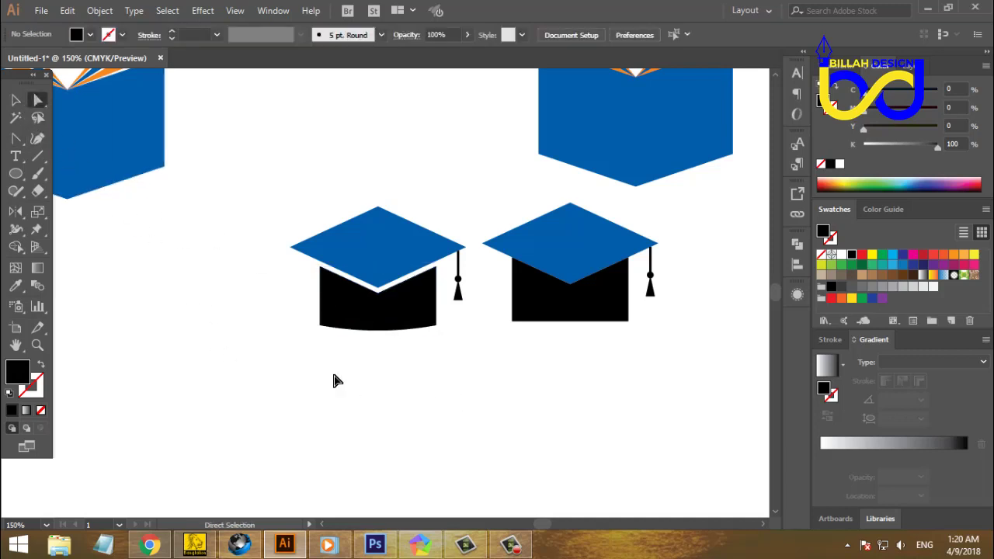
pyautogui.click(17, 140)
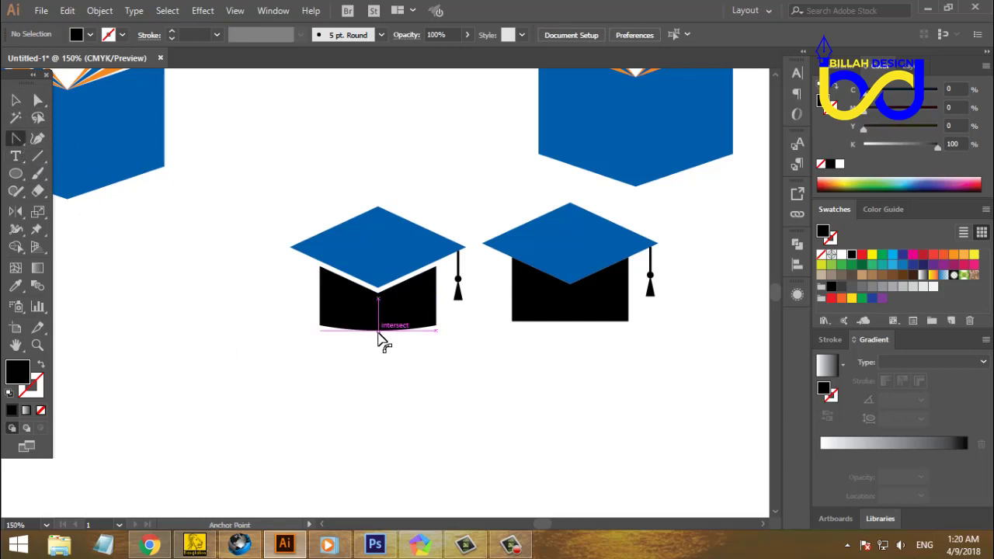
pyautogui.moveTo(378, 332); pyautogui.dragTo(380, 339)
pyautogui.press('v')
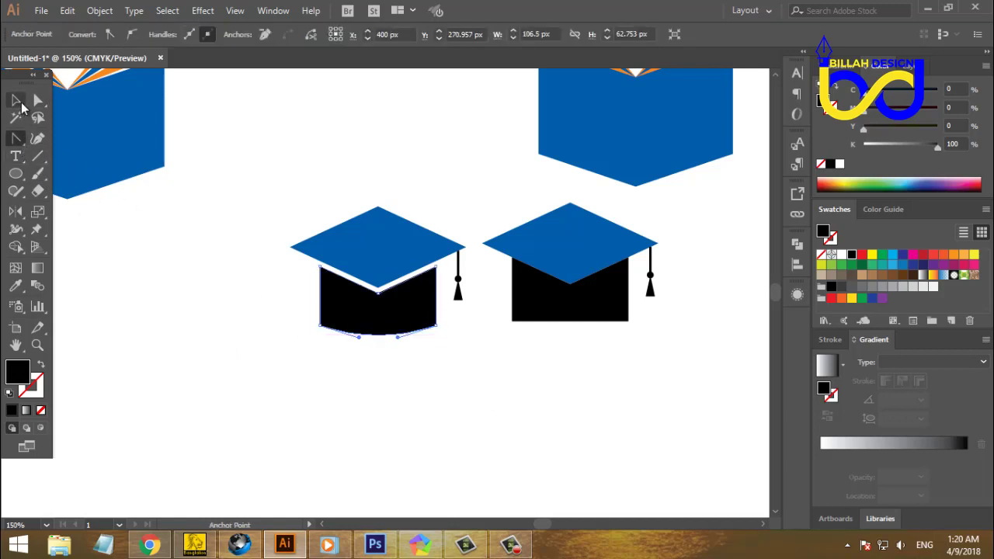
pyautogui.click(476, 413)
# Step: Zoom to 100% and turn the left cap's blue top black
pyautogui.hotkey('ctrl', '-')
pyautogui.hotkey('ctrl', '-')
pyautogui.hotkey('ctrl', '-')
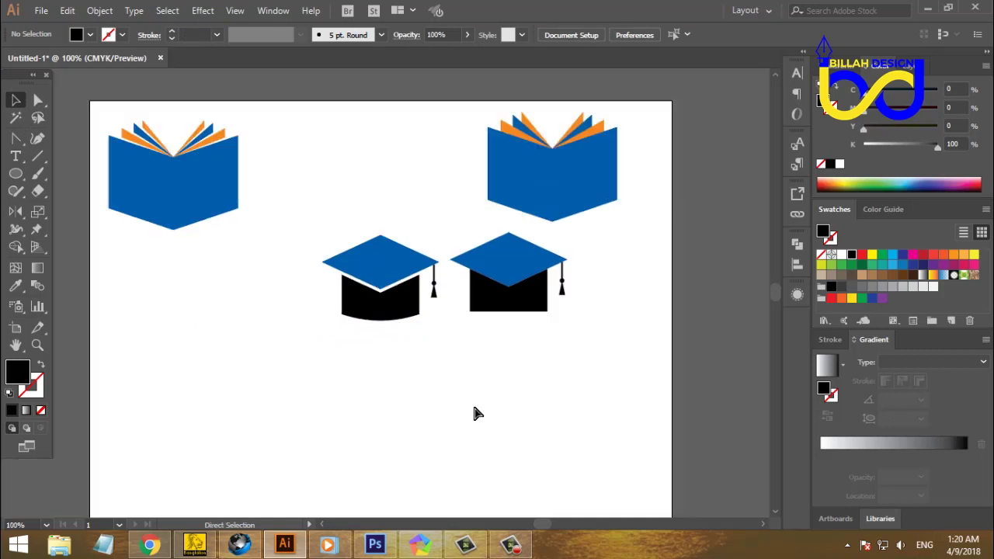
pyautogui.hotkey('ctrl', '+')
pyautogui.hotkey('ctrl', '+')
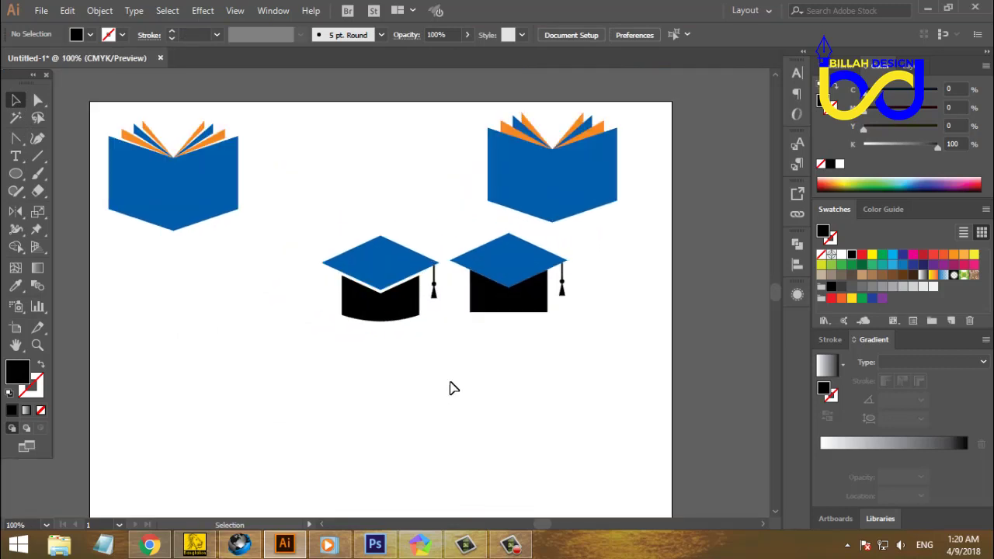
pyautogui.moveTo(378, 286); pyautogui.dragTo(431, 344)
pyautogui.moveTo(328, 215); pyautogui.dragTo(449, 349)
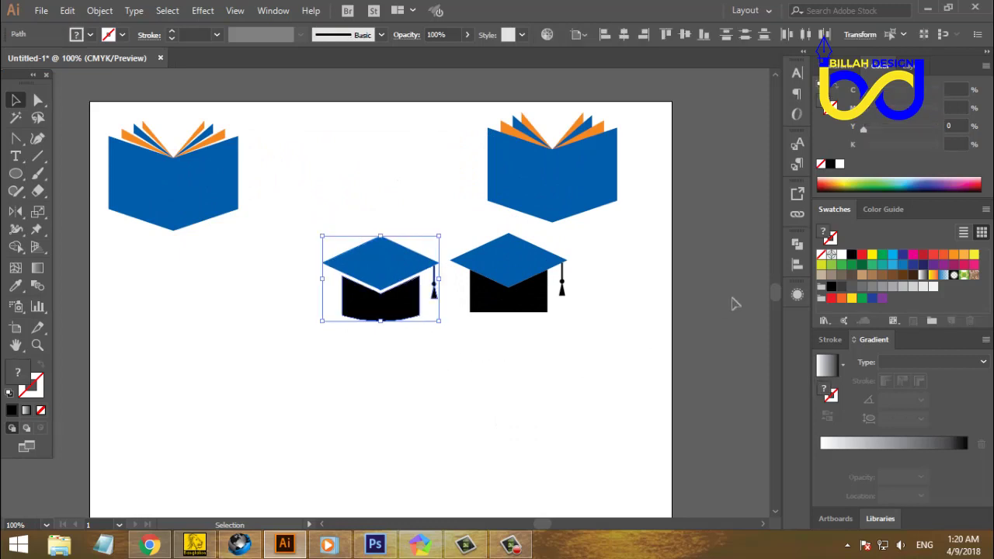
pyautogui.click(851, 256)
pyautogui.click(494, 368)
# Step: Move the all-black cap up between the two book icons
pyautogui.moveTo(333, 239); pyautogui.dragTo(439, 344)
pyautogui.moveTo(412, 304); pyautogui.dragTo(388, 210)
pyautogui.click(392, 314)
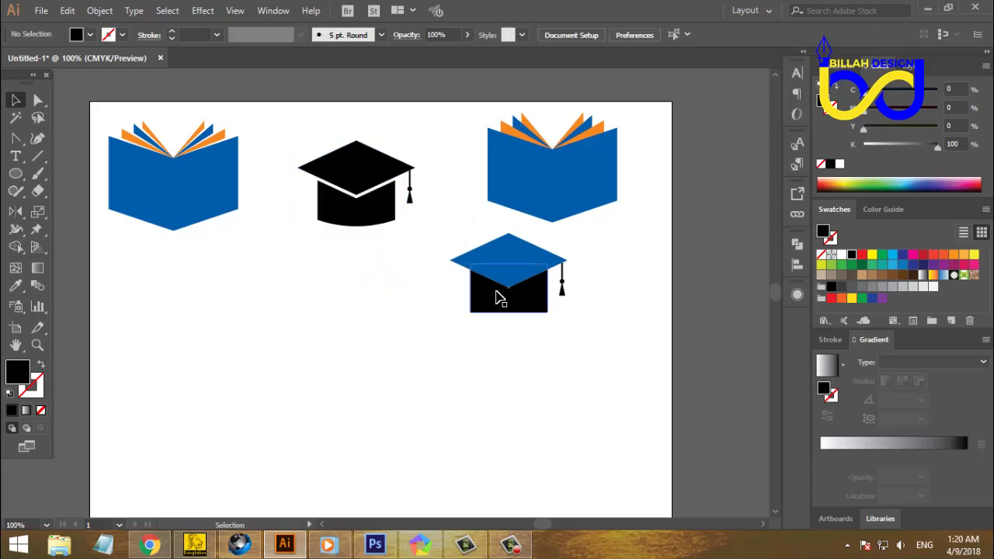
pyautogui.click(524, 309)
pyautogui.click(541, 368)
# Step: Duplicate the second cap's blue top slightly below the original
pyautogui.hotkey('ctrl', '+')
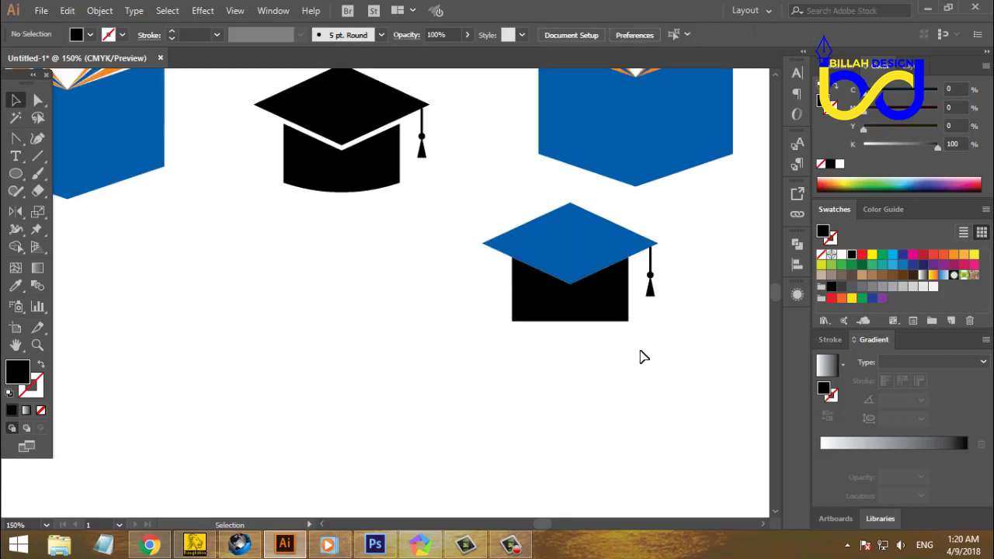
pyautogui.moveTo(639, 355); pyautogui.dragTo(559, 349)
pyautogui.click(481, 243)
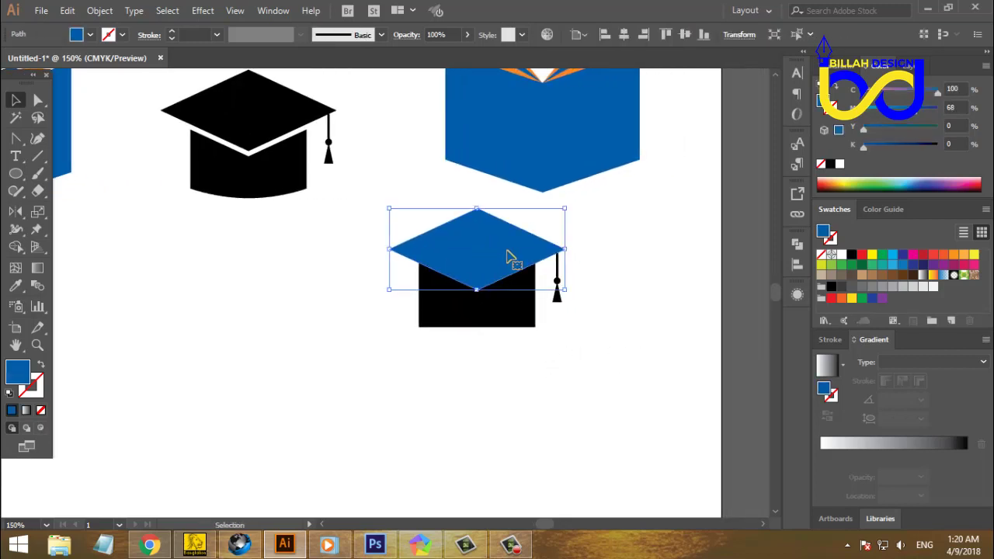
pyautogui.click(482, 339)
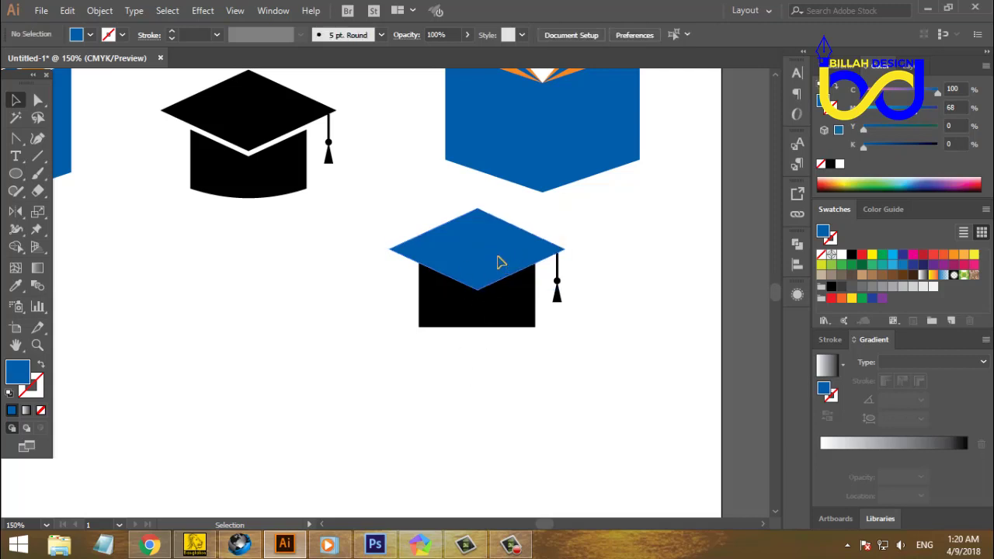
pyautogui.moveTo(498, 258); pyautogui.dragTo(498, 263)
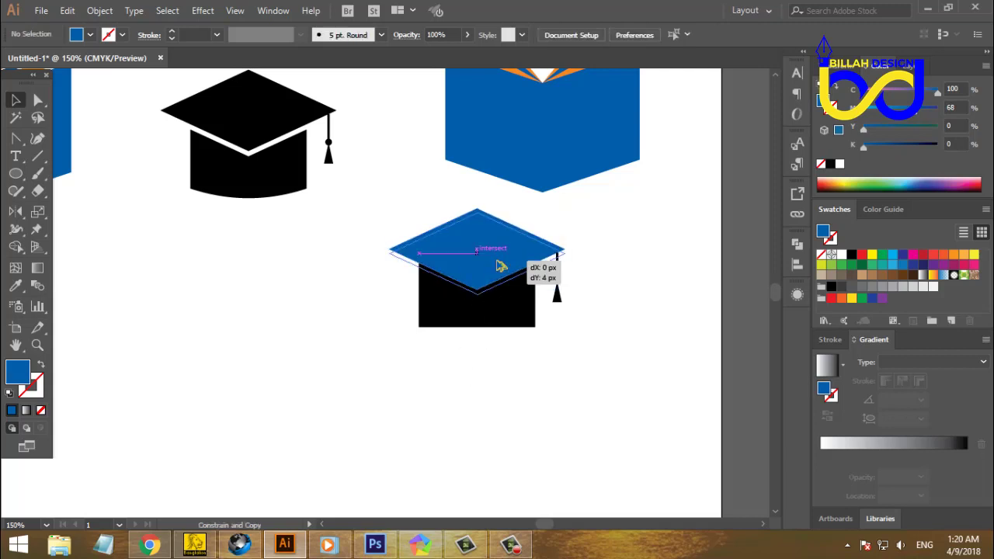
pyautogui.moveTo(500, 269); pyautogui.dragTo(497, 266)
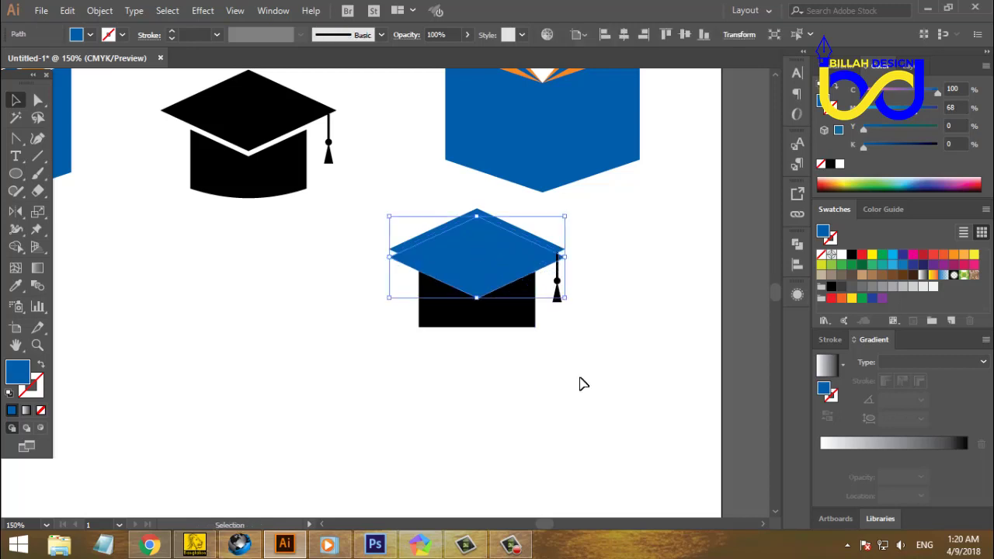
pyautogui.press('Up')
pyautogui.press('Up')
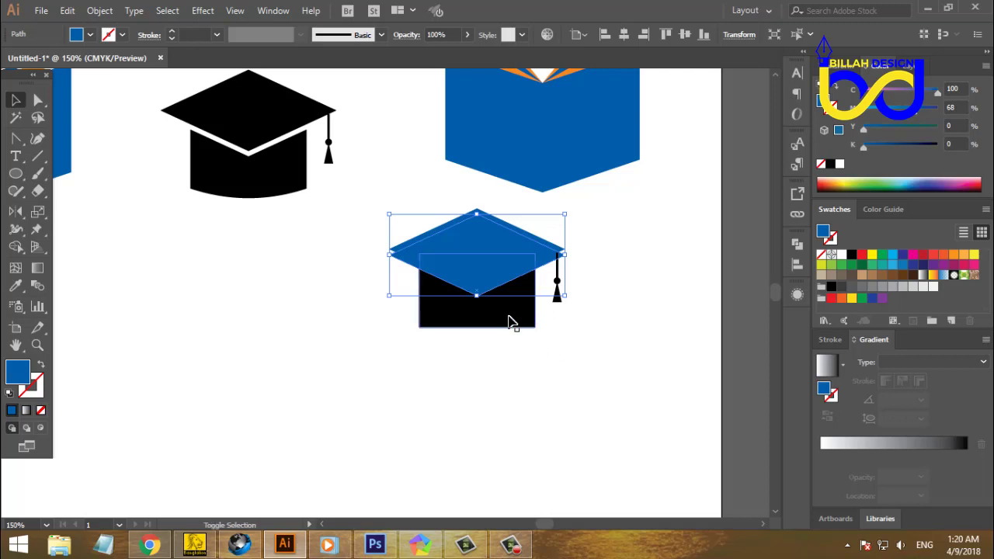
# Step: Subtract the top's copy from the black base with Minus Front, leaving a V-shaped gap
pyautogui.keyDown('shift'); pyautogui.click(512, 317); pyautogui.keyUp('shift')
pyautogui.click(797, 244)
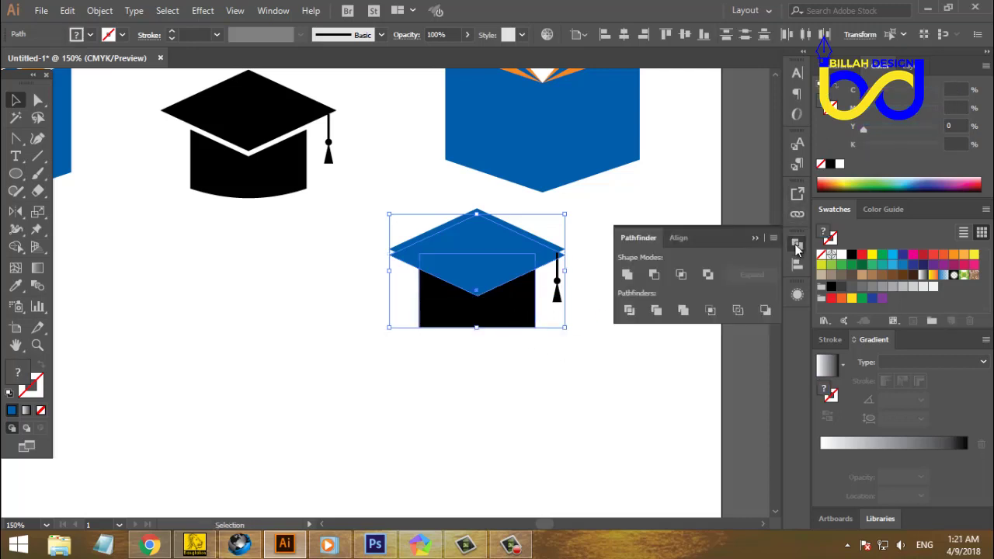
pyautogui.click(656, 276)
pyautogui.click(797, 244)
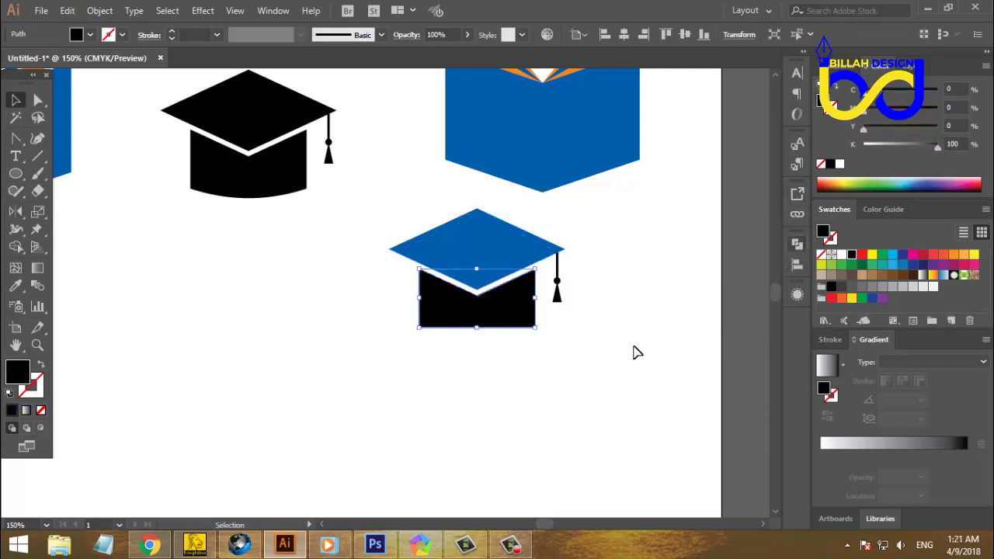
pyautogui.click(274, 268)
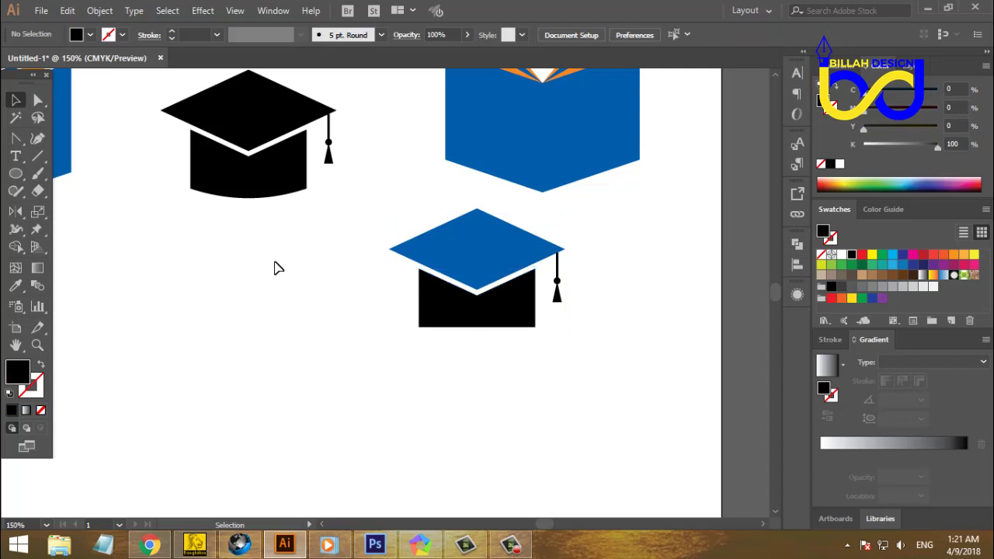
# Step: Add an anchor point at the middle of the black base's bottom edge
pyautogui.click(37, 155)
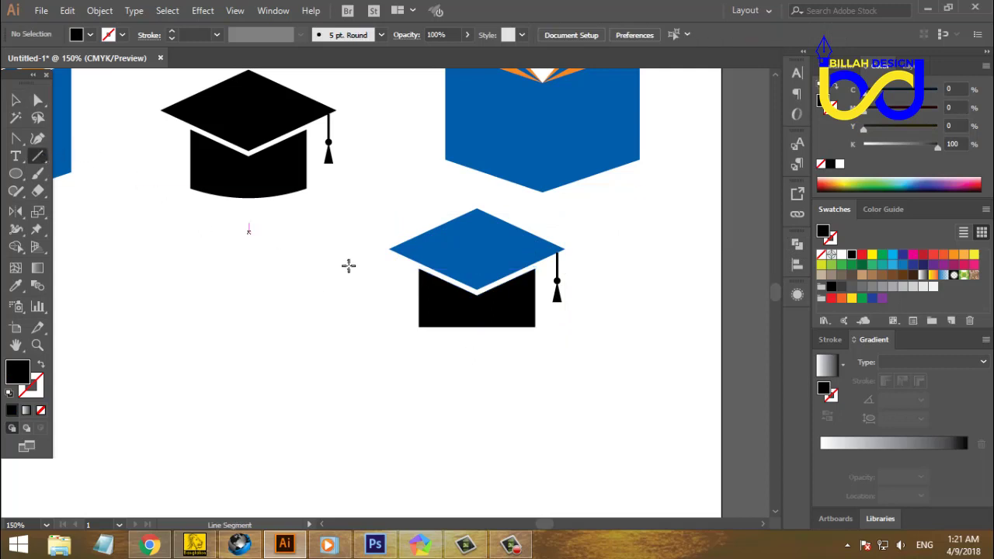
pyautogui.click(16, 139)
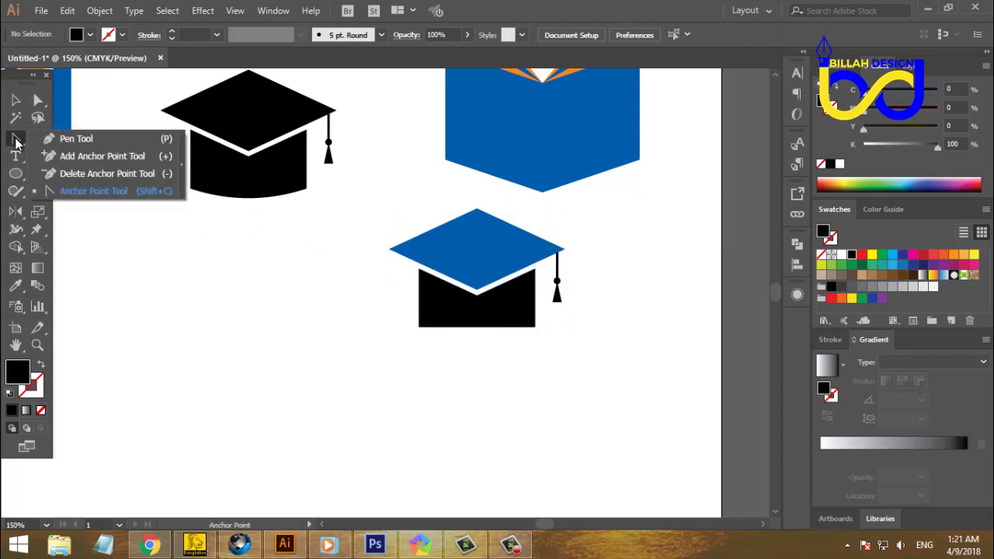
pyautogui.click(66, 156)
pyautogui.hotkey('ctrl', '+')
pyautogui.hotkey('ctrl', '+')
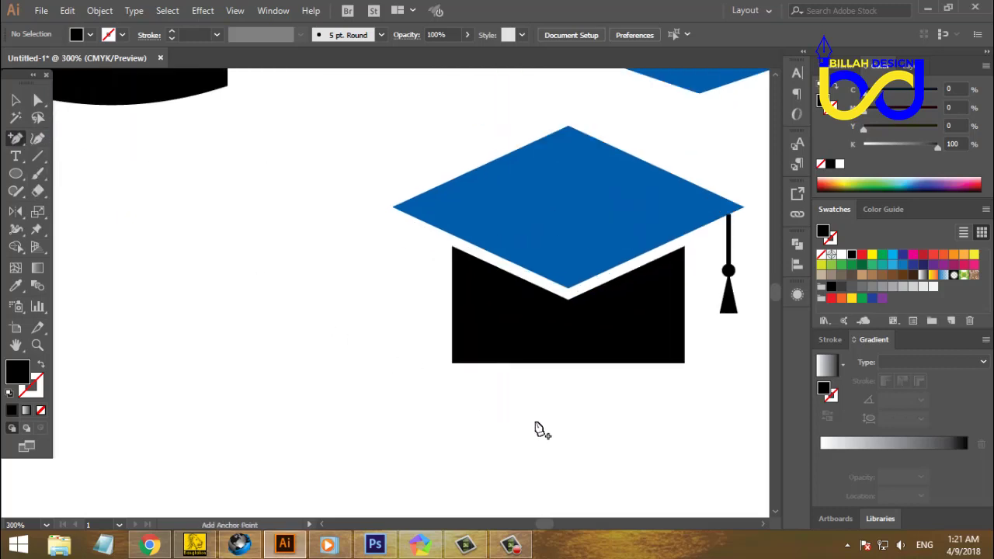
pyautogui.moveTo(603, 417); pyautogui.dragTo(521, 404)
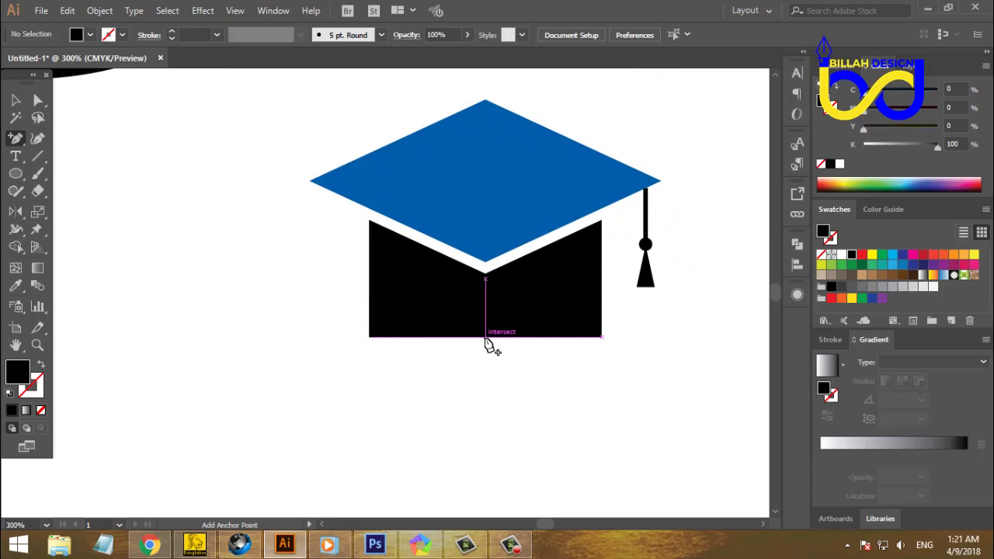
pyautogui.click(487, 337)
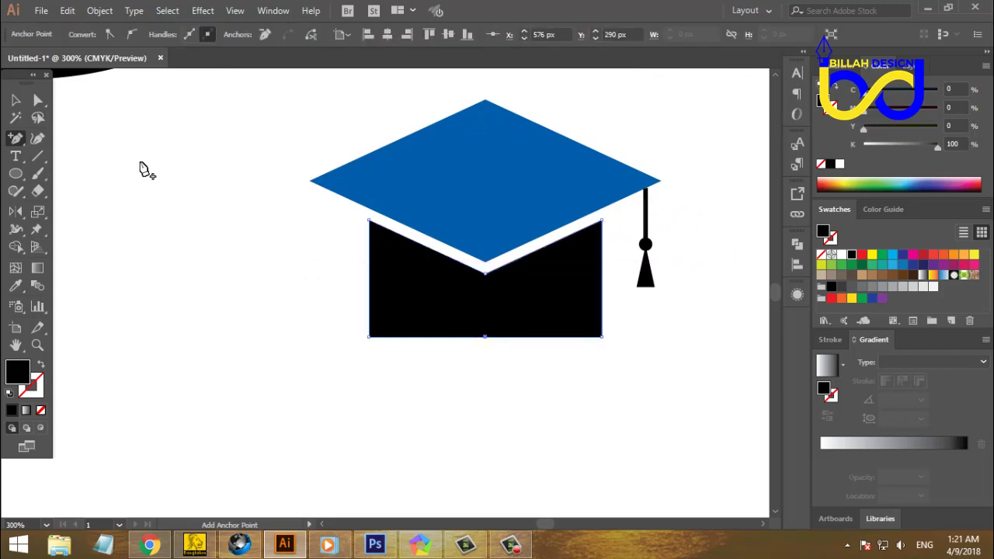
# Step: Curve the left and right halves of the base's bottom edge upward
pyautogui.click(38, 100)
pyautogui.click(371, 396)
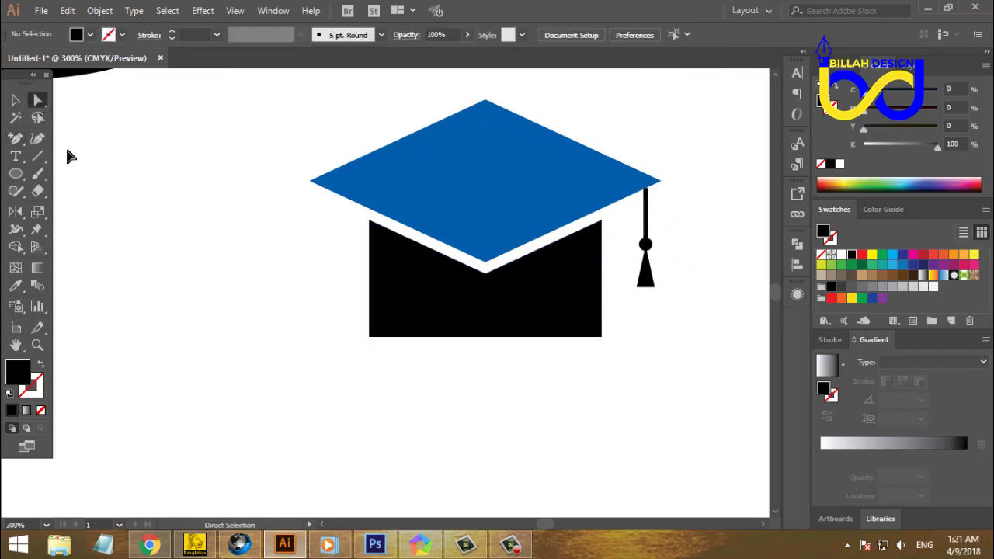
pyautogui.moveTo(15, 139); pyautogui.dragTo(93, 191)
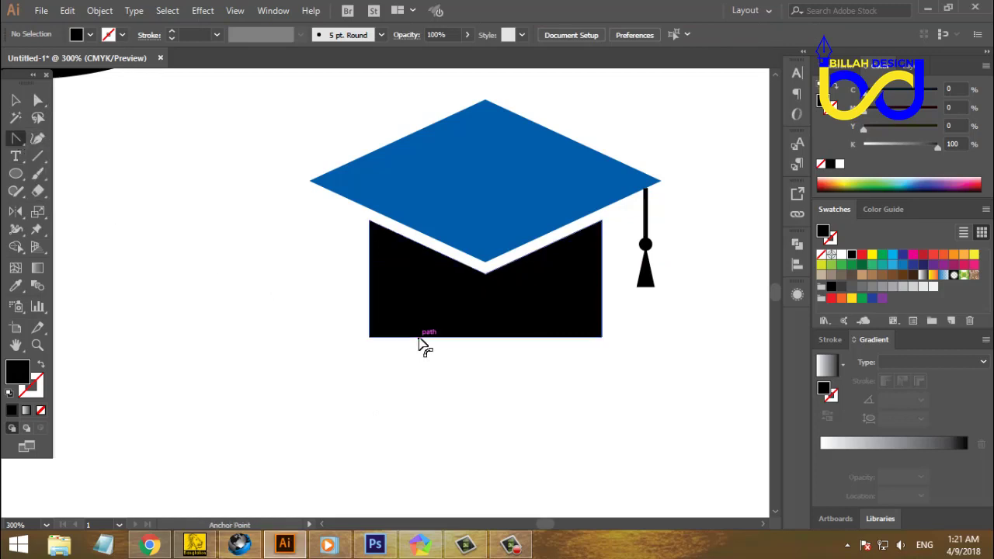
pyautogui.moveTo(420, 337); pyautogui.dragTo(422, 324)
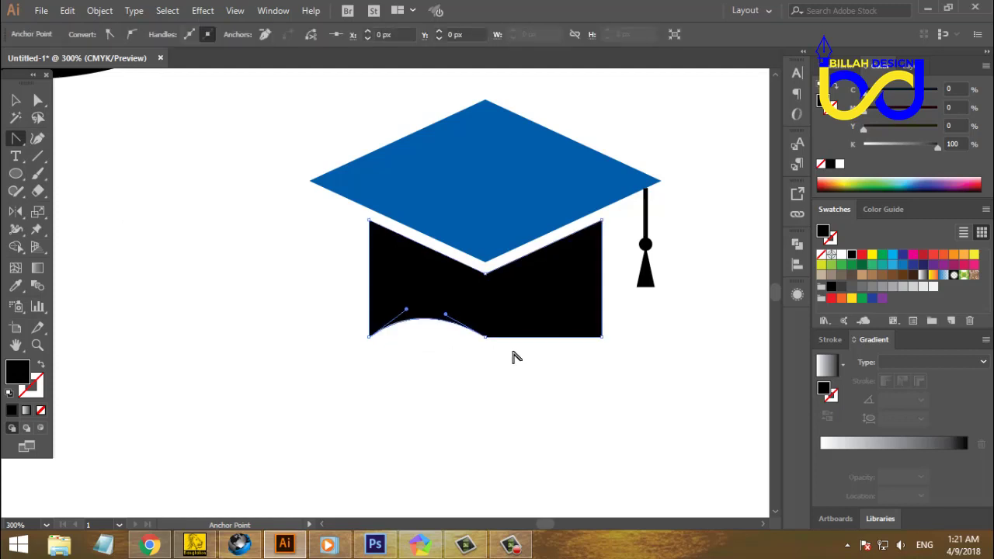
pyautogui.moveTo(546, 337); pyautogui.dragTo(549, 319)
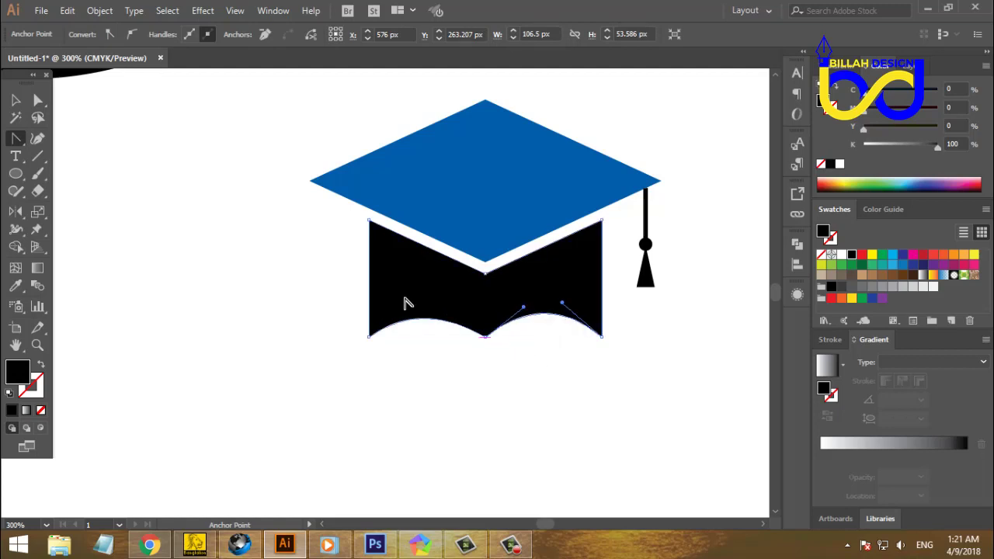
pyautogui.click(15, 100)
pyautogui.click(268, 334)
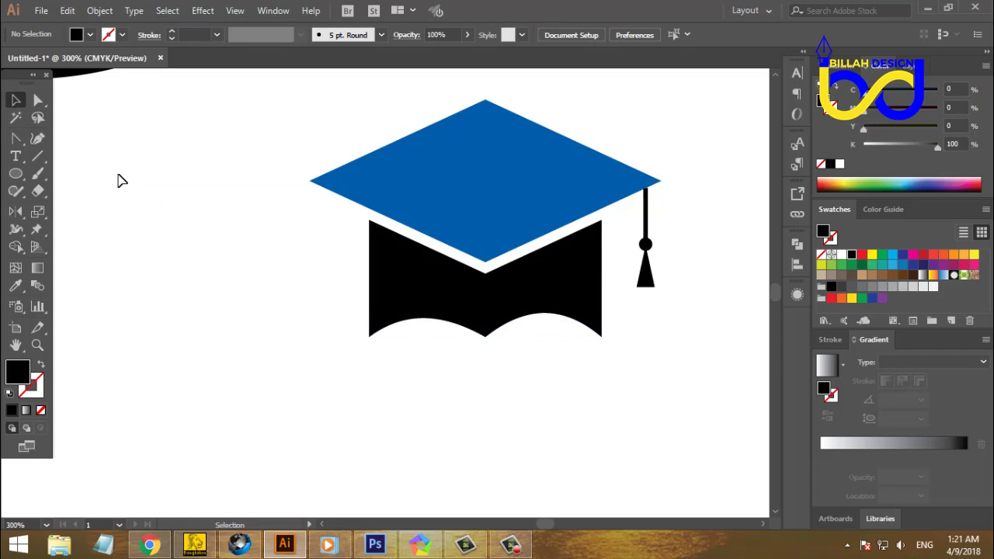
pyautogui.click(39, 102)
# Step: Raise the black base's two bottom corner anchors with arrow-key nudges
pyautogui.moveTo(354, 330); pyautogui.dragTo(407, 362)
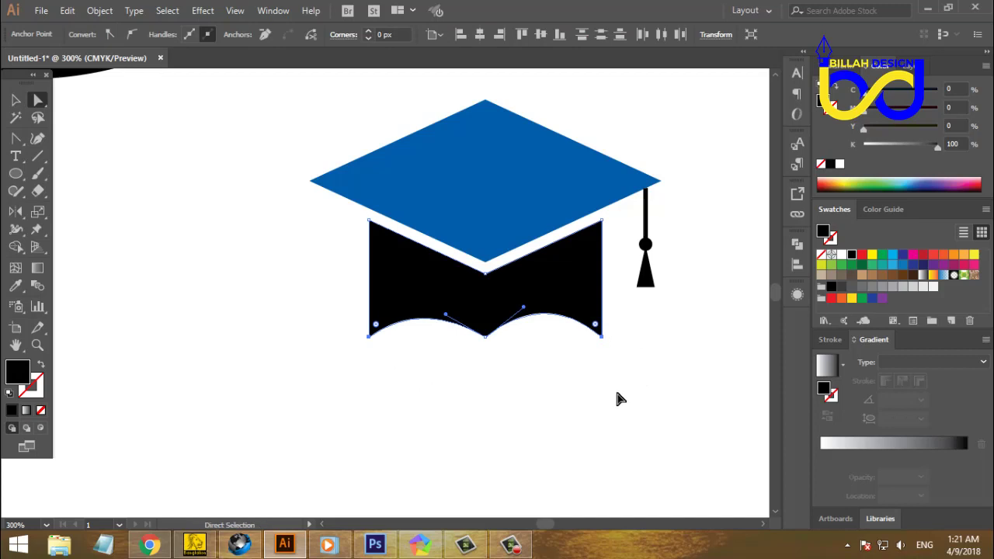
pyautogui.hotkey('shift', 'Up')
pyautogui.press('Up')
pyautogui.press('Up')
pyautogui.press('Up')
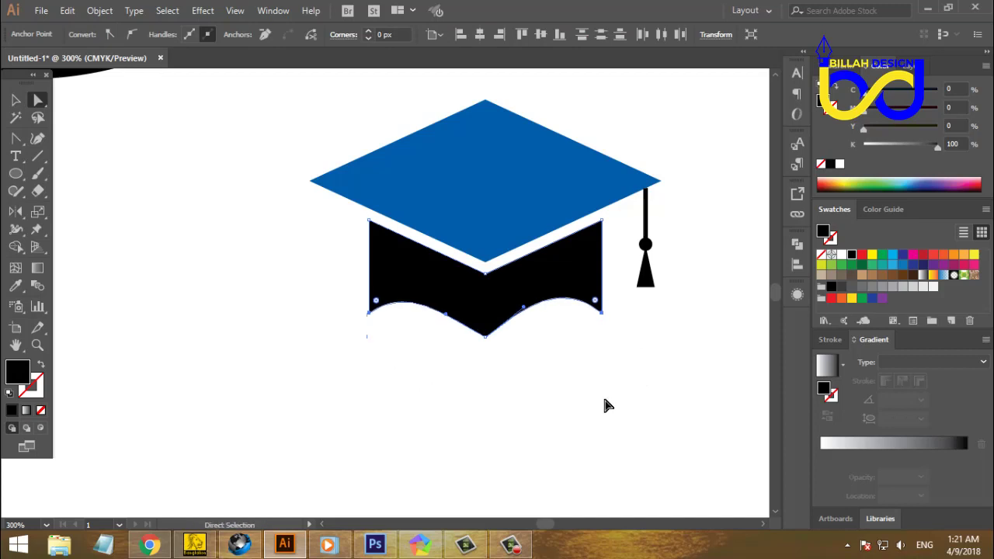
pyautogui.click(586, 418)
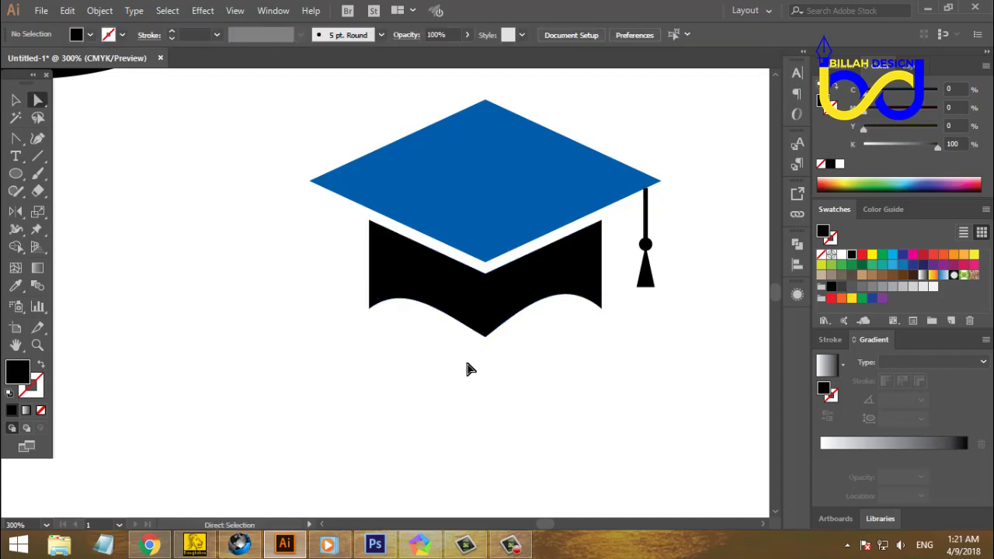
# Step: Lower the bottom centre point and reshape the curves on either side of it
pyautogui.moveTo(467, 366); pyautogui.dragTo(501, 332)
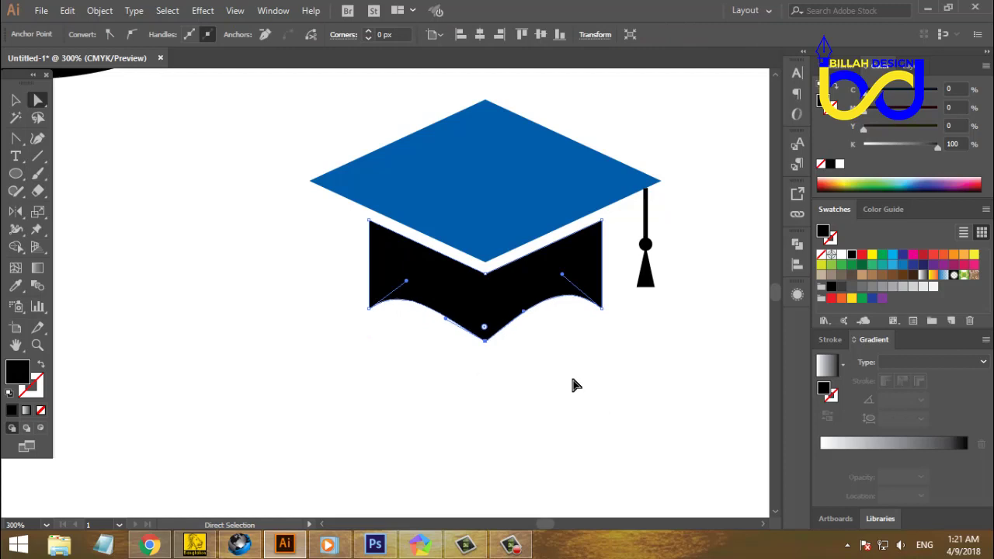
pyautogui.press('Down')
pyautogui.press('Down')
pyautogui.press('Down')
pyautogui.press('Down')
pyautogui.press('Down')
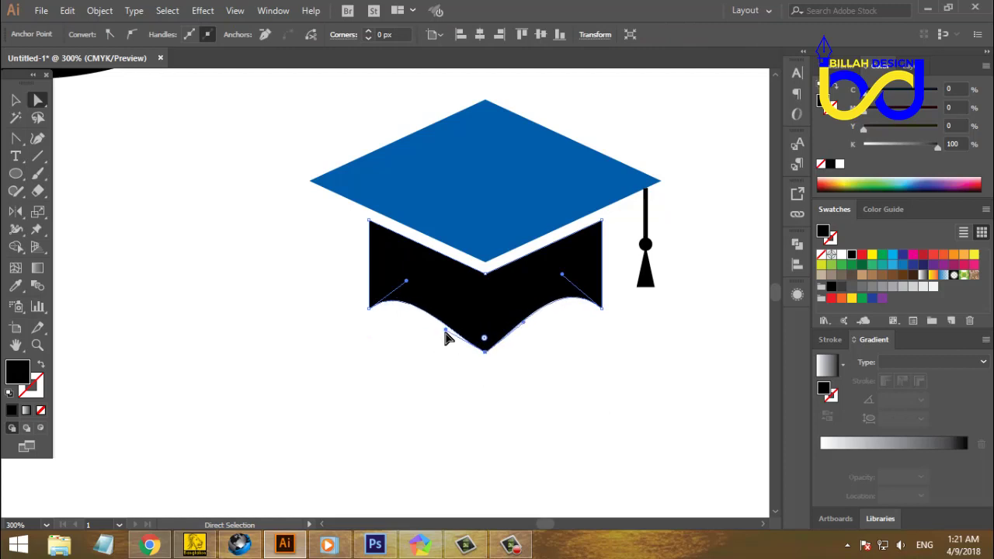
pyautogui.moveTo(446, 338); pyautogui.dragTo(454, 321)
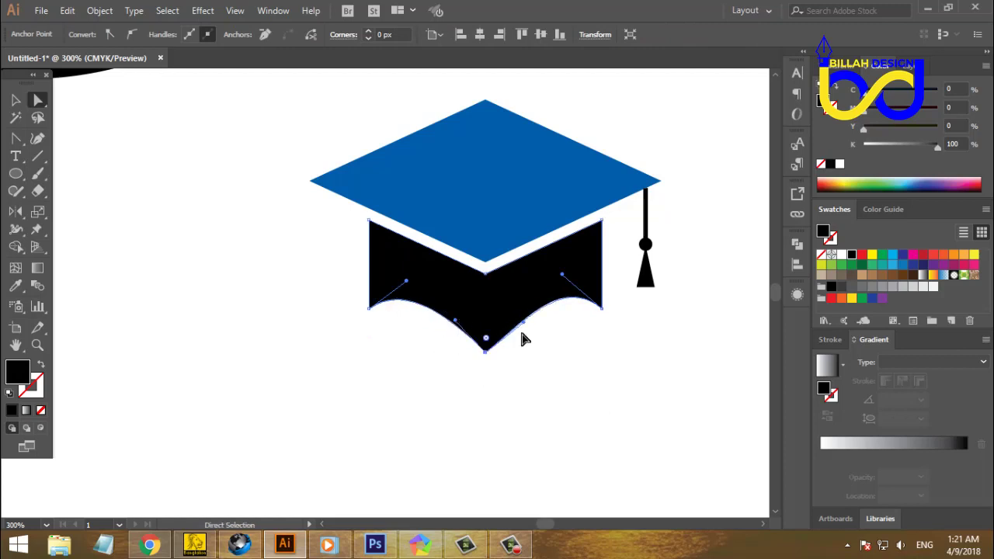
pyautogui.moveTo(525, 323); pyautogui.dragTo(515, 319)
pyautogui.click(608, 377)
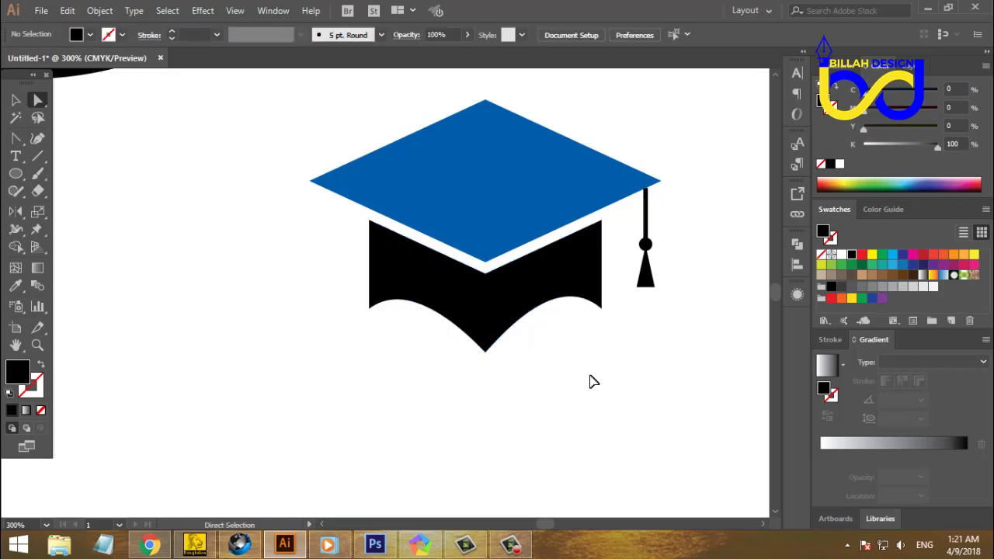
# Step: Compare the cap with the other icons and inspect the base's lower curve
pyautogui.hotkey('ctrl', '-')
pyautogui.hotkey('ctrl', '-')
pyautogui.hotkey('ctrl', '-')
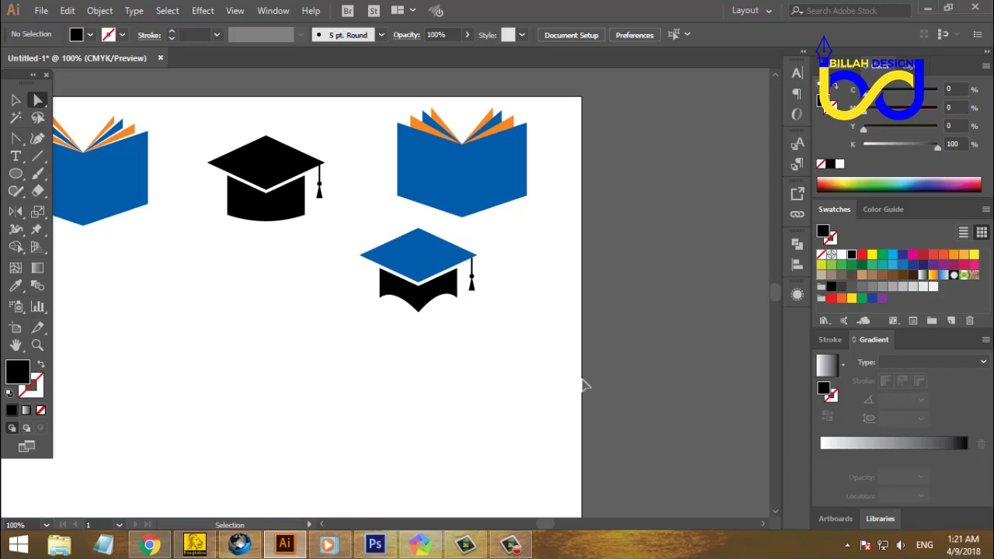
pyautogui.hotkey('ctrl', '-')
pyautogui.hotkey('ctrl', '+')
pyautogui.hotkey('ctrl', '+')
pyautogui.hotkey('ctrl', '+')
pyautogui.hotkey('ctrl', '+')
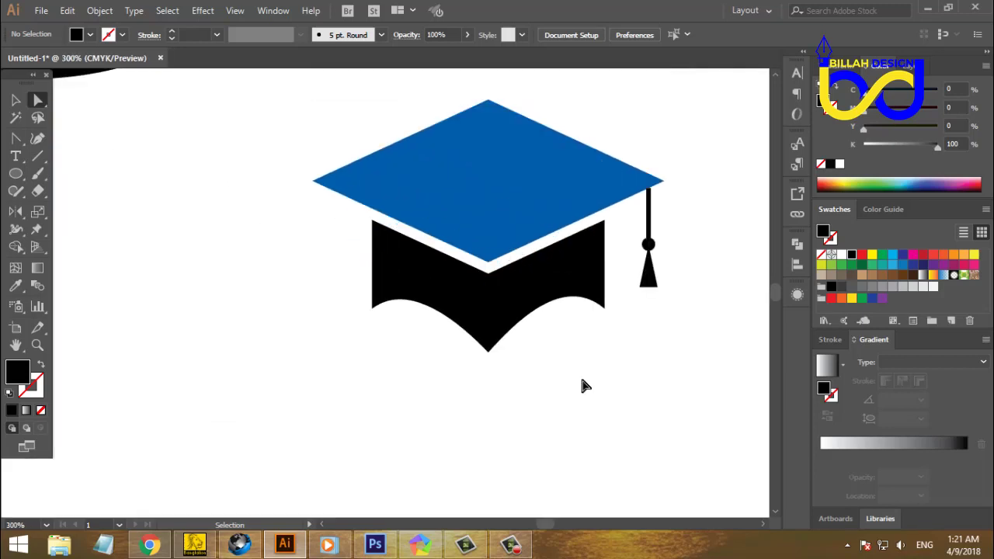
pyautogui.moveTo(601, 377); pyautogui.dragTo(578, 380)
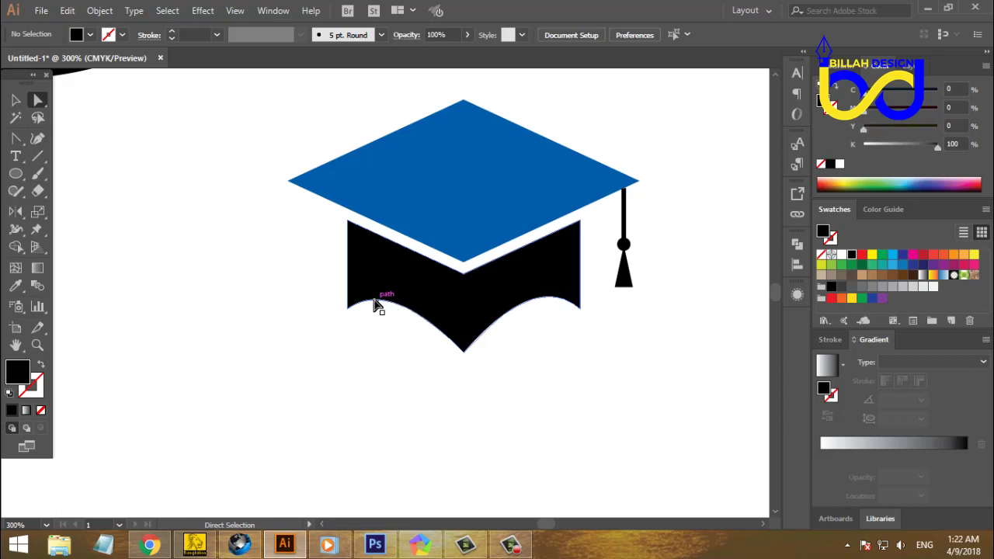
pyautogui.click(432, 325)
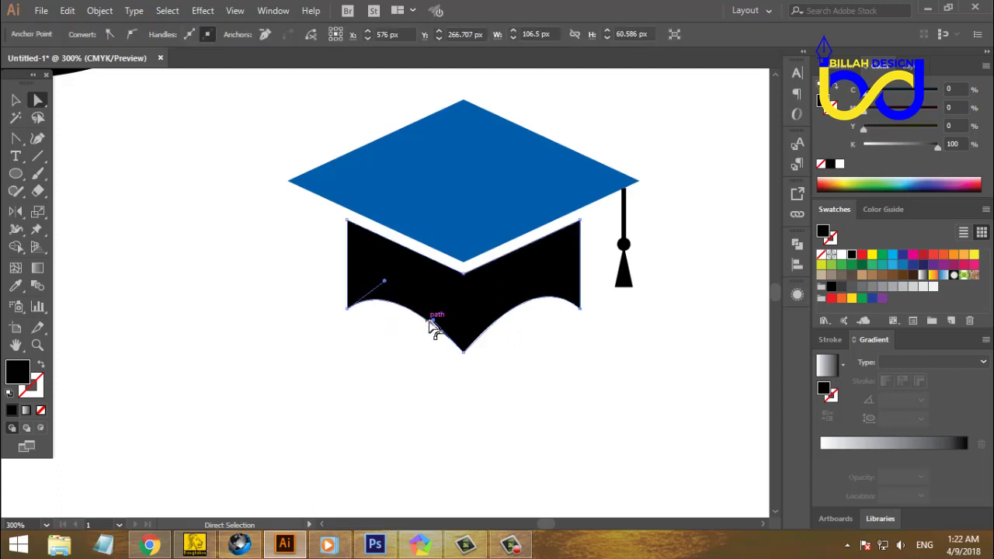
pyautogui.click(493, 395)
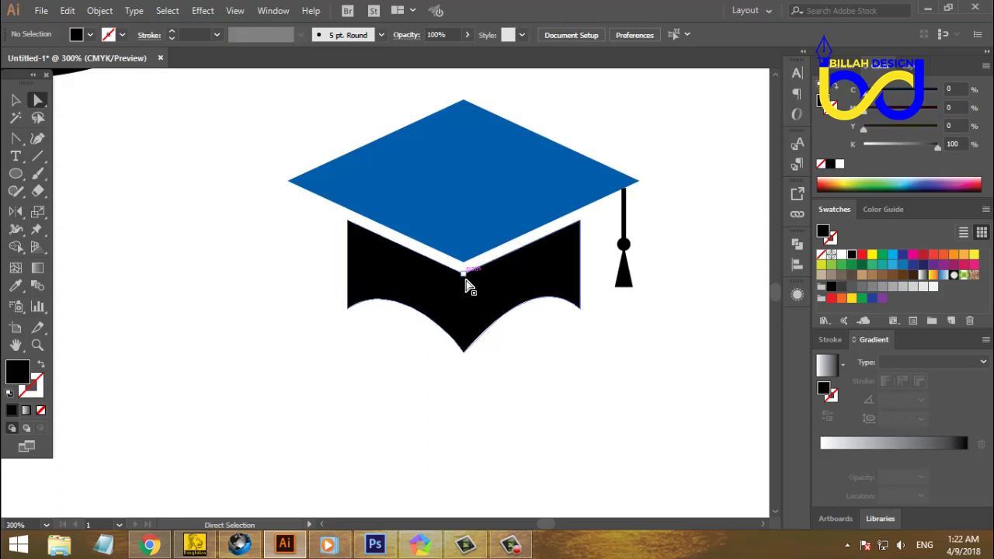
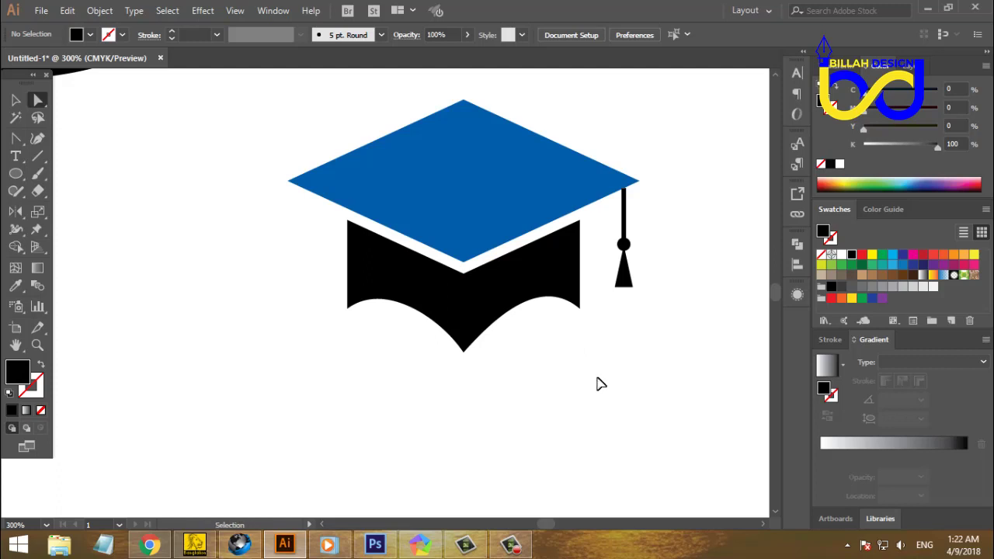
# Step: Inspect the anchor points on the lower graduation cap's black band
pyautogui.hotkey('ctrl', '1')
pyautogui.hotkey('ctrl', '+')
pyautogui.hotkey('ctrl', '+')
pyautogui.hotkey('ctrl', '+')
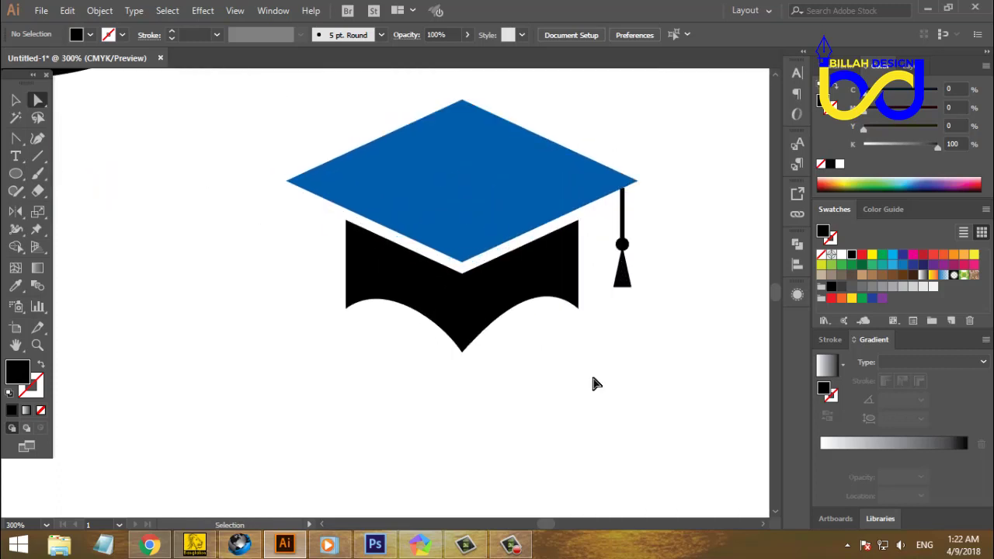
pyautogui.click(473, 330)
pyautogui.click(467, 322)
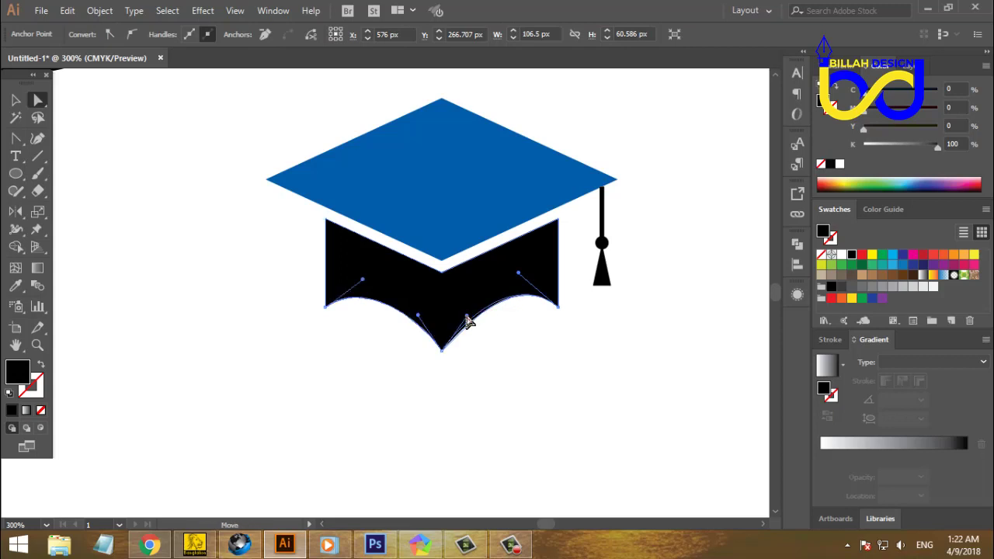
pyautogui.click(566, 399)
pyautogui.moveTo(566, 400); pyautogui.dragTo(554, 333)
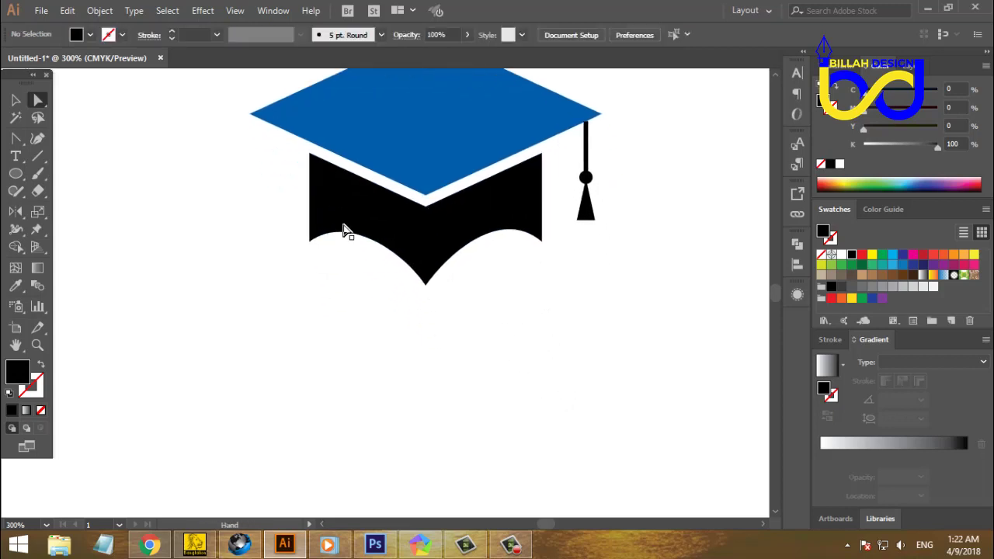
# Step: Alt-drag a copy of the lower graduation cap directly below the original
pyautogui.click(27, 102)
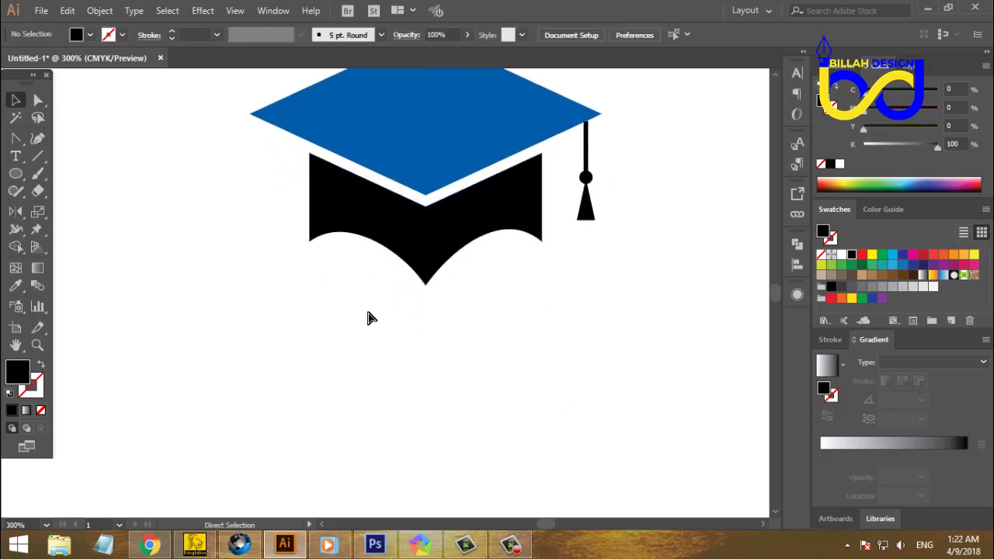
pyautogui.hotkey('ctrl', '-')
pyautogui.hotkey('ctrl', '-')
pyautogui.moveTo(315, 206); pyautogui.dragTo(526, 306)
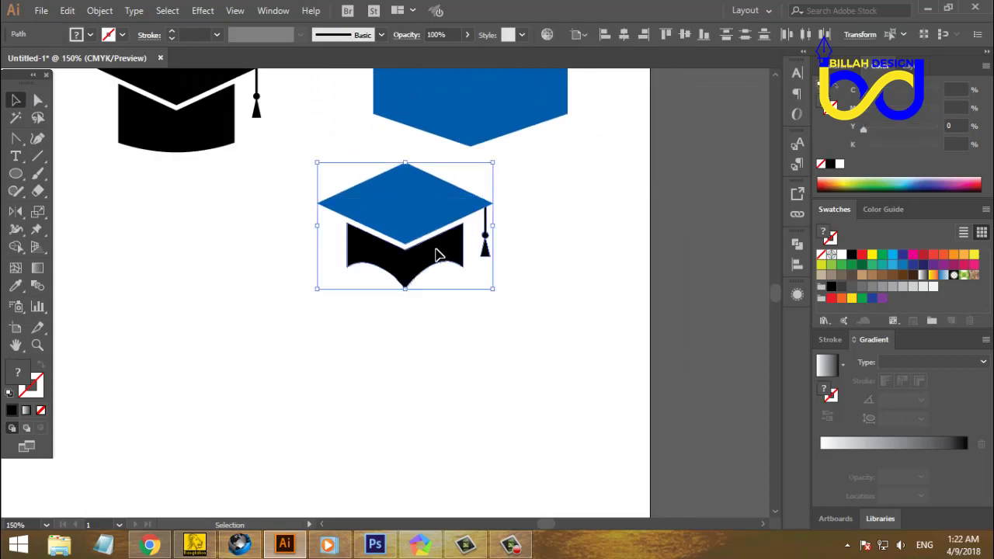
pyautogui.moveTo(437, 253); pyautogui.dragTo(456, 407)
pyautogui.click(556, 456)
pyautogui.scroll(-3, 553, 339)
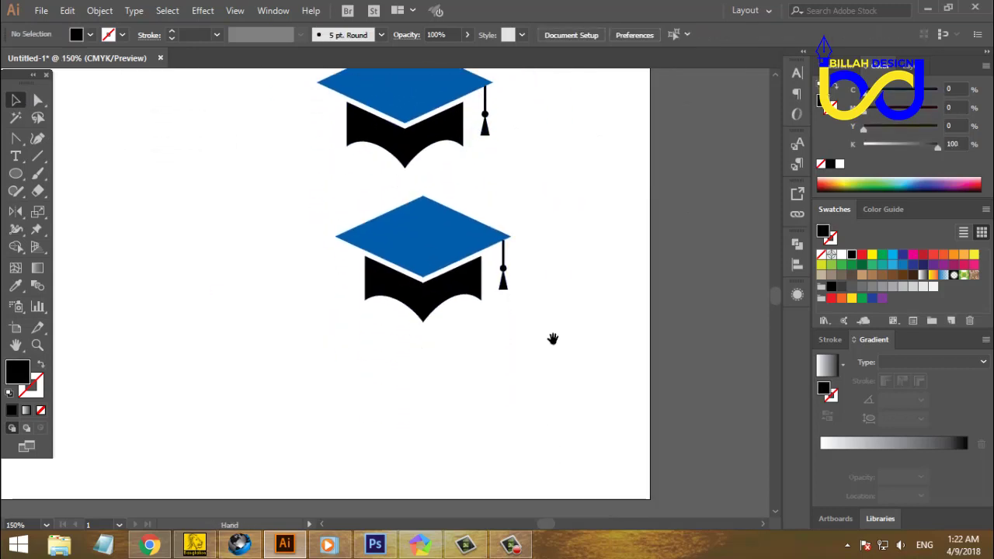
pyautogui.hotkey('ctrl', '+')
pyautogui.hotkey('ctrl', '+')
pyautogui.hotkey('ctrl', '+')
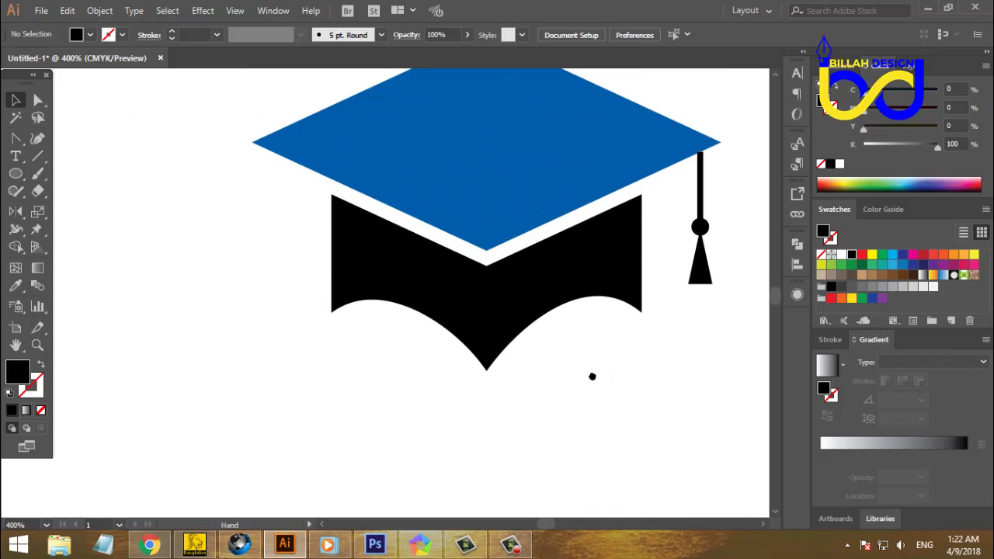
pyautogui.hscroll(1, 590, 375)
pyautogui.click(24, 176)
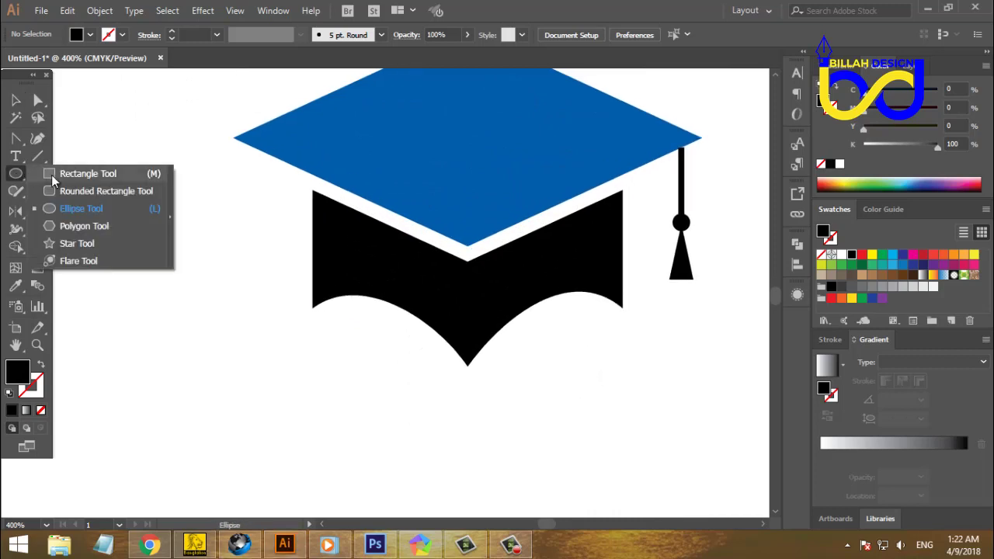
# Step: Cut away the band's right half using a covering rectangle and Pathfinder Minus Front
pyautogui.click(101, 171)
pyautogui.moveTo(467, 209)
pyautogui.mouseDown()
pyautogui.moveTo(583, 394)
pyautogui.moveTo(656, 418)
pyautogui.mouseUp()
pyautogui.click(16, 100)
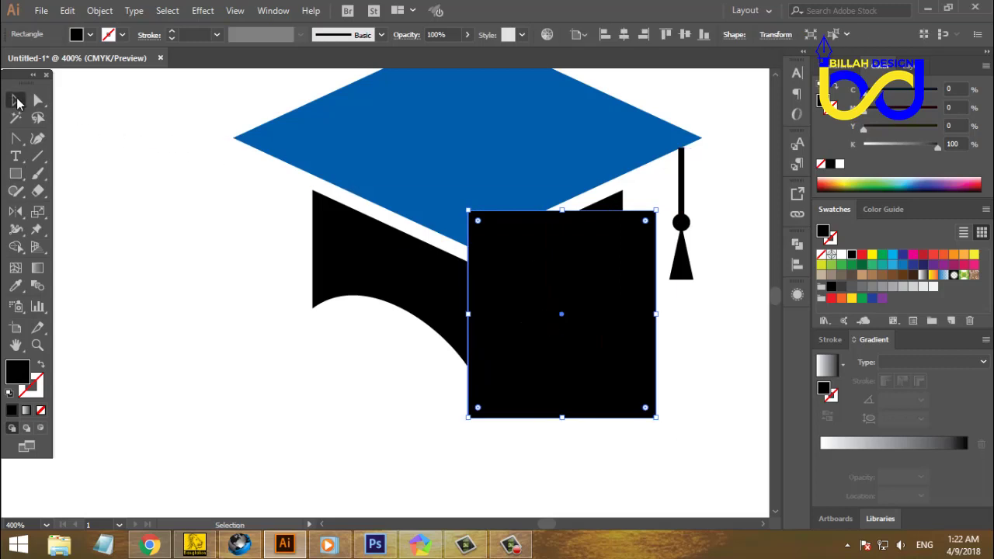
pyautogui.moveTo(563, 204); pyautogui.dragTo(563, 159)
pyautogui.keyDown('shift'); pyautogui.click(422, 266); pyautogui.keyUp('shift')
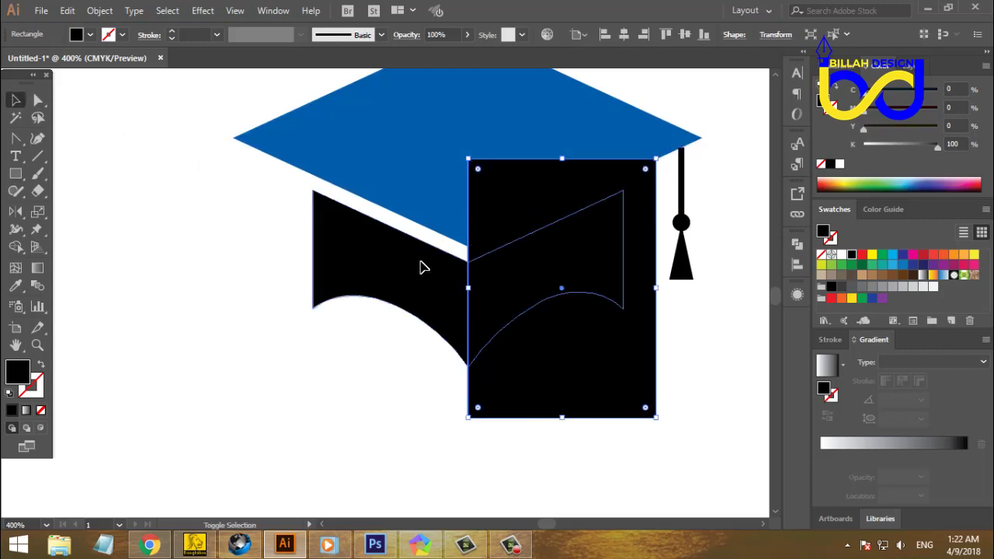
pyautogui.click(797, 243)
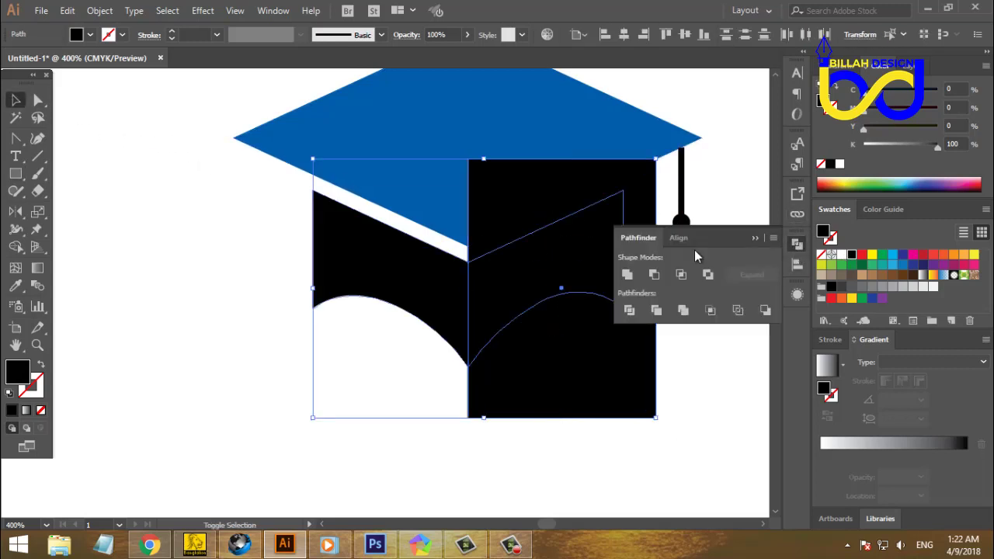
pyautogui.click(654, 274)
pyautogui.click(797, 243)
pyautogui.click(490, 331)
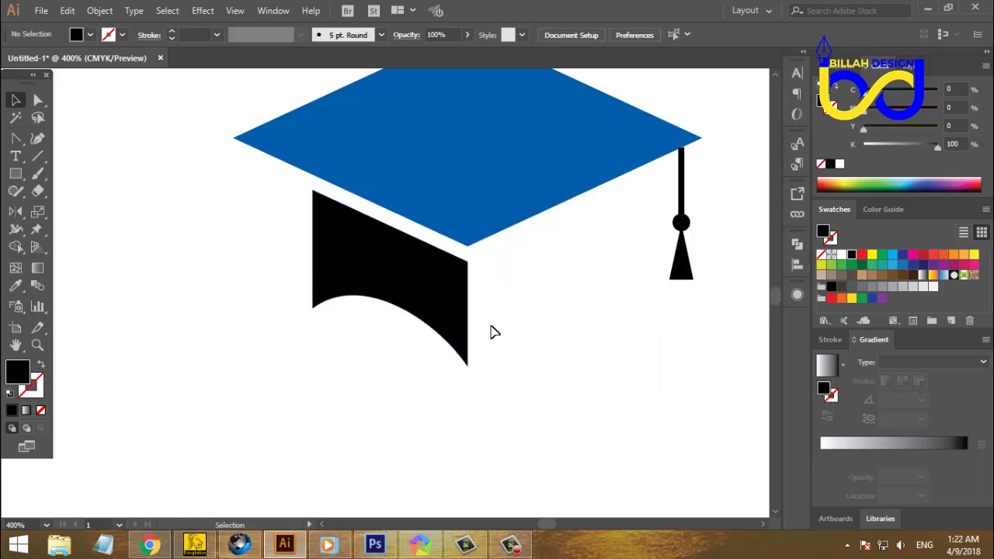
# Step: Reflect the left band piece vertically as a copy around its right anchor
pyautogui.click(444, 296)
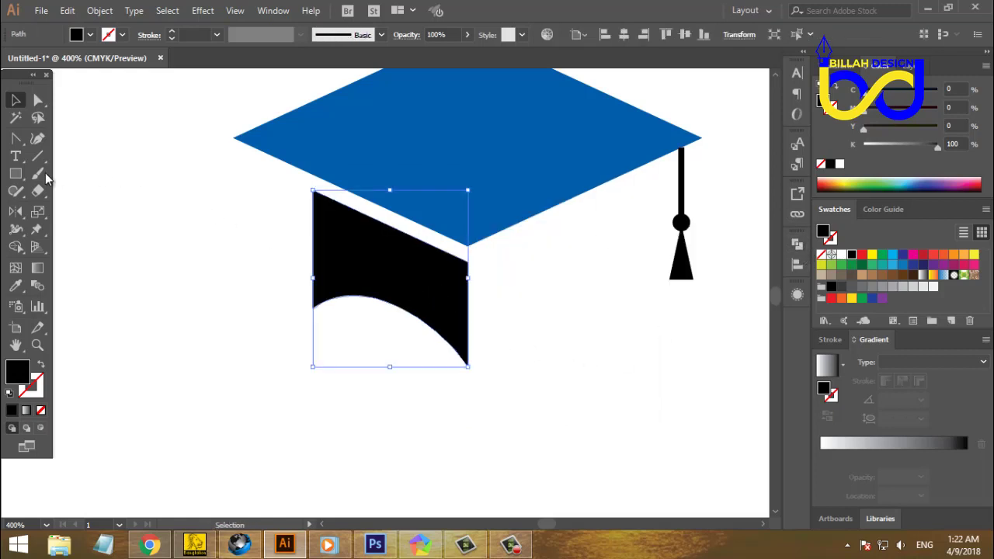
pyautogui.click(15, 211)
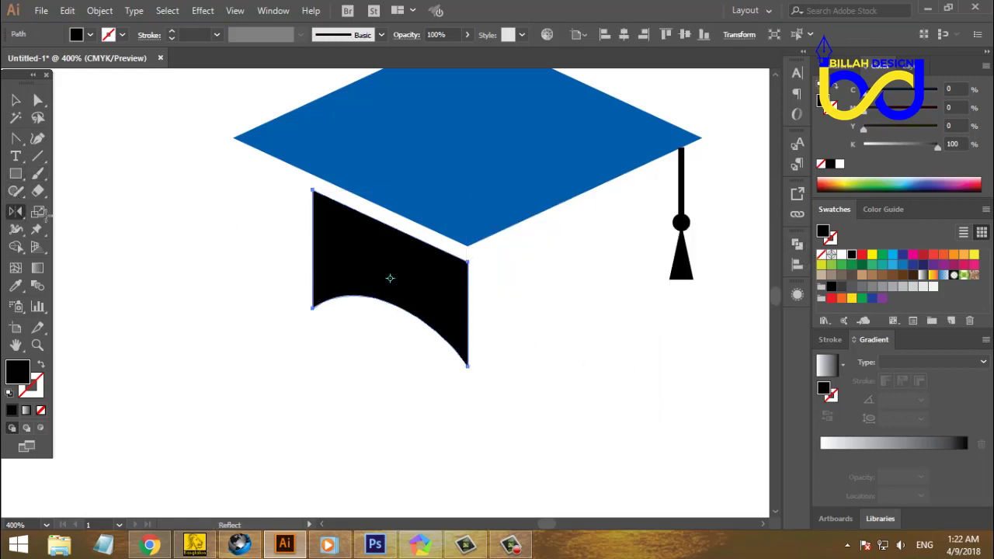
pyautogui.keyDown('alt'); pyautogui.click(468, 307); pyautogui.keyUp('alt')
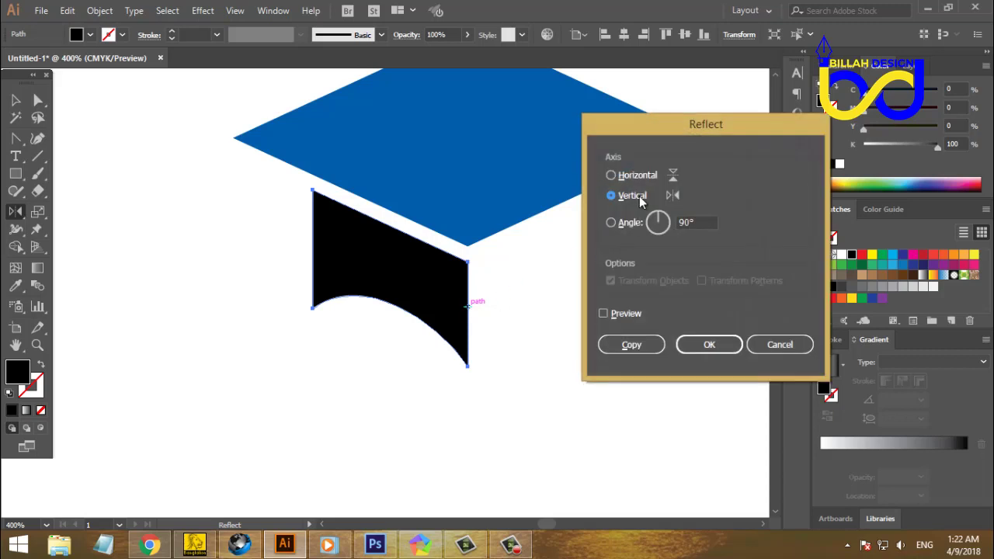
pyautogui.click(632, 344)
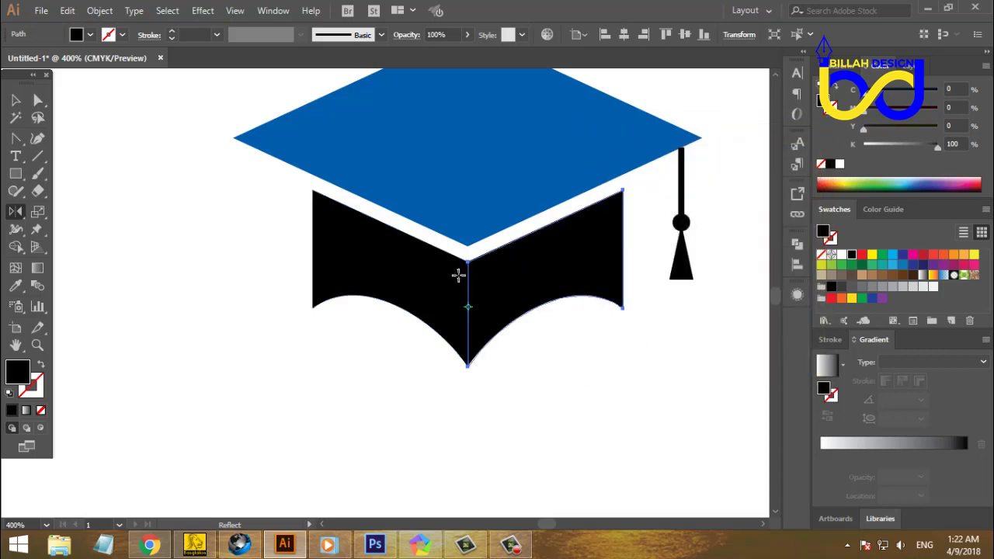
# Step: Unite the two mirrored black halves into one band with Pathfinder
pyautogui.click(38, 101)
pyautogui.click(235, 317)
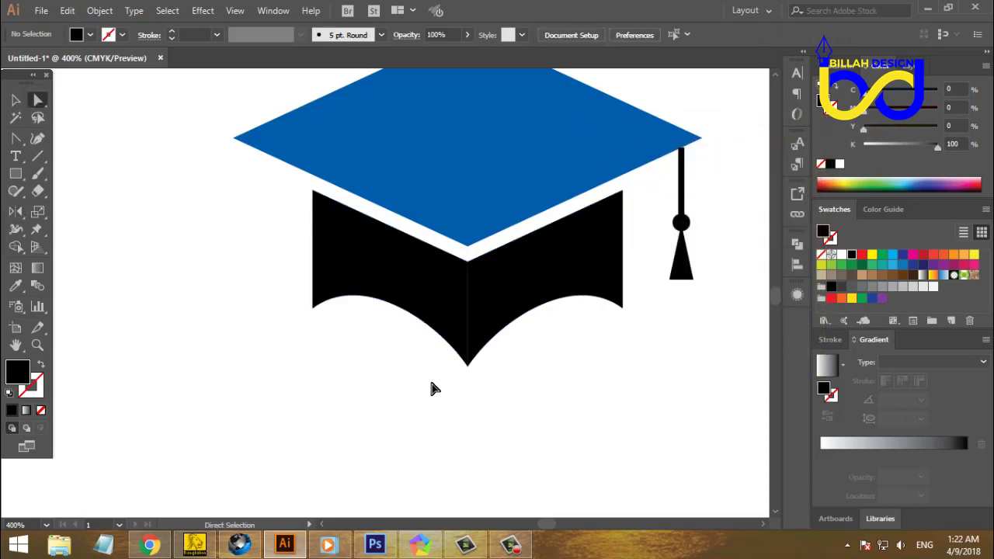
pyautogui.moveTo(430, 378); pyautogui.dragTo(498, 310)
pyautogui.click(797, 243)
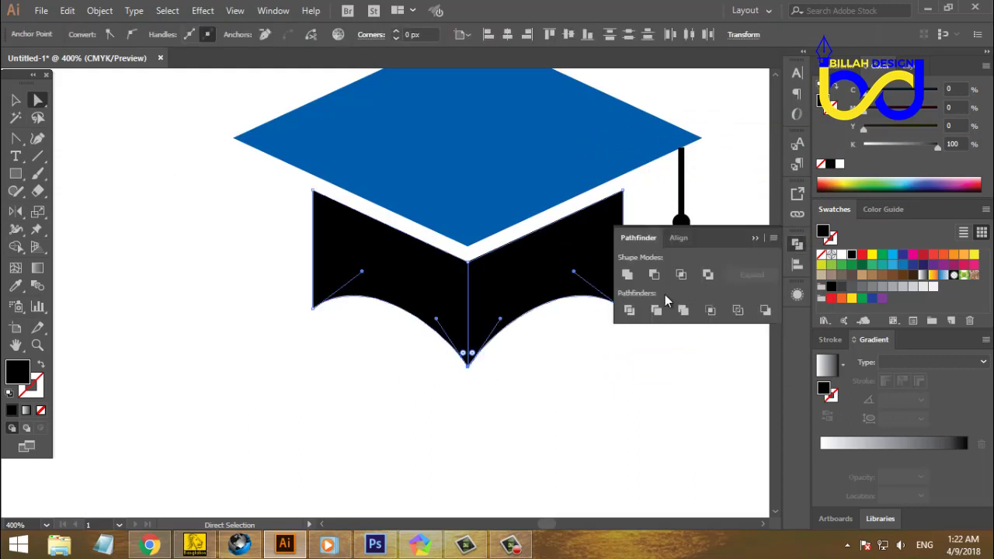
pyautogui.click(627, 276)
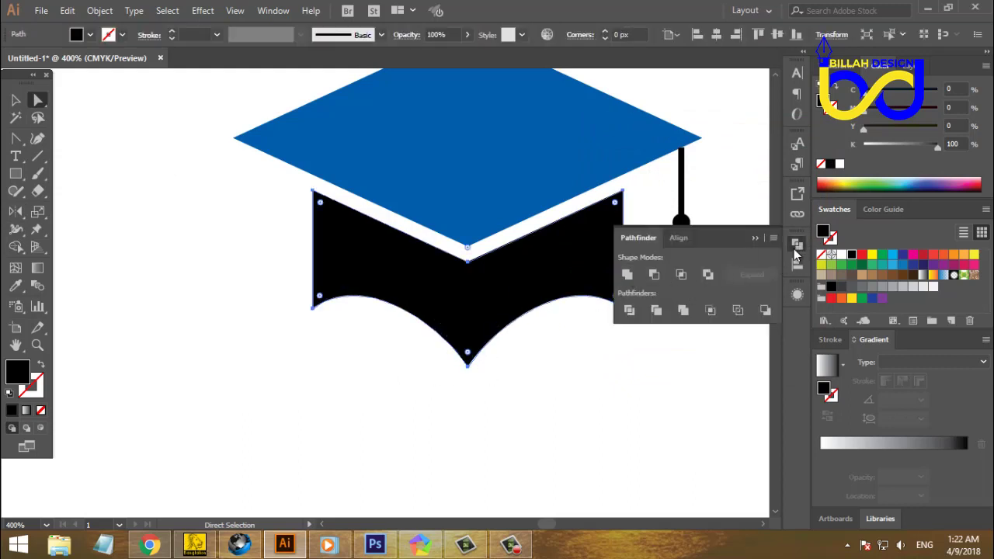
pyautogui.click(795, 250)
pyautogui.click(580, 407)
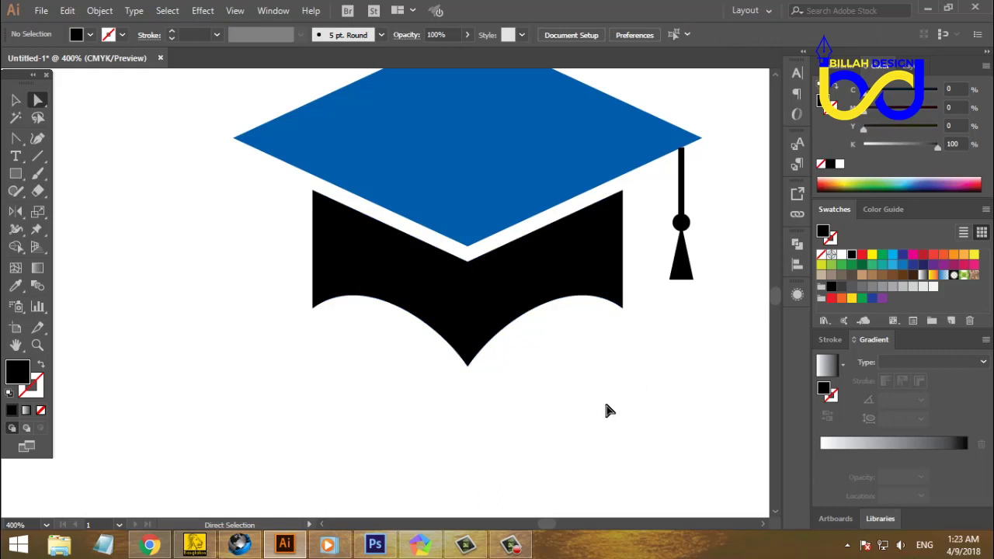
# Step: Move the lower graduation cap left, under the first book
pyautogui.hotkey('ctrl', '-')
pyautogui.hotkey('ctrl', '-')
pyautogui.hotkey('ctrl', '-')
pyautogui.hotkey('ctrl', '-')
pyautogui.hotkey('ctrl', '-')
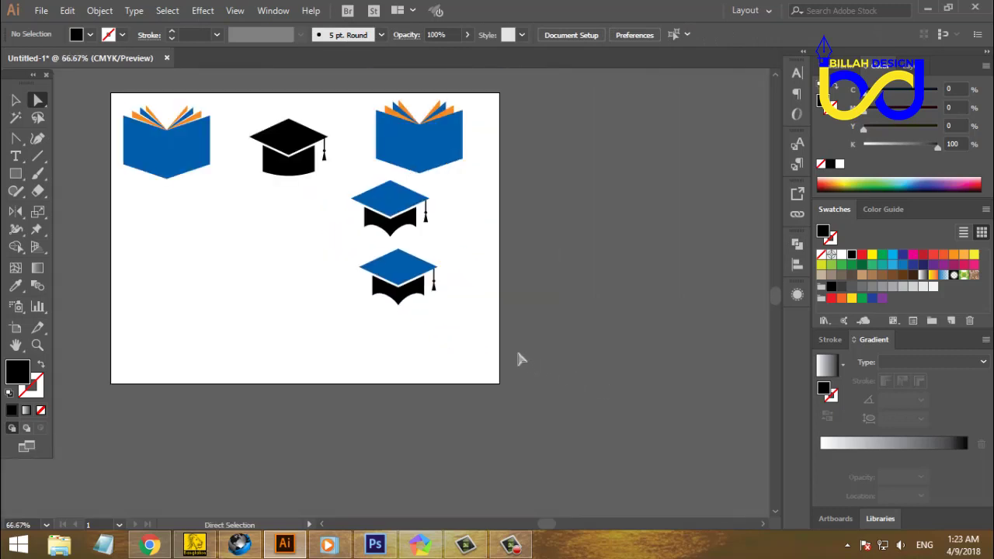
pyautogui.press('v')
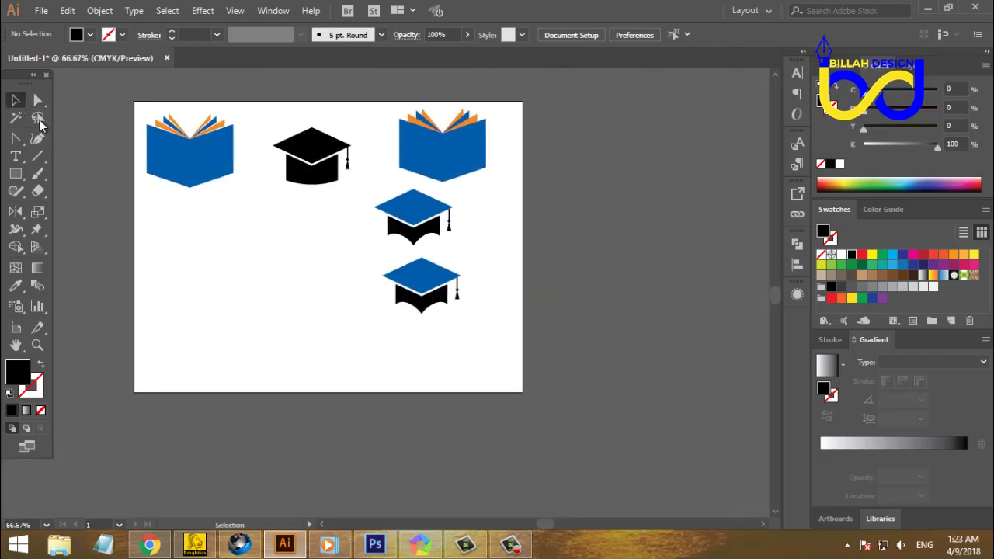
pyautogui.moveTo(361, 261); pyautogui.dragTo(489, 332)
pyautogui.moveTo(427, 291); pyautogui.dragTo(200, 238)
pyautogui.click(285, 307)
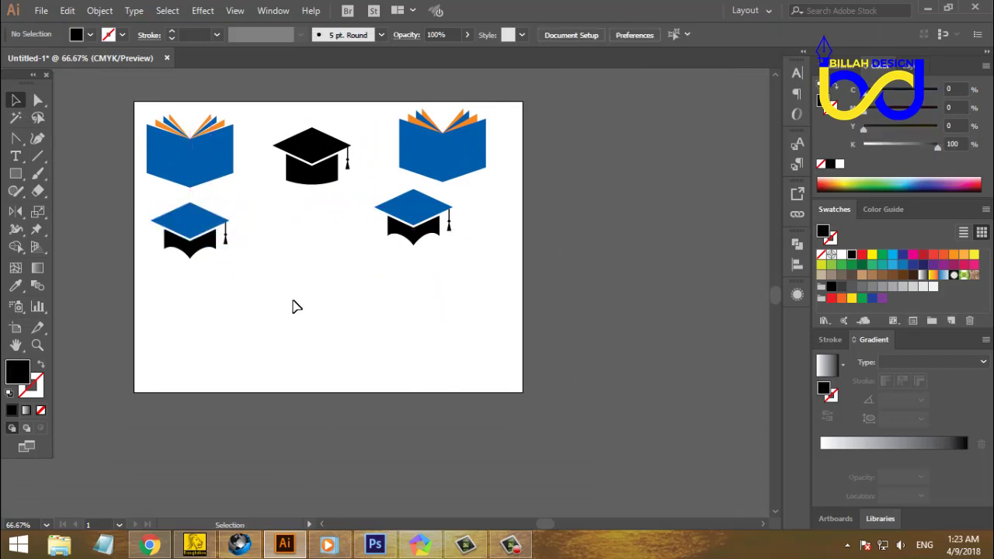
# Step: Shift the black cap up-left and place the blue cap beside it
pyautogui.moveTo(342, 292); pyautogui.dragTo(380, 297)
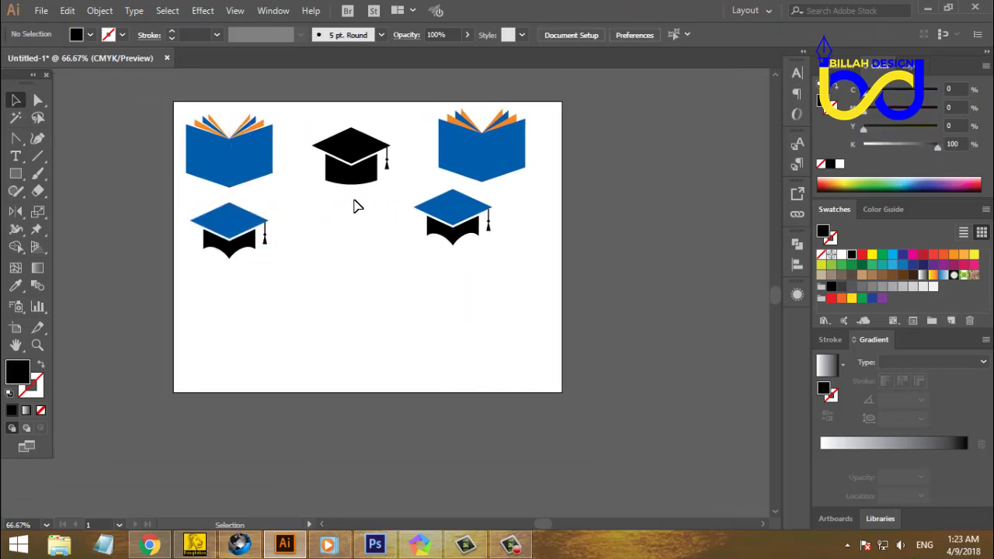
pyautogui.click(365, 171)
pyautogui.moveTo(365, 175); pyautogui.dragTo(352, 158)
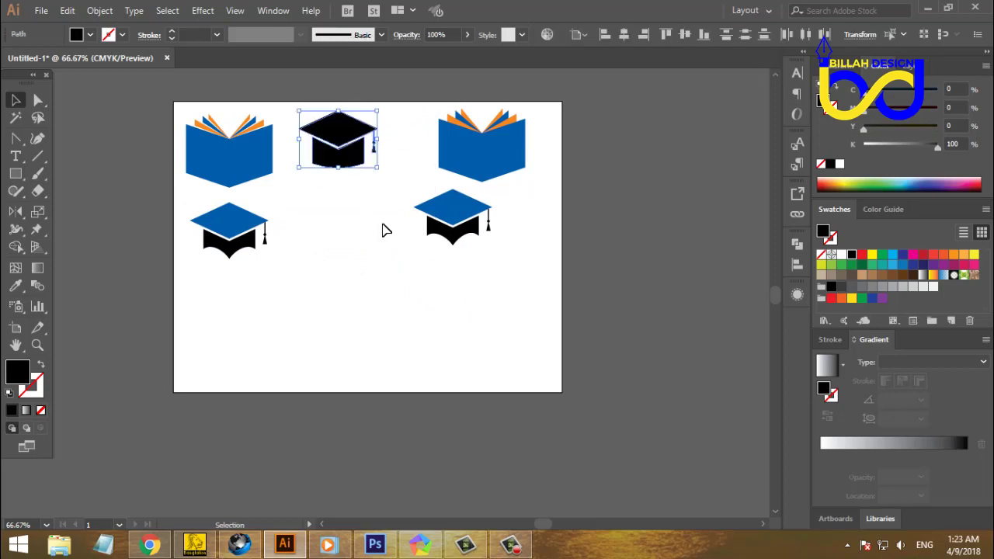
pyautogui.click(396, 245)
pyautogui.moveTo(397, 201); pyautogui.dragTo(433, 210)
pyautogui.click(463, 312)
pyautogui.moveTo(462, 310); pyautogui.dragTo(465, 309)
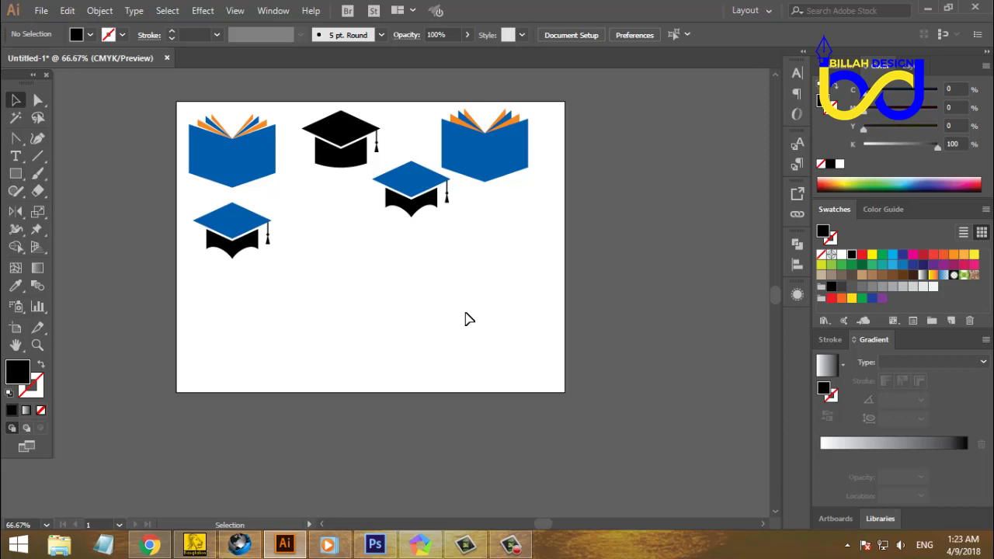
# Step: Draw a tall blue rectangle below the graduation caps
pyautogui.hotkey('ctrl', '+')
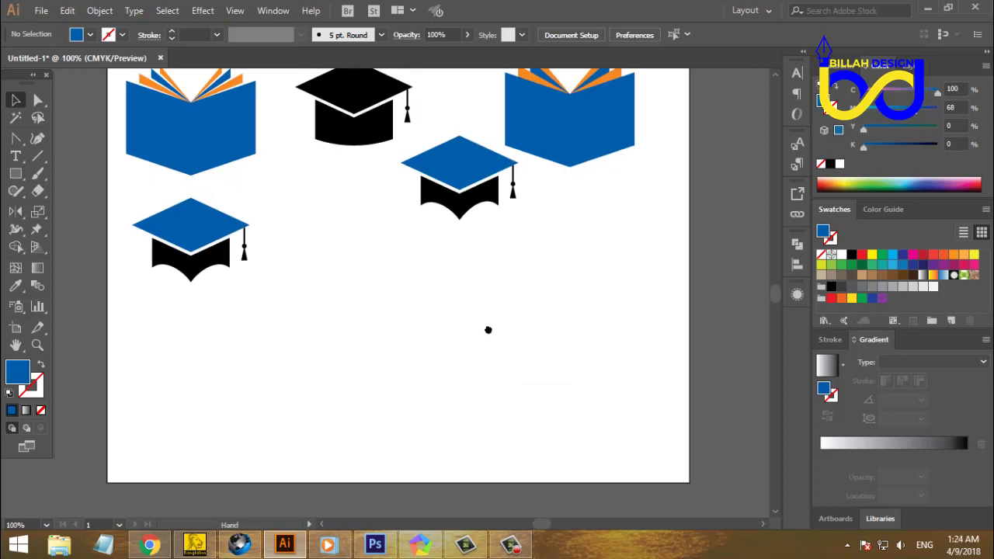
pyautogui.scroll(-2, 504, 337)
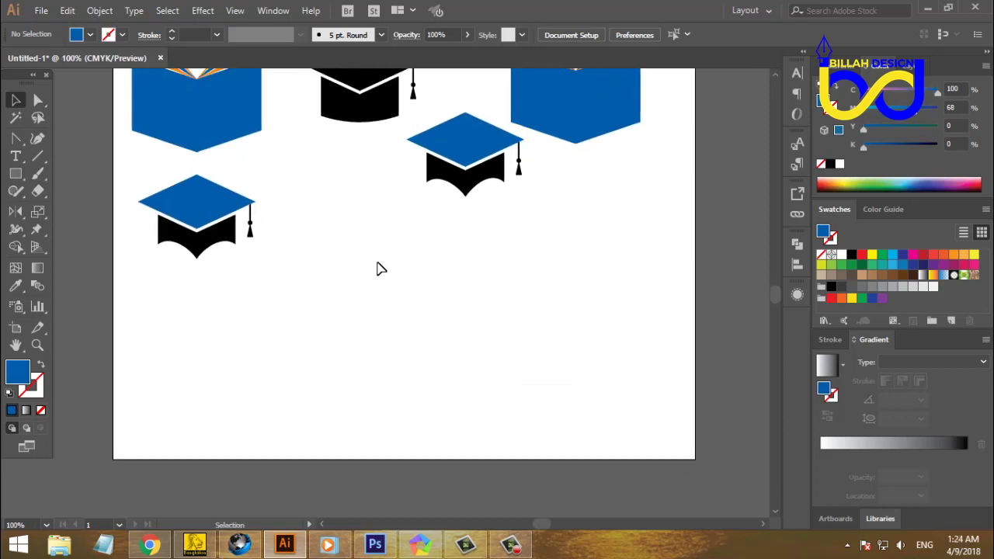
pyautogui.moveTo(15, 176); pyautogui.dragTo(85, 169)
pyautogui.moveTo(334, 236); pyautogui.dragTo(376, 307)
pyautogui.click(16, 100)
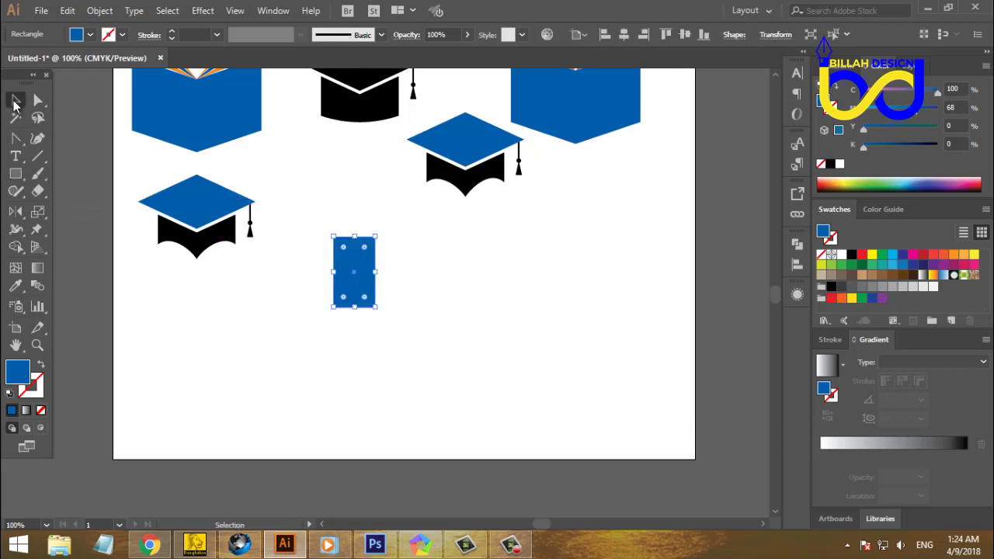
pyautogui.click(458, 368)
pyautogui.hotkey('ctrl', '+')
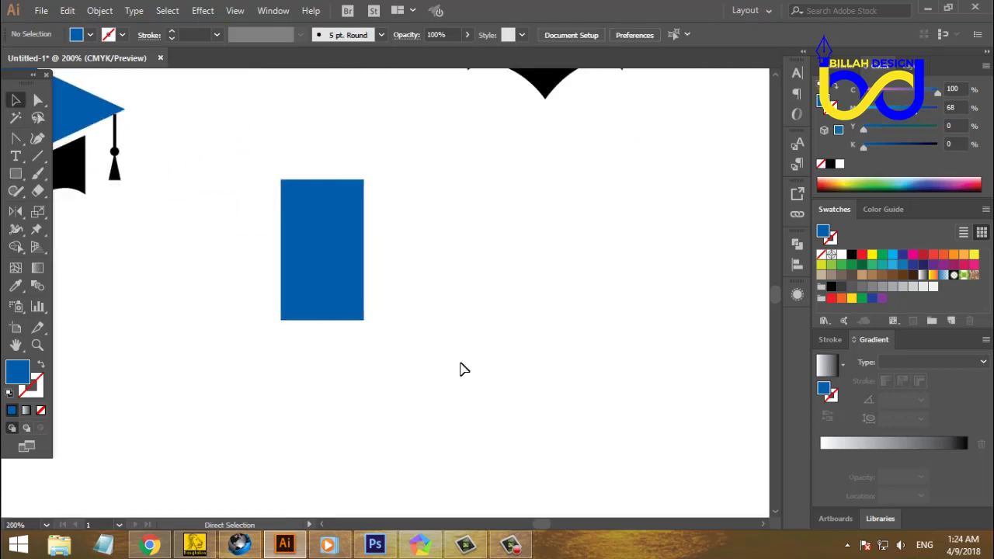
pyautogui.moveTo(430, 344); pyautogui.dragTo(529, 349)
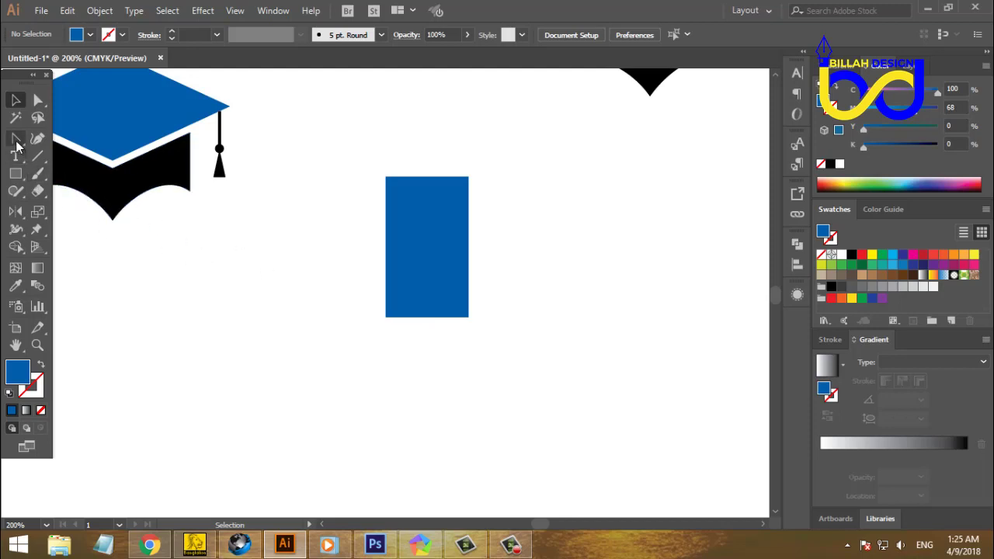
# Step: Add a bottom-middle anchor and delete both bottom corners, making a downward triangle
pyautogui.moveTo(15, 139); pyautogui.dragTo(86, 159)
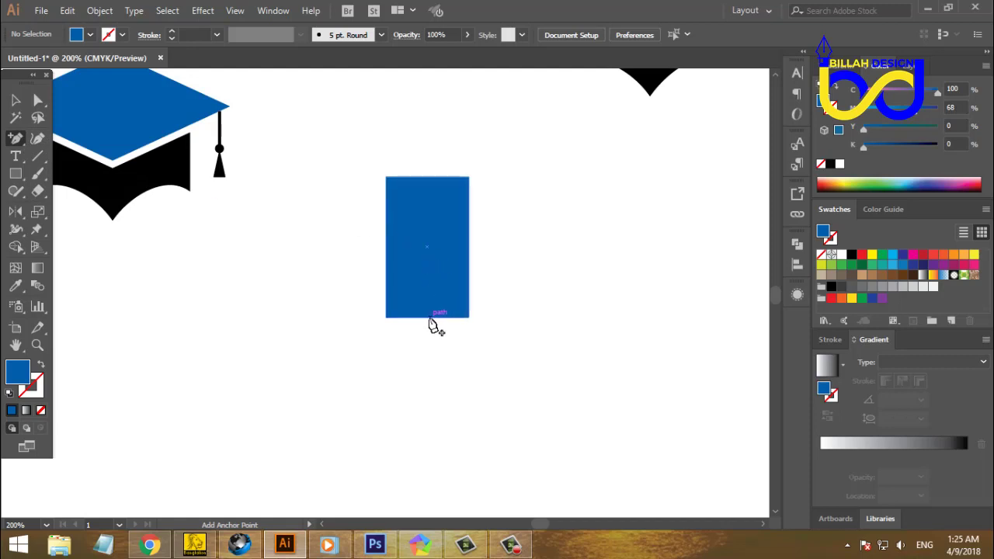
pyautogui.click(427, 318)
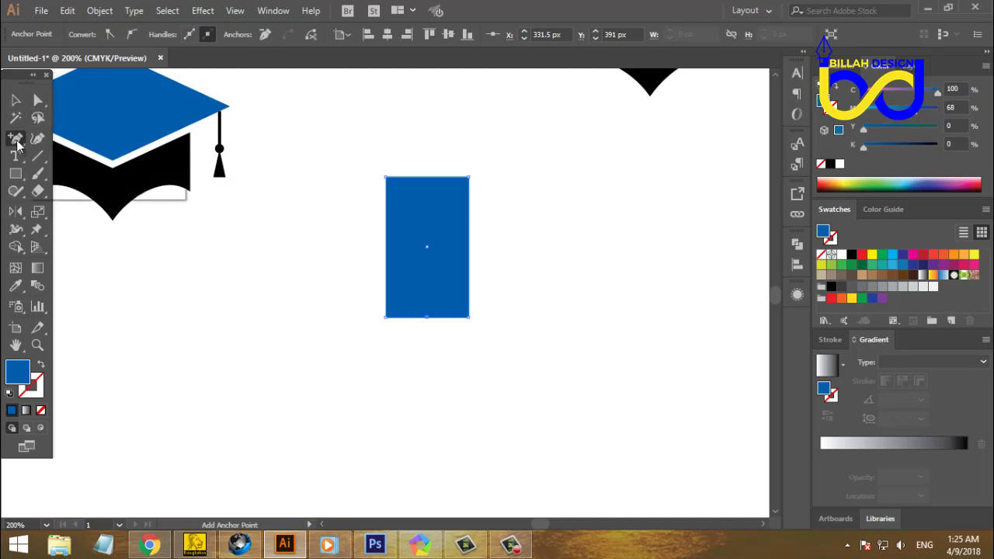
pyautogui.moveTo(19, 148); pyautogui.dragTo(82, 172)
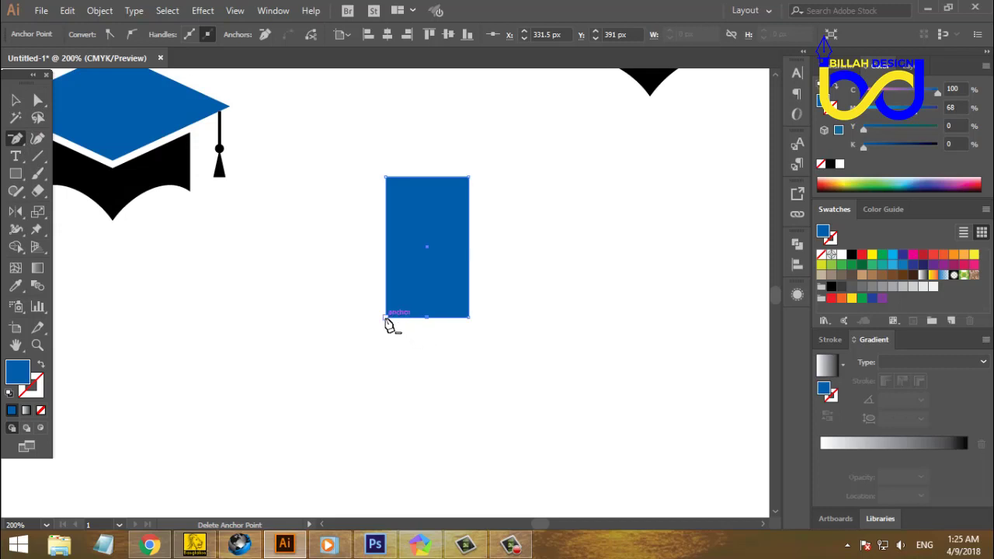
pyautogui.click(386, 318)
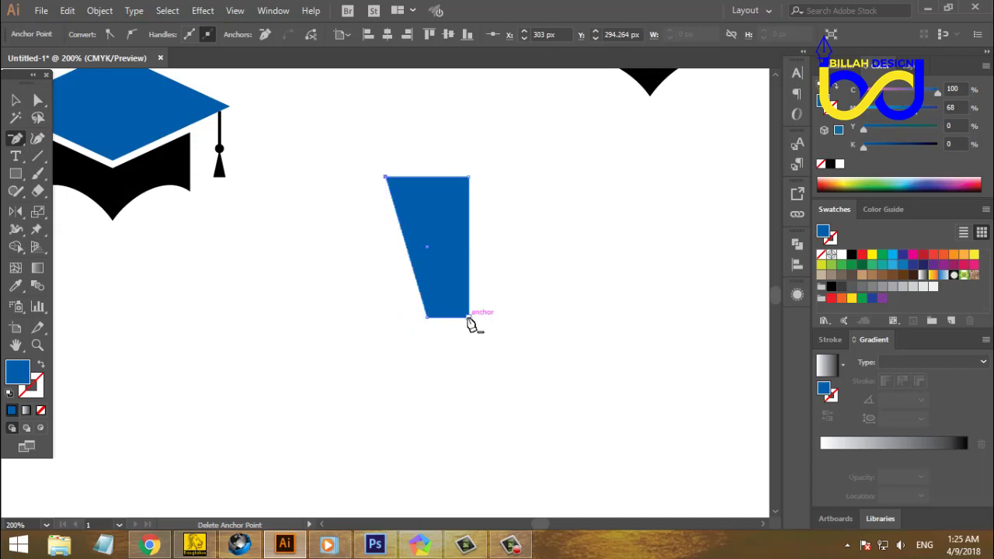
pyautogui.click(470, 318)
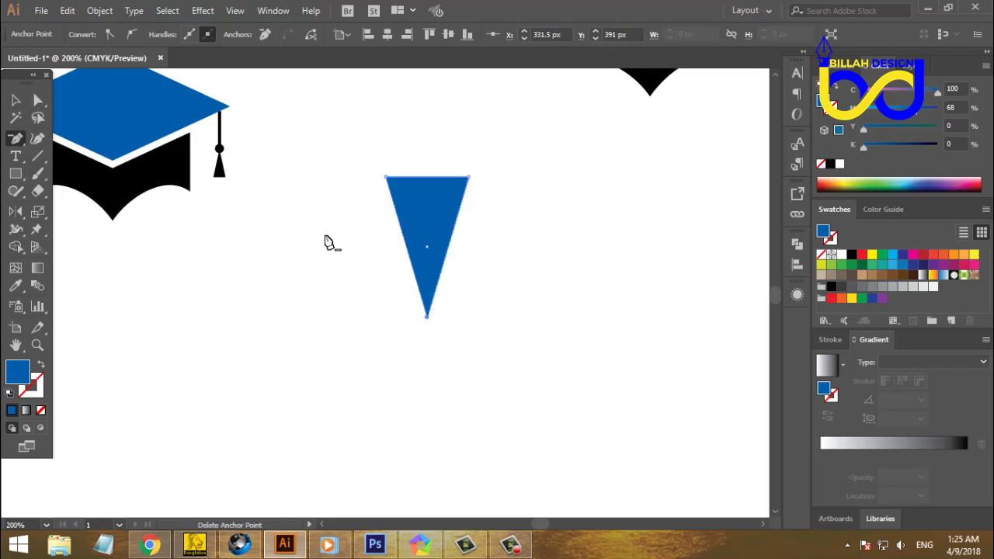
pyautogui.press('v')
pyautogui.click(439, 376)
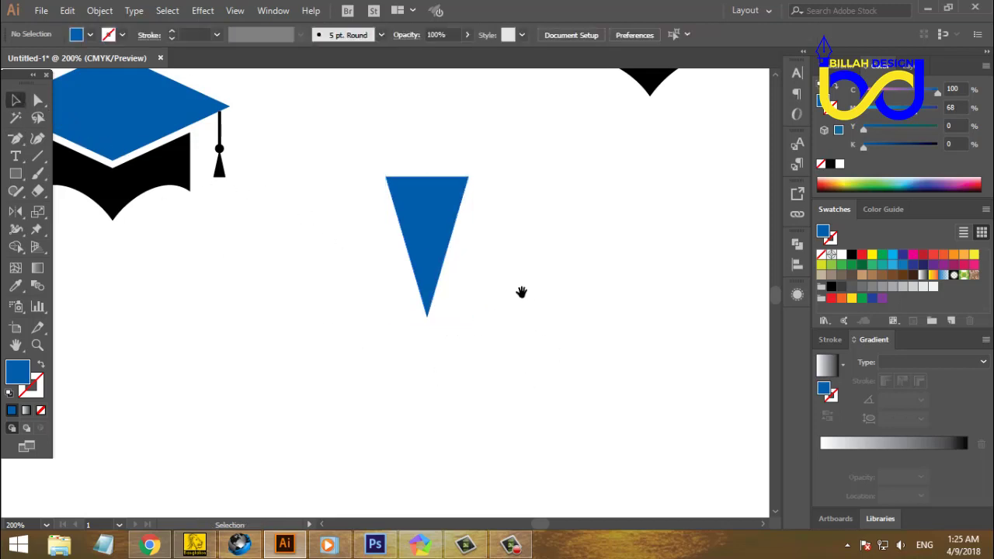
pyautogui.moveTo(521, 292); pyautogui.dragTo(518, 326)
pyautogui.click(458, 288)
pyautogui.click(241, 237)
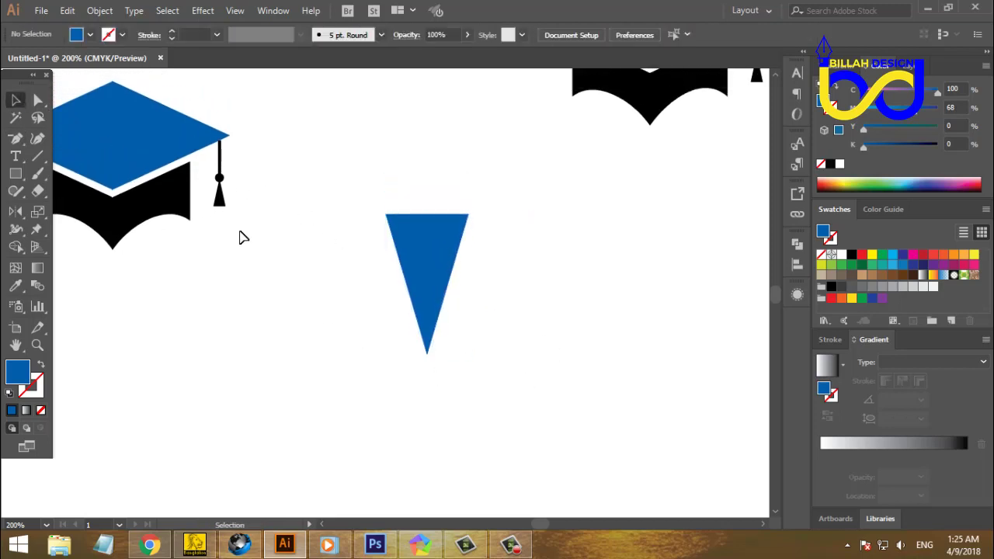
# Step: Draw a horizontal line across the triangle's middle and select both shapes
pyautogui.click(37, 155)
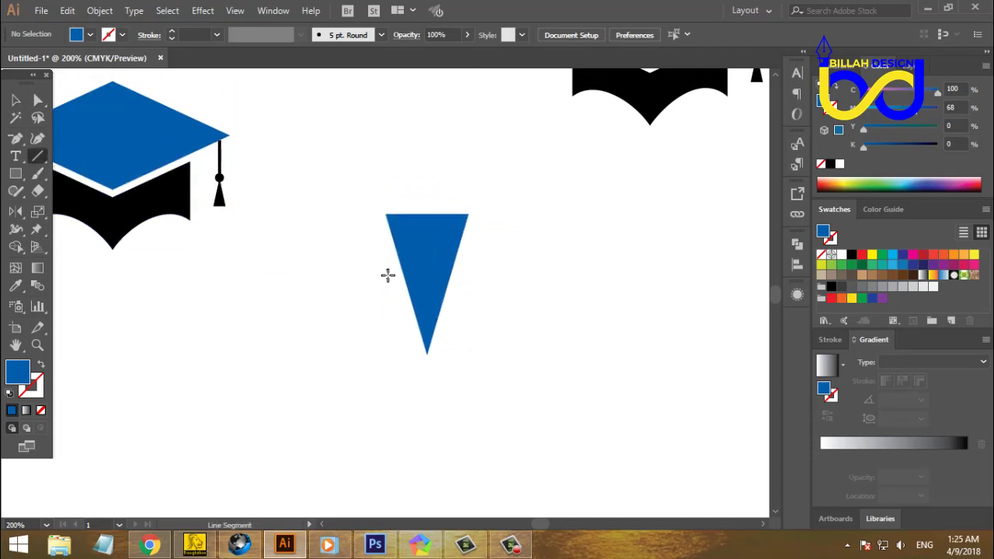
pyautogui.moveTo(370, 274); pyautogui.dragTo(507, 274)
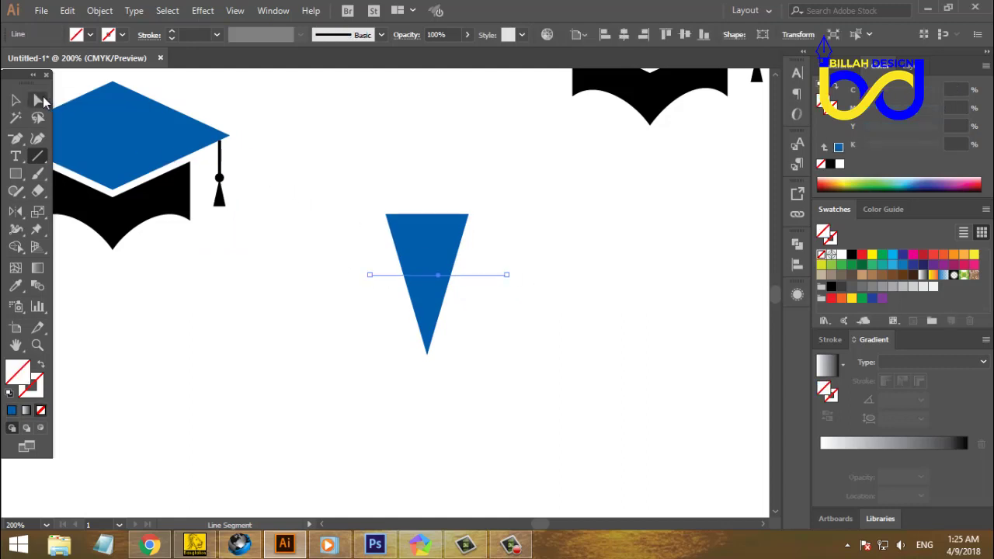
pyautogui.click(41, 100)
pyautogui.moveTo(382, 168); pyautogui.dragTo(534, 374)
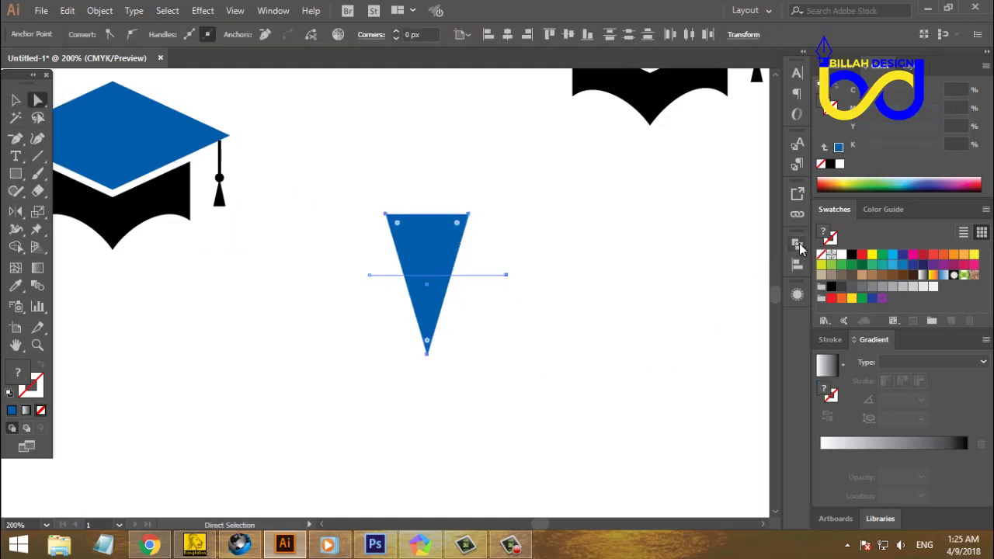
# Step: Split the triangle along the line with Pathfinder Divide
pyautogui.click(799, 246)
pyautogui.click(630, 310)
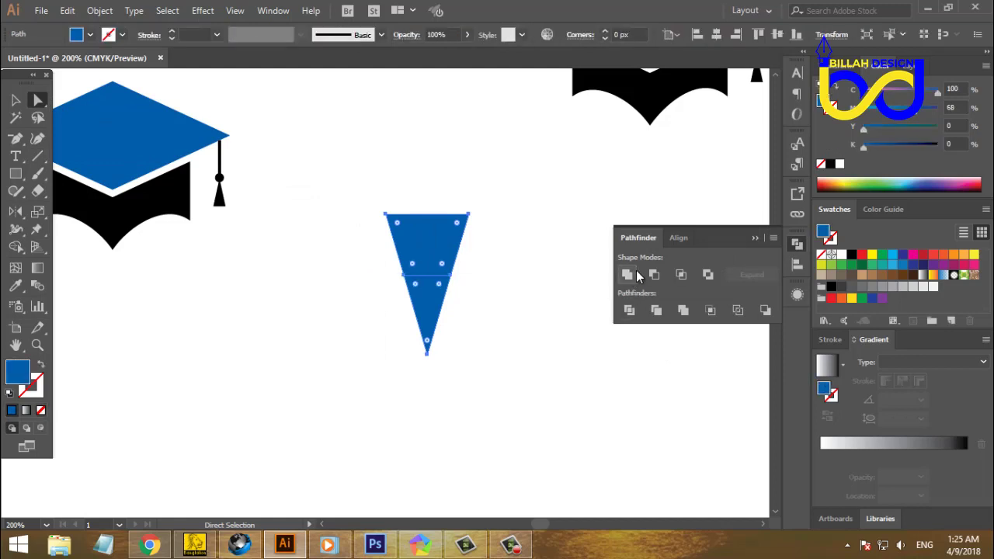
pyautogui.click(795, 243)
pyautogui.click(468, 296)
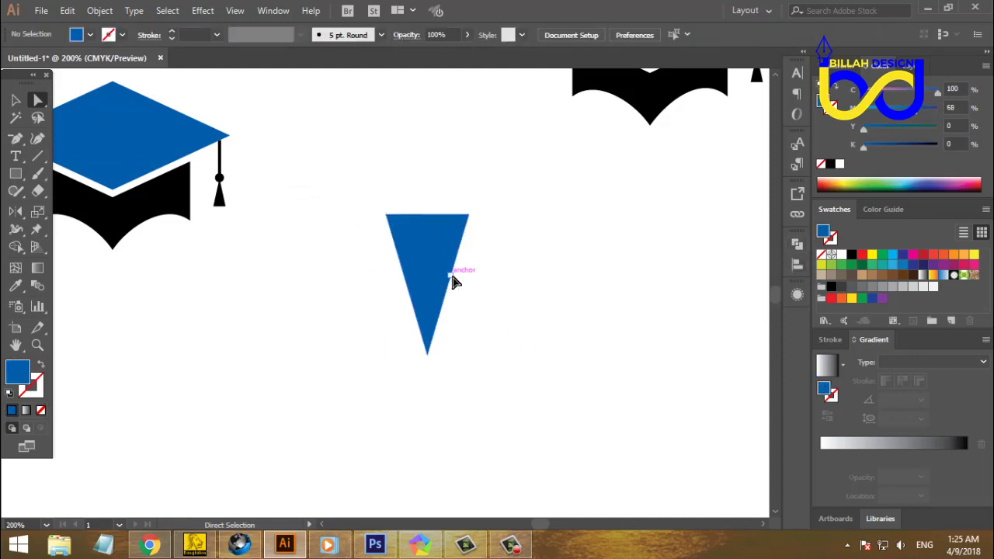
# Step: Push the mid-height side anchors outward by two Shift-arrow nudges each
pyautogui.click(454, 276)
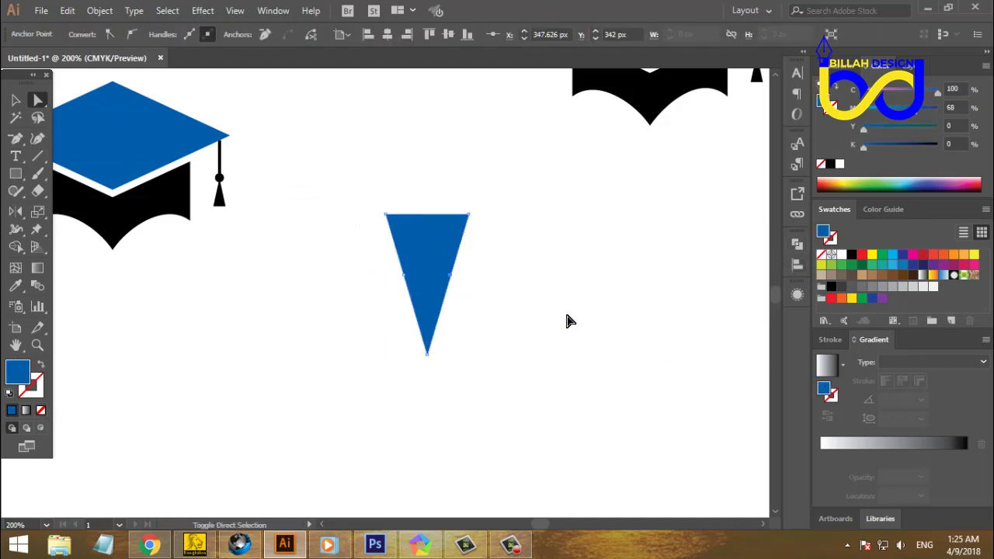
pyautogui.hotkey('shift', 'Right')
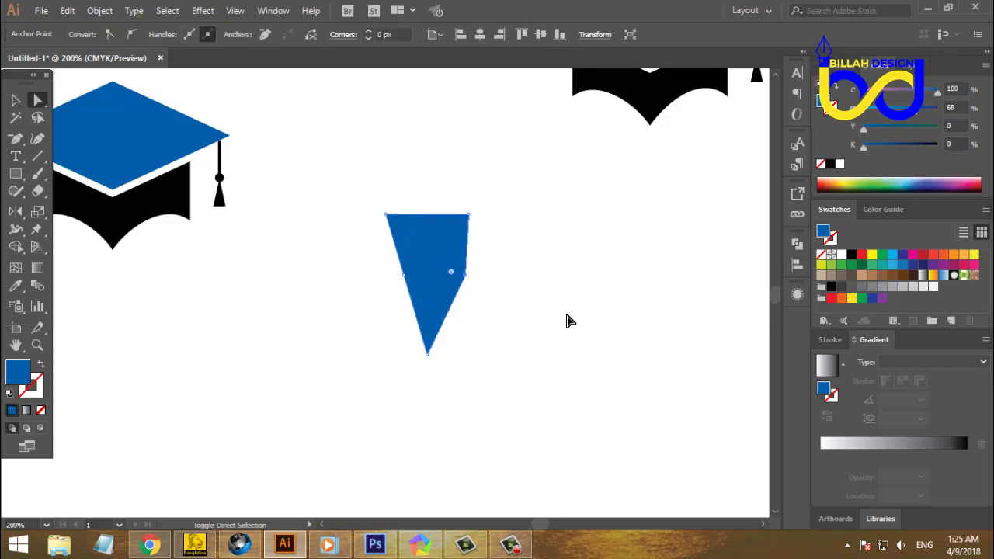
pyautogui.hotkey('shift', 'Right')
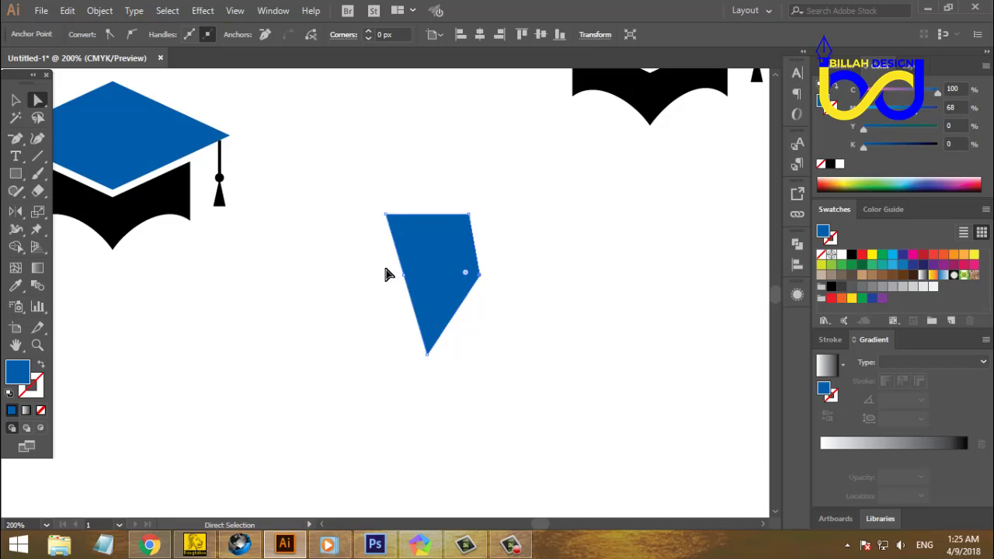
pyautogui.moveTo(389, 275); pyautogui.dragTo(437, 296)
pyautogui.hotkey('shift', 'Left')
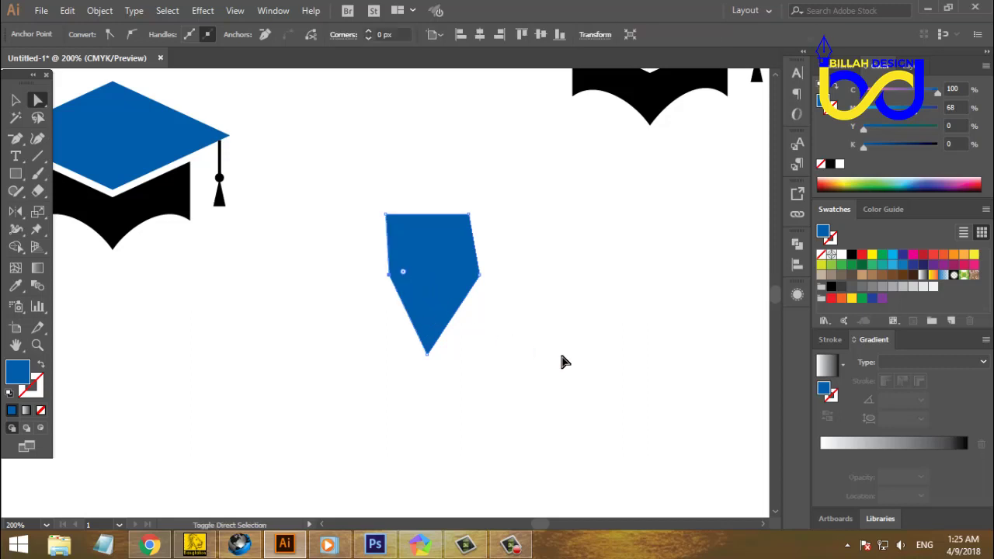
pyautogui.hotkey('shift', 'Left')
pyautogui.click(556, 363)
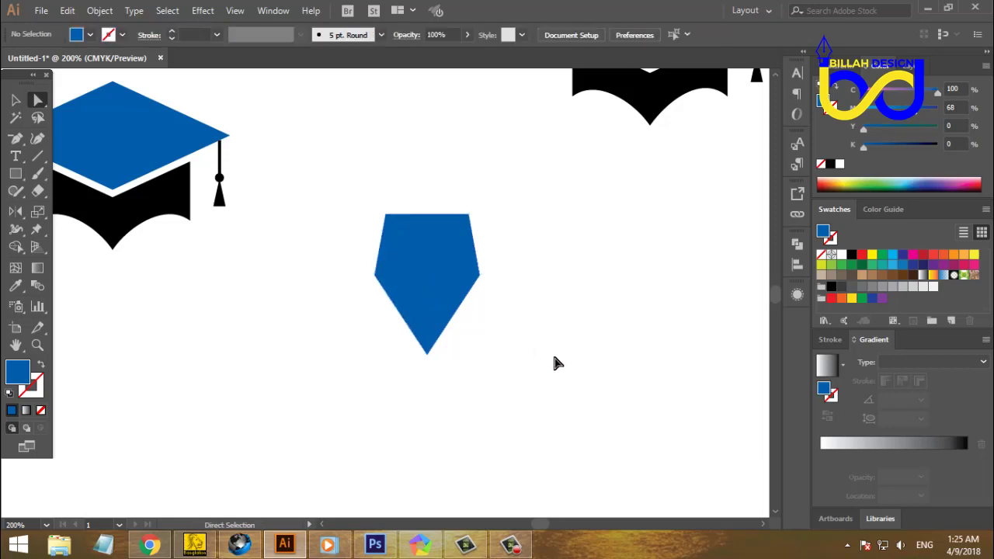
# Step: Raise the top edge one nudge and move both top corners inward
pyautogui.moveTo(361, 193); pyautogui.dragTo(510, 242)
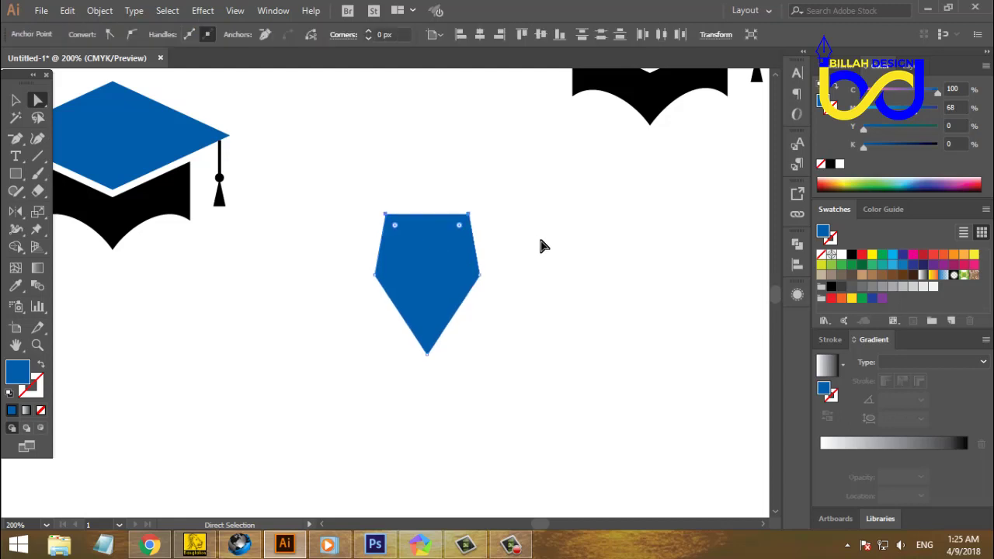
pyautogui.press('Up')
pyautogui.press('Up')
pyautogui.press('Up')
pyautogui.press('Up')
pyautogui.press('Up')
pyautogui.press('Up')
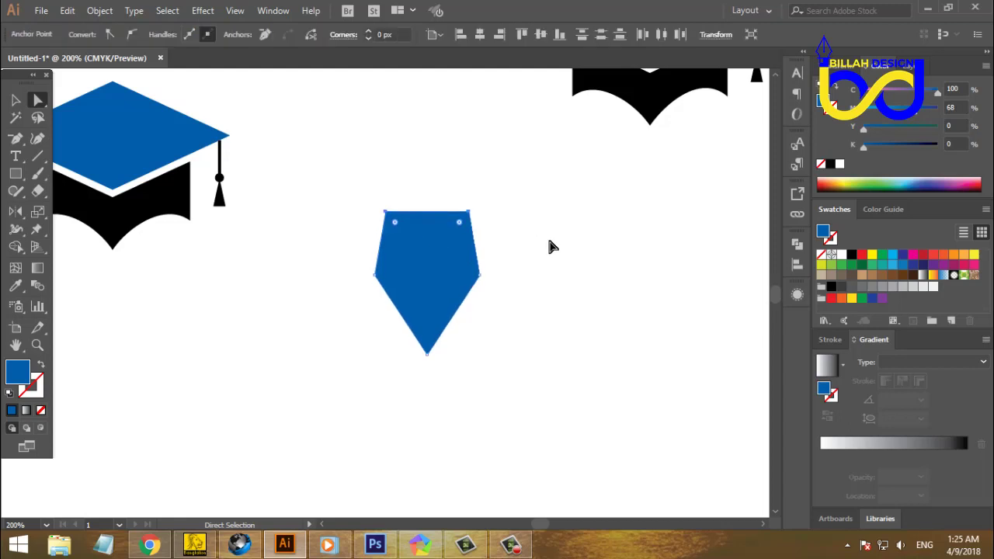
pyautogui.click(548, 247)
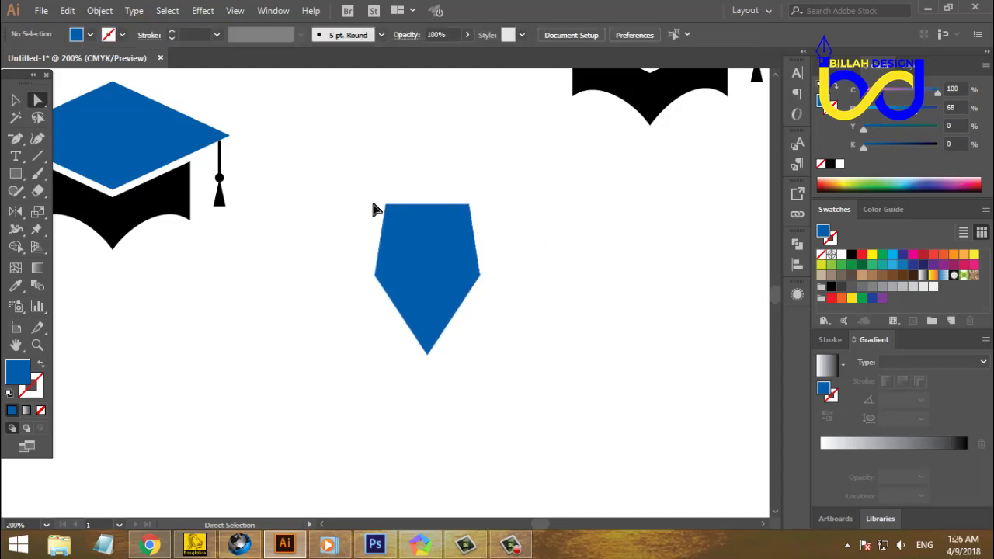
pyautogui.moveTo(356, 191); pyautogui.dragTo(405, 229)
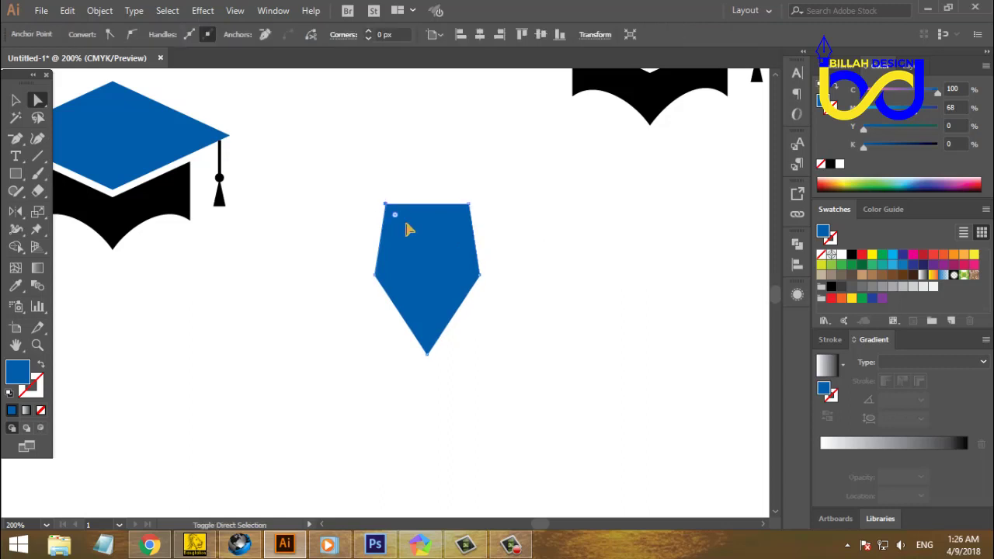
pyautogui.hotkey('shift', 'Right')
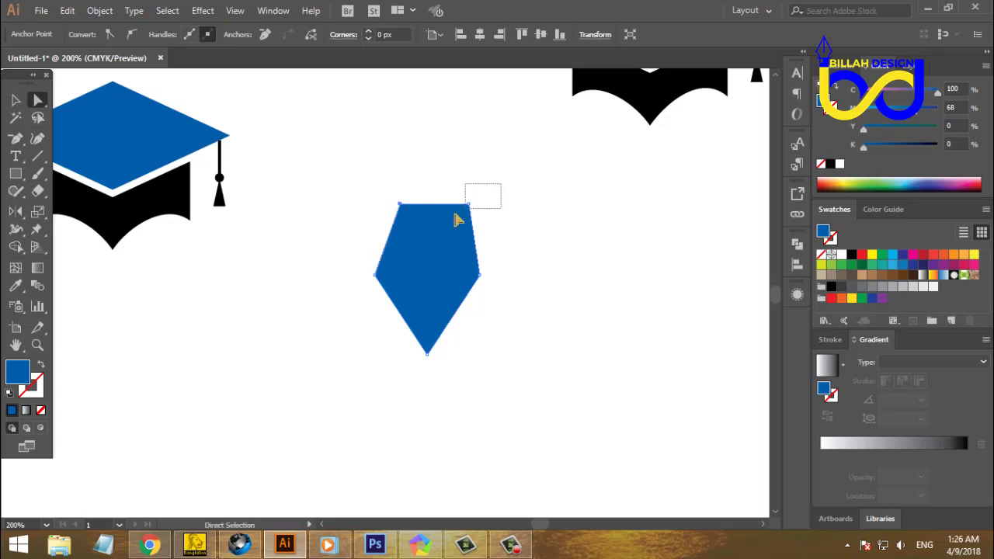
pyautogui.moveTo(457, 221); pyautogui.dragTo(459, 218)
pyautogui.hotkey('shift', 'Left')
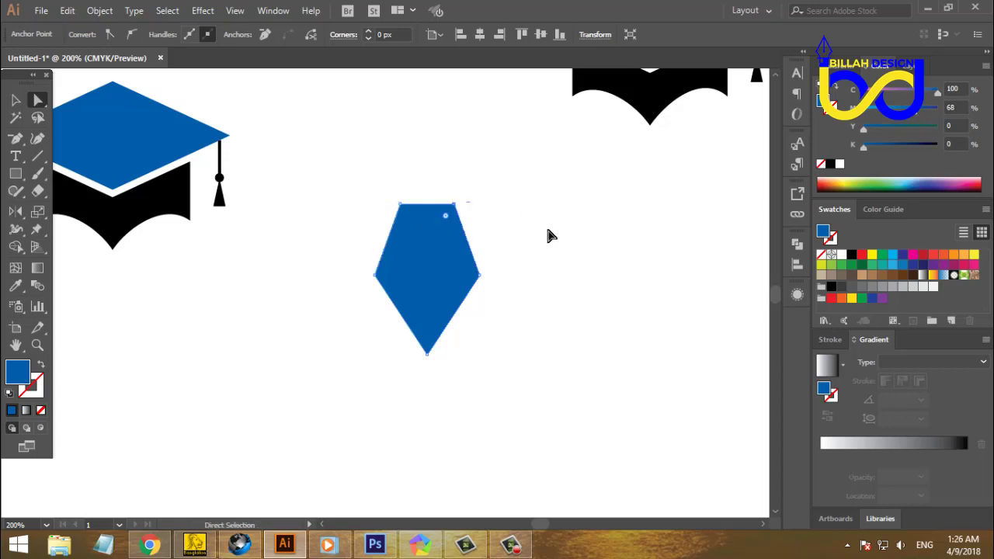
pyautogui.click(548, 235)
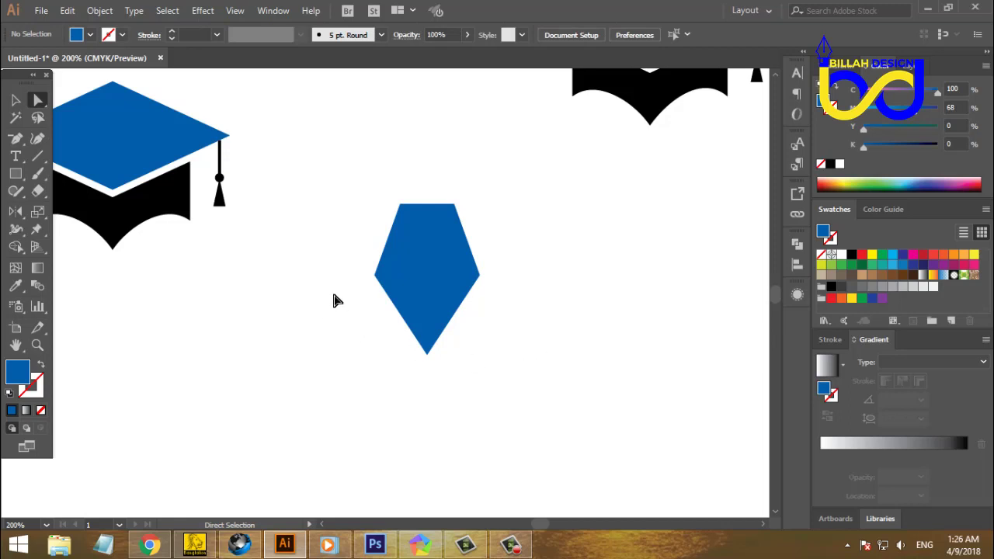
pyautogui.click(16, 99)
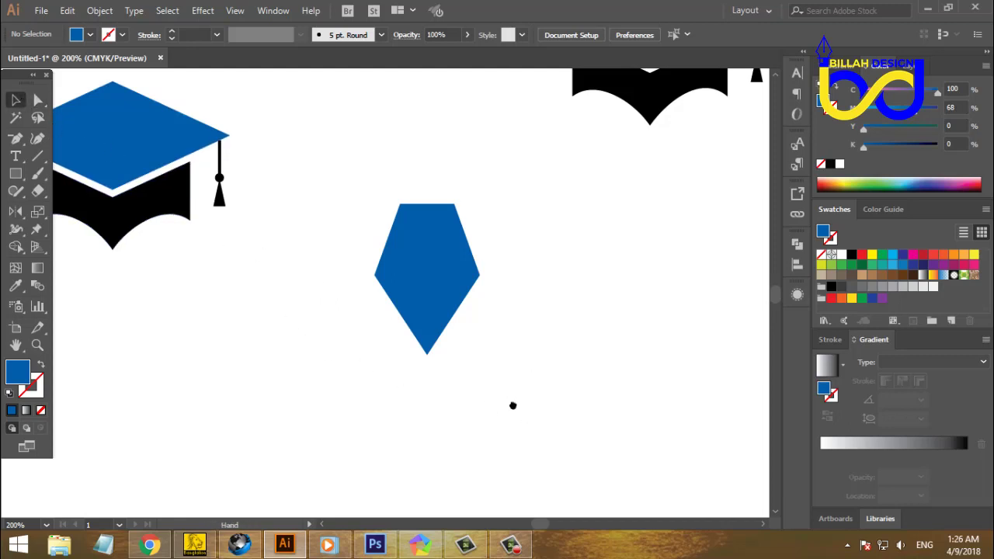
# Step: Narrow the blue hexagon by dragging in its right side
pyautogui.hotkey('ctrl', '=')
pyautogui.hotkey('ctrl', '=')
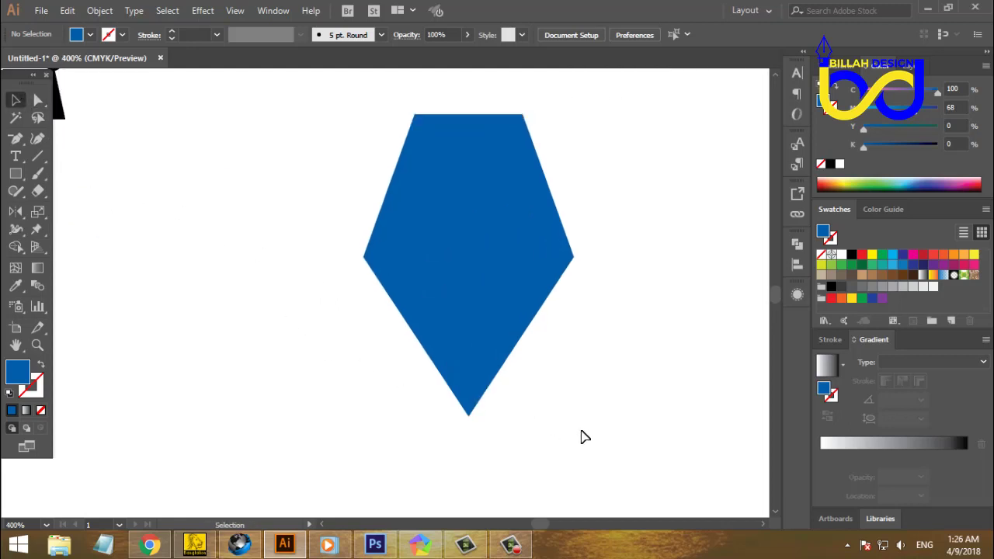
pyautogui.click(384, 271)
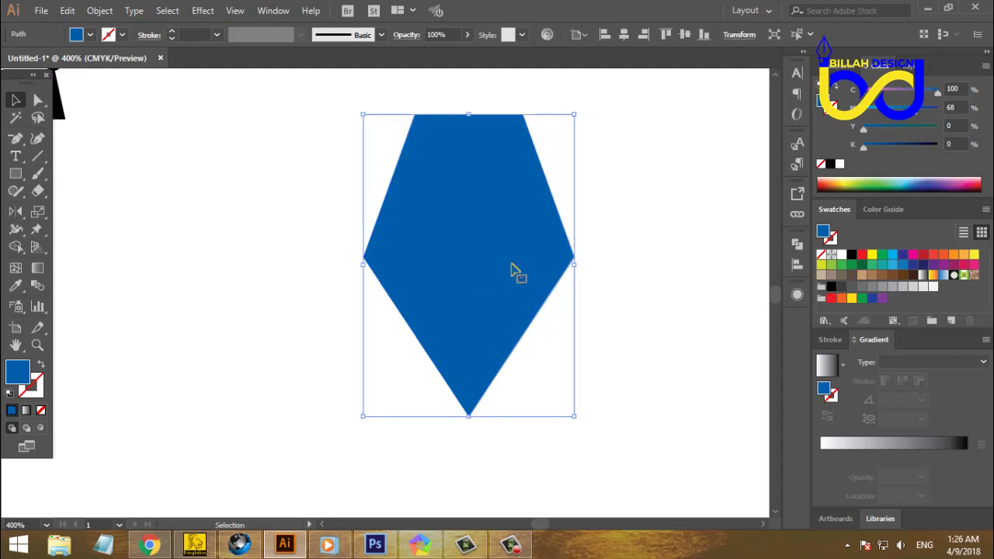
pyautogui.moveTo(573, 264); pyautogui.dragTo(560, 265)
pyautogui.moveTo(583, 303); pyautogui.dragTo(584, 305)
pyautogui.click(606, 415)
pyautogui.moveTo(613, 429); pyautogui.dragTo(601, 407)
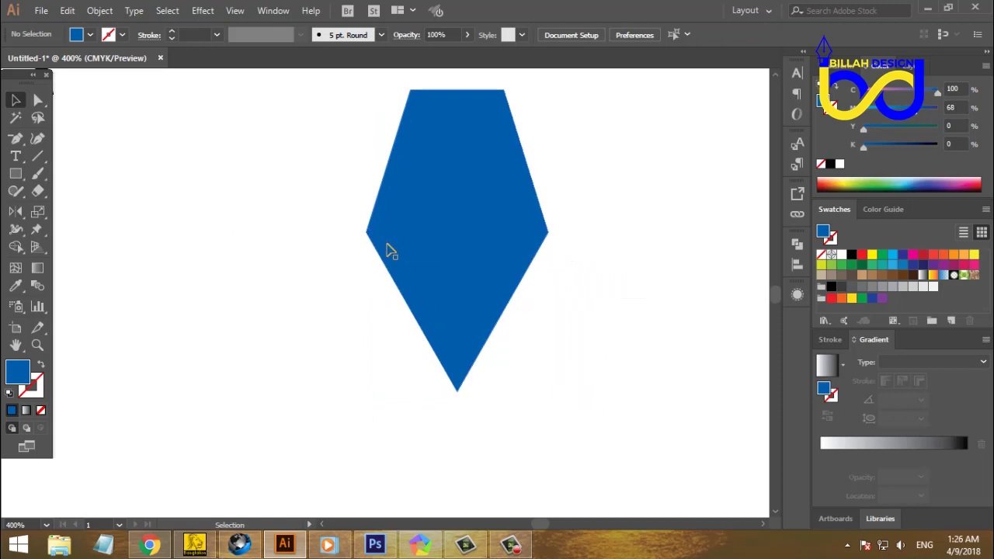
# Step: Bend the lower-left edge inward, fill the shape black, and refine its curve handles
pyautogui.moveTo(15, 139); pyautogui.dragTo(68, 194)
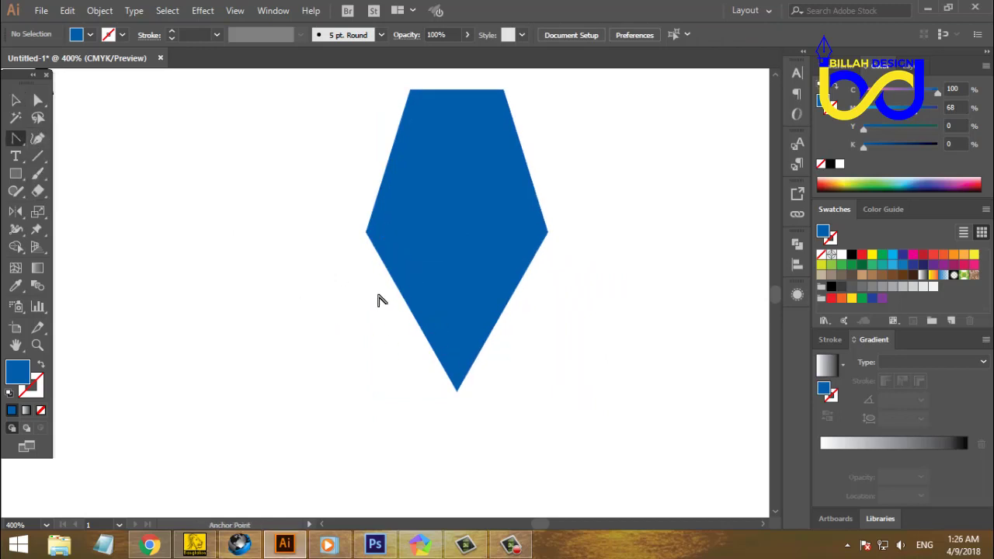
pyautogui.moveTo(410, 300); pyautogui.dragTo(418, 293)
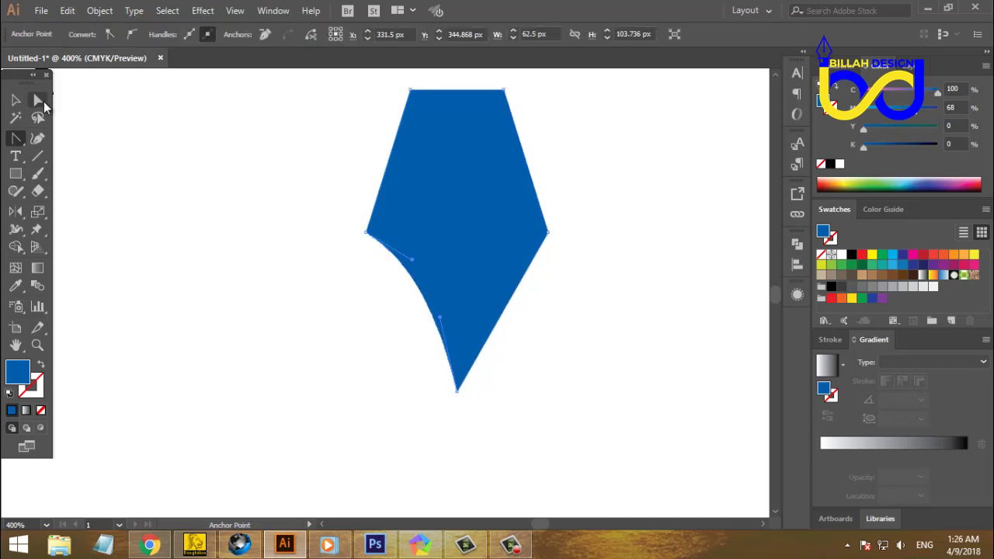
pyautogui.click(41, 101)
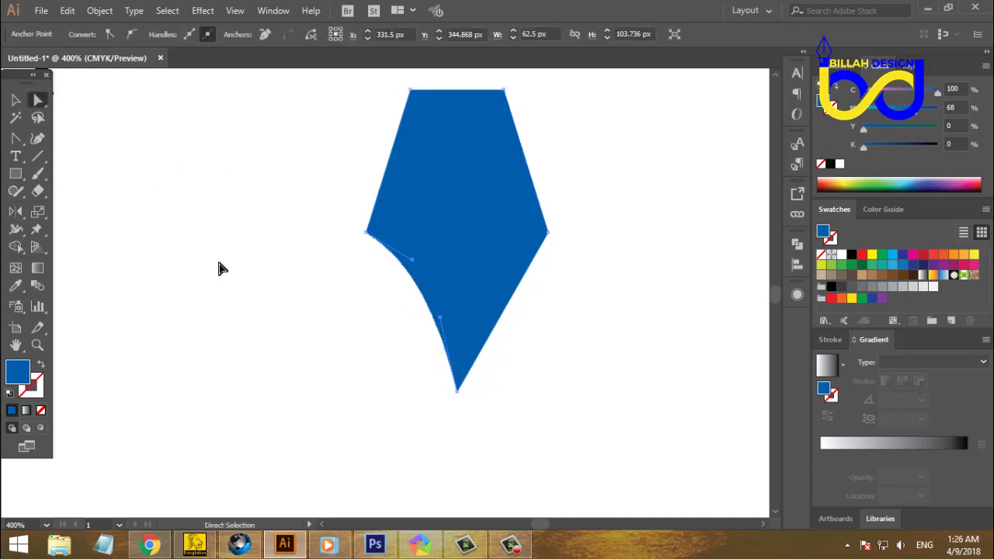
pyautogui.click(851, 255)
pyautogui.click(524, 341)
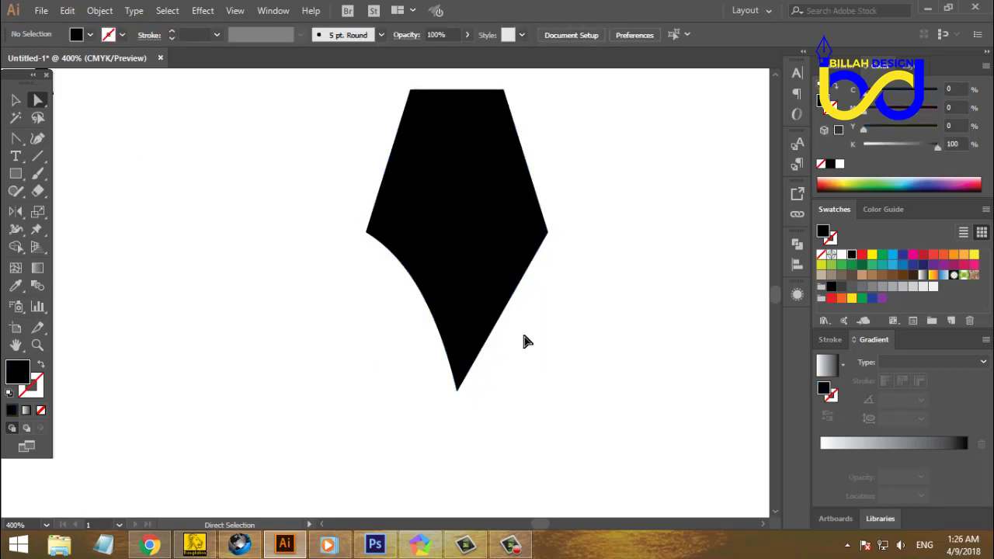
pyautogui.click(435, 285)
pyautogui.moveTo(441, 323); pyautogui.dragTo(450, 322)
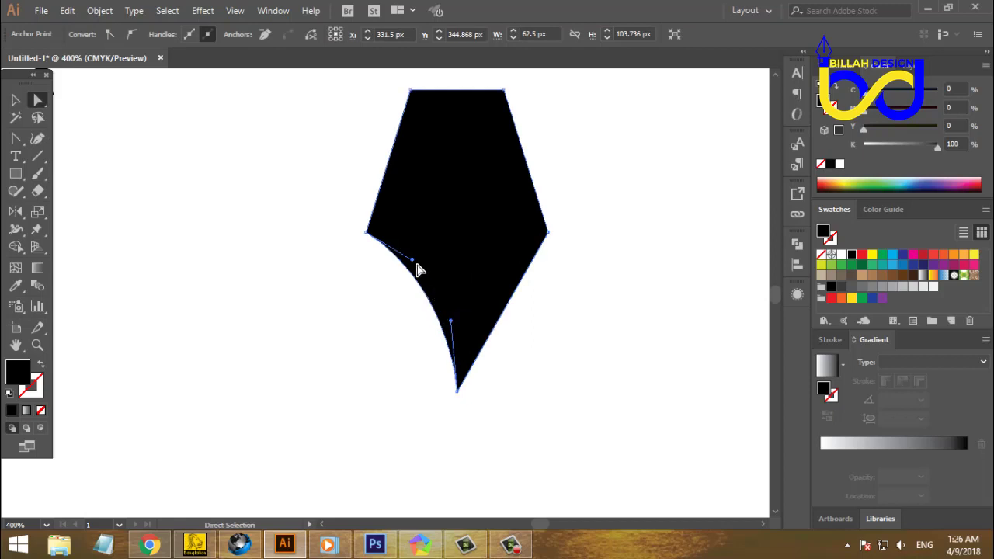
pyautogui.moveTo(413, 261); pyautogui.dragTo(412, 258)
pyautogui.click(360, 418)
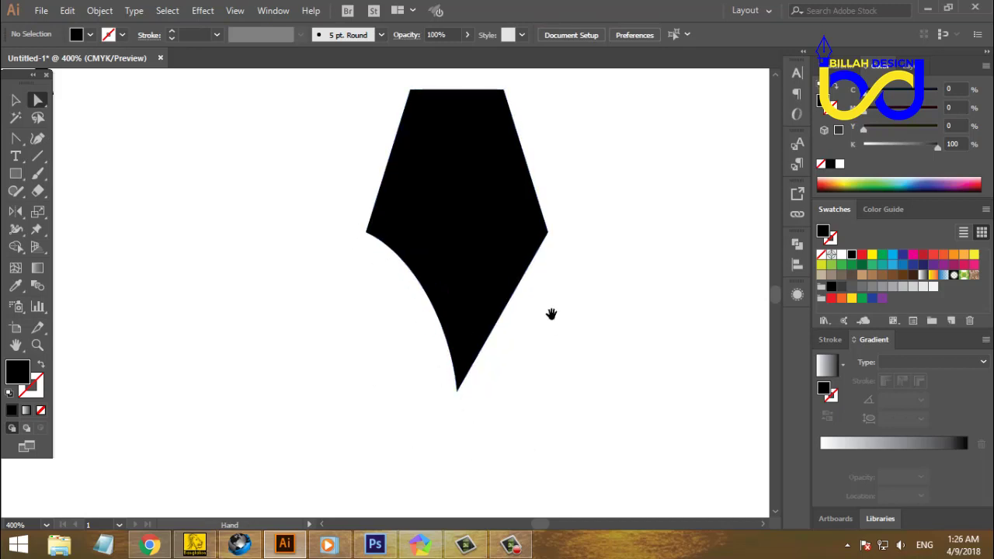
# Step: Nudge the nib's two top anchors down one step
pyautogui.moveTo(550, 314); pyautogui.dragTo(544, 324)
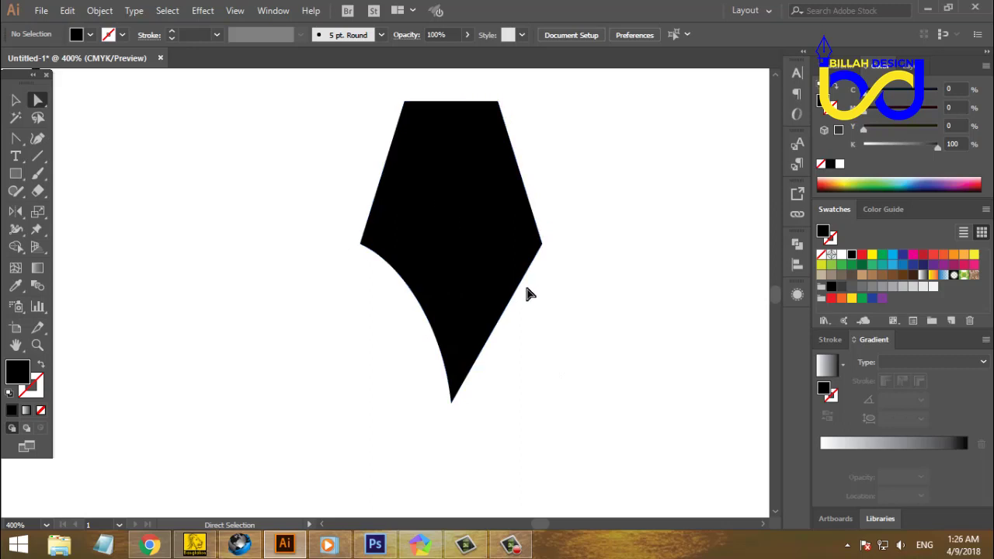
pyautogui.scroll(1, 578, 303)
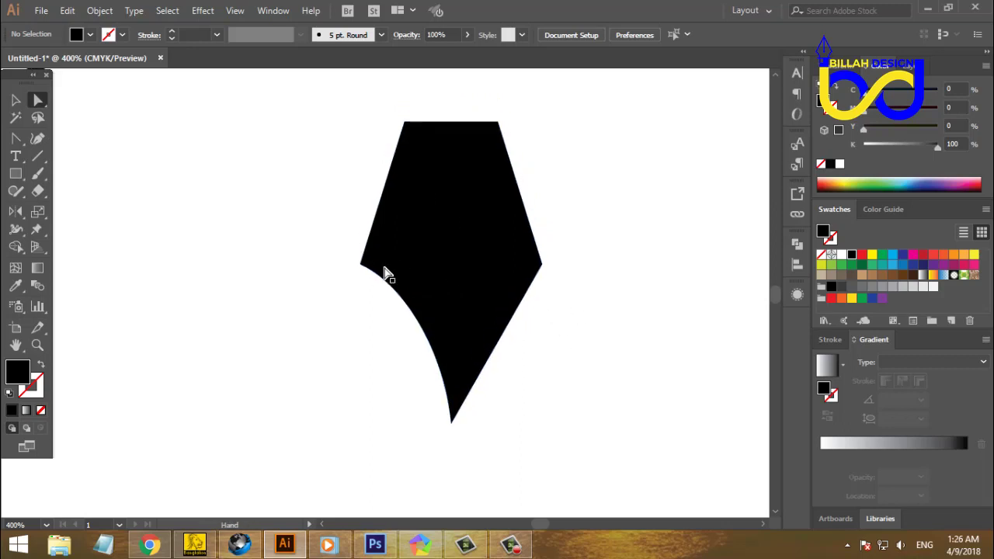
pyautogui.moveTo(564, 319); pyautogui.dragTo(565, 333)
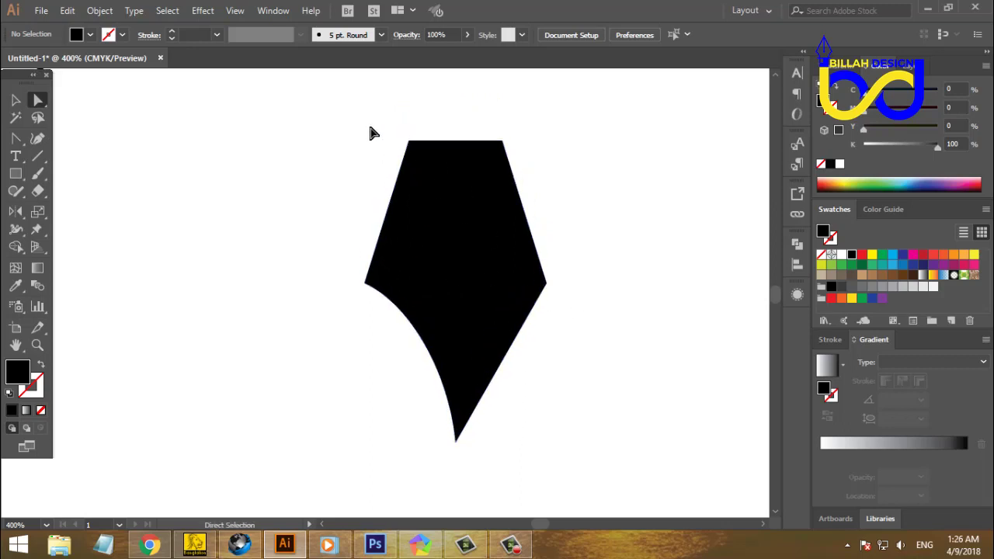
pyautogui.moveTo(371, 131); pyautogui.dragTo(566, 188)
pyautogui.press('Down')
pyautogui.press('Down')
pyautogui.press('Down')
pyautogui.press('Down')
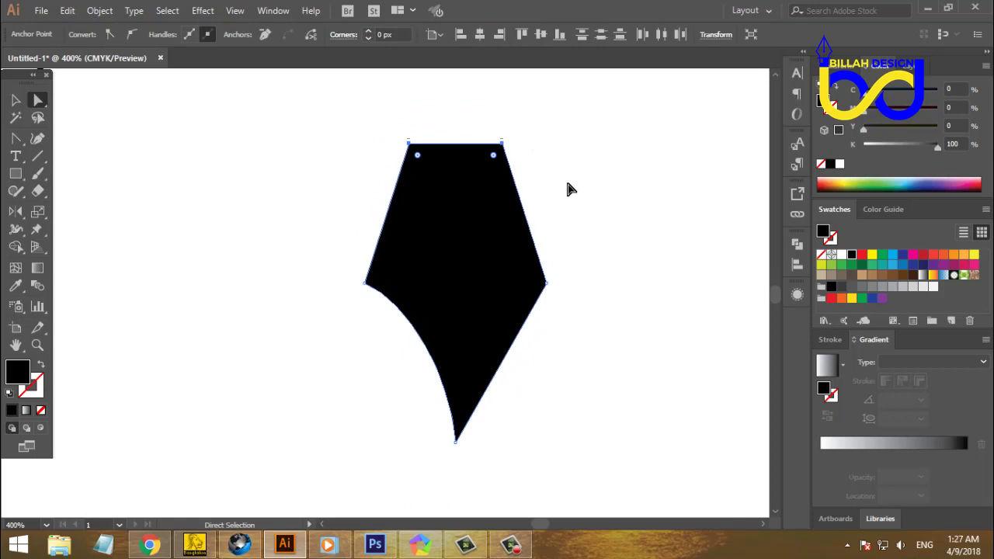
pyautogui.click(606, 257)
# Step: Nudge the top-right corner right and the top-left corner left
pyautogui.scroll(1, 582, 233)
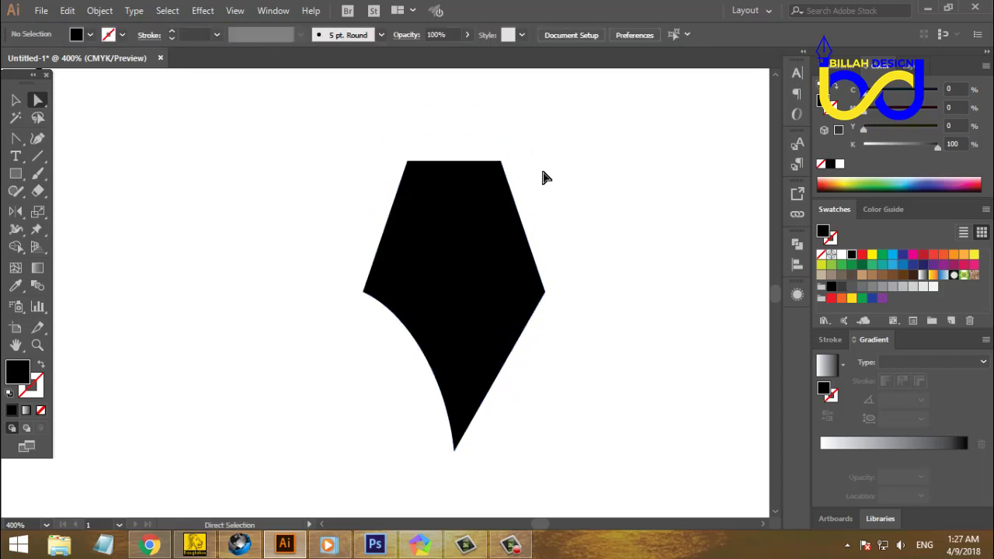
pyautogui.moveTo(536, 146); pyautogui.dragTo(489, 180)
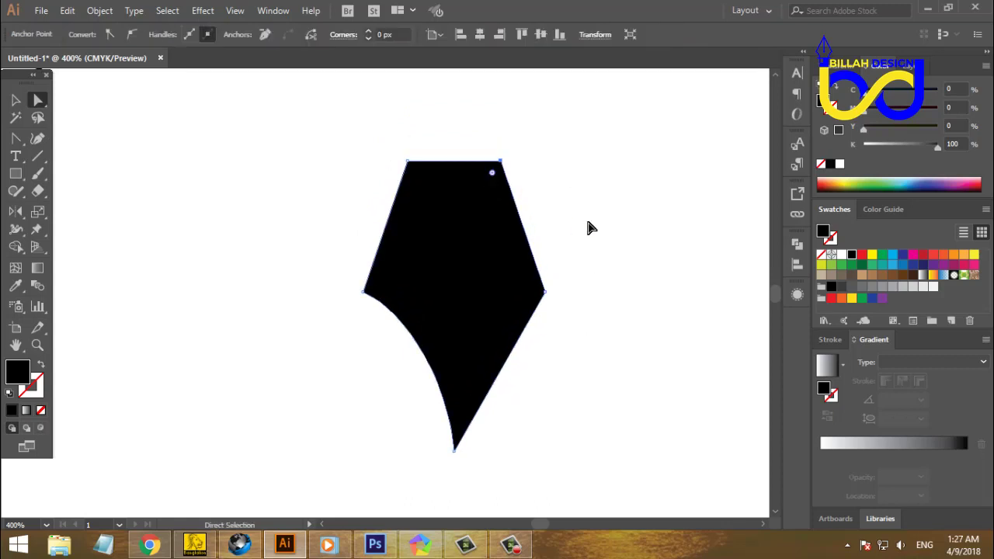
pyautogui.press('Right')
pyautogui.press('Right')
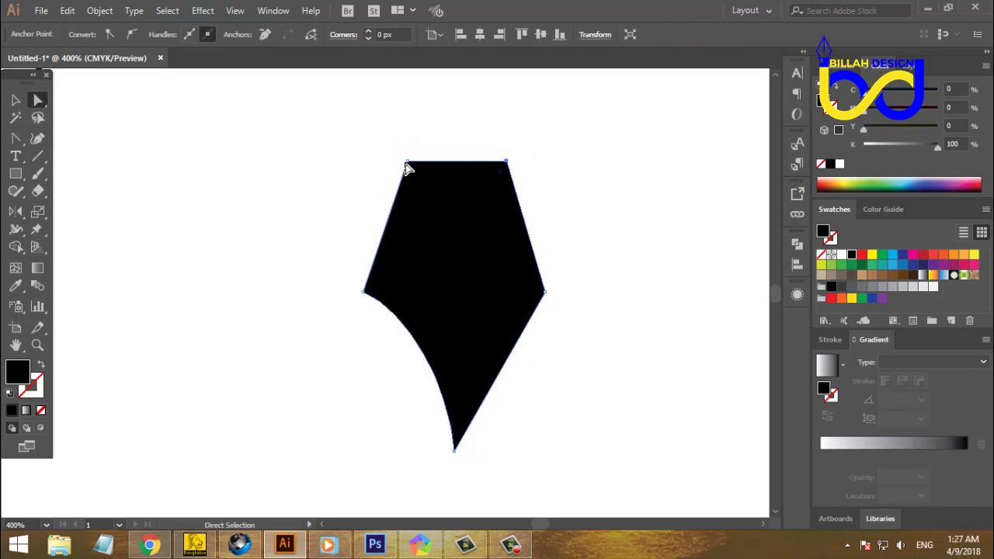
pyautogui.press('Left')
pyautogui.press('Left')
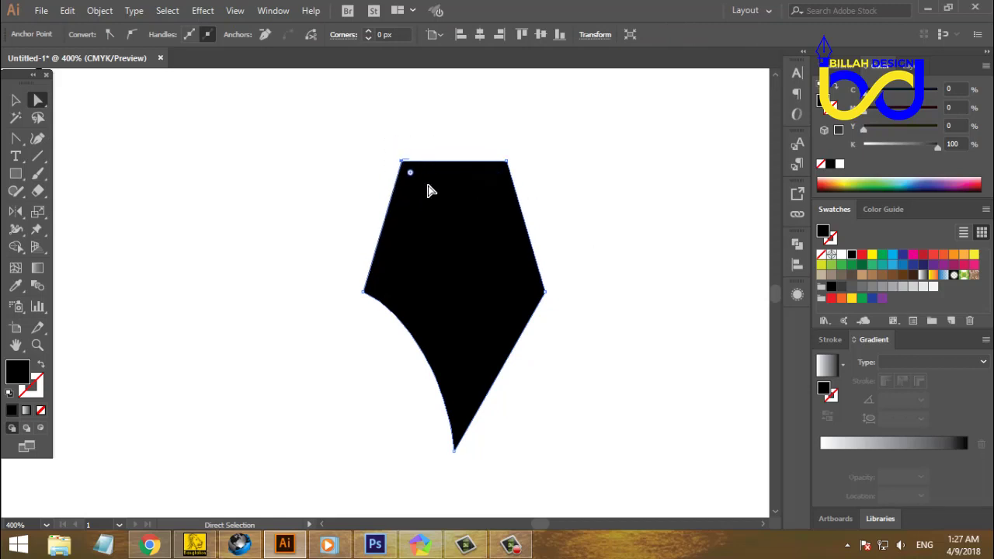
pyautogui.click(600, 377)
pyautogui.moveTo(600, 377); pyautogui.dragTo(589, 372)
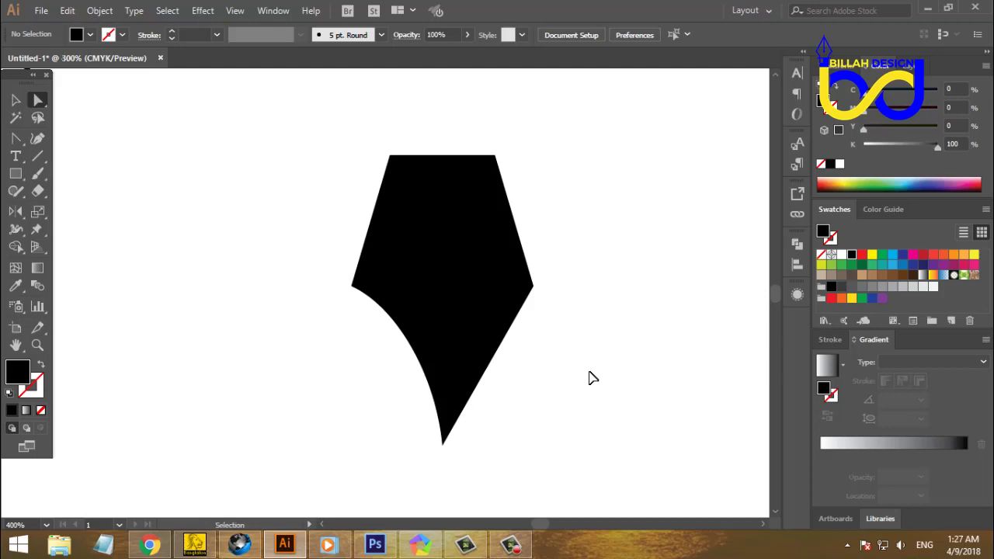
pyautogui.hotkey('ctrl', '-')
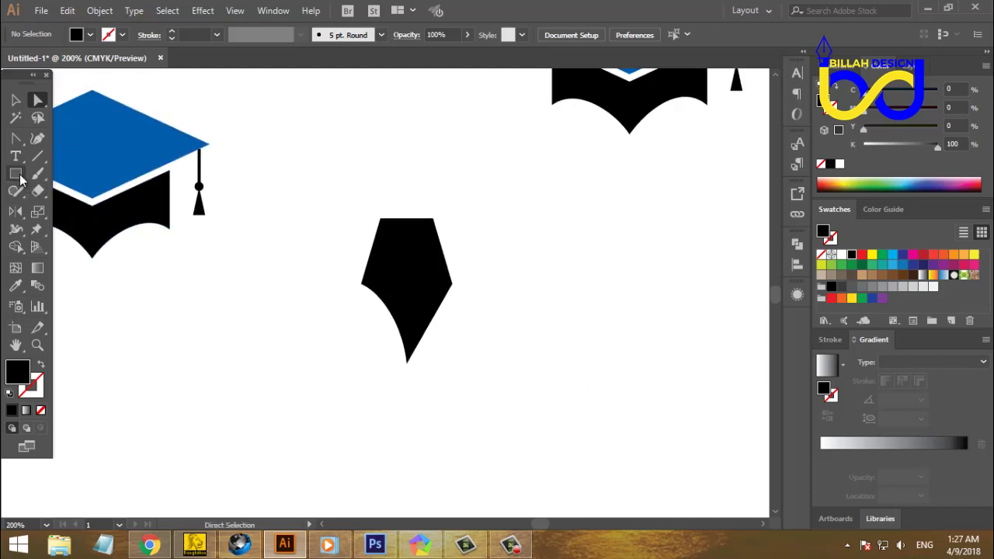
# Step: Cut away the nib's right half with a tall rectangle and Minus Front
pyautogui.click(17, 176)
pyautogui.moveTo(407, 160); pyautogui.dragTo(495, 382)
pyautogui.click(15, 100)
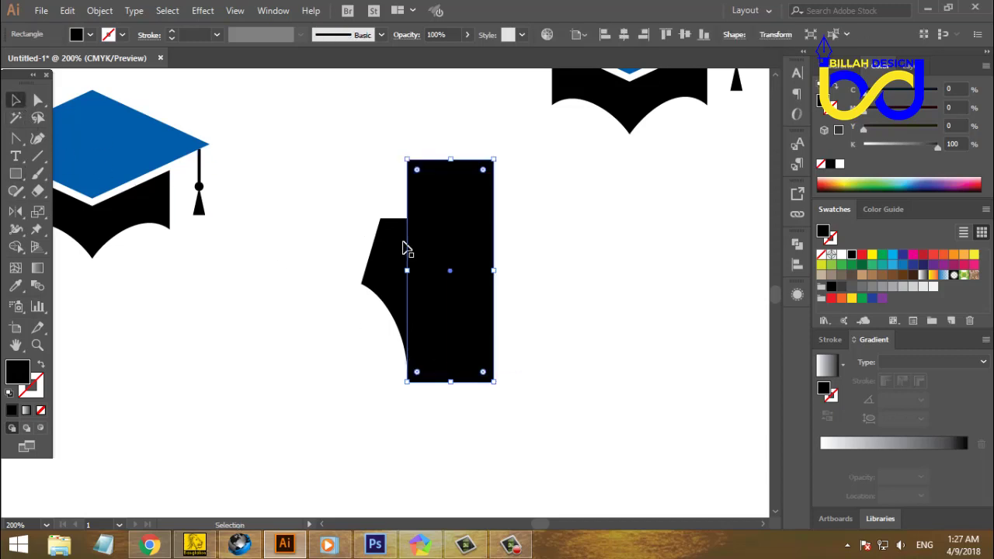
pyautogui.moveTo(549, 266); pyautogui.dragTo(346, 349)
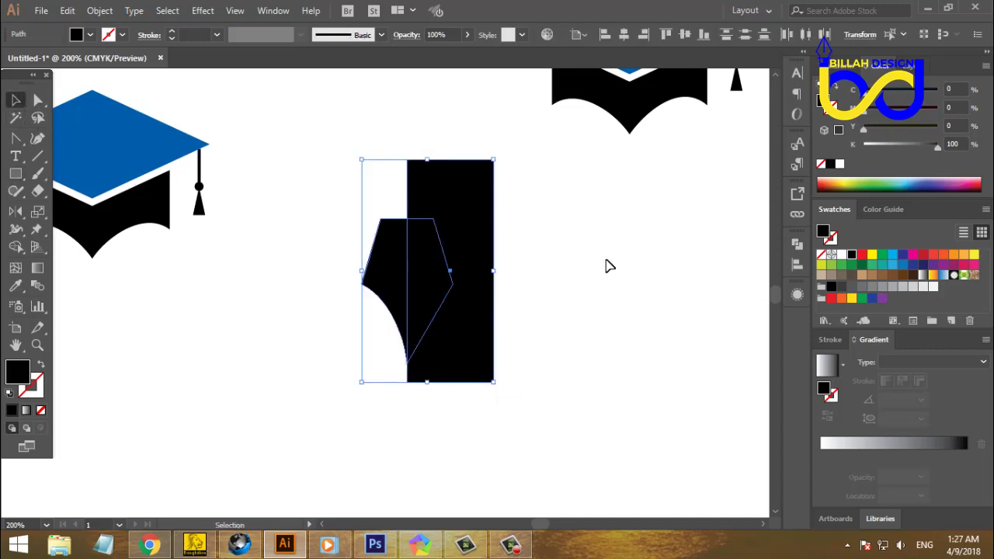
pyautogui.click(796, 244)
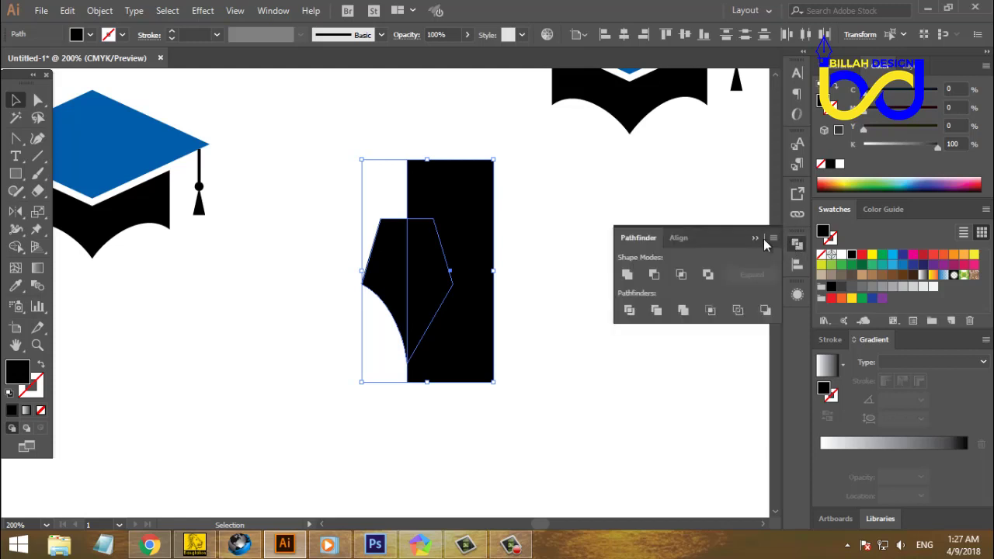
pyautogui.click(656, 276)
pyautogui.click(797, 245)
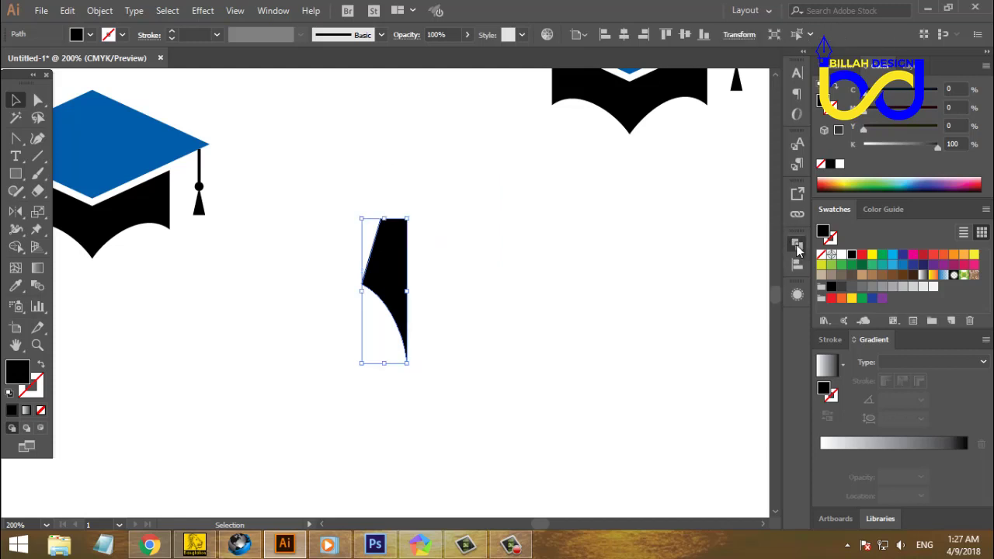
pyautogui.click(479, 342)
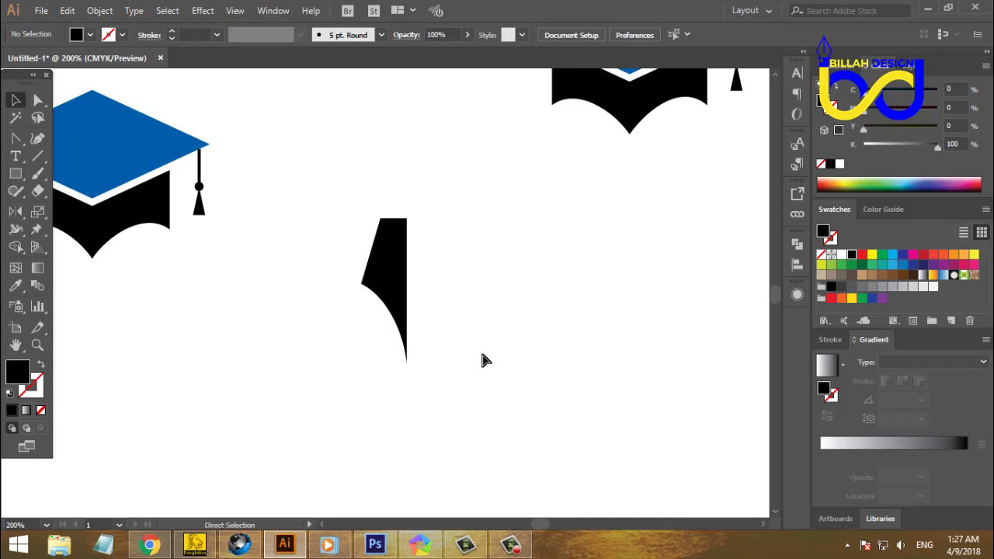
# Step: Trim the nib half's bottom tip with a small square and Minus Front
pyautogui.hotkey('ctrl', '+')
pyautogui.hotkey('ctrl', '+')
pyautogui.moveTo(523, 380); pyautogui.dragTo(499, 327)
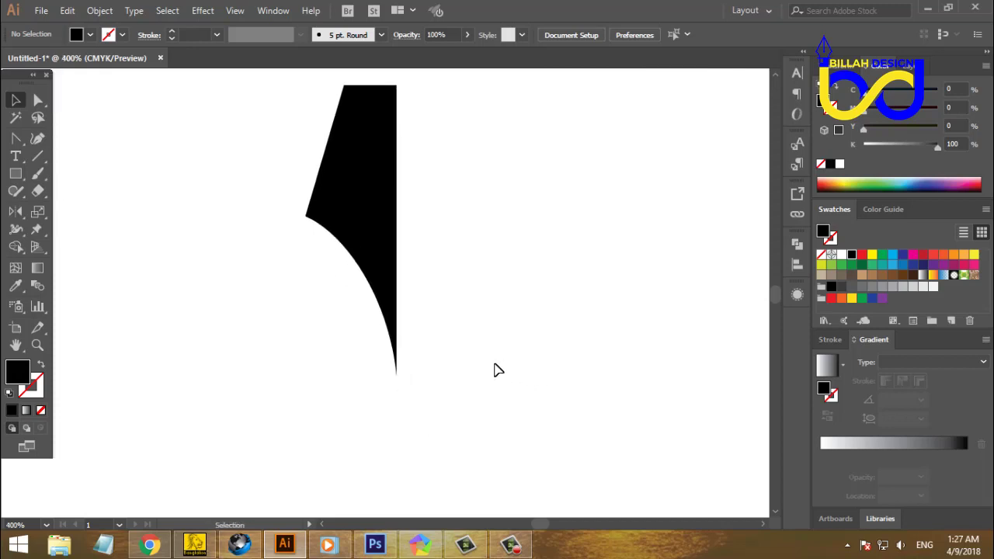
pyautogui.click(16, 173)
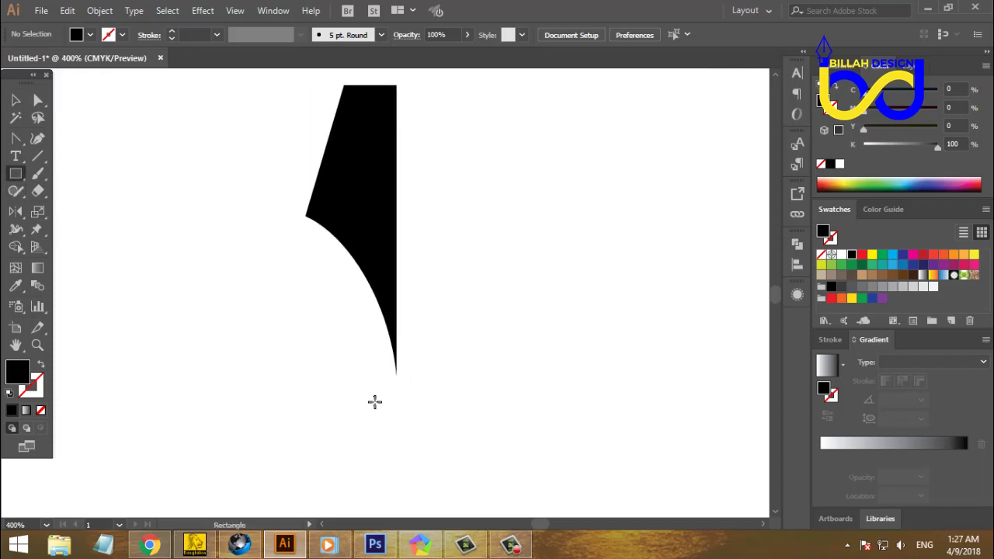
pyautogui.moveTo(362, 408); pyautogui.dragTo(418, 363)
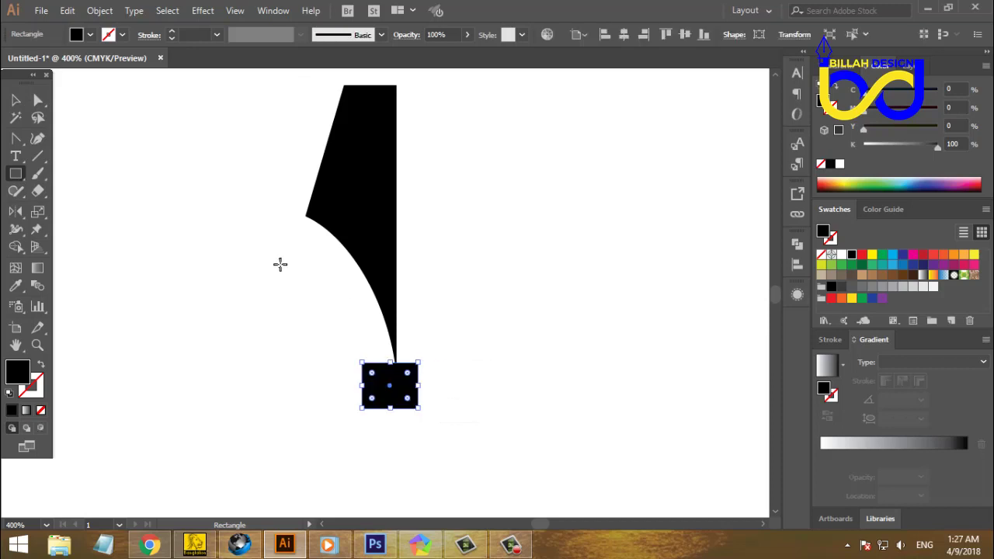
pyautogui.click(16, 101)
pyautogui.moveTo(501, 307); pyautogui.dragTo(349, 422)
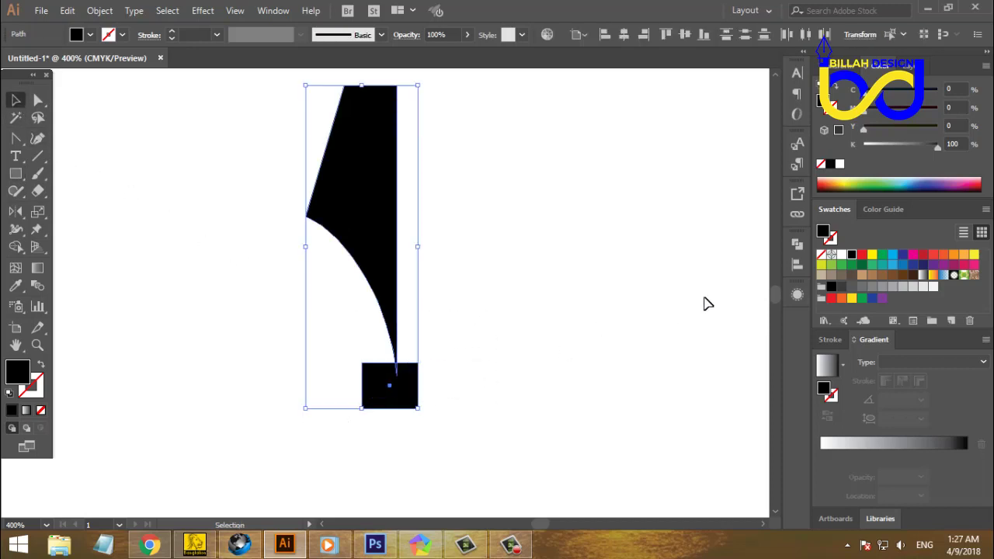
pyautogui.click(798, 244)
pyautogui.click(654, 275)
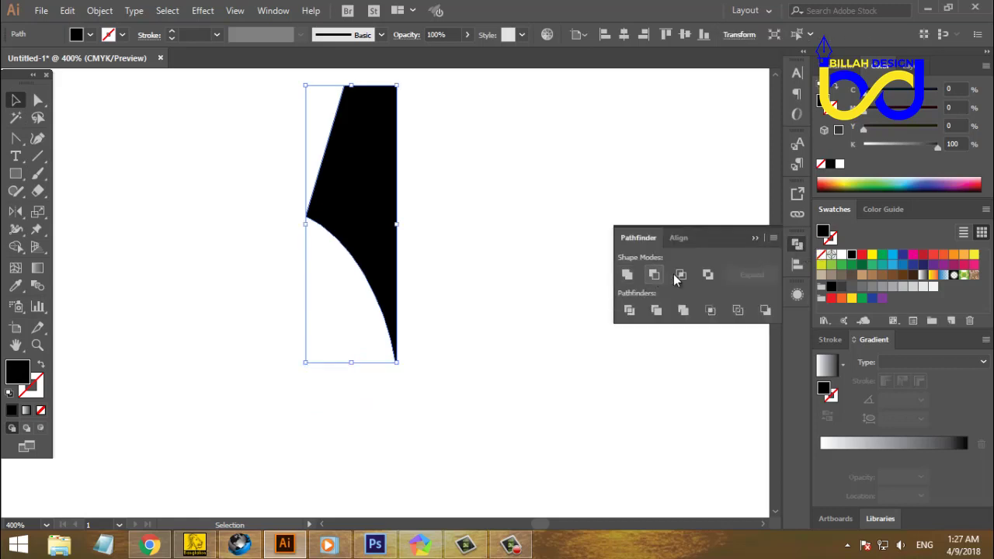
pyautogui.click(794, 244)
pyautogui.click(493, 364)
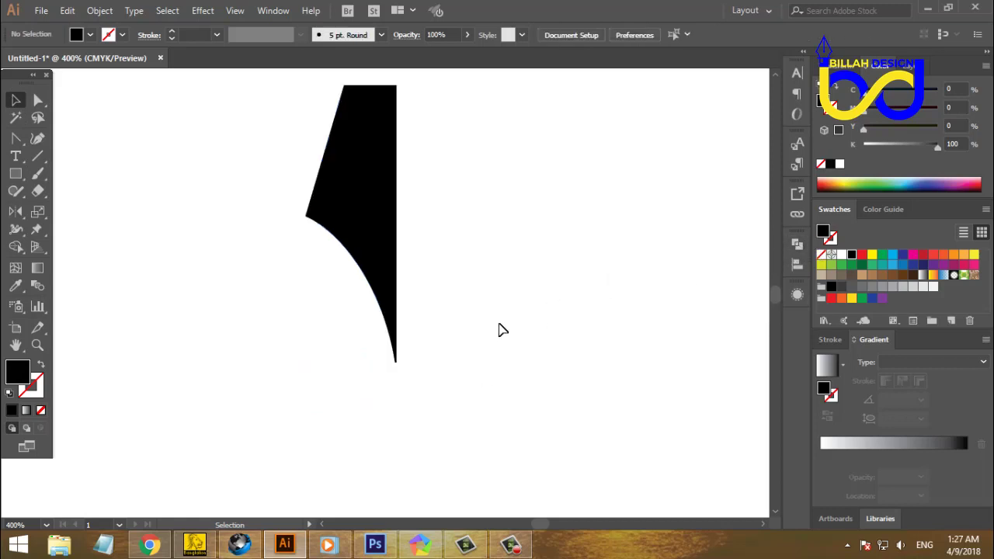
pyautogui.scroll(1, 498, 329)
pyautogui.hscroll(1, 497, 330)
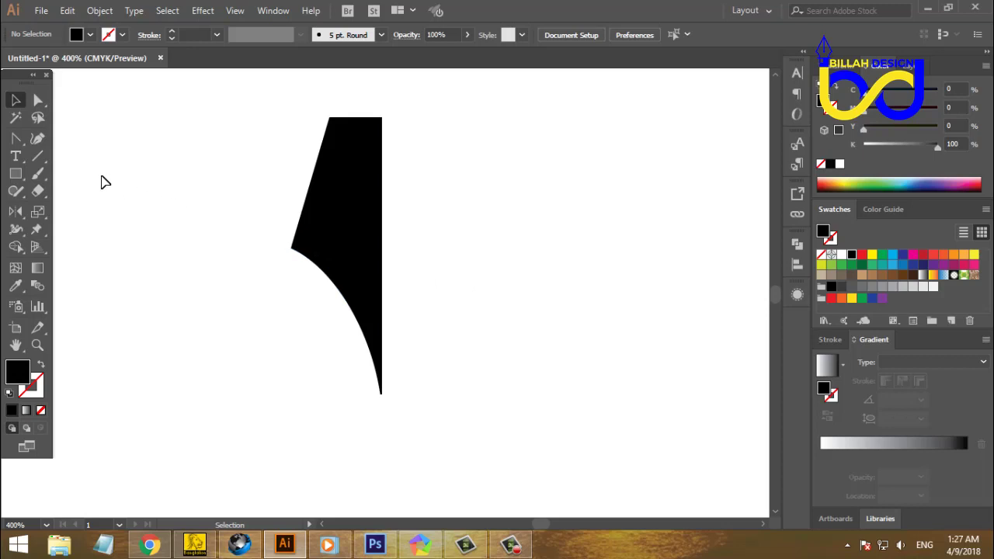
# Step: Reflect a copy of the black half-nib vertically at 90° with the Reflect tool
pyautogui.click(355, 184)
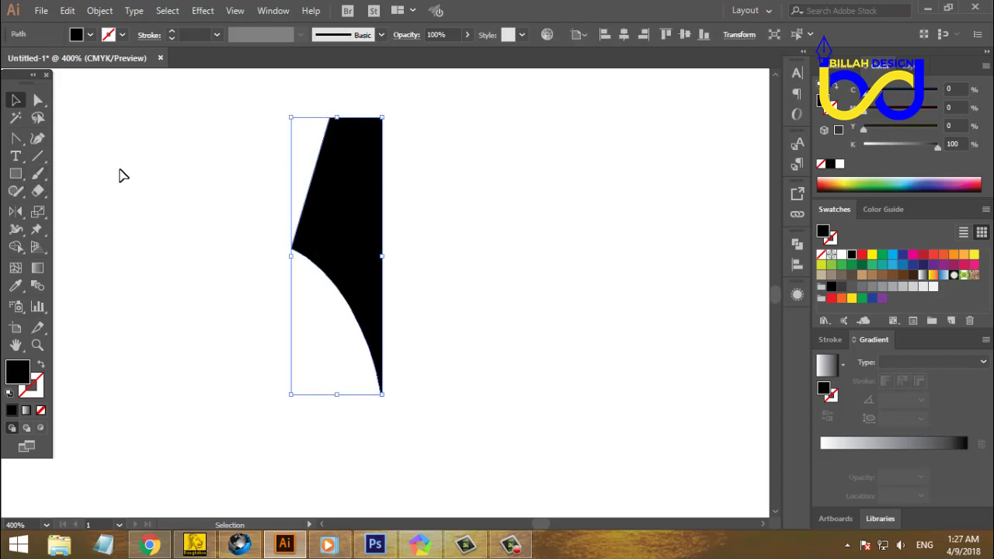
pyautogui.click(17, 211)
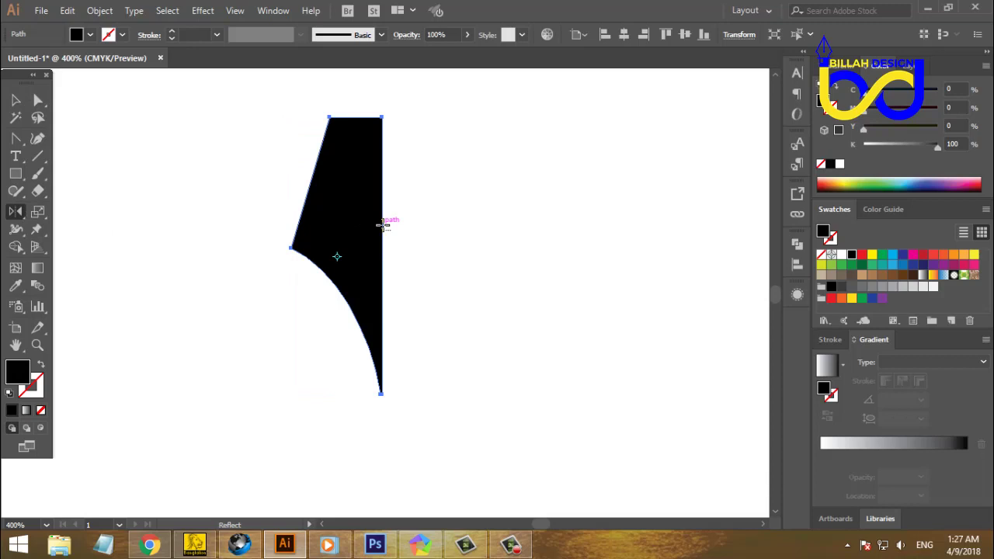
pyautogui.keyDown('alt'); pyautogui.click(380, 225); pyautogui.keyUp('alt')
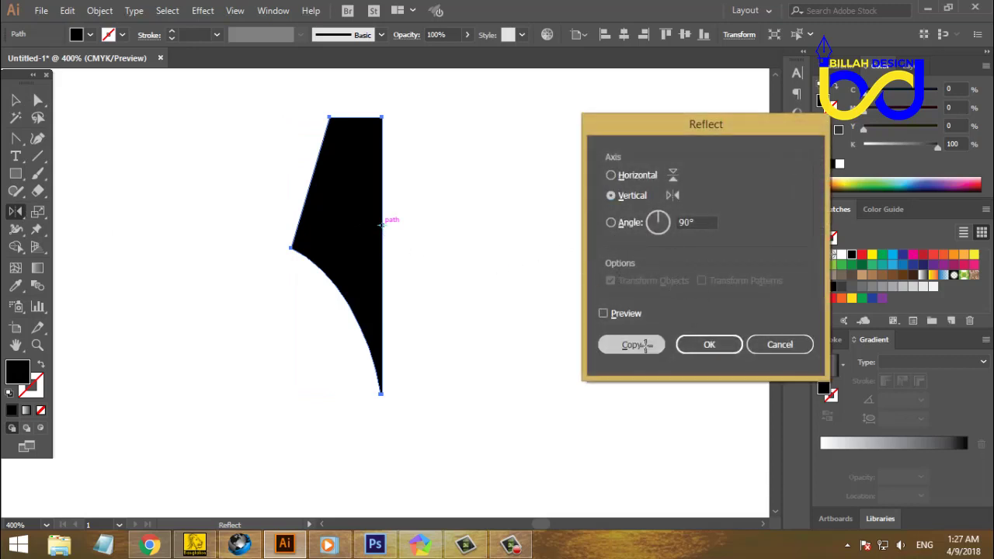
pyautogui.click(632, 344)
# Step: Nudge the right nib half right to open a thin white slit between the halves
pyautogui.press('v')
pyautogui.hotkey('ctrl', 'shift', 'a')
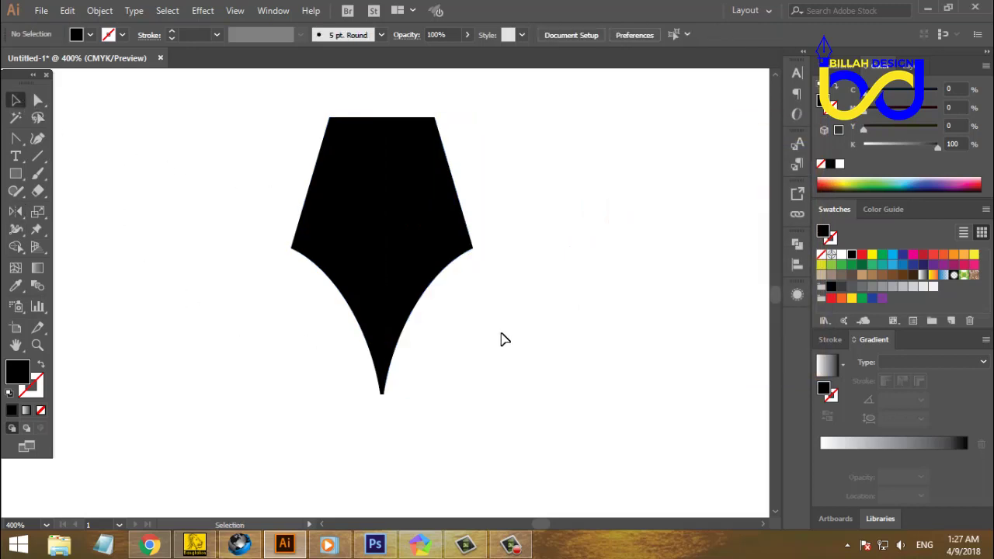
pyautogui.click(436, 278)
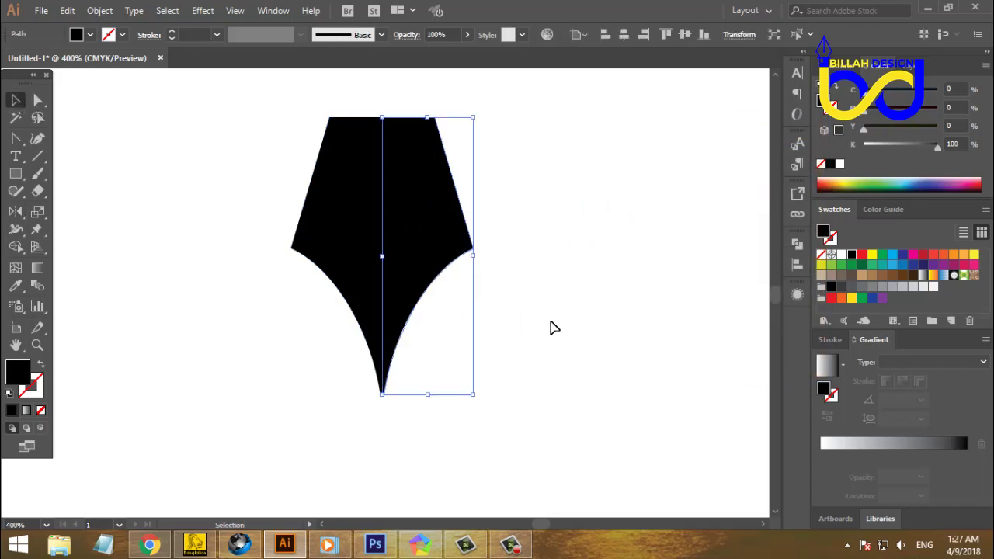
pyautogui.press('Right')
pyautogui.click(557, 375)
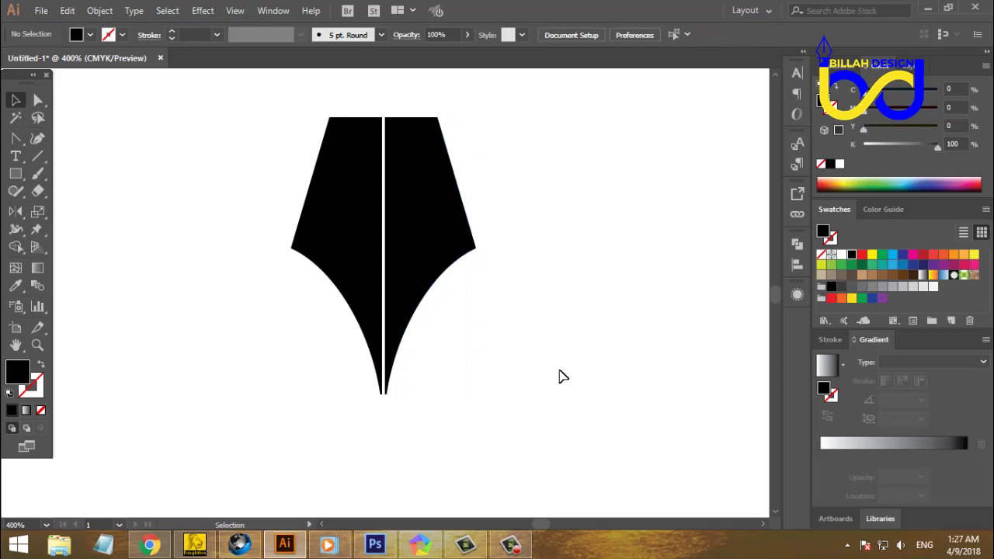
pyautogui.hotkey('ctrl', '0')
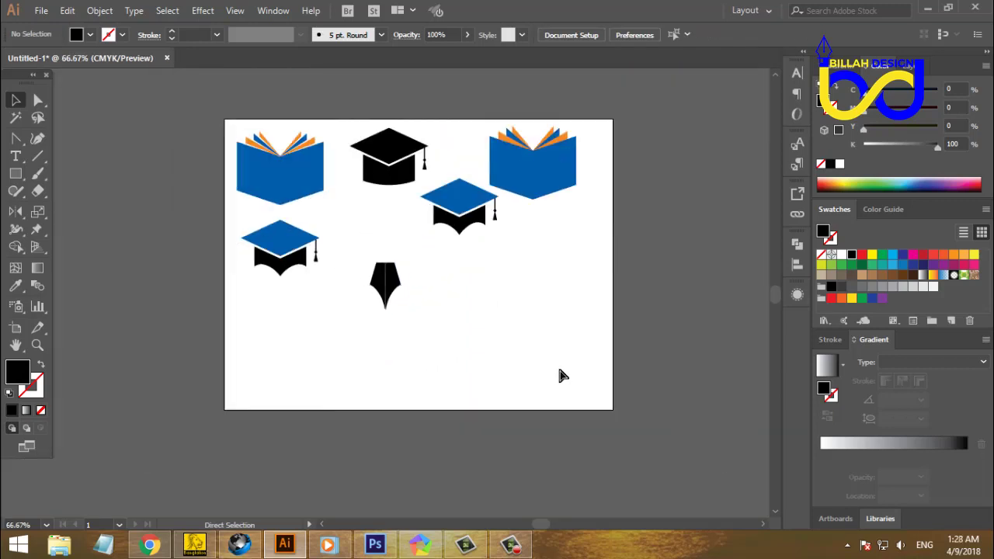
# Step: Inspect the nib's right half by selecting it at different zoom levels
pyautogui.hotkey('ctrl', '=')
pyautogui.hotkey('ctrl', '=')
pyautogui.hotkey('ctrl', '=')
pyautogui.hotkey('ctrl', '=')
pyautogui.click(443, 294)
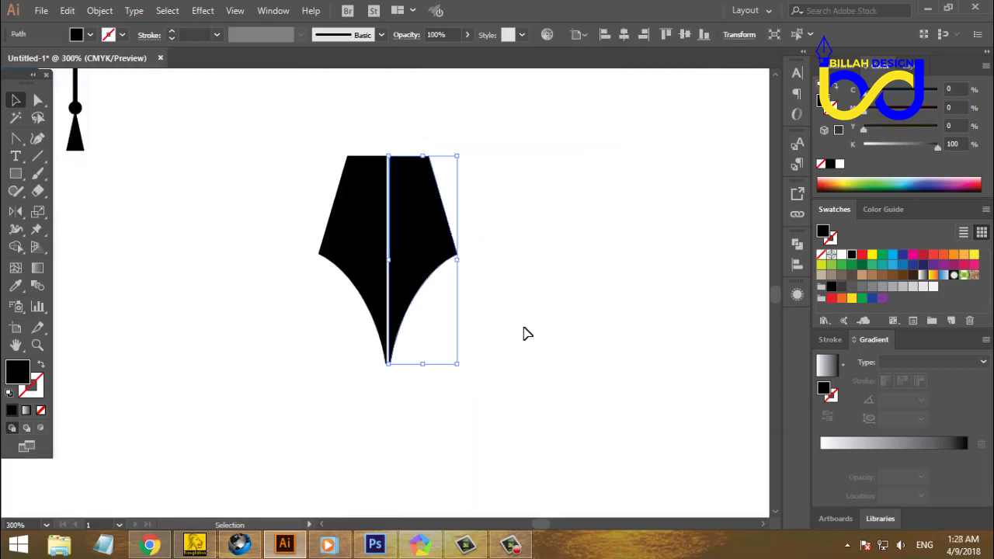
pyautogui.click(555, 369)
pyautogui.hotkey('ctrl', '-')
pyautogui.hotkey('ctrl', '-')
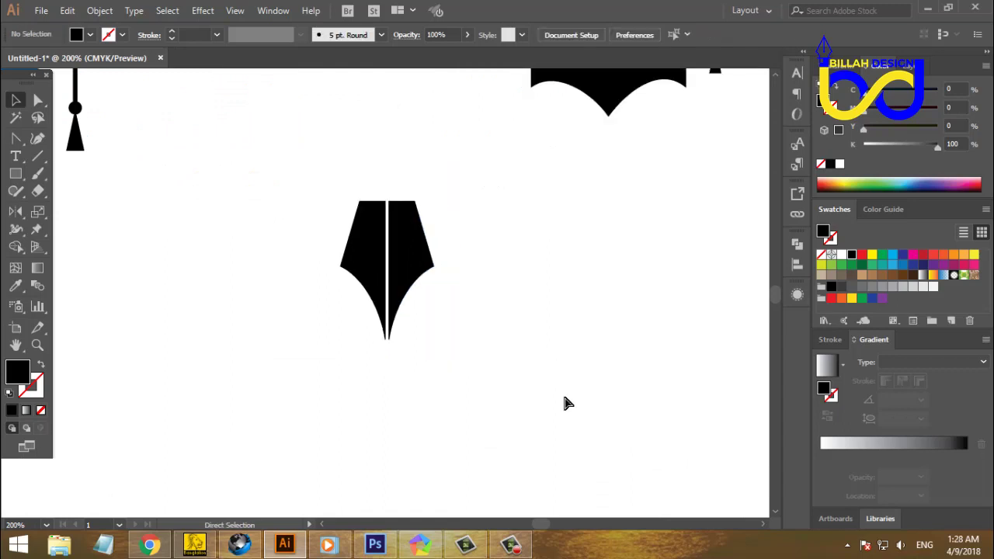
pyautogui.hotkey('ctrl', '-')
pyautogui.hotkey('ctrl', '-')
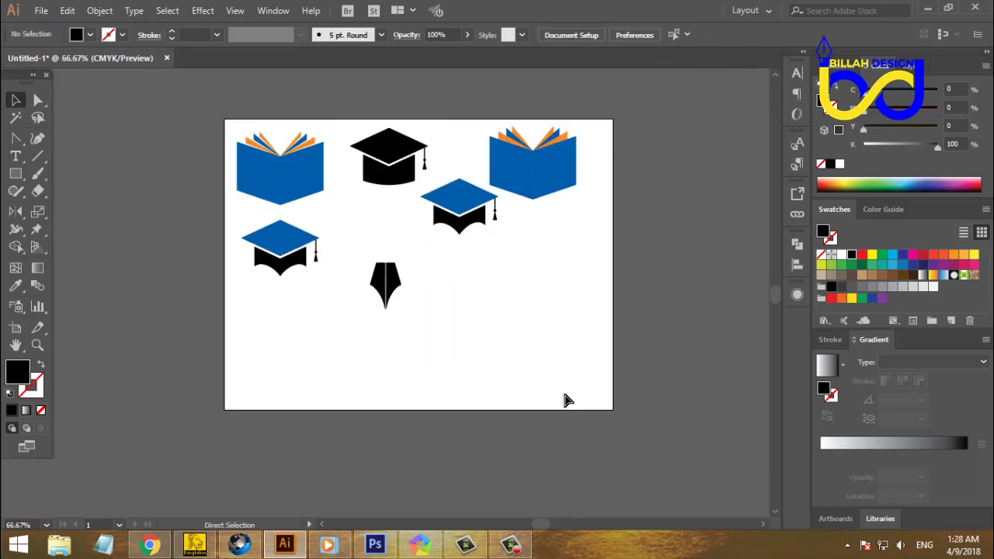
pyautogui.hotkey('ctrl', '=')
pyautogui.hotkey('ctrl', '=')
pyautogui.hotkey('ctrl', '=')
pyautogui.click(410, 276)
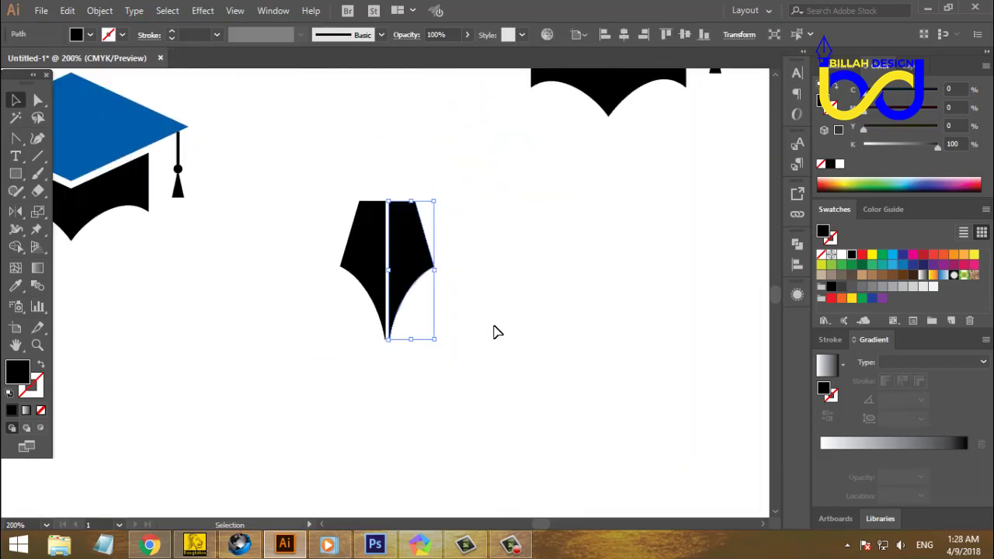
pyautogui.click(512, 348)
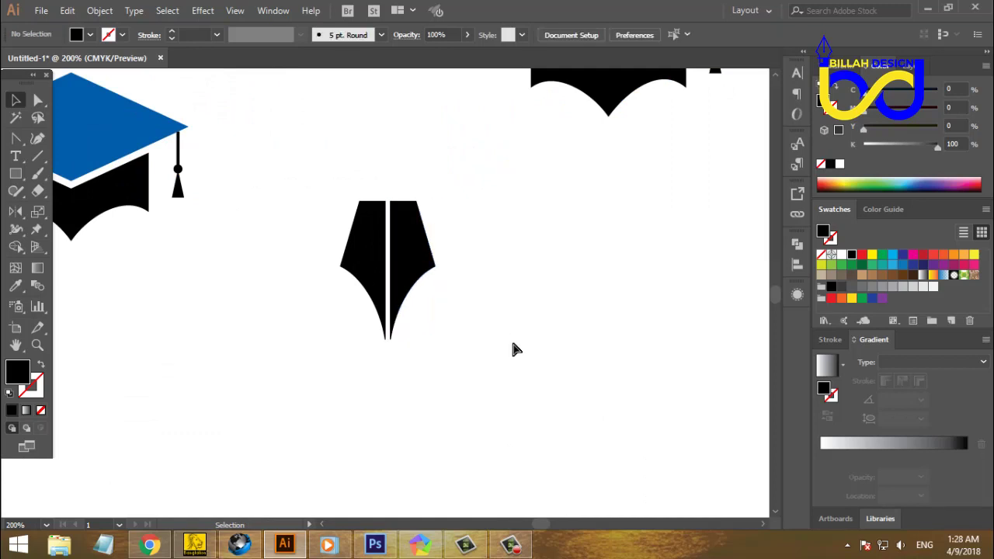
pyautogui.hotkey('ctrl', '-')
pyautogui.hotkey('ctrl', '-')
pyautogui.hotkey('ctrl', '-')
pyautogui.hotkey('ctrl', '=')
pyautogui.hotkey('ctrl', '=')
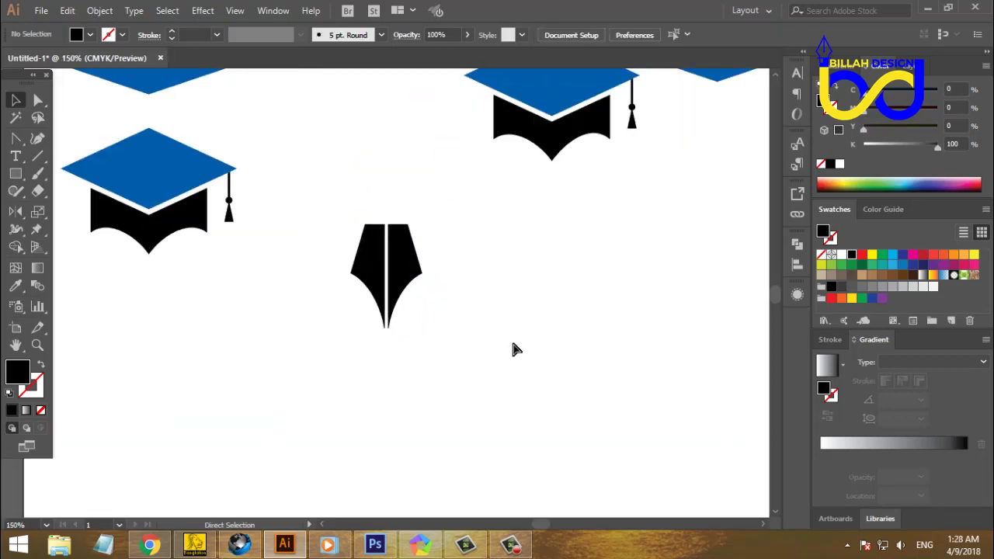
pyautogui.hotkey('ctrl', '=')
pyautogui.hotkey('ctrl', '=')
pyautogui.hotkey('ctrl', '=')
# Step: Marquee-select both nib halves and group them into one object
pyautogui.moveTo(533, 185); pyautogui.dragTo(326, 260)
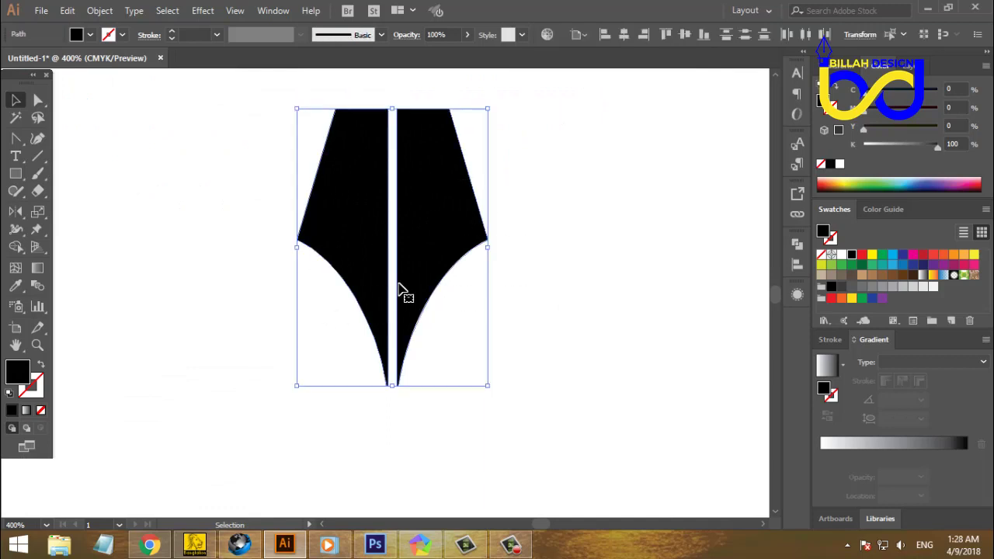
pyautogui.rightClick(424, 240)
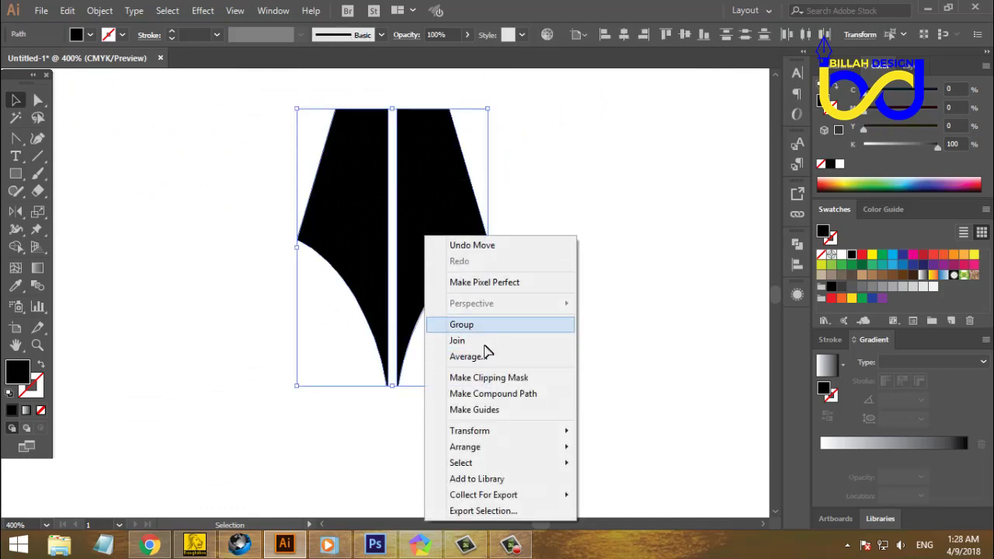
pyautogui.click(463, 325)
pyautogui.click(466, 334)
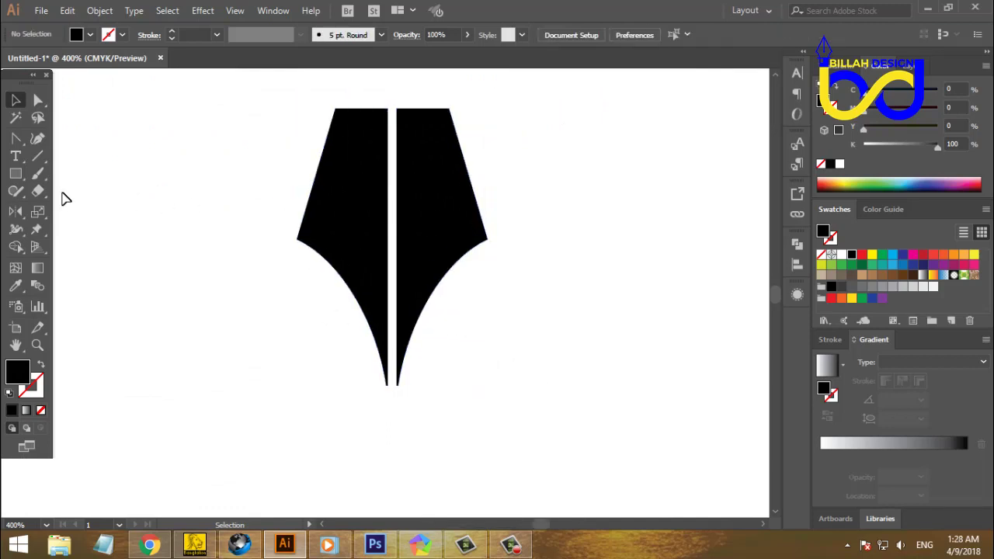
pyautogui.moveTo(16, 173); pyautogui.dragTo(54, 210)
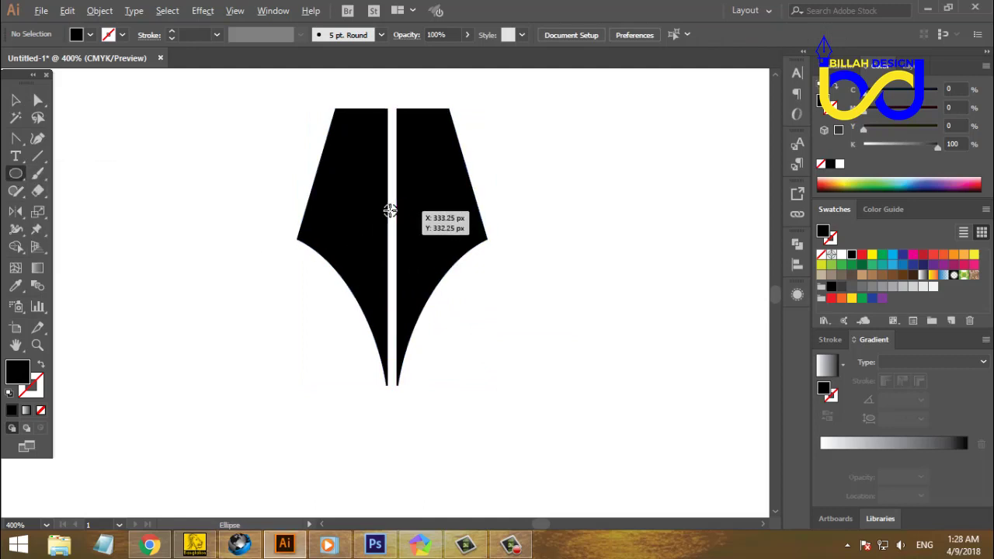
# Step: Draw an 11 px circle at the nib's centre slit and fill it white
pyautogui.moveTo(393, 212); pyautogui.dragTo(409, 228)
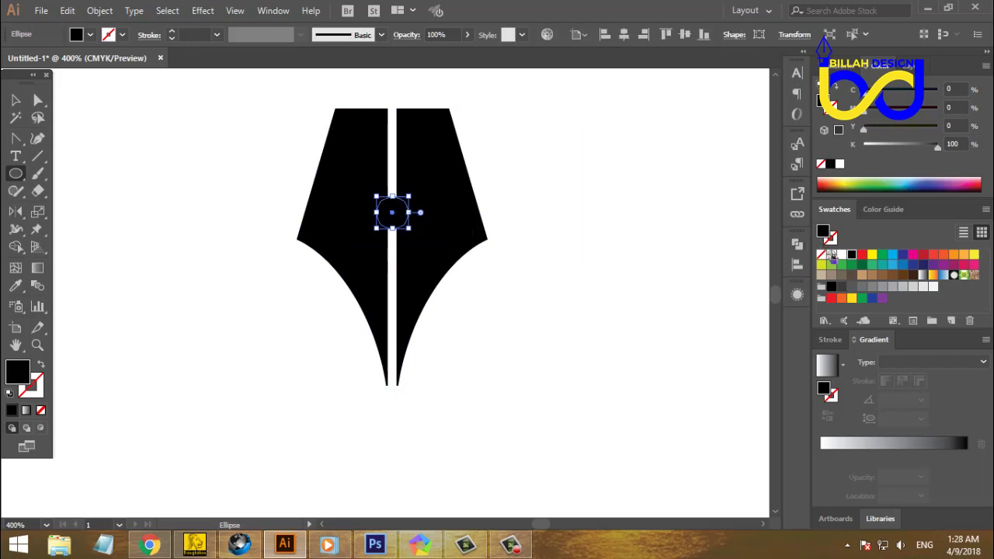
pyautogui.click(843, 254)
pyautogui.click(16, 100)
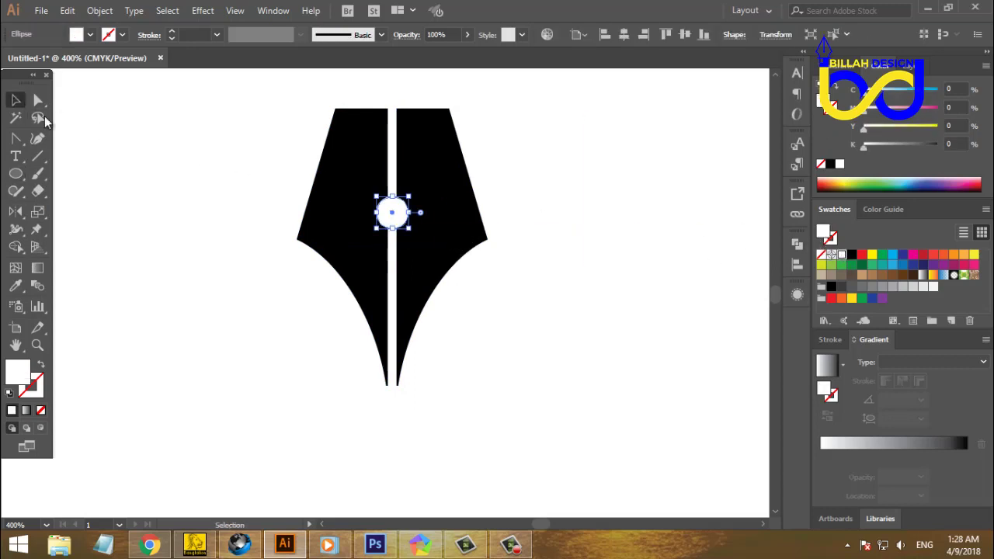
pyautogui.click(553, 375)
# Step: Zoom in and check the white circle's placement over the nib's slit
pyautogui.hotkey('ctrl', '-')
pyautogui.hotkey('ctrl', '-')
pyautogui.hotkey('ctrl', '-')
pyautogui.hotkey('ctrl', '-')
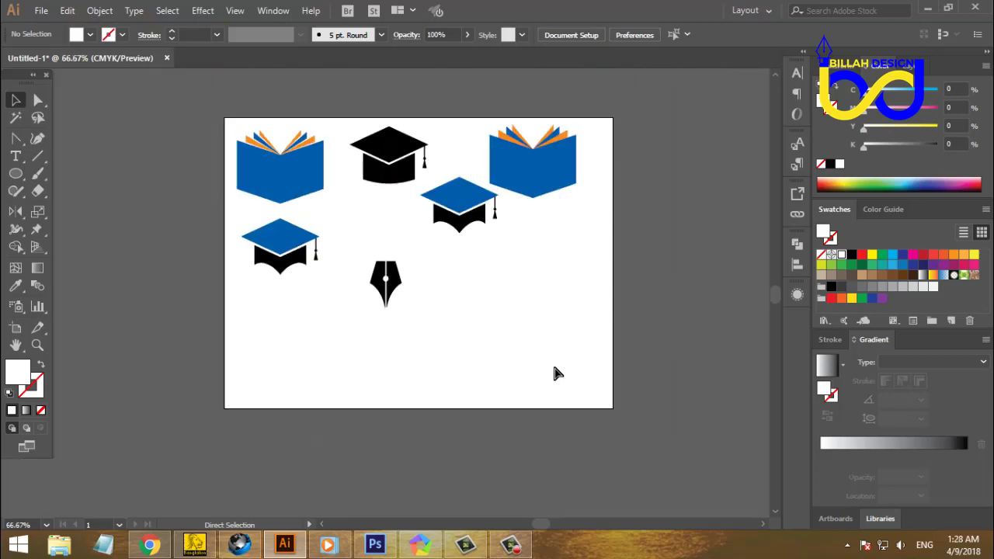
pyautogui.hotkey('ctrl', '+')
pyautogui.hotkey('ctrl', '+')
pyautogui.hotkey('ctrl', '+')
pyautogui.hotkey('ctrl', '+')
pyautogui.hotkey('ctrl', '+')
pyautogui.hotkey('ctrl', '+')
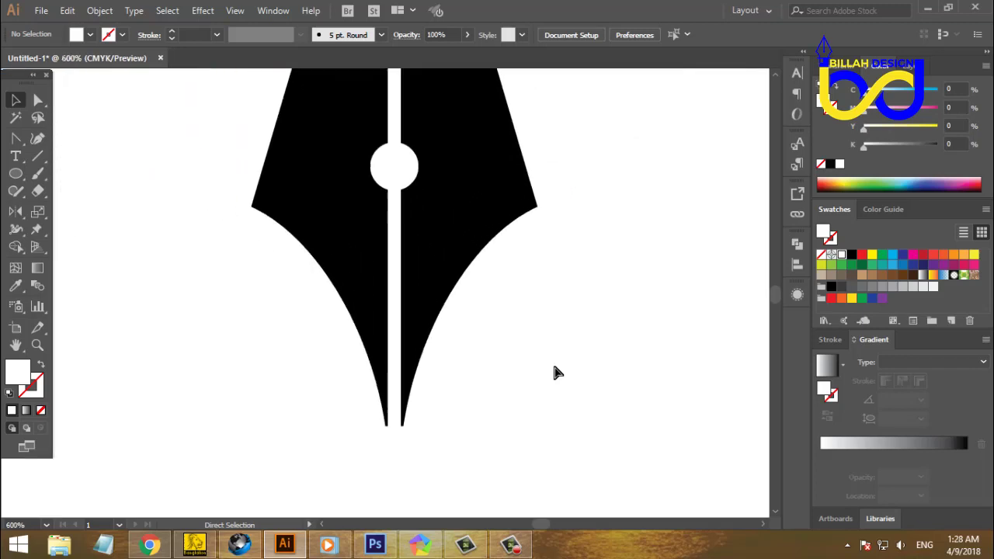
pyautogui.scroll(-2, 554, 373)
pyautogui.scroll(2, 582, 370)
pyautogui.hotkey('ctrl', '+')
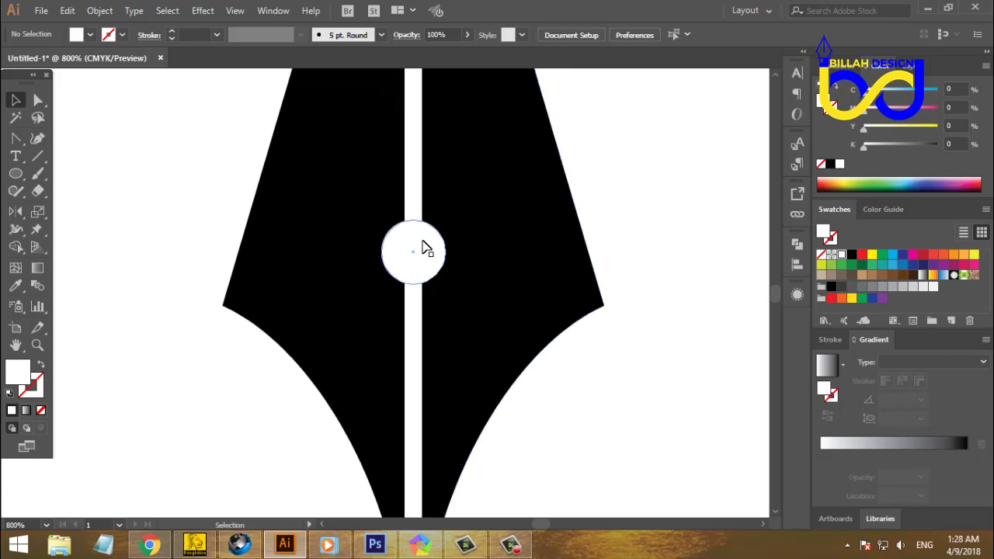
pyautogui.click(426, 248)
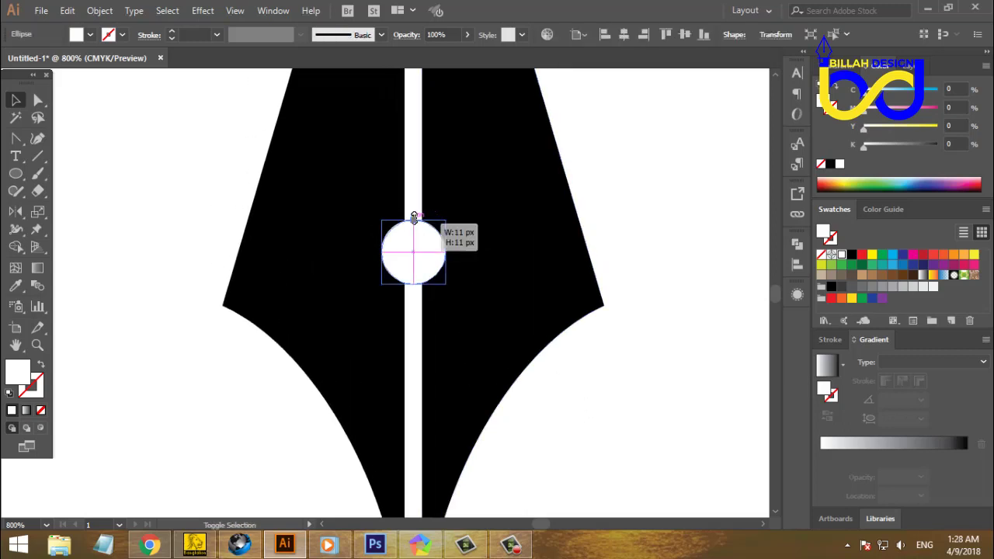
pyautogui.click(610, 240)
pyautogui.moveTo(610, 240); pyautogui.dragTo(613, 268)
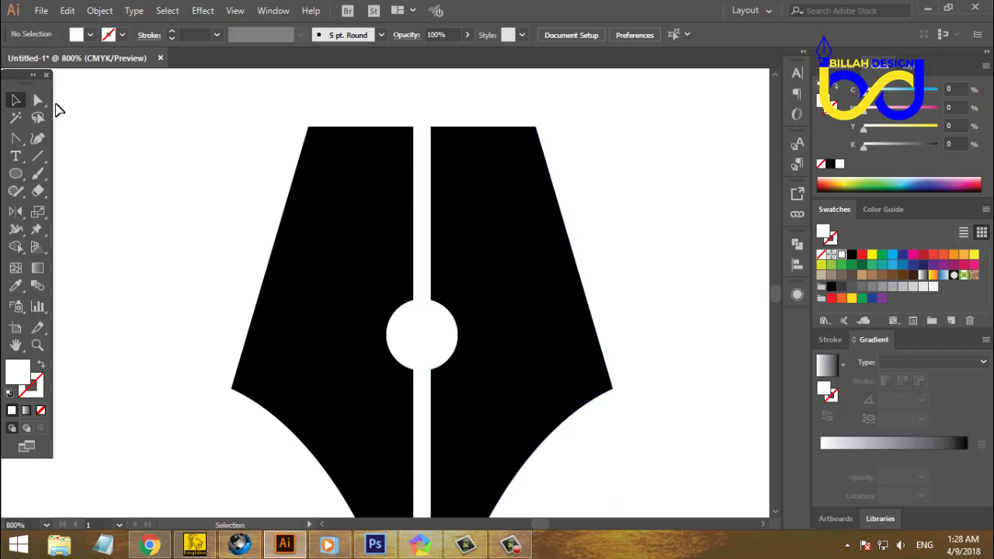
# Step: Draw a rectangle over the nib's upper slit and eyedrop the nib's black fill
pyautogui.click(17, 175)
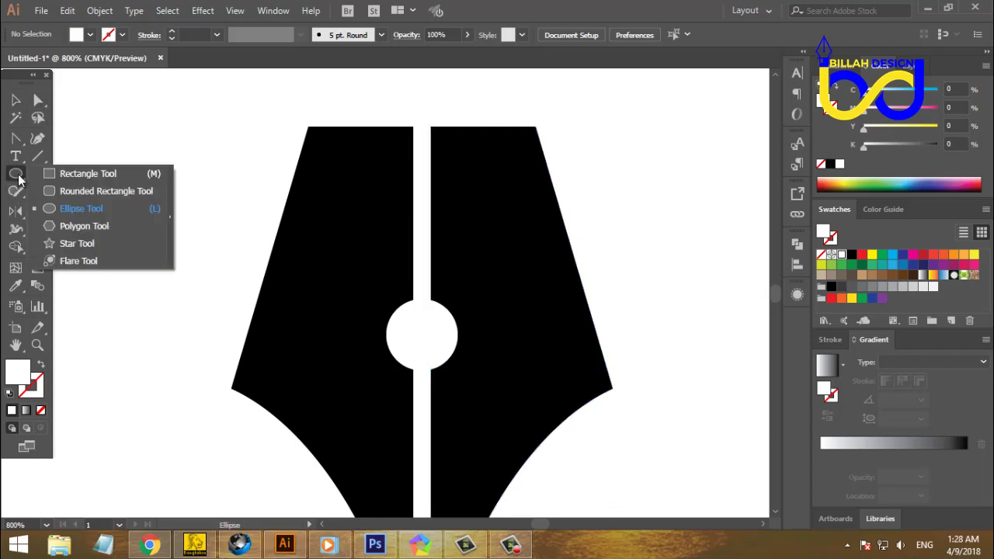
pyautogui.click(88, 173)
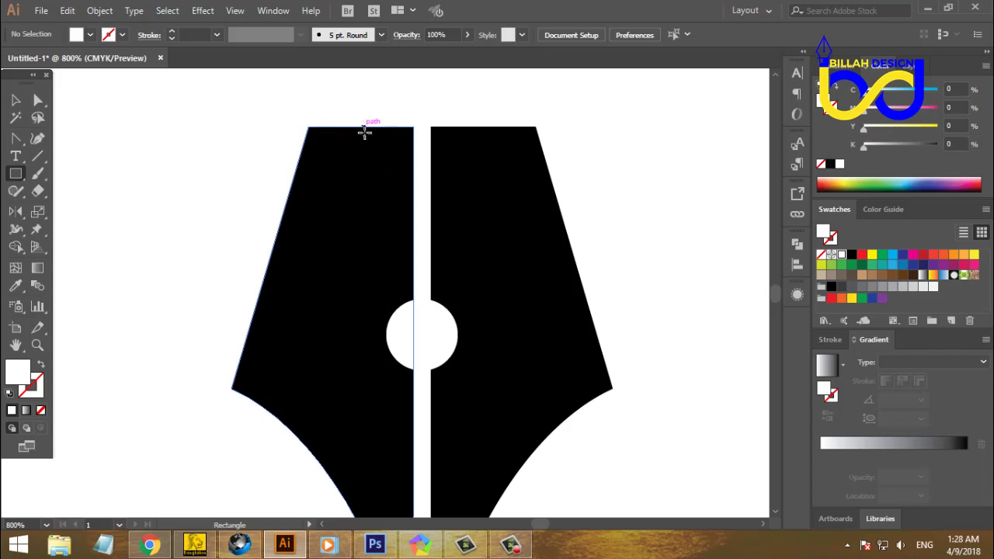
pyautogui.moveTo(364, 132); pyautogui.dragTo(466, 325)
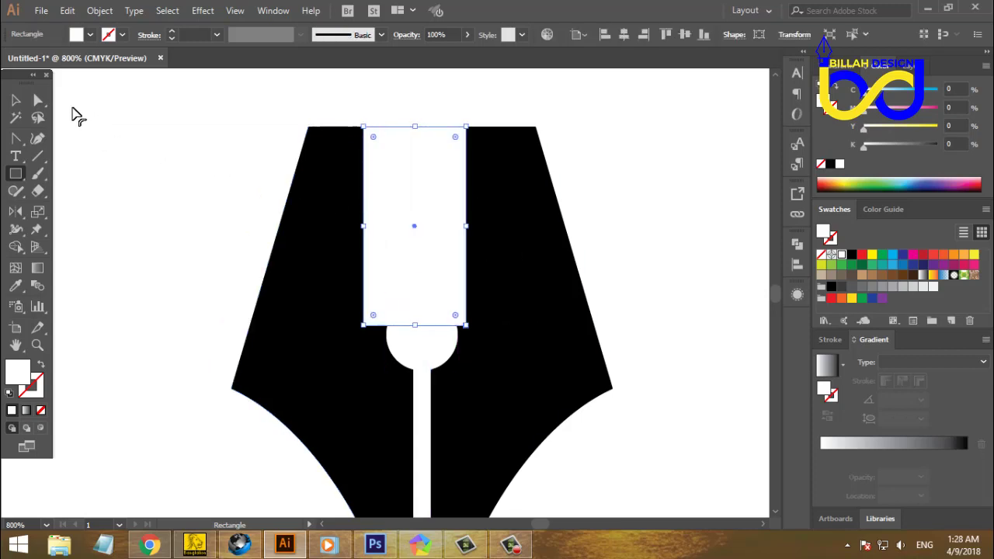
pyautogui.click(16, 285)
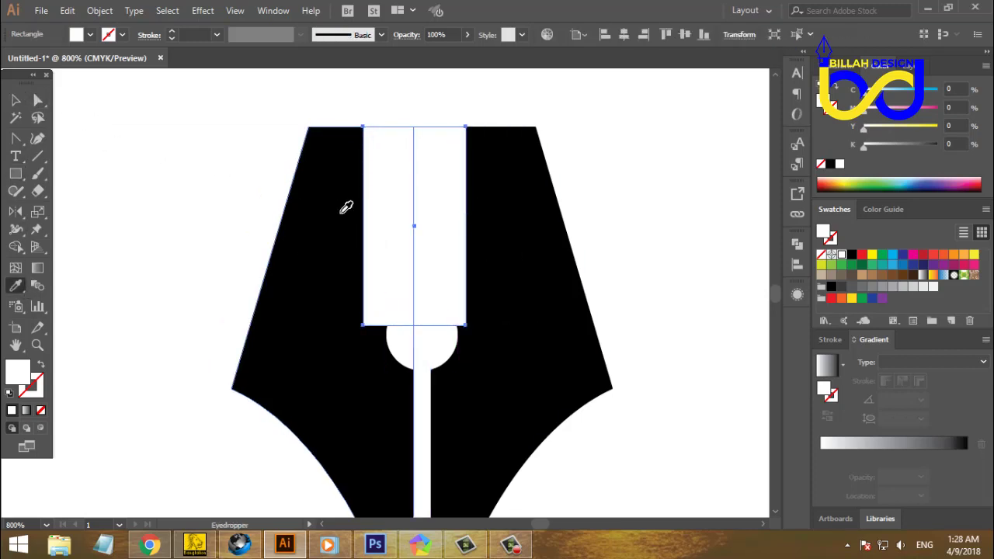
pyautogui.click(346, 207)
# Step: Unite the black rectangle with the nib into one shape using Pathfinder
pyautogui.click(37, 99)
pyautogui.click(220, 143)
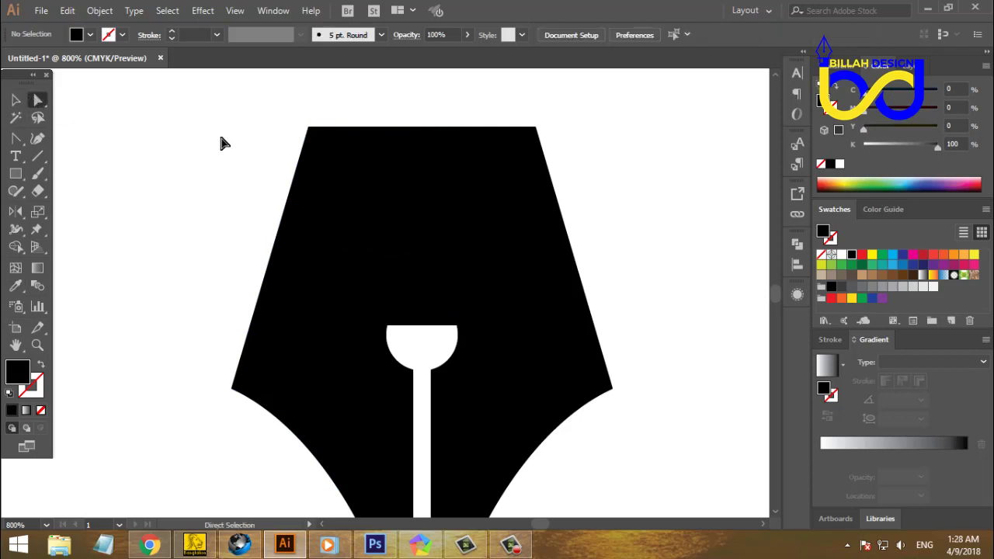
pyautogui.moveTo(220, 143); pyautogui.dragTo(782, 254)
pyautogui.click(797, 244)
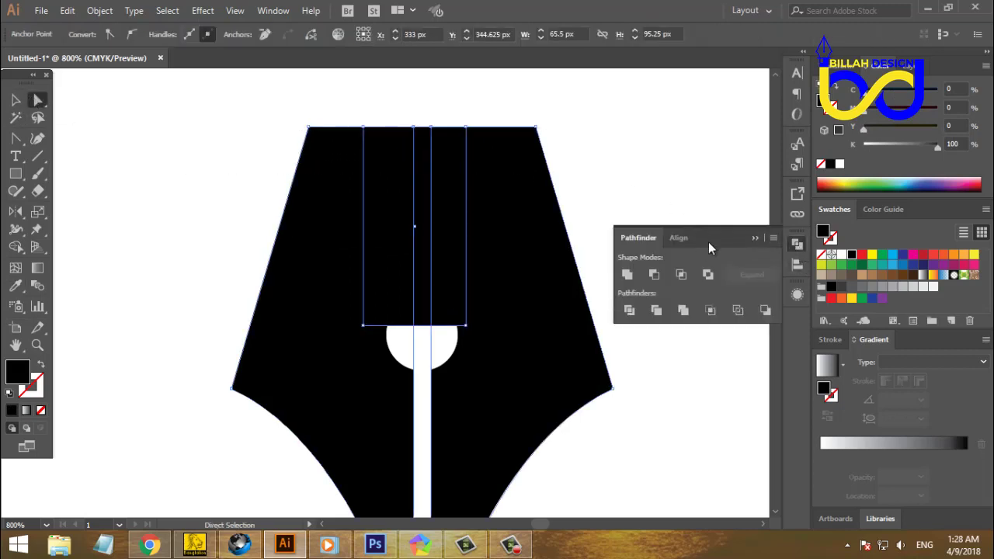
pyautogui.click(631, 274)
pyautogui.click(798, 244)
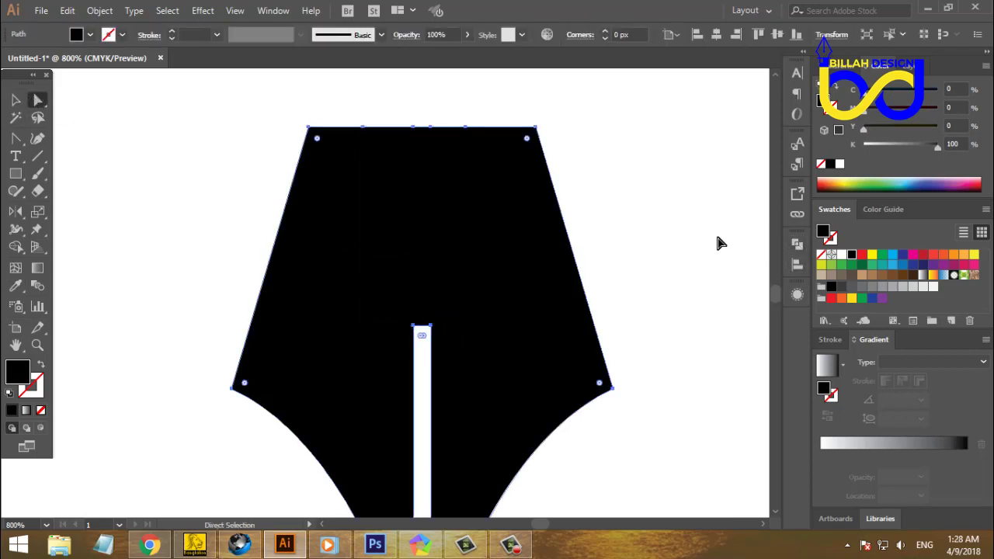
pyautogui.click(711, 256)
# Step: Send the combined nib path to the back, behind the white circle and slit
pyautogui.click(439, 233)
pyautogui.rightClick(440, 232)
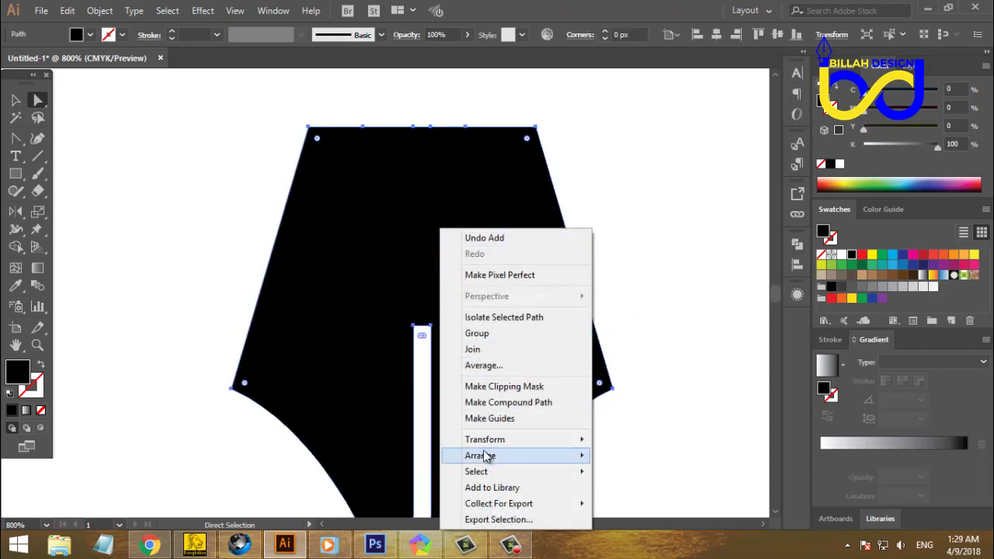
pyautogui.moveTo(531, 463)
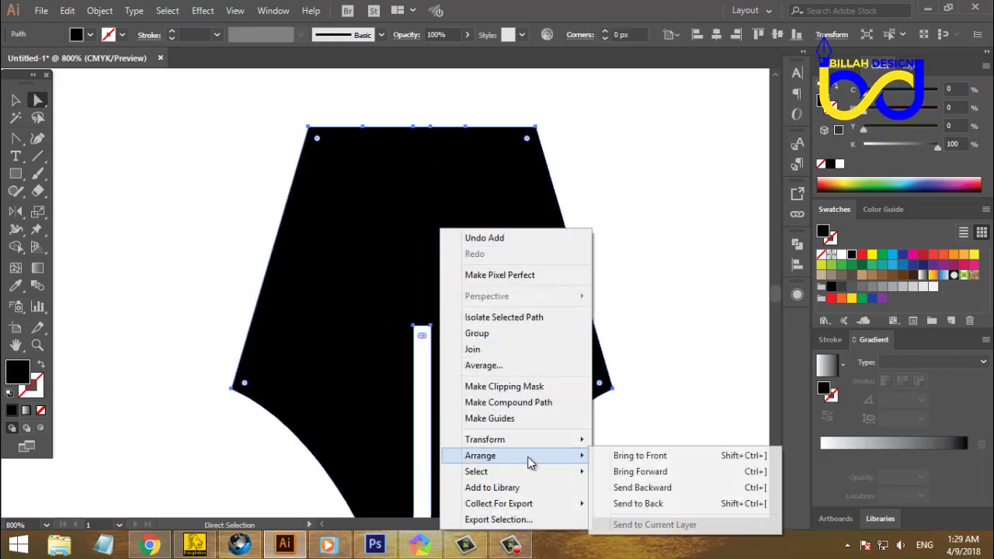
pyautogui.click(636, 503)
pyautogui.click(687, 373)
# Step: Select all nib parts and apply Pathfinder Minus Front to cut out the hole and slit
pyautogui.hotkey('ctrl', '-')
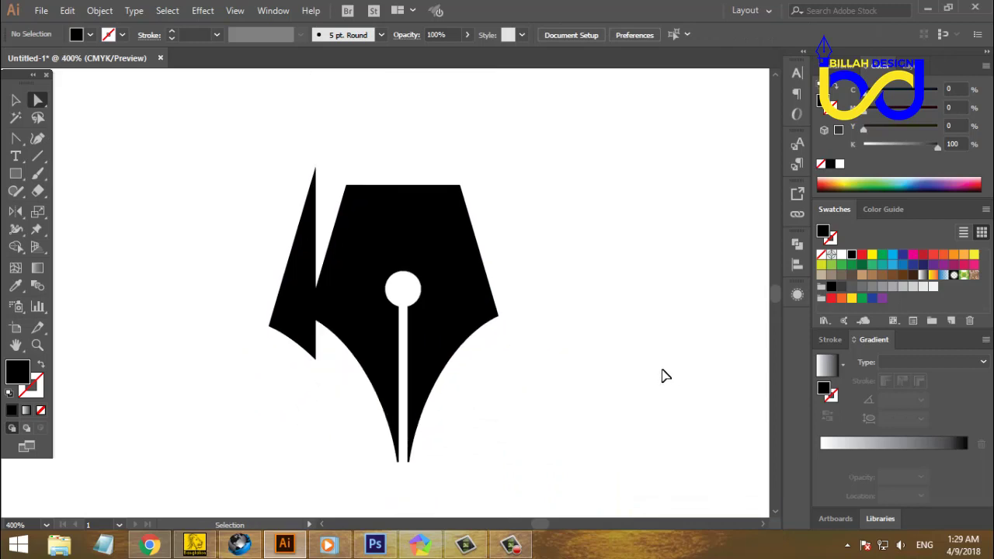
pyautogui.hotkey('ctrl', '-')
pyautogui.hotkey('ctrl', '-')
pyautogui.hotkey('ctrl', '-')
pyautogui.hotkey('ctrl', '-')
pyautogui.hotkey('ctrl', '-')
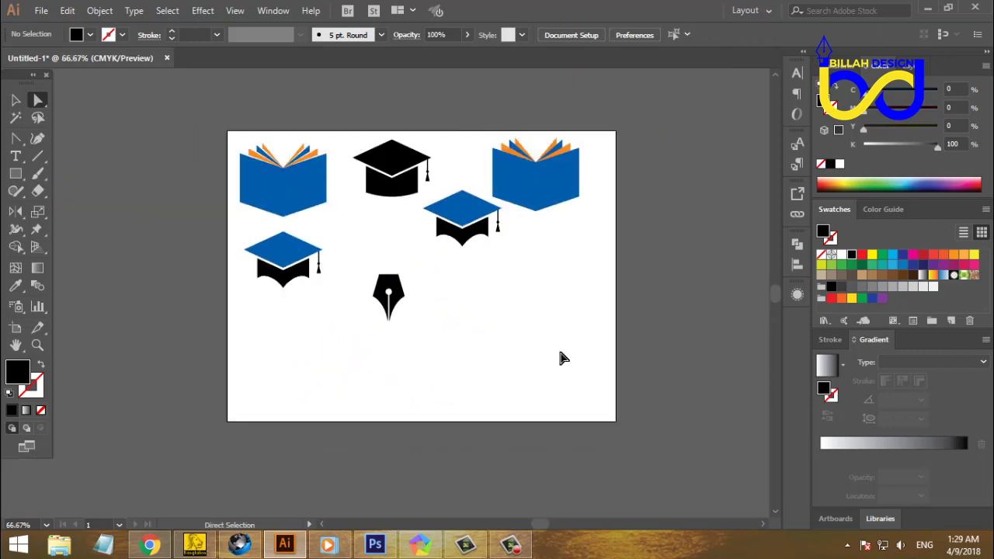
pyautogui.hotkey('ctrl', '+')
pyautogui.hotkey('ctrl', '+')
pyautogui.hotkey('ctrl', '+')
pyautogui.moveTo(525, 236); pyautogui.dragTo(359, 373)
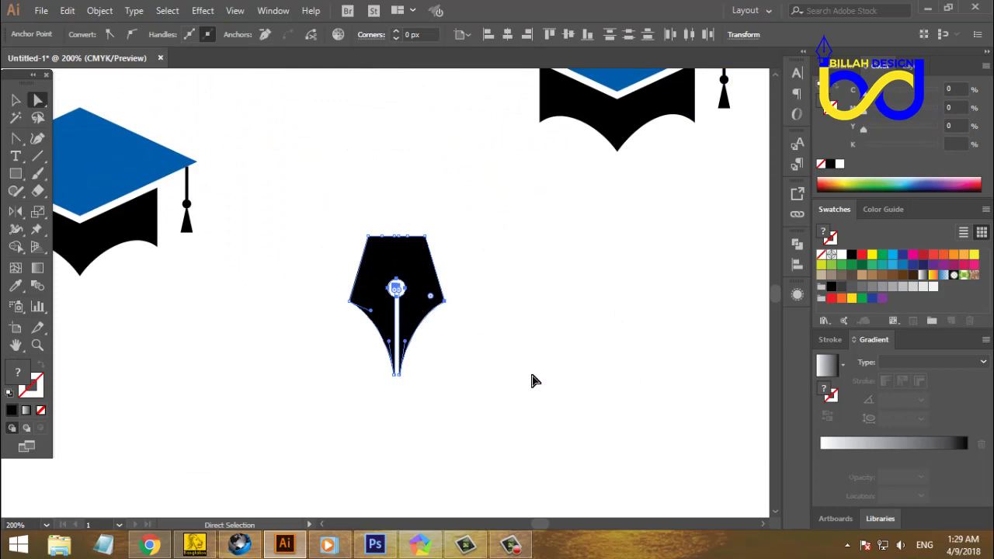
pyautogui.hotkey('ctrl', 'shift', 'a')
pyautogui.hotkey('ctrl', '+')
pyautogui.hotkey('ctrl', '+')
pyautogui.hotkey('ctrl', 'z')
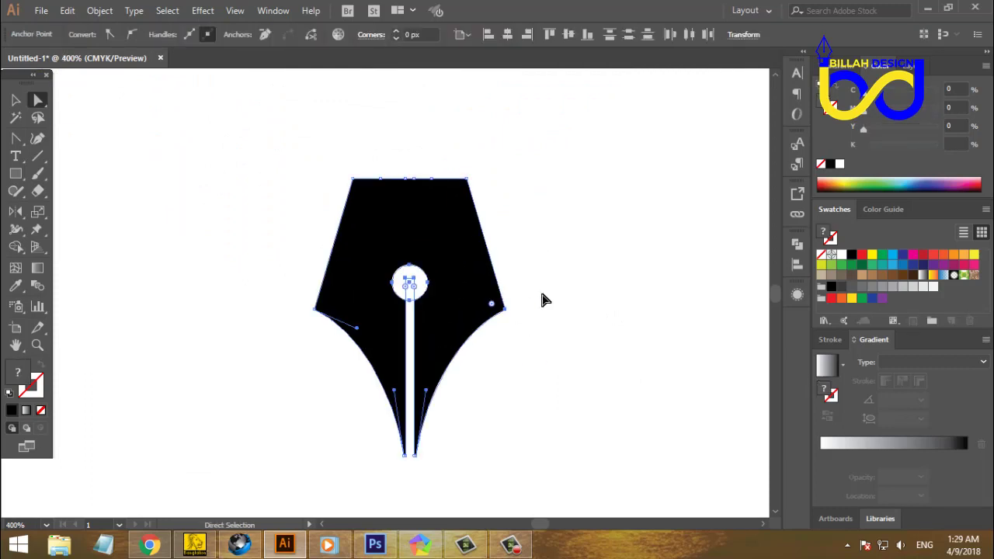
pyautogui.click(797, 244)
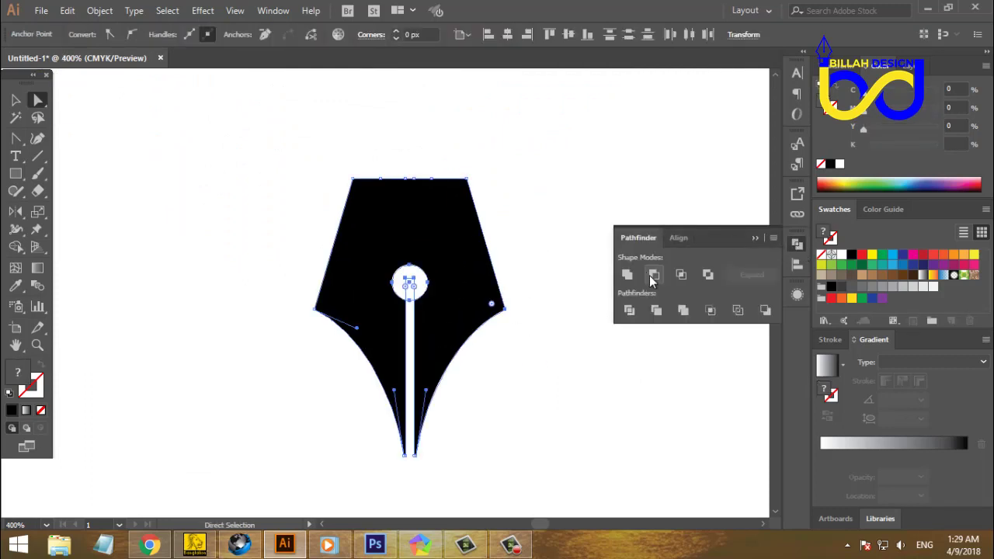
pyautogui.click(657, 274)
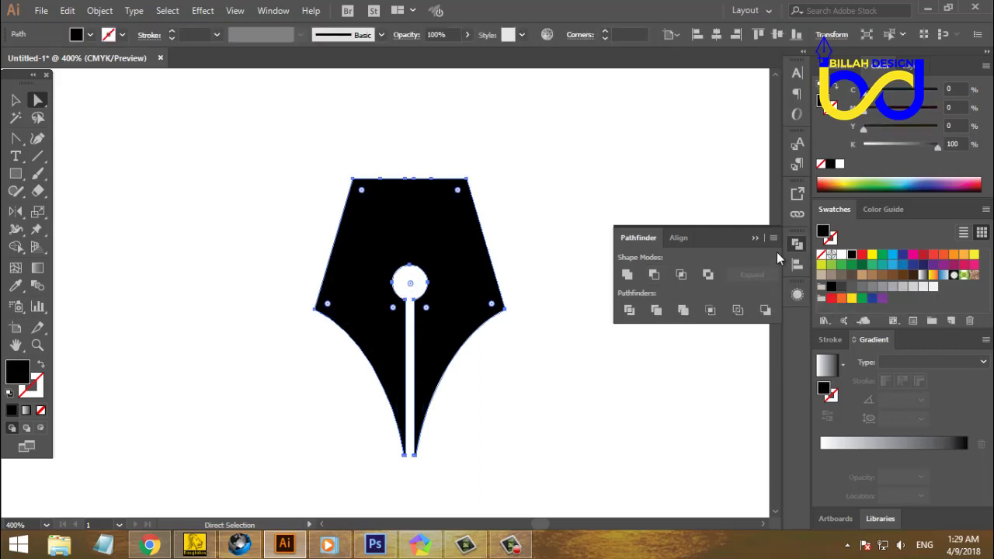
pyautogui.click(590, 340)
pyautogui.scroll(2, 554, 333)
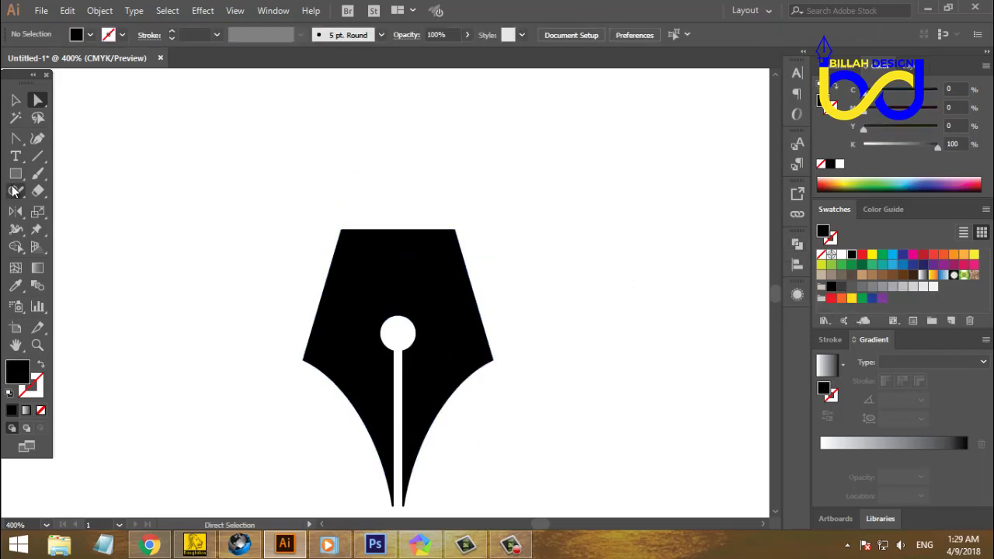
pyautogui.moveTo(15, 174); pyautogui.dragTo(62, 169)
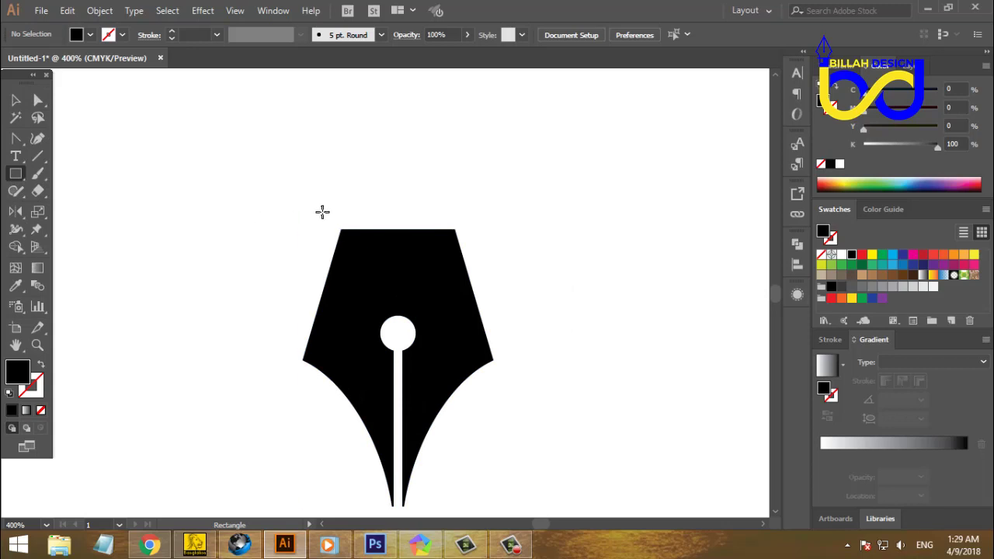
# Step: Draw a black rectangle just above the pen nib
pyautogui.moveTo(329, 216); pyautogui.dragTo(468, 154)
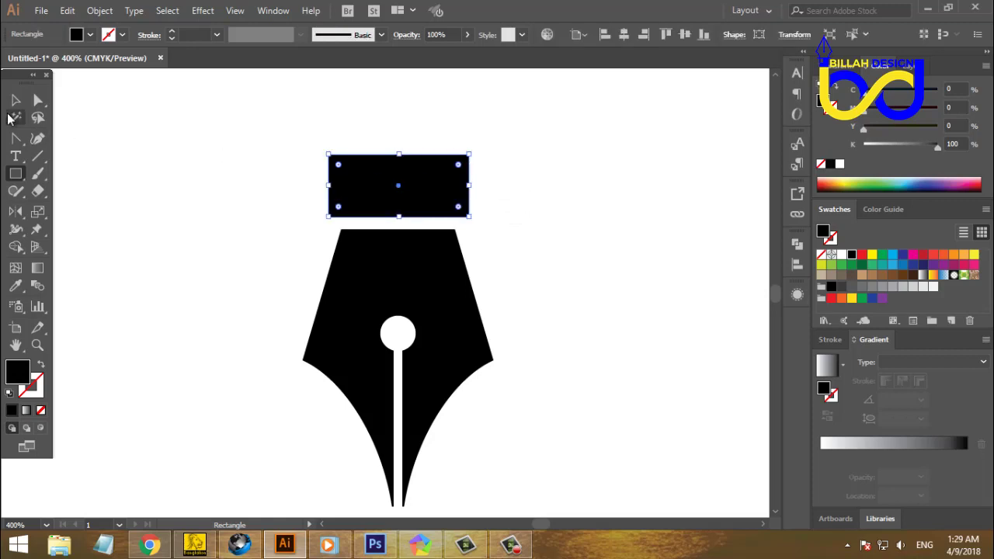
pyautogui.click(38, 101)
pyautogui.click(266, 230)
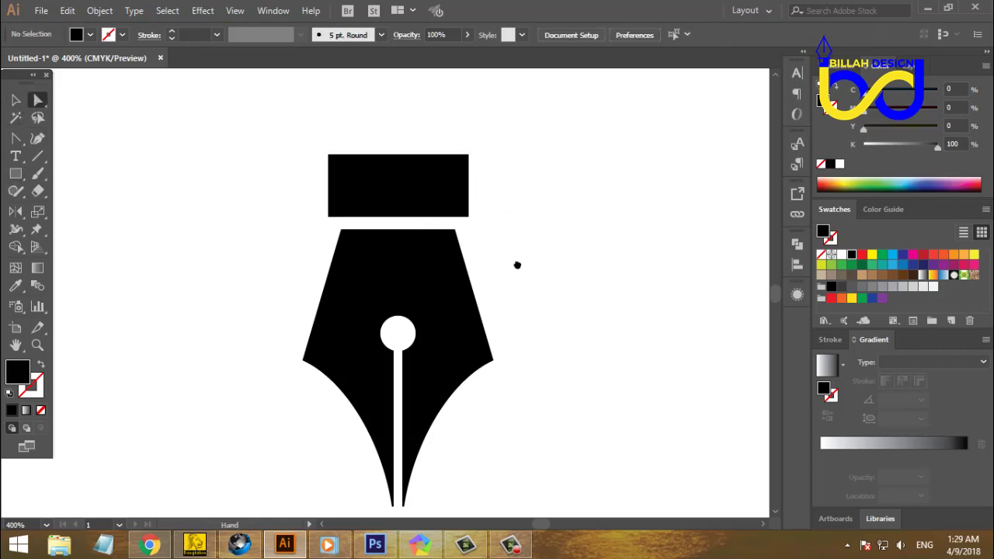
pyautogui.scroll(2, 528, 233)
pyautogui.click(423, 220)
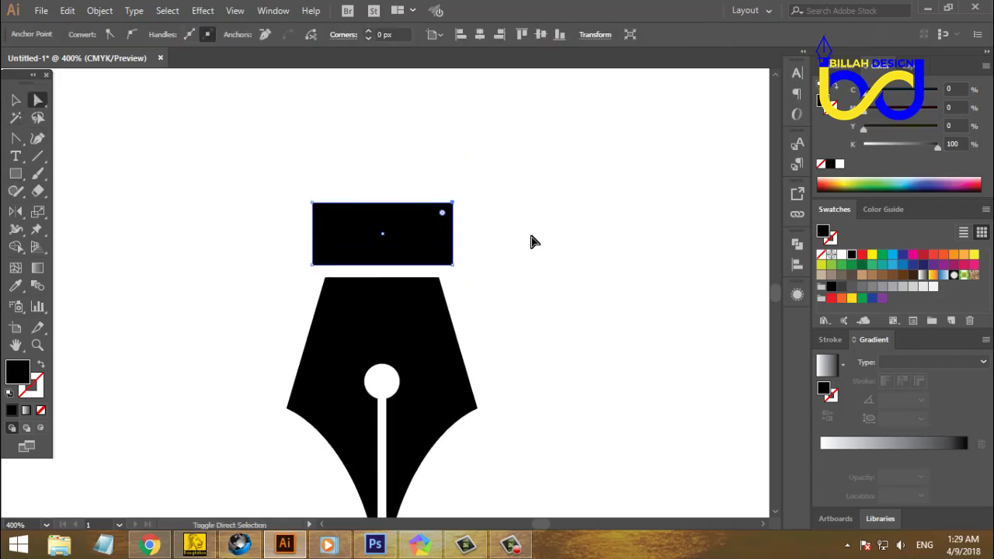
# Step: Shift the rectangle's top corners outward and upward into a top-flaring trapezoid
pyautogui.hotkey('shift', 'Right')
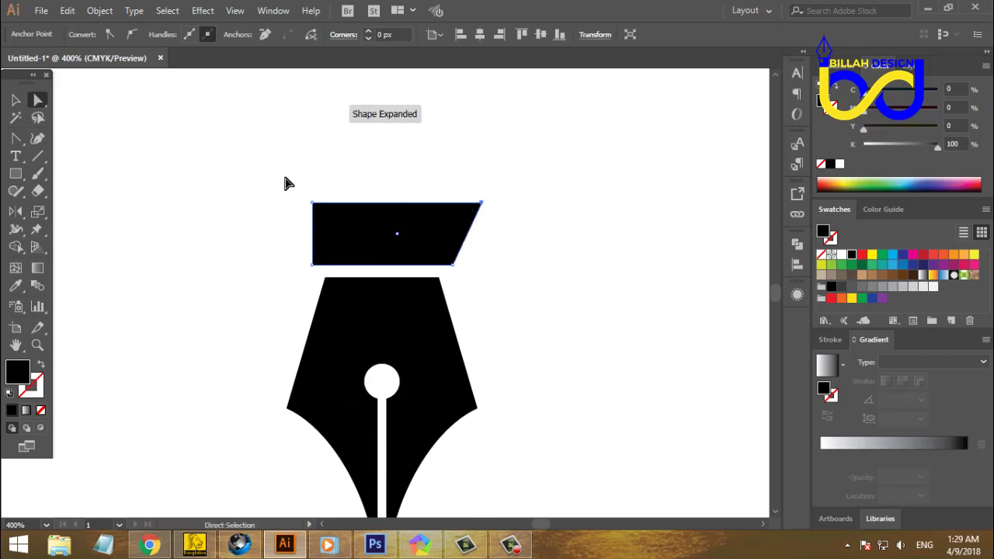
pyautogui.moveTo(280, 174); pyautogui.dragTo(339, 217)
pyautogui.hotkey('shift', 'Left')
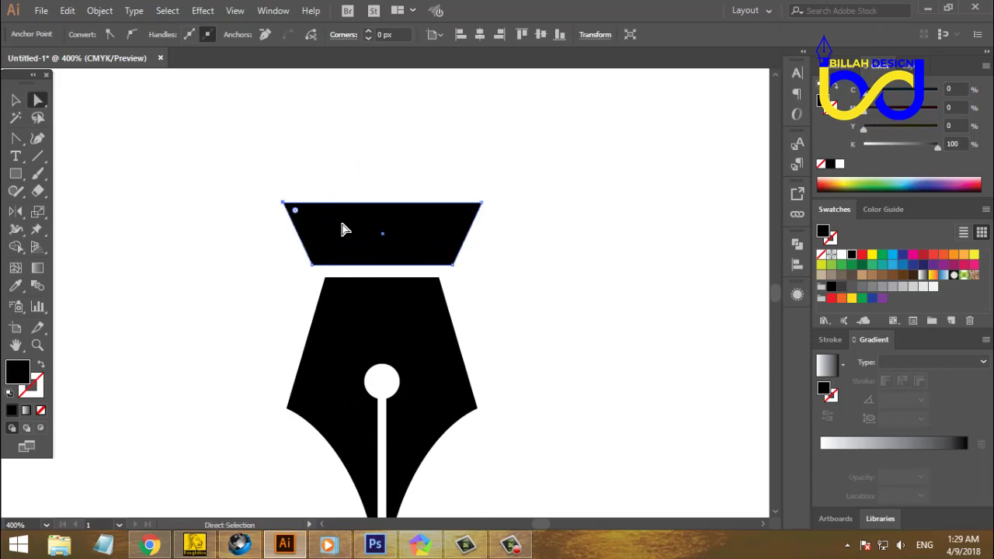
pyautogui.moveTo(251, 173); pyautogui.dragTo(551, 208)
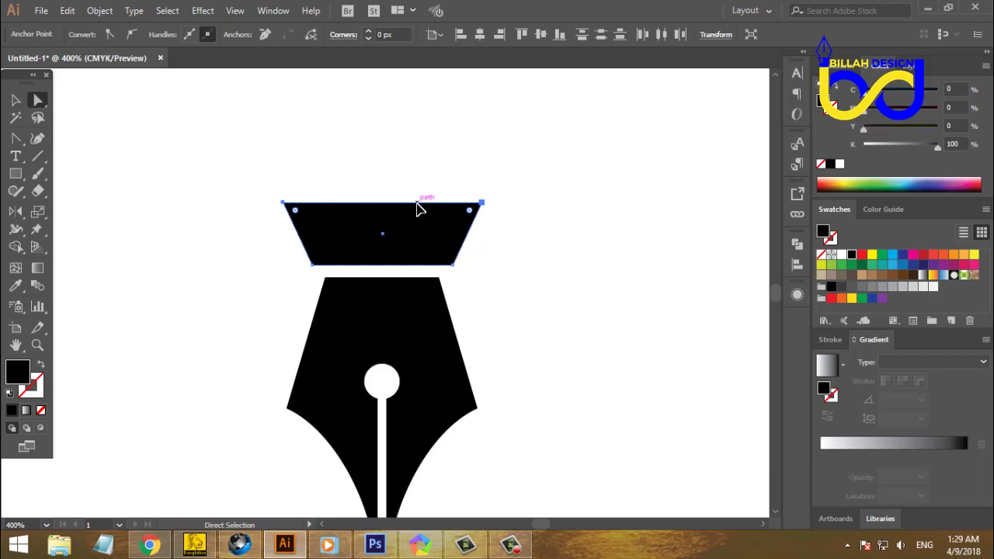
pyautogui.press('Up')
pyautogui.press('Up')
pyautogui.press('Up')
pyautogui.press('Up')
pyautogui.press('Up')
pyautogui.press('Up')
pyautogui.press('Up')
pyautogui.press('Up')
pyautogui.press('Up')
pyautogui.press('Up')
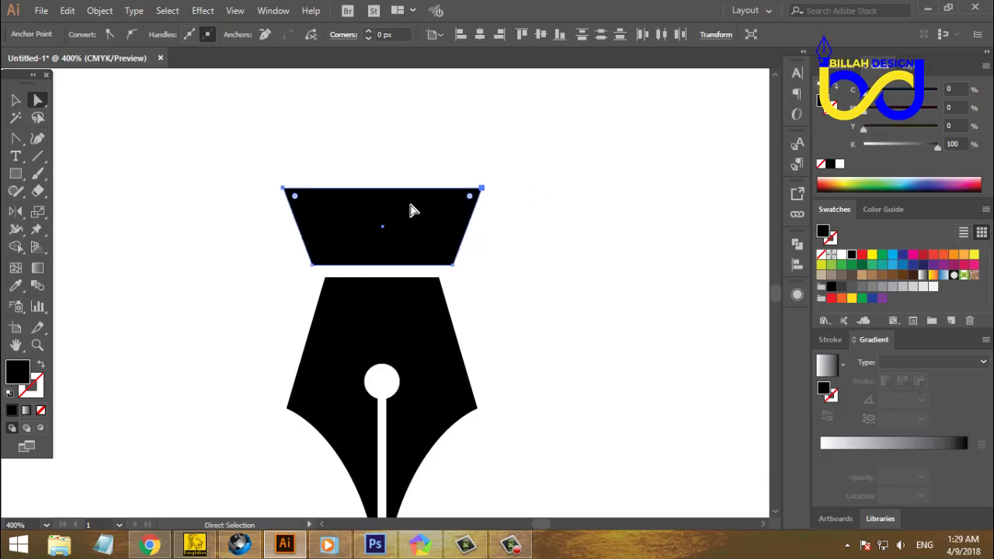
pyautogui.press('Up')
pyautogui.press('Up')
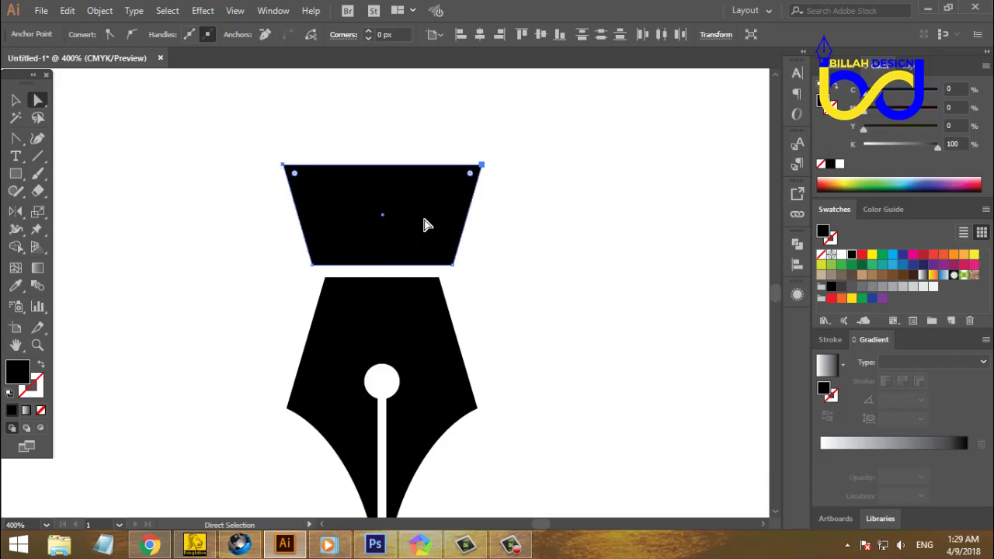
pyautogui.click(583, 284)
# Step: Round the cap's two bottom corners with the live-corner widget
pyautogui.hotkey('ctrl', '-')
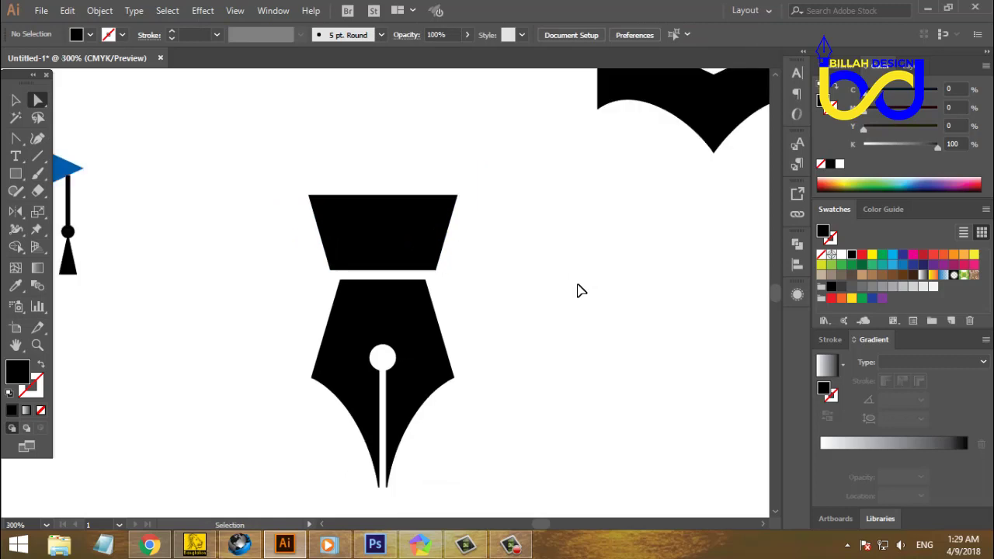
pyautogui.hotkey('ctrl', '-')
pyautogui.hotkey('ctrl', '-')
pyautogui.hotkey('ctrl', '-')
pyautogui.hotkey('ctrl', '-')
pyautogui.hotkey('ctrl', '-')
pyautogui.hotkey('ctrl', '+')
pyautogui.hotkey('ctrl', '+')
pyautogui.hotkey('ctrl', '+')
pyautogui.hotkey('ctrl', '+')
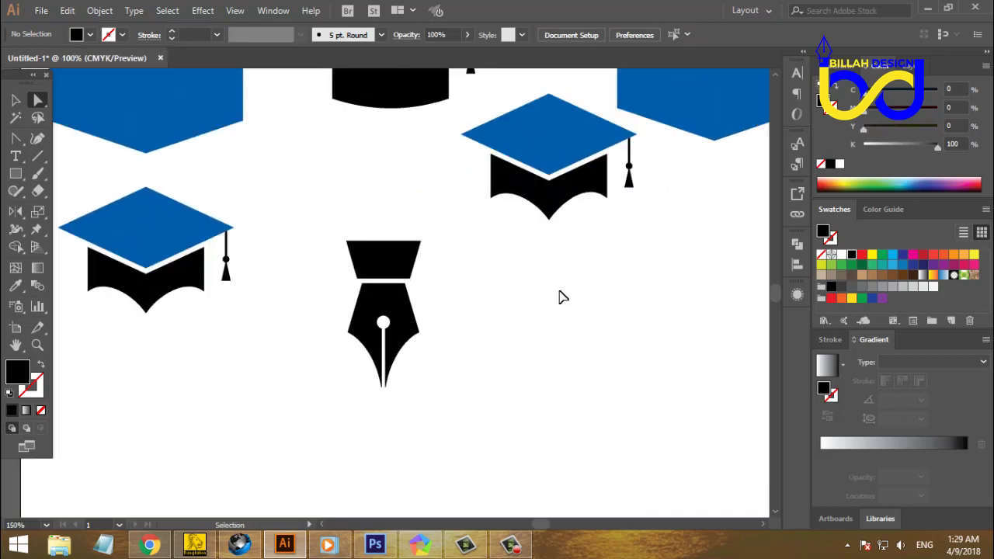
pyautogui.hotkey('ctrl', '-')
pyautogui.hotkey('ctrl', '-')
pyautogui.hotkey('ctrl', '-')
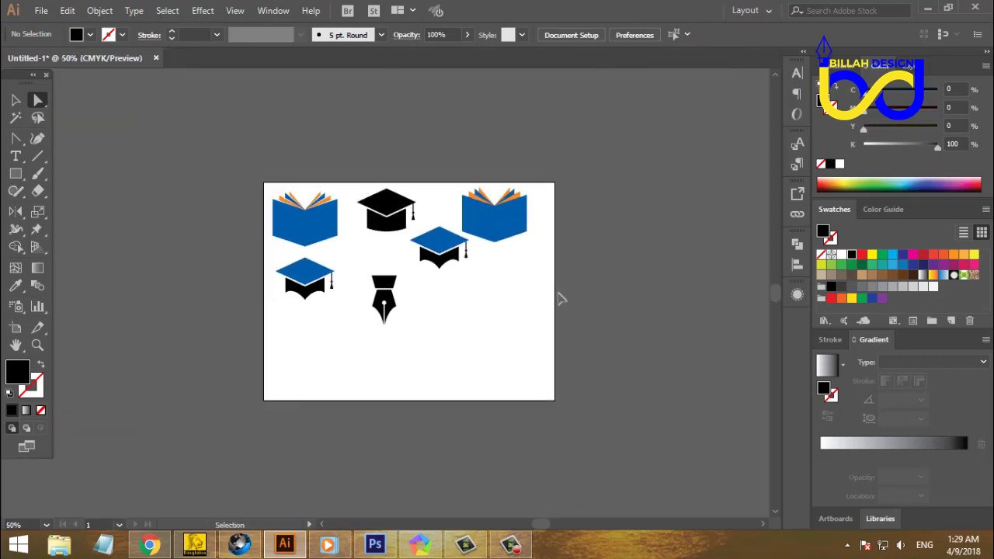
pyautogui.hotkey('ctrl', '+')
pyautogui.hotkey('ctrl', '+')
pyautogui.hotkey('ctrl', '+')
pyautogui.hotkey('ctrl', '+')
pyautogui.hotkey('ctrl', '+')
pyautogui.hotkey('ctrl', '+')
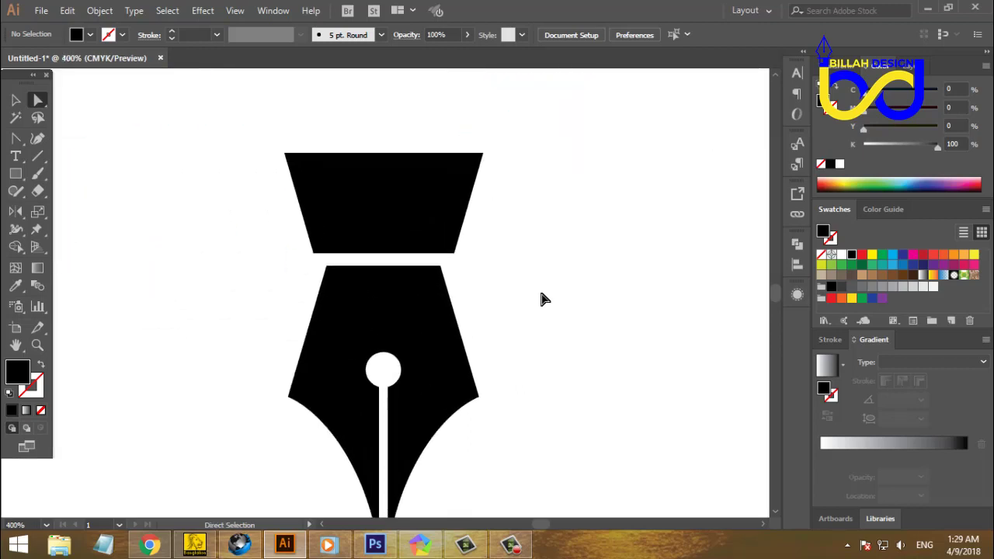
pyautogui.click(316, 257)
pyautogui.keyDown('shift'); pyautogui.click(455, 252); pyautogui.keyUp('shift')
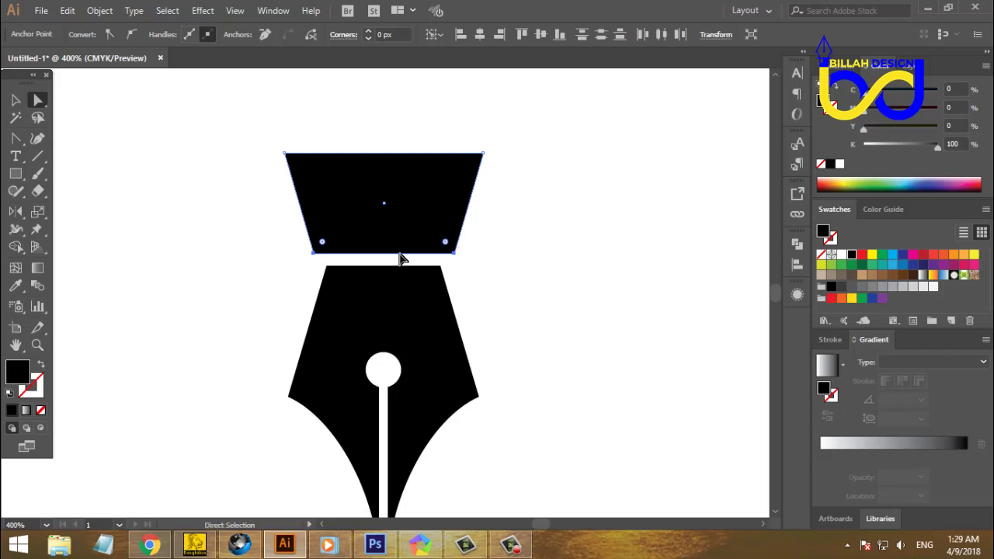
pyautogui.moveTo(325, 247); pyautogui.dragTo(328, 240)
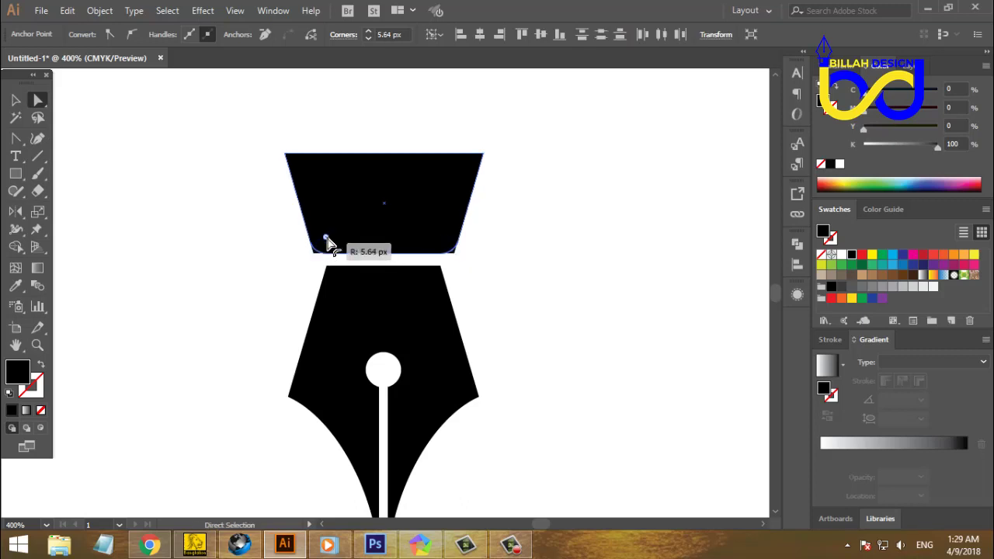
pyautogui.hotkey('ctrl', 'shift', 'a')
# Step: Align the cap and nib body on horizontal centre, using the cap as key object
pyautogui.press('v')
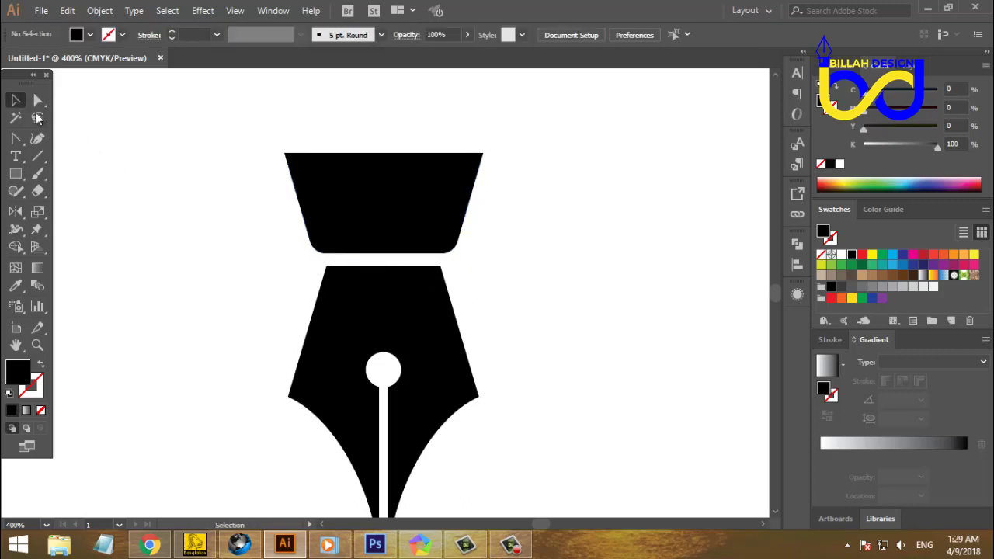
pyautogui.moveTo(193, 174); pyautogui.dragTo(421, 333)
pyautogui.click(411, 211)
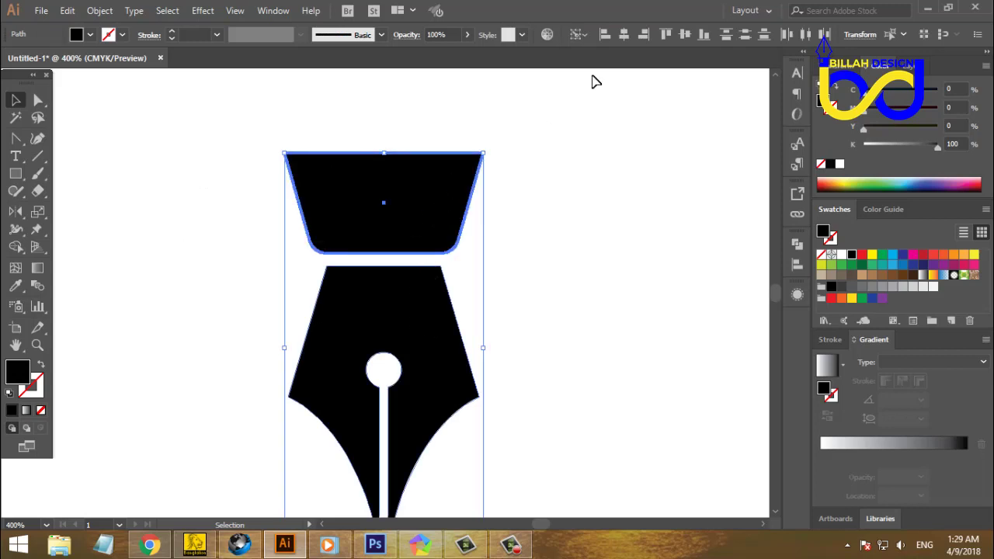
pyautogui.click(626, 39)
pyautogui.click(599, 289)
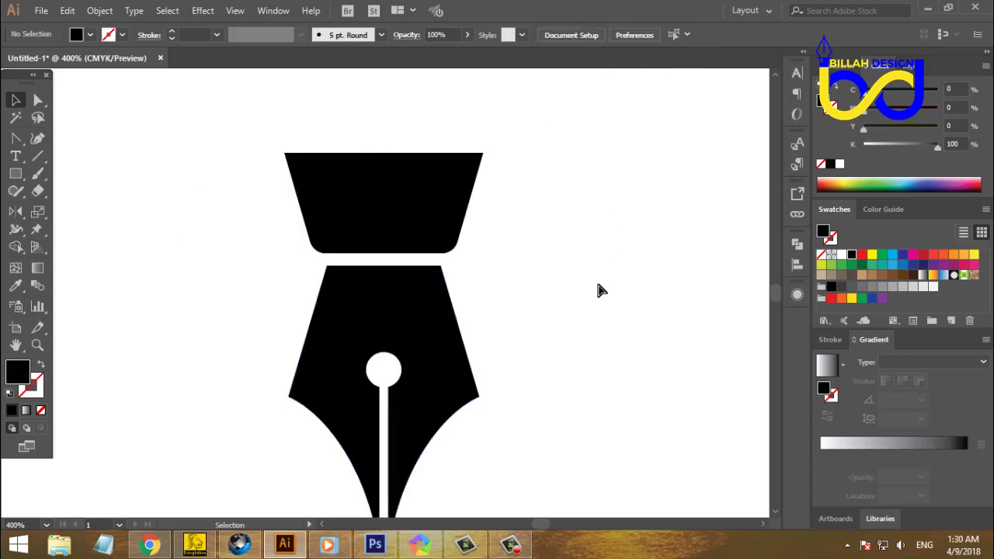
pyautogui.hotkey('ctrl', '-')
pyautogui.hotkey('ctrl', '-')
pyautogui.hotkey('ctrl', '-')
pyautogui.hotkey('ctrl', '-')
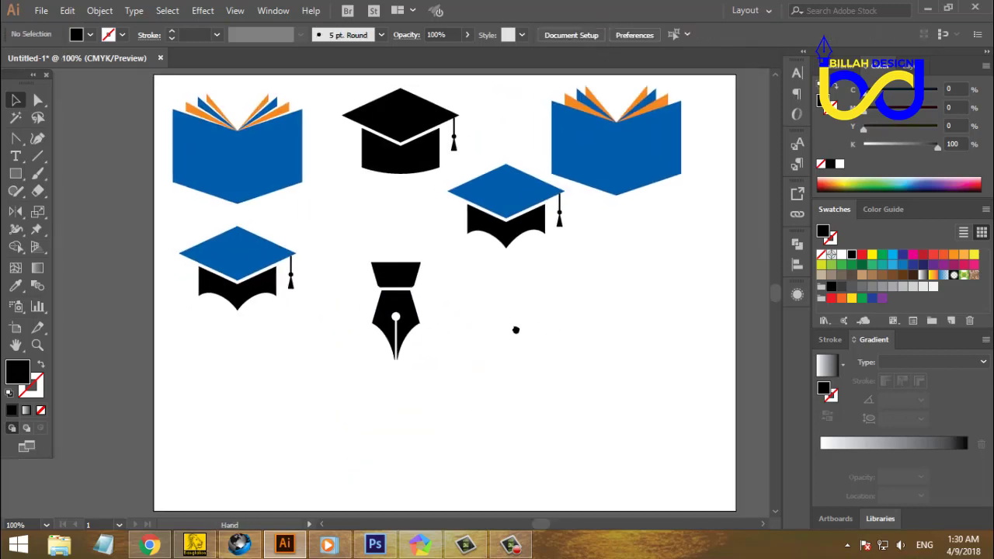
# Step: Group all the pen-nib pieces into a single object
pyautogui.moveTo(362, 243); pyautogui.dragTo(347, 264)
pyautogui.rightClick(408, 326)
pyautogui.click(456, 119)
pyautogui.moveTo(458, 336); pyautogui.dragTo(459, 336)
pyautogui.click(573, 309)
pyautogui.moveTo(573, 308); pyautogui.dragTo(562, 326)
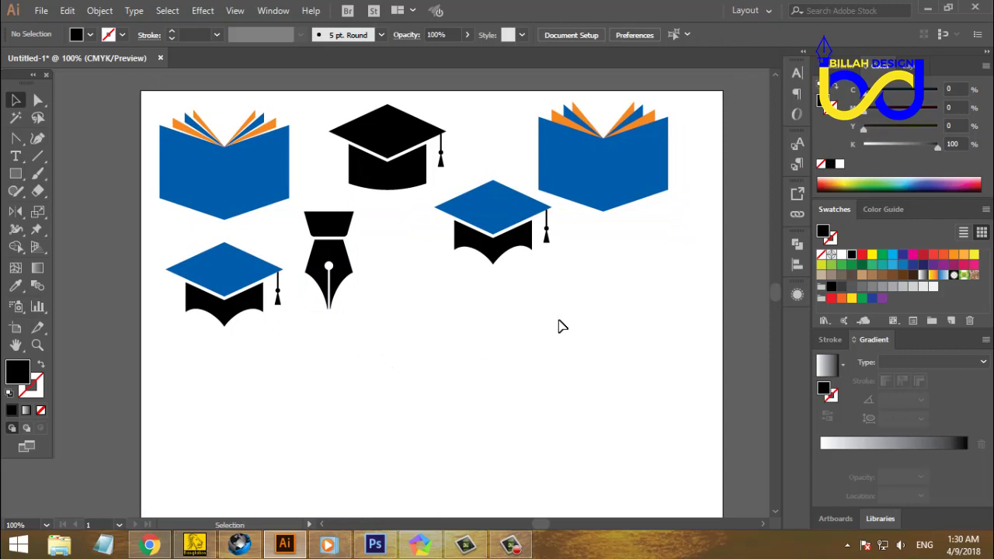
# Step: Nudge the pen nib slightly up and left, then return the view to 100%
pyautogui.click(272, 192)
pyautogui.click(373, 187)
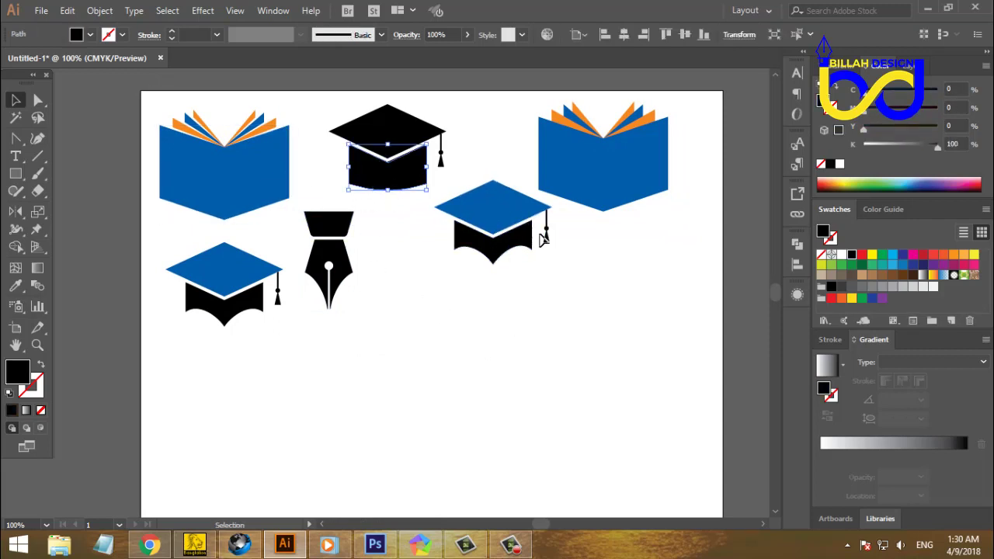
pyautogui.click(530, 316)
pyautogui.moveTo(352, 262); pyautogui.dragTo(345, 249)
pyautogui.click(408, 323)
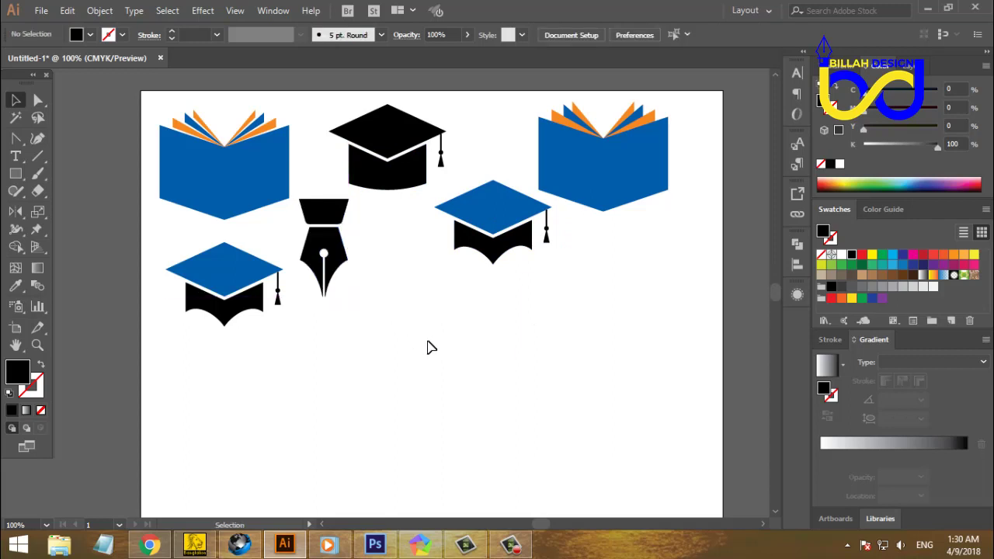
pyautogui.scroll(-1, 441, 339)
pyautogui.click(511, 545)
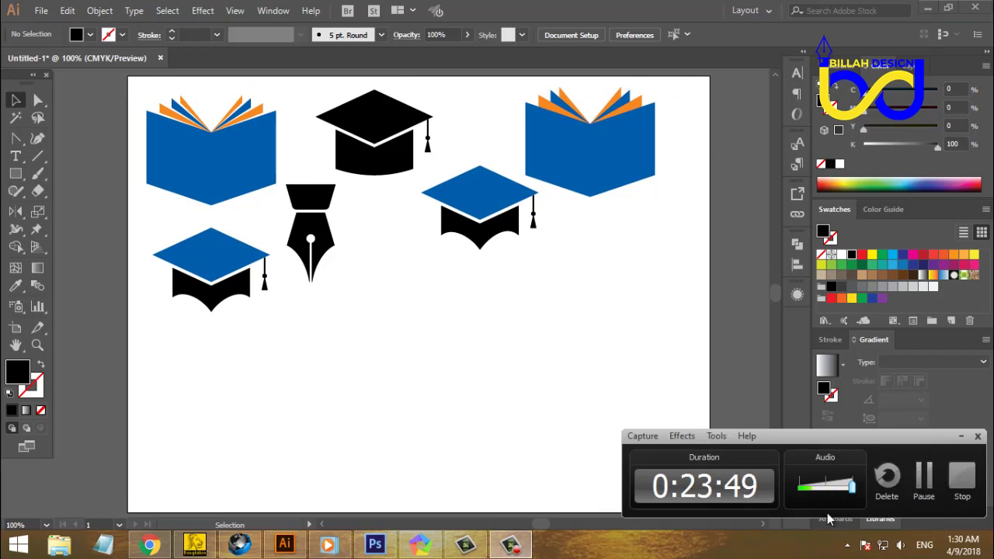
pyautogui.click(508, 545)
pyautogui.hotkey('ctrl', '-')
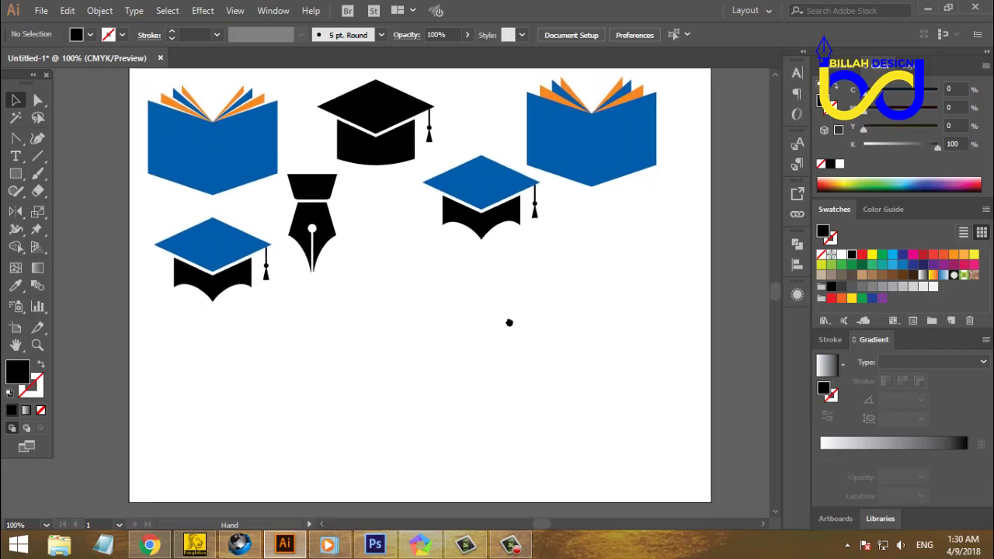
pyautogui.hotkey('ctrl', '+')
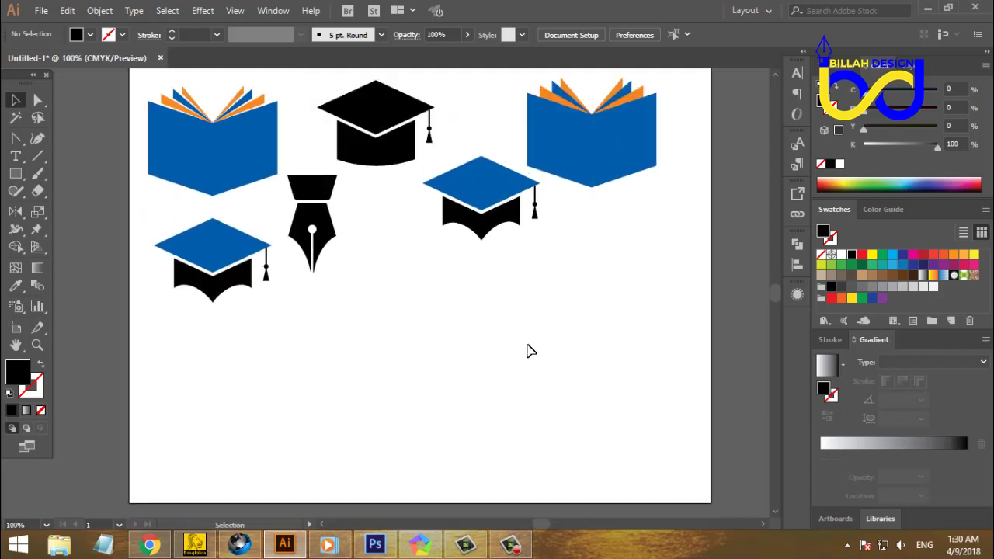
pyautogui.moveTo(516, 304); pyautogui.dragTo(519, 320)
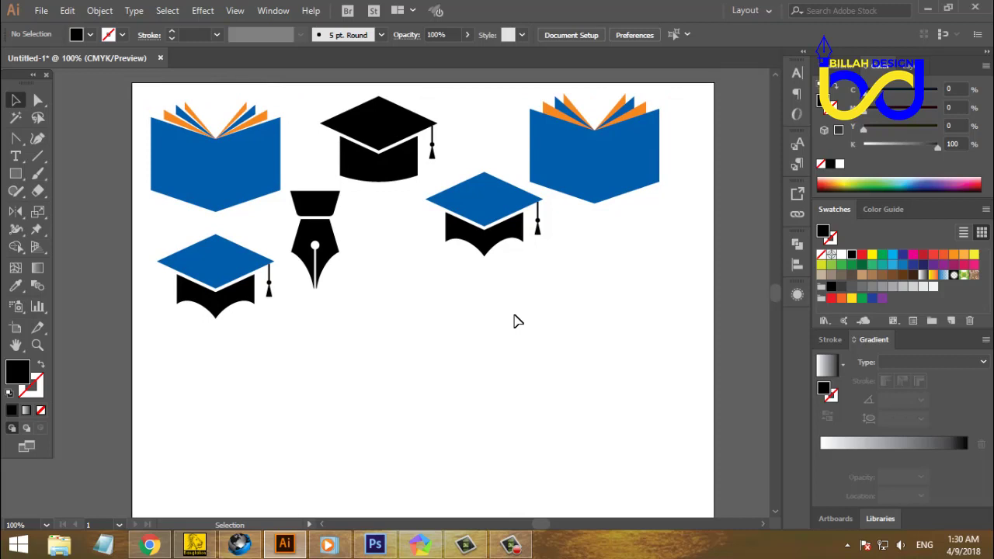
# Step: Move the pen nib toward the centre and drop the left blue cap and left book lower
pyautogui.click(269, 178)
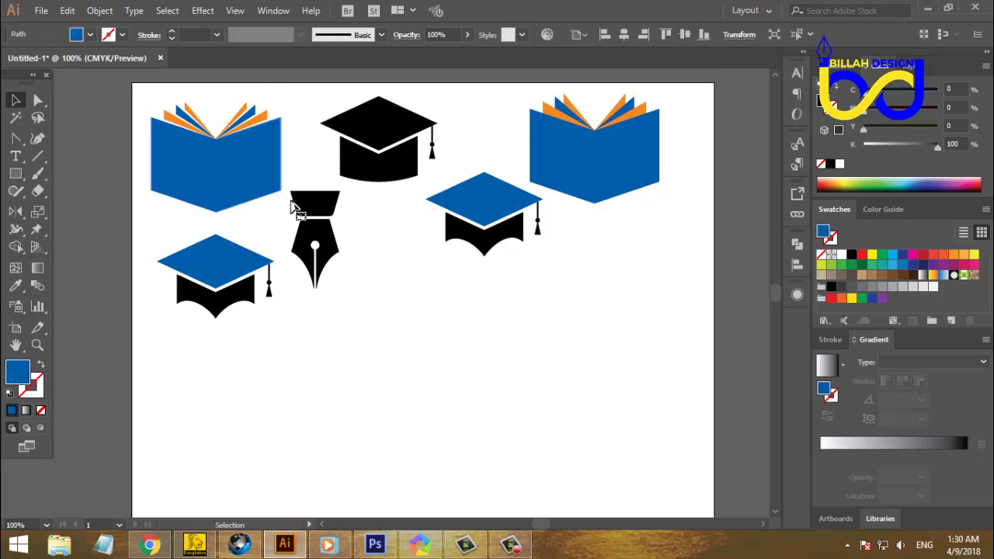
pyautogui.click(292, 203)
pyautogui.moveTo(327, 234); pyautogui.dragTo(473, 319)
pyautogui.click(539, 344)
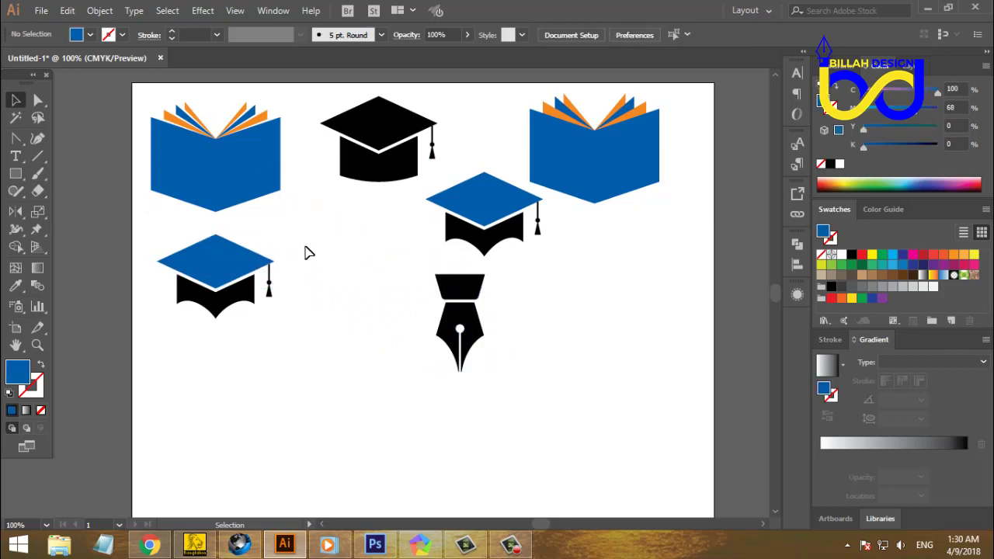
pyautogui.moveTo(204, 311); pyautogui.dragTo(264, 422)
pyautogui.moveTo(144, 239); pyautogui.dragTo(256, 197)
pyautogui.click(342, 244)
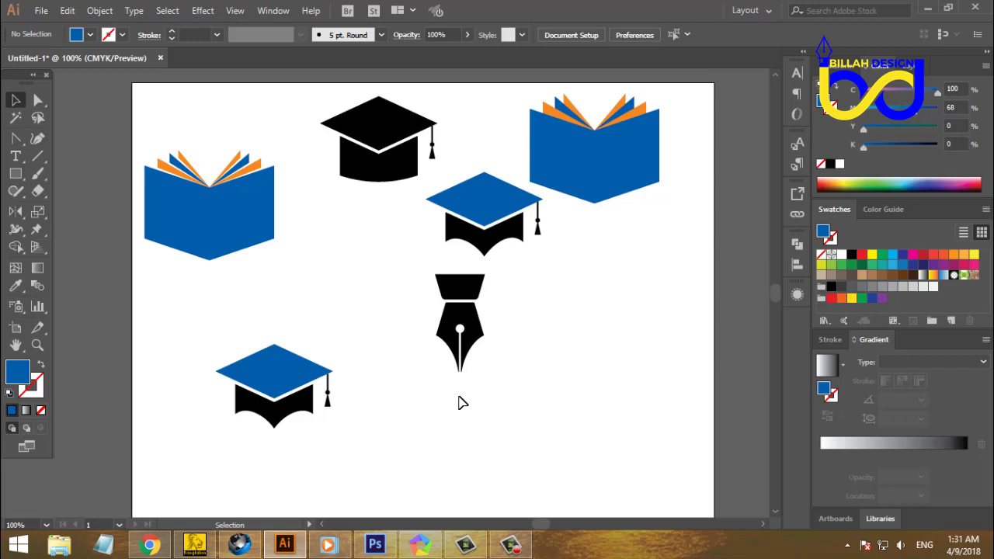
# Step: Zoom out to 66.67% and move the pen nib further right
pyautogui.scroll(-1, 539, 404)
pyautogui.hscroll(1, 540, 404)
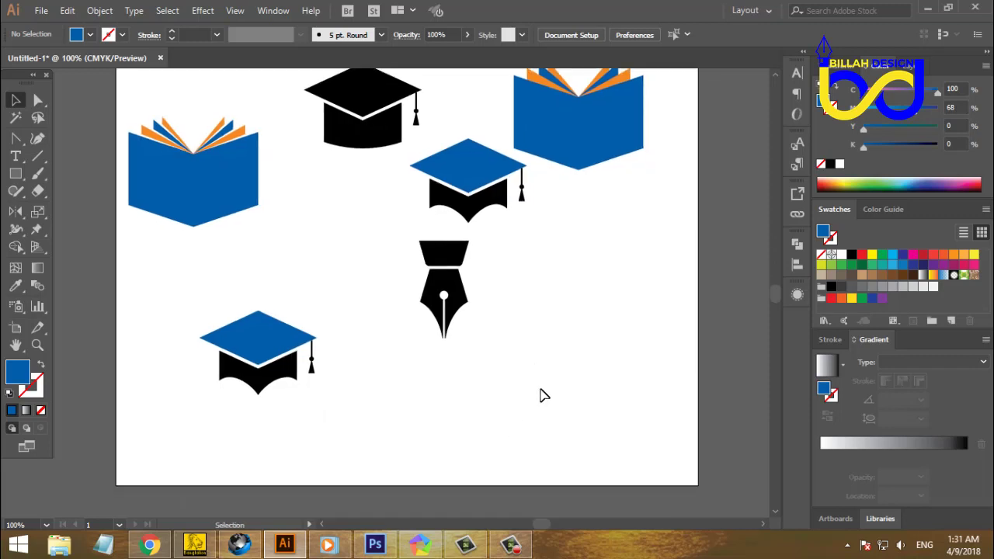
pyautogui.hotkey('ctrl', '-')
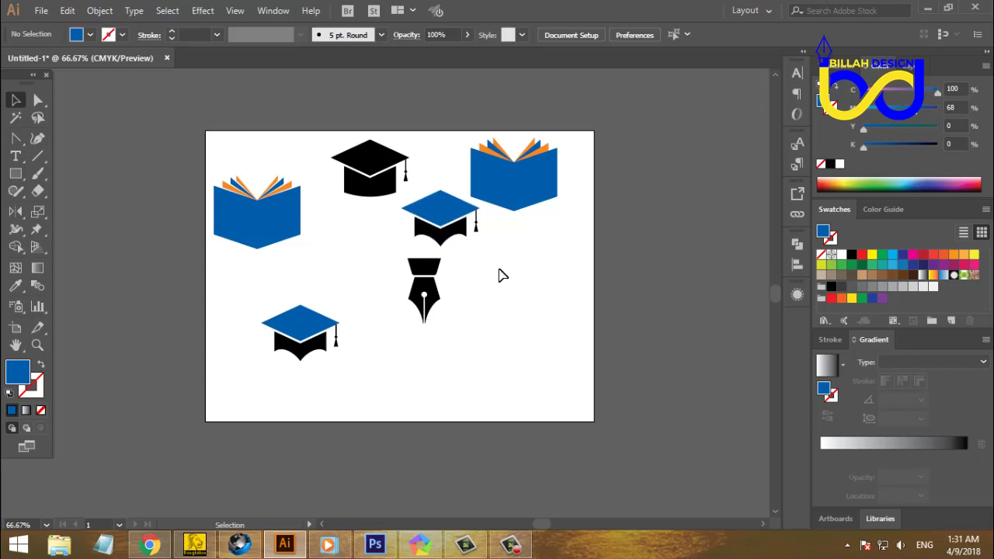
pyautogui.moveTo(421, 277); pyautogui.dragTo(512, 287)
pyautogui.click(575, 371)
# Step: Lower the middle blue cap beside the nib and shift the right book down-right
pyautogui.click(445, 234)
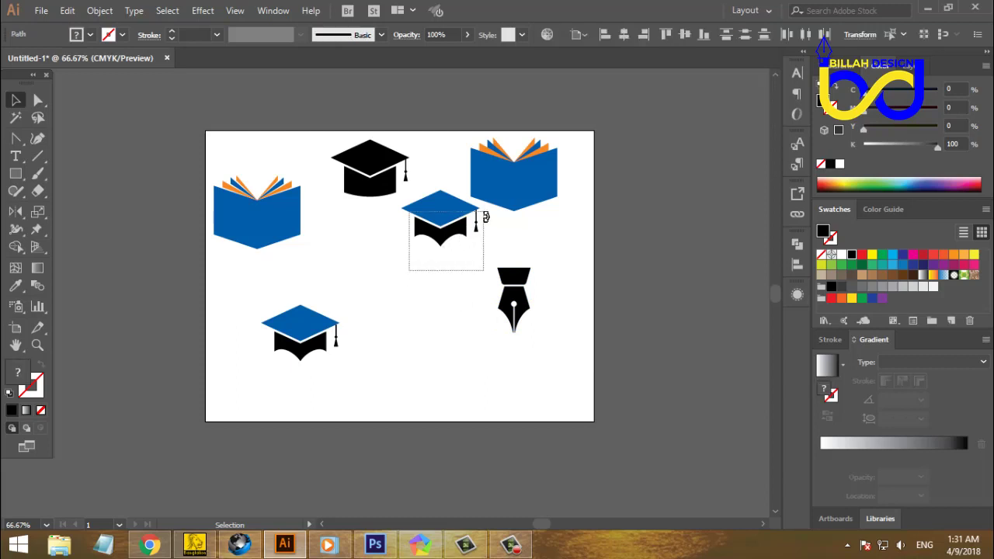
pyautogui.moveTo(445, 235); pyautogui.dragTo(437, 317)
pyautogui.click(475, 241)
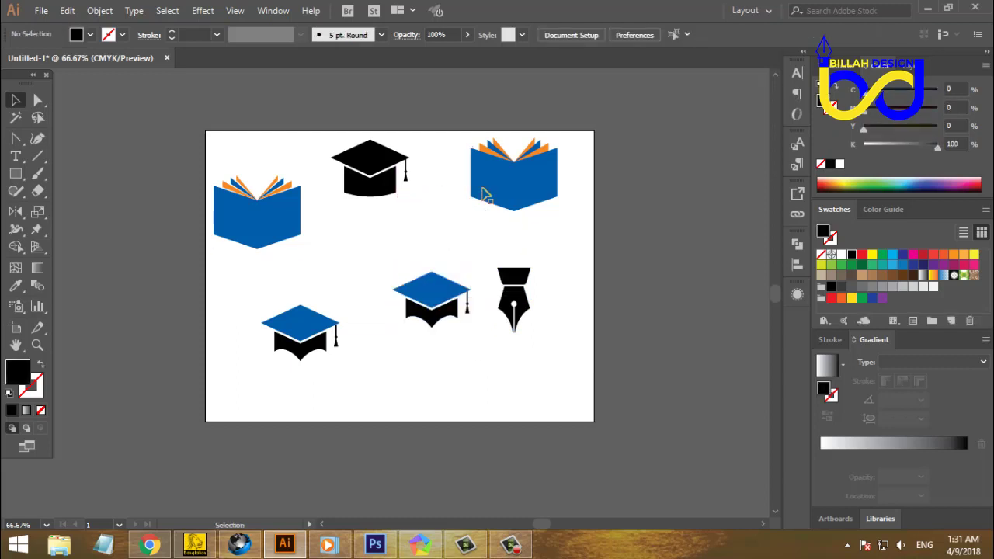
pyautogui.click(525, 203)
pyautogui.moveTo(533, 193); pyautogui.dragTo(546, 213)
pyautogui.click(439, 200)
# Step: Select the black graduation cap to check its position, then deselect it
pyautogui.click(406, 173)
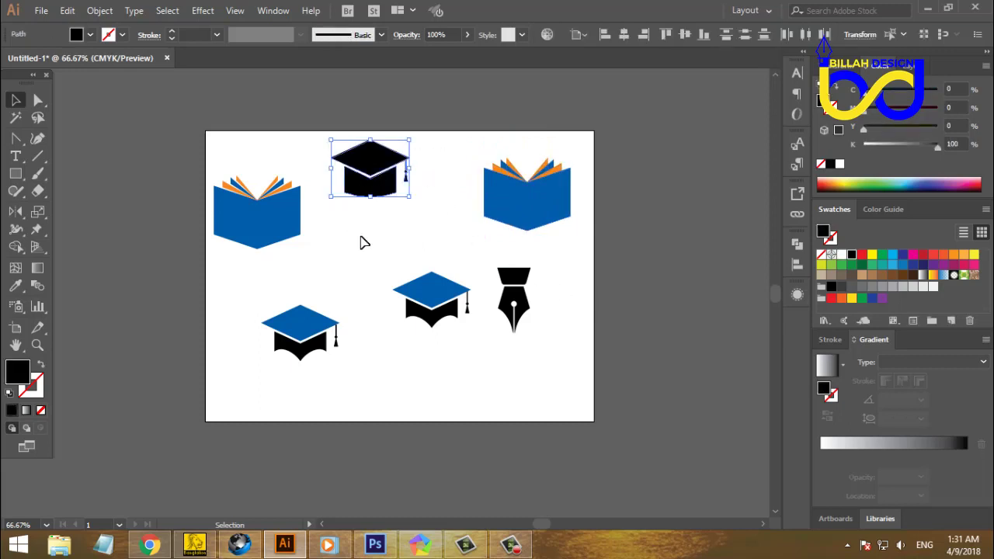
pyautogui.click(406, 225)
pyautogui.moveTo(432, 147); pyautogui.dragTo(345, 203)
pyautogui.click(621, 344)
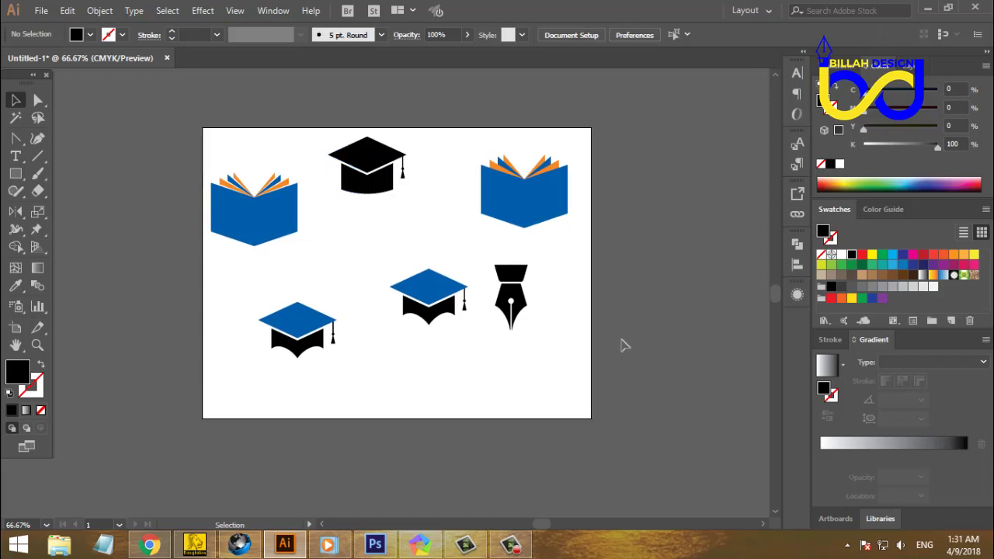